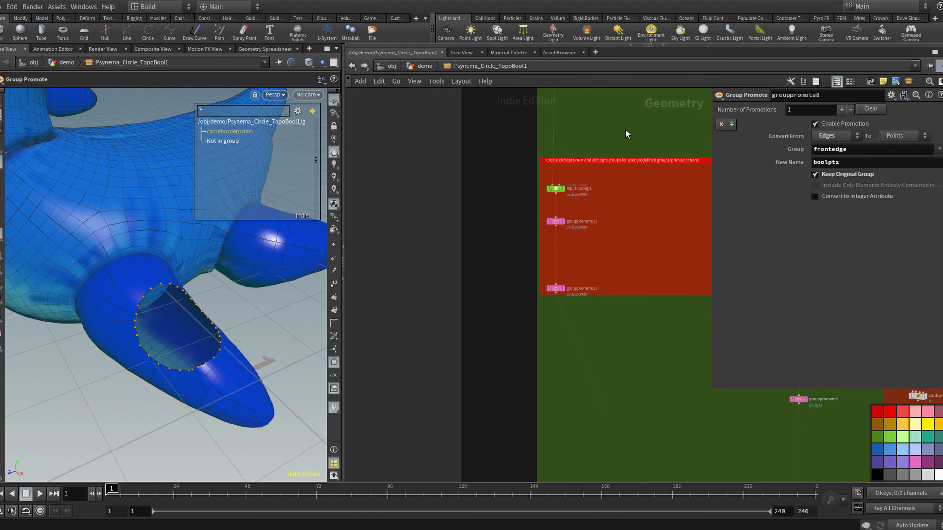
Inspect the Input_Group1 node in the network box that creates groups from user-predefined prim selections.
{"action": "middle_click_drag", "start_coordinate": [625, 135], "coordinate": [606, 326]}
{"action": "scroll", "coordinate": [629, 247], "scroll_direction": "down", "scroll_amount": 5}
{"action": "middle_click_drag", "start_coordinate": [573, 205], "coordinate": [508, 322]}
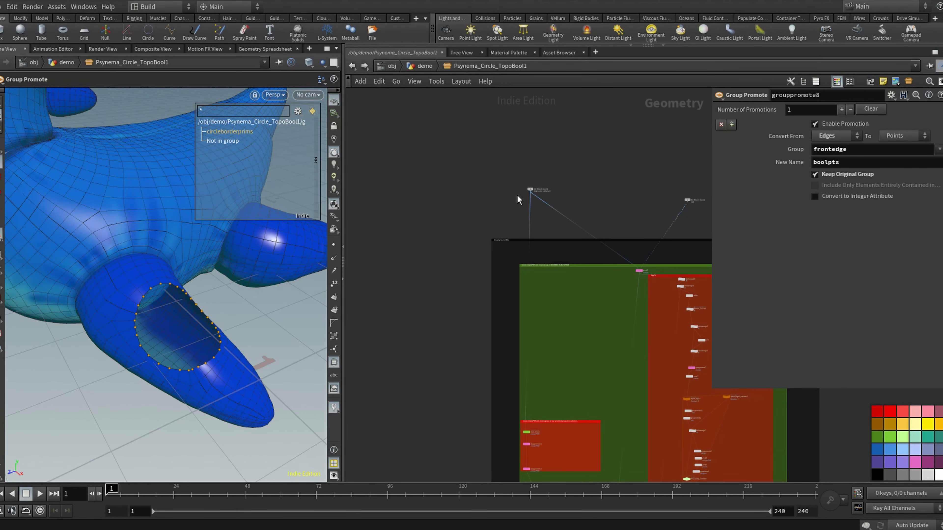
{"action": "middle_click_drag", "start_coordinate": [466, 387], "coordinate": [433, 252]}
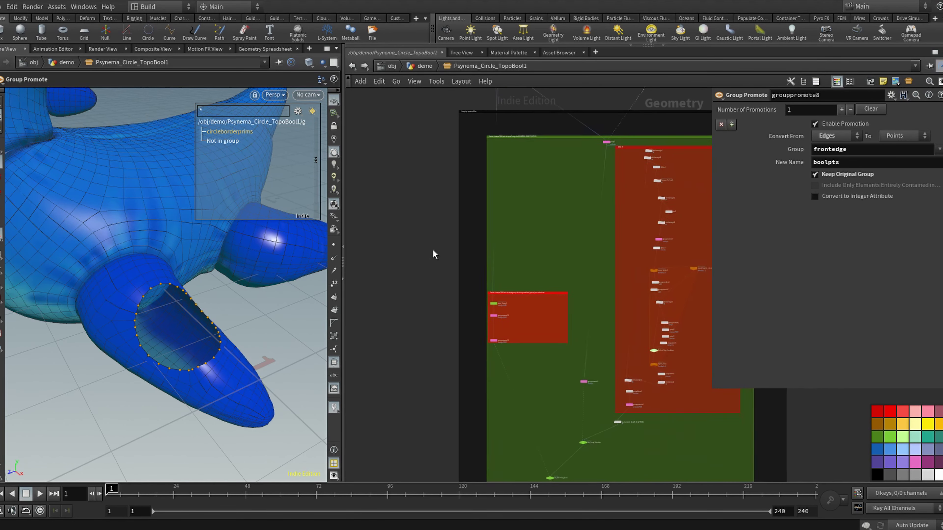
{"action": "right_click_drag", "start_coordinate": [443, 248], "coordinate": [598, 284]}
{"action": "middle_click_drag", "start_coordinate": [626, 277], "coordinate": [388, 113]}
{"action": "scroll", "coordinate": [534, 297], "scroll_direction": "up", "scroll_amount": 3}
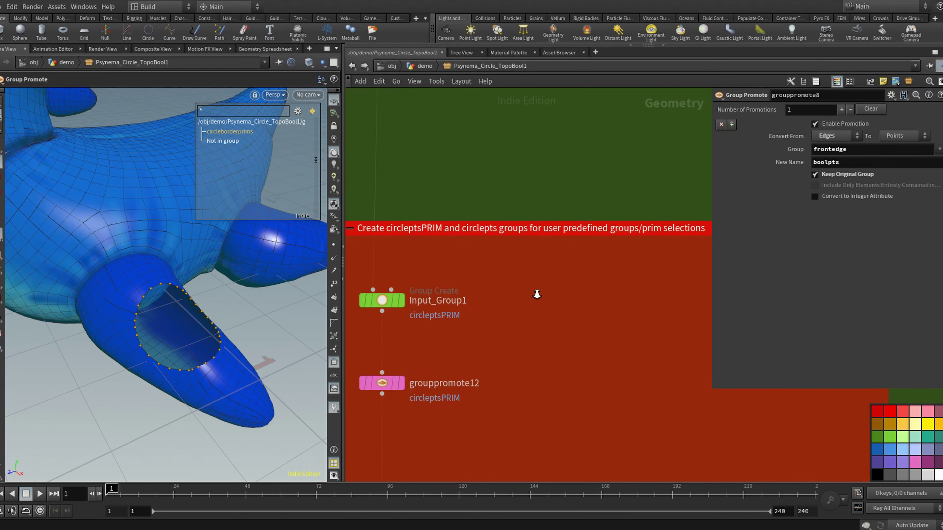
{"action": "middle_click_drag", "start_coordinate": [537, 295], "coordinate": [593, 158]}
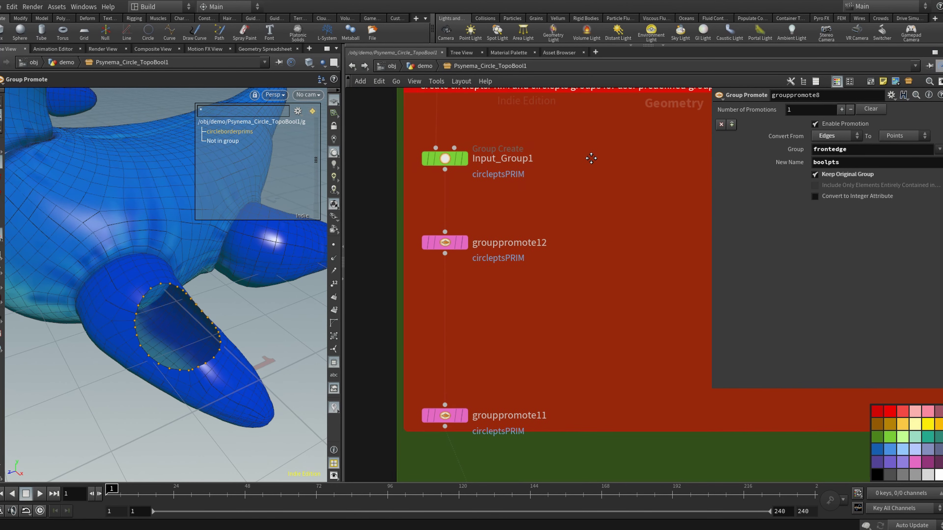
{"action": "left_click", "coordinate": [441, 166]}
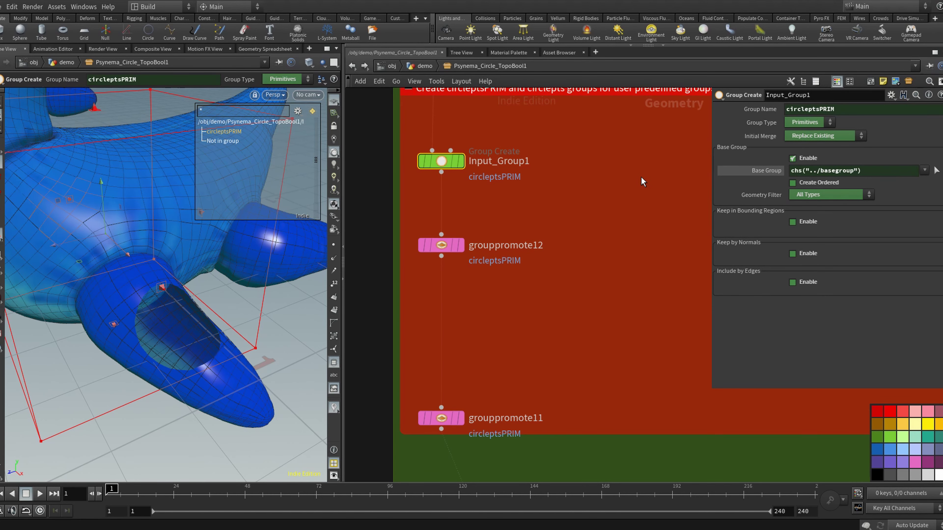
Return to the demo network and disable Use Bounding Object on Psynema_Circle_TopoBool1.
{"action": "key", "text": "u"}
{"action": "key", "text": "Tab"}
{"action": "key", "text": "Escape"}
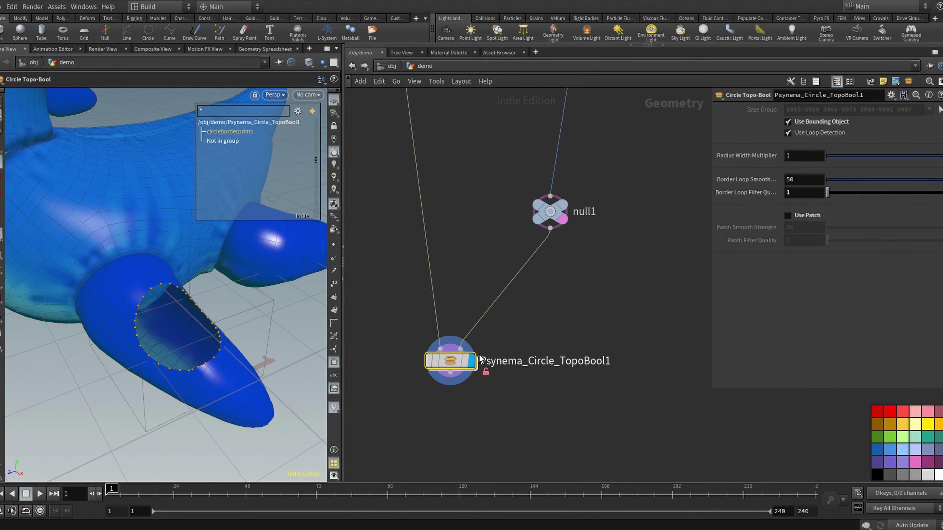
{"action": "left_click", "coordinate": [789, 122]}
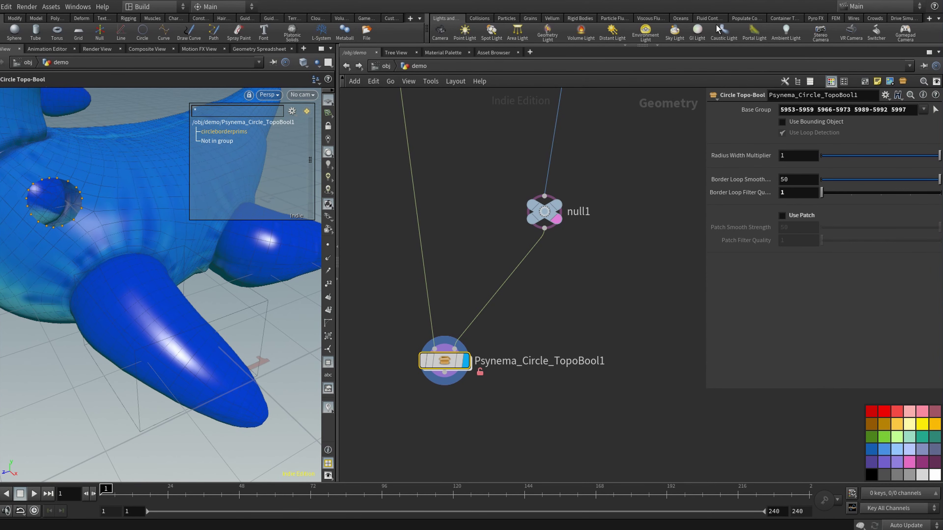
Check the base group reference on Input_Group1 inside the Circle Topo-Bool asset, then go back to the demo network.
{"action": "double_click", "coordinate": [459, 365]}
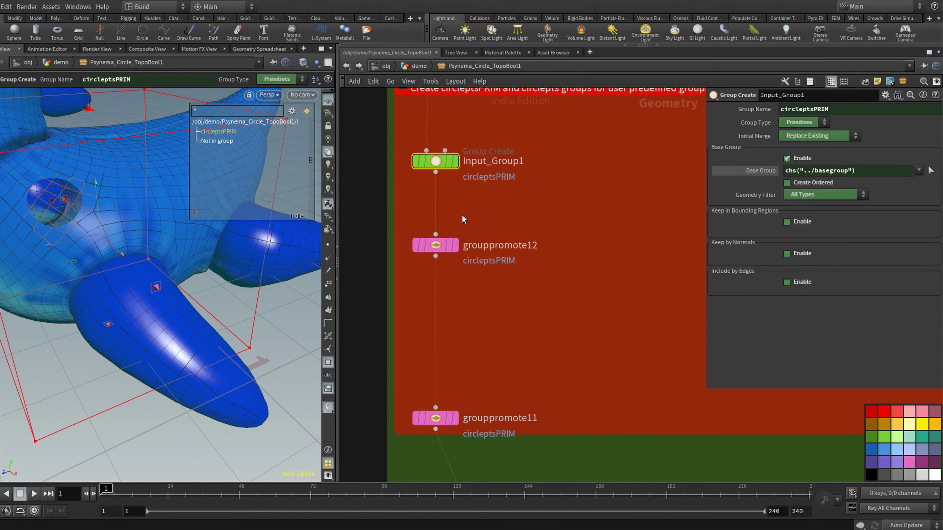
{"action": "mouse_move", "coordinate": [427, 162]}
{"action": "key", "text": "u"}
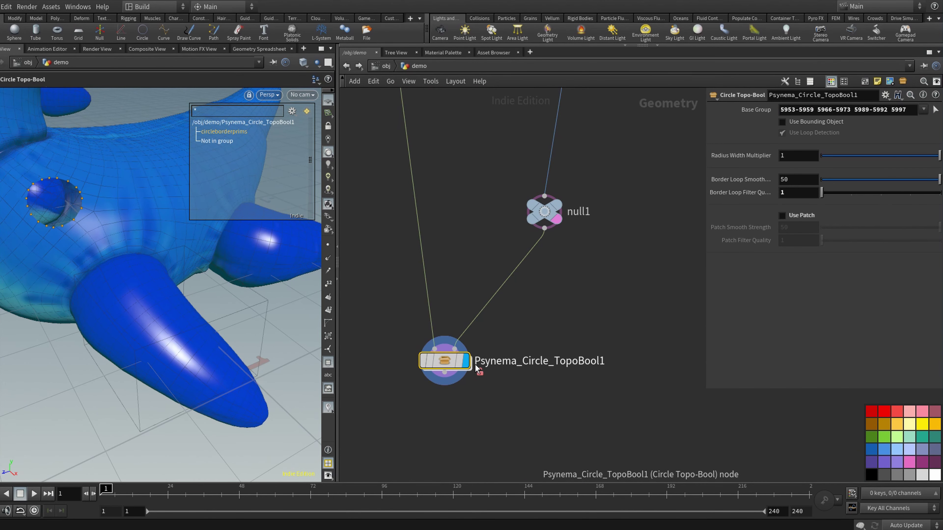
Open the type properties of Psynema_Circle_TopoBool1 and show its invisible parameters.
{"action": "right_click", "coordinate": [445, 359]}
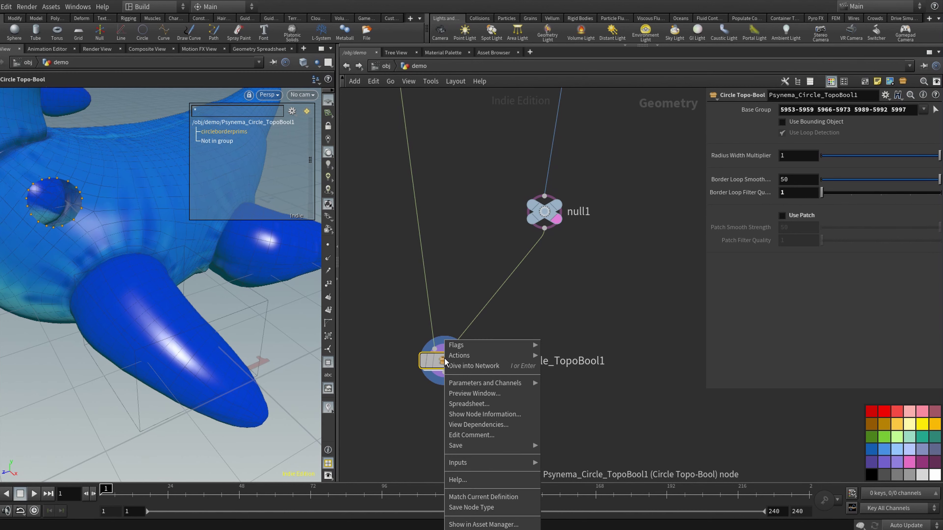
{"action": "left_click", "coordinate": [464, 529]}
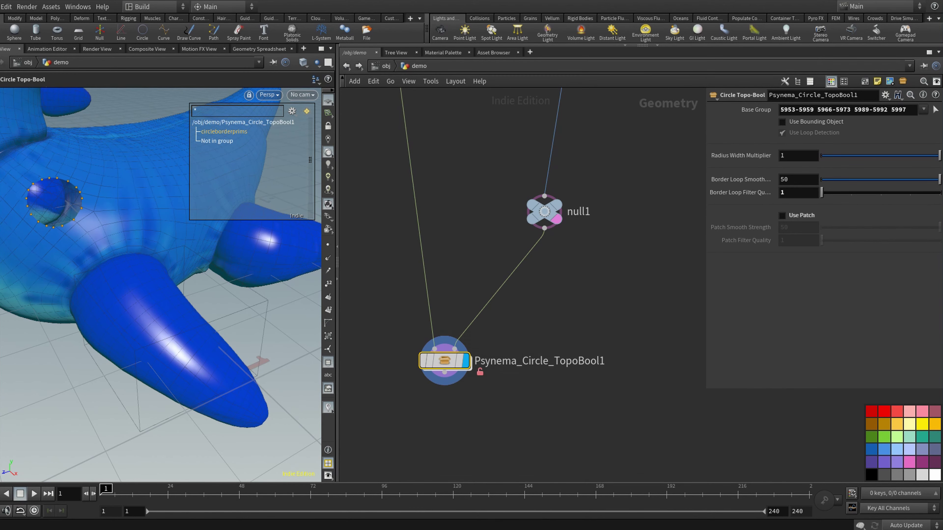
{"action": "left_click_drag", "start_coordinate": [549, 154], "coordinate": [577, 78]}
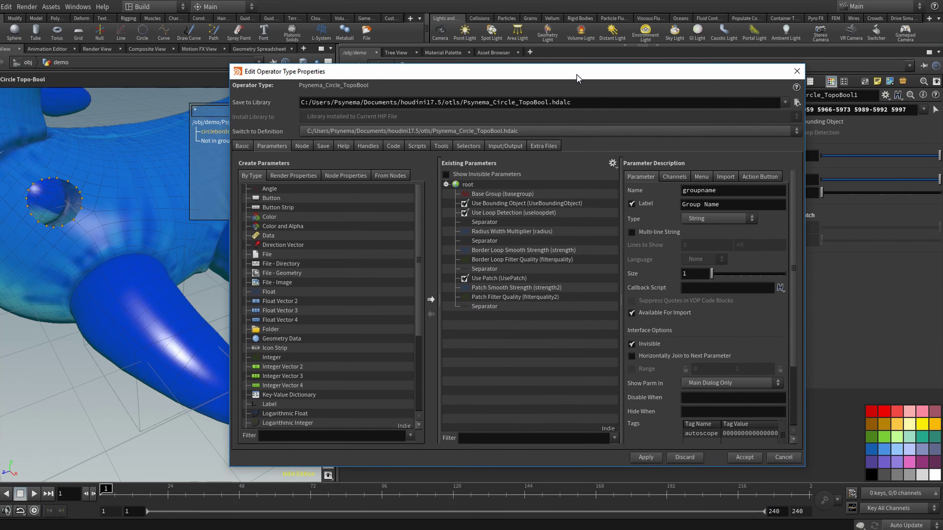
{"action": "left_click", "coordinate": [446, 175]}
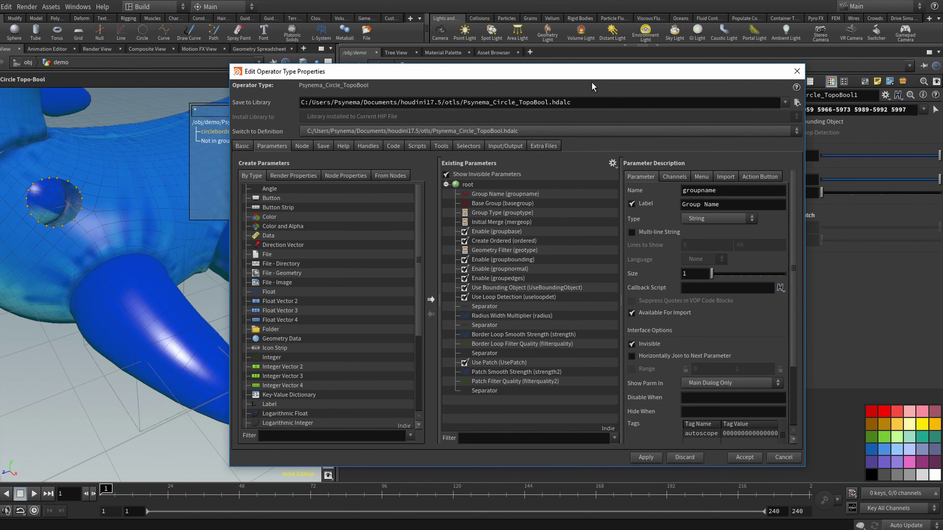
Compare the Input_Group1 parameters inside the asset with the parameter list in the type properties.
{"action": "left_click_drag", "start_coordinate": [736, 72], "coordinate": [579, 402]}
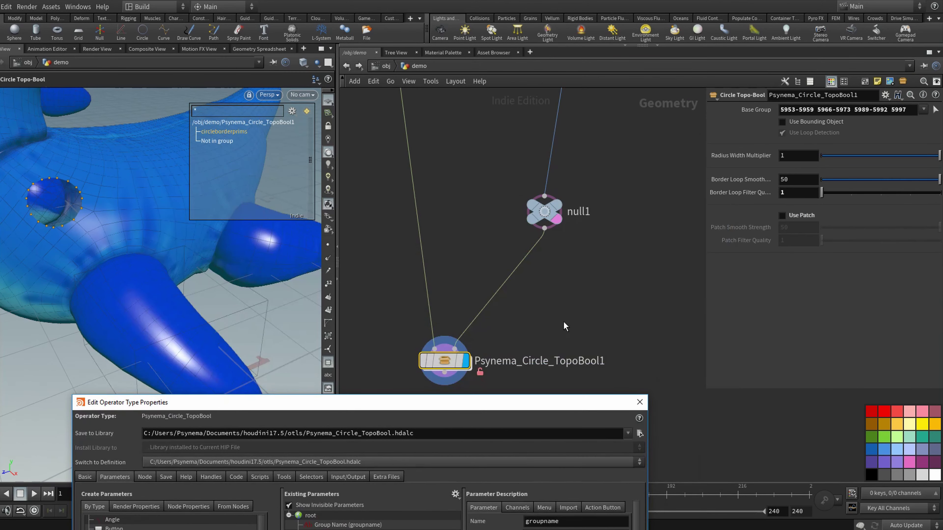
{"action": "double_click", "coordinate": [460, 361]}
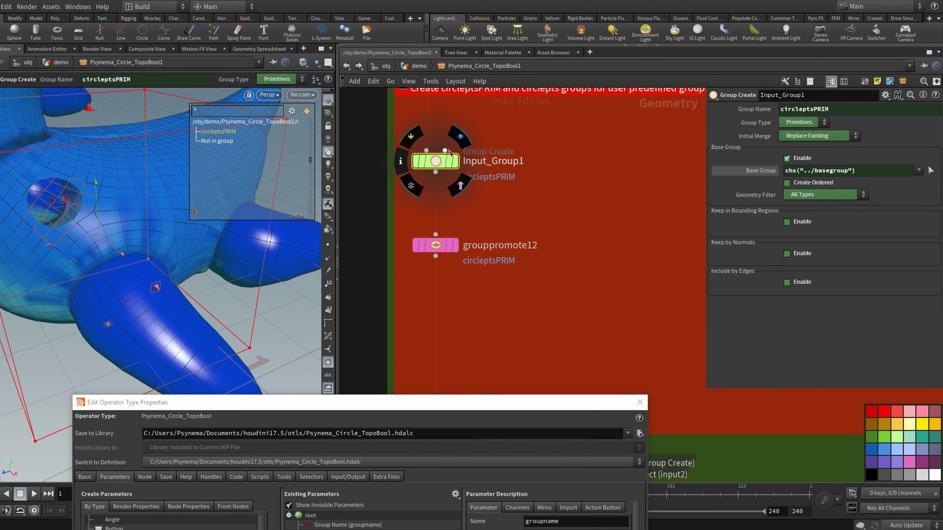
{"action": "left_click_drag", "start_coordinate": [498, 406], "coordinate": [548, 77]}
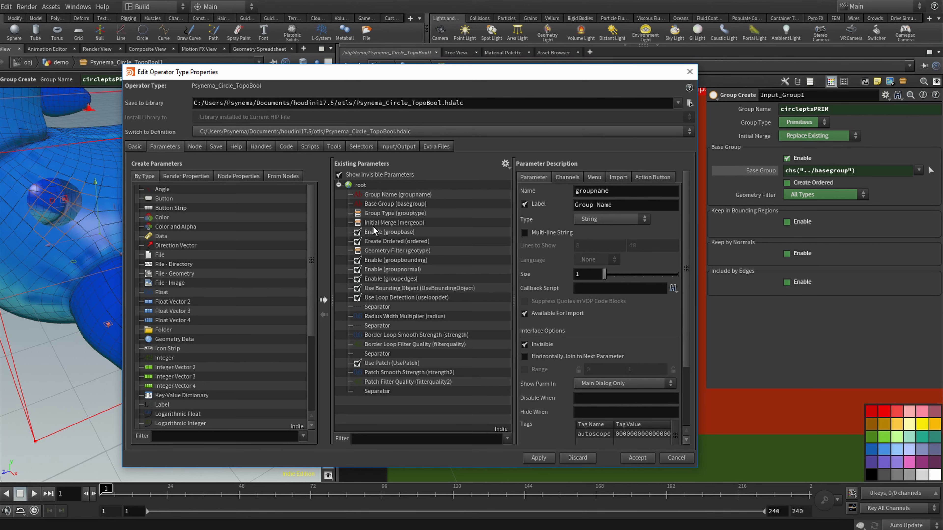
Examine the Enable (groupnormal) parameter's description, toggle the listing of invisible parameters, and close the type properties.
{"action": "left_click", "coordinate": [394, 269]}
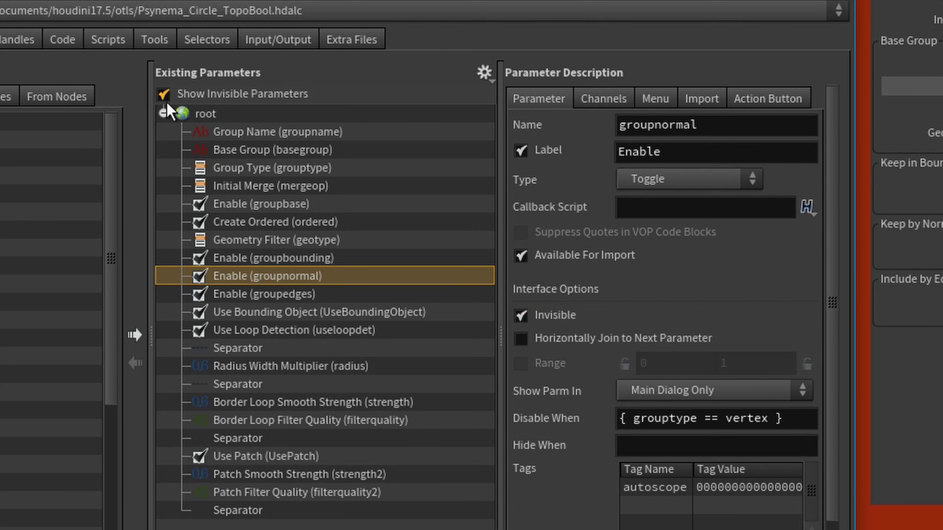
{"action": "left_click", "coordinate": [164, 94]}
{"action": "left_click", "coordinate": [164, 95]}
{"action": "left_click", "coordinate": [164, 95]}
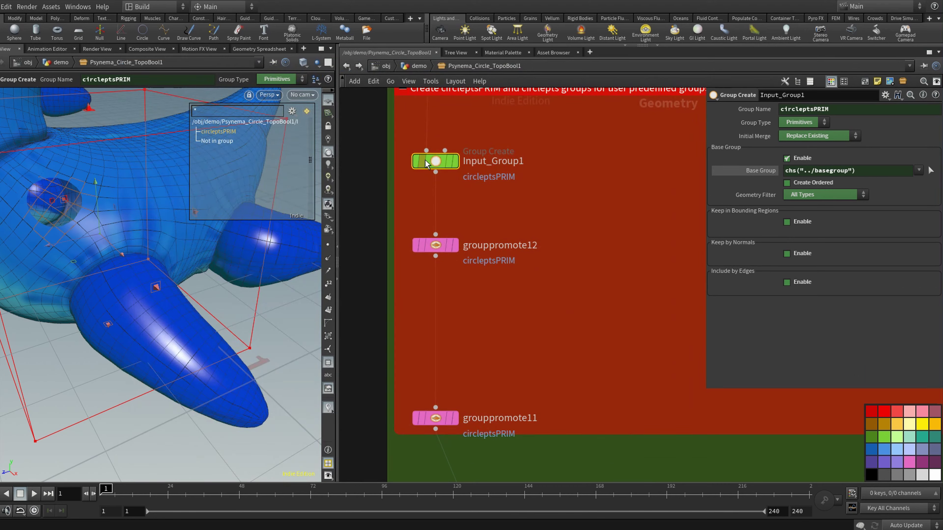
Display the grouppromote11 node's output and switch the viewport from wireframe to shaded.
{"action": "mouse_move", "coordinate": [435, 169]}
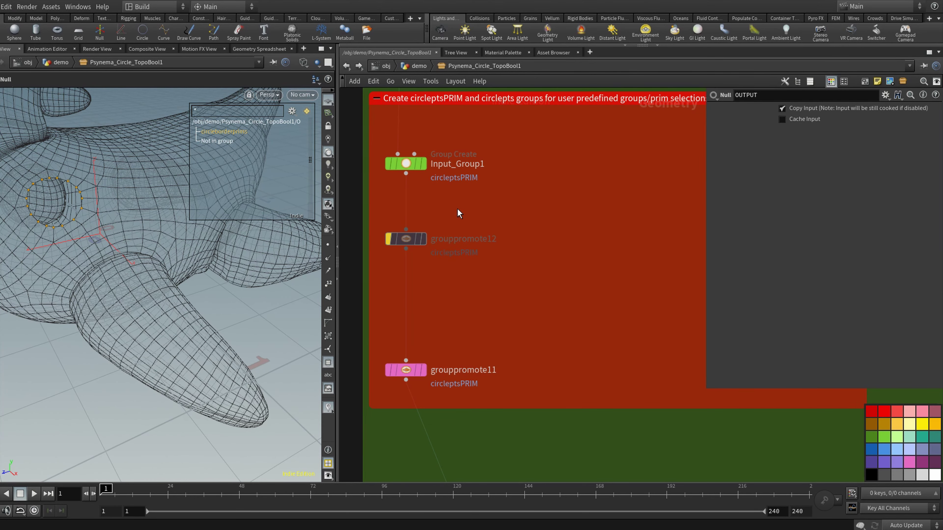
{"action": "mouse_move", "coordinate": [449, 164]}
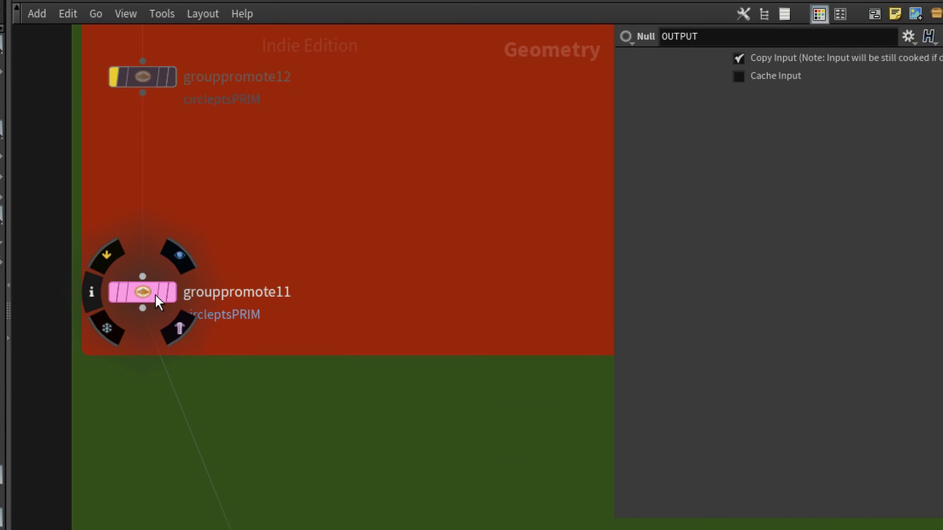
{"action": "left_click", "coordinate": [158, 303]}
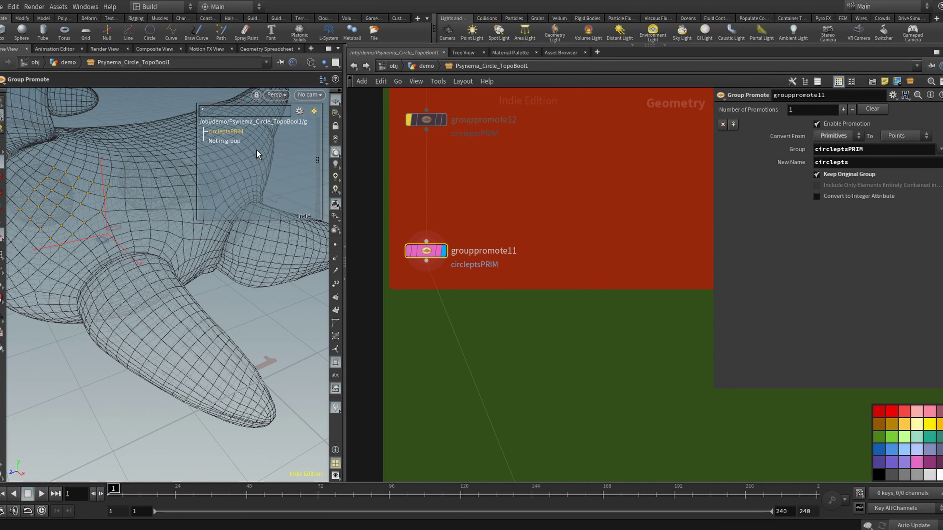
{"action": "key", "text": "w"}
{"action": "mouse_move", "coordinate": [447, 254]}
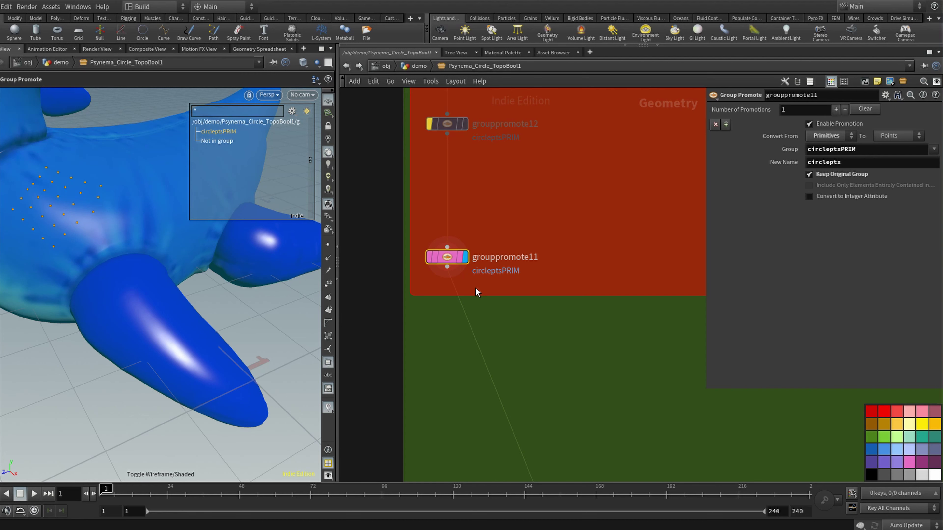
Follow the grouppromote11 output down the network and inspect the inputs of the Use_Bounding_Box1 switch.
{"action": "mouse_move", "coordinate": [678, 276]}
{"action": "scroll", "coordinate": [564, 330], "scroll_direction": "down", "scroll_amount": 3}
{"action": "middle_click_drag", "start_coordinate": [538, 344], "coordinate": [415, 134]}
{"action": "scroll", "coordinate": [566, 255], "scroll_direction": "down", "scroll_amount": 3}
{"action": "middle_click_drag", "start_coordinate": [547, 279], "coordinate": [508, 200]}
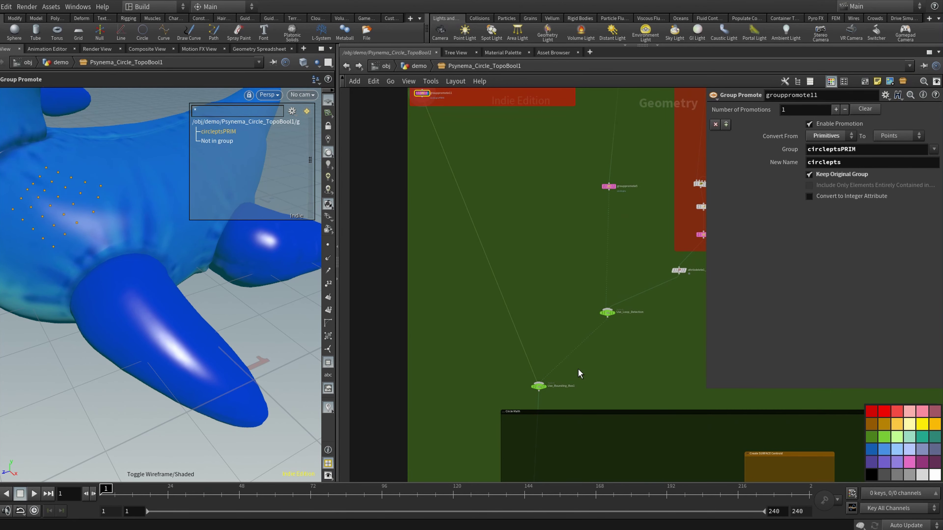
{"action": "scroll", "coordinate": [577, 372], "scroll_direction": "up", "scroll_amount": 3}
{"action": "middle_click_drag", "start_coordinate": [591, 386], "coordinate": [575, 342]}
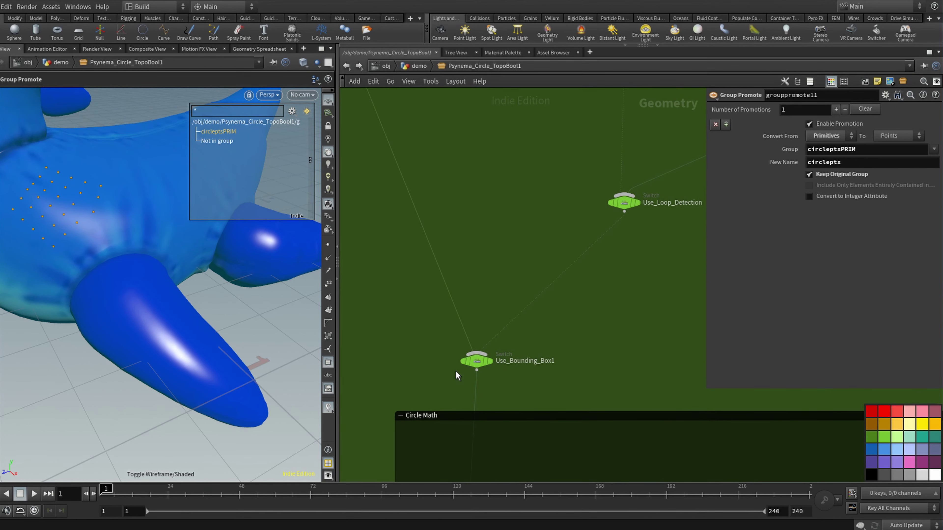
{"action": "scroll", "coordinate": [468, 374], "scroll_direction": "up", "scroll_amount": 3}
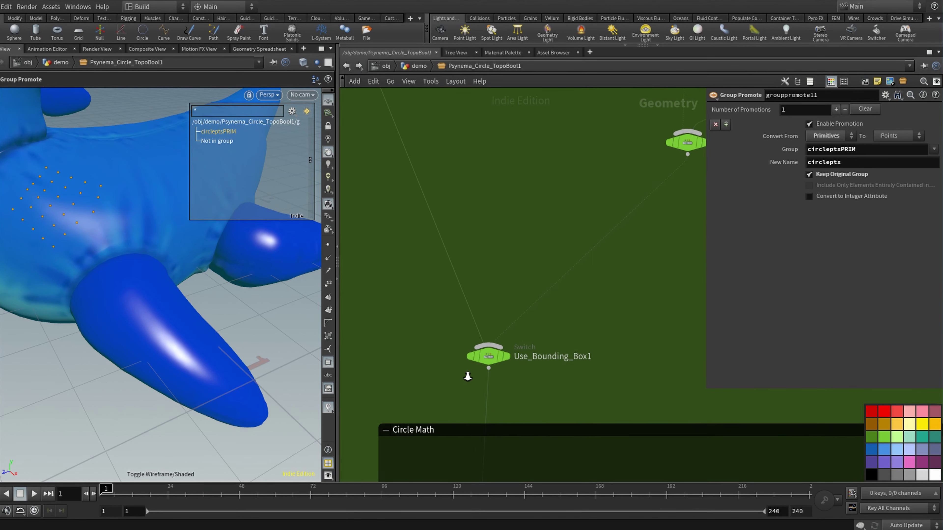
{"action": "left_click", "coordinate": [497, 356]}
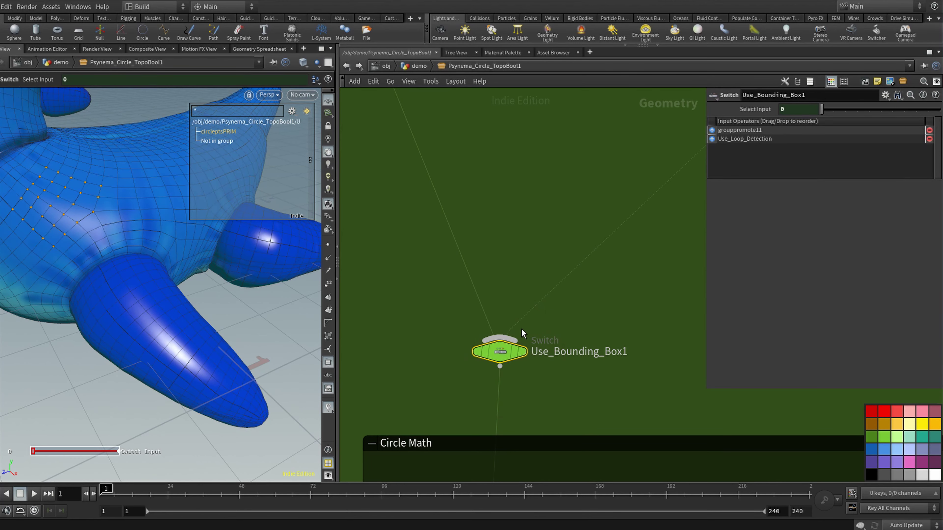
{"action": "mouse_move", "coordinate": [500, 353]}
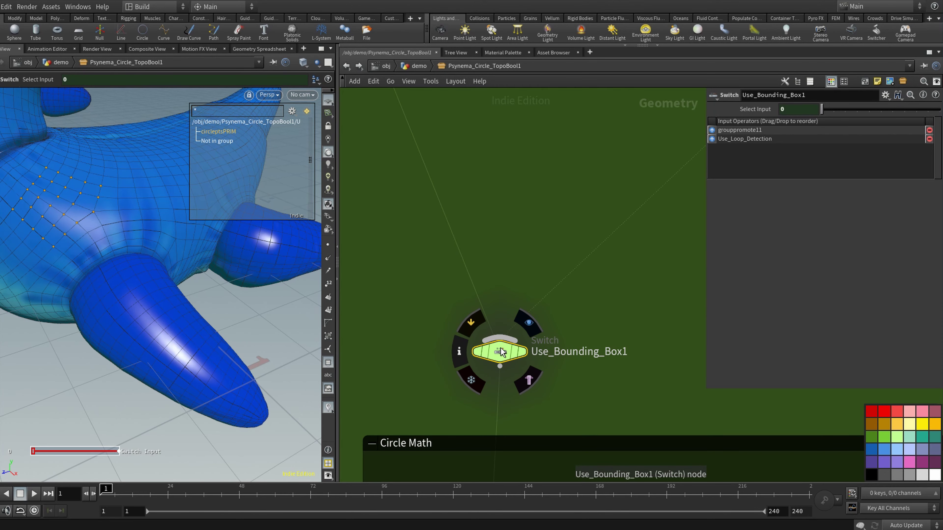
Enable Use Bounding Object on Psynema_Circle_TopoBool1 and reopen the asset's inner network.
{"action": "key", "text": "u"}
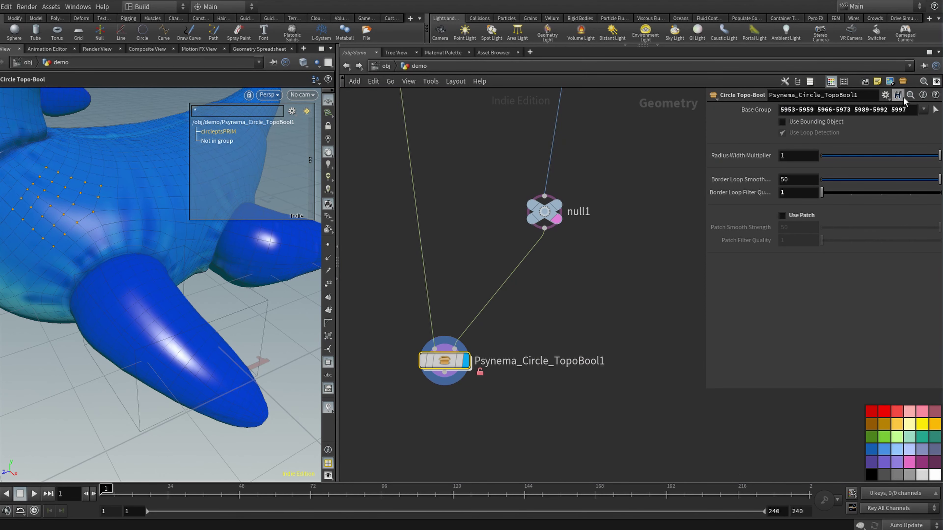
{"action": "left_click", "coordinate": [826, 122]}
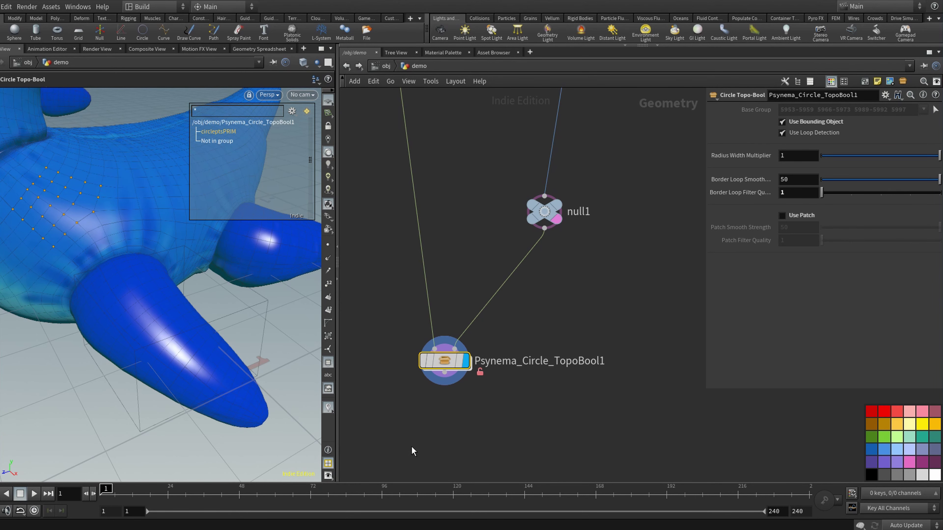
{"action": "double_click", "coordinate": [449, 360]}
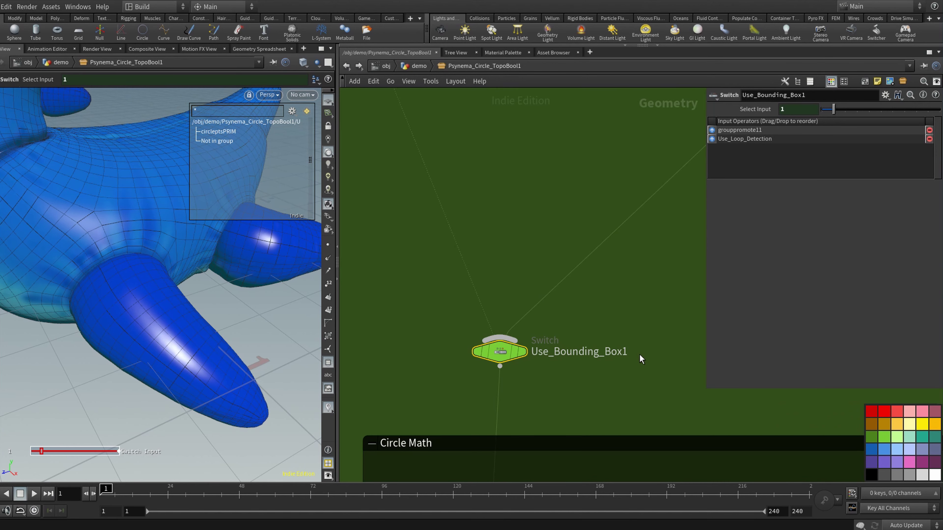
Trace the network from the Use_Bounding_Box1 switch up to the asset's sub-network inputs.
{"action": "scroll", "coordinate": [639, 354], "scroll_direction": "down", "scroll_amount": 10}
{"action": "middle_click_drag", "start_coordinate": [635, 285], "coordinate": [486, 337]}
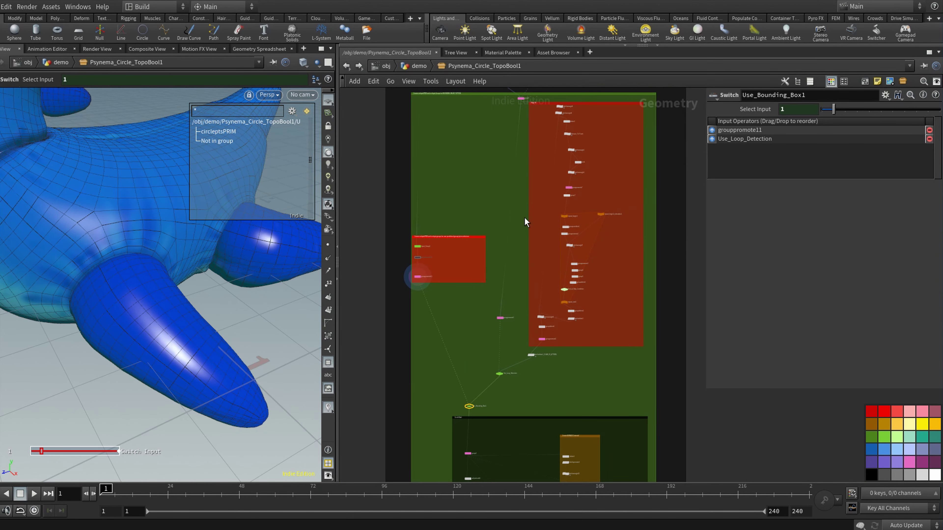
{"action": "middle_click_drag", "start_coordinate": [524, 216], "coordinate": [465, 299]}
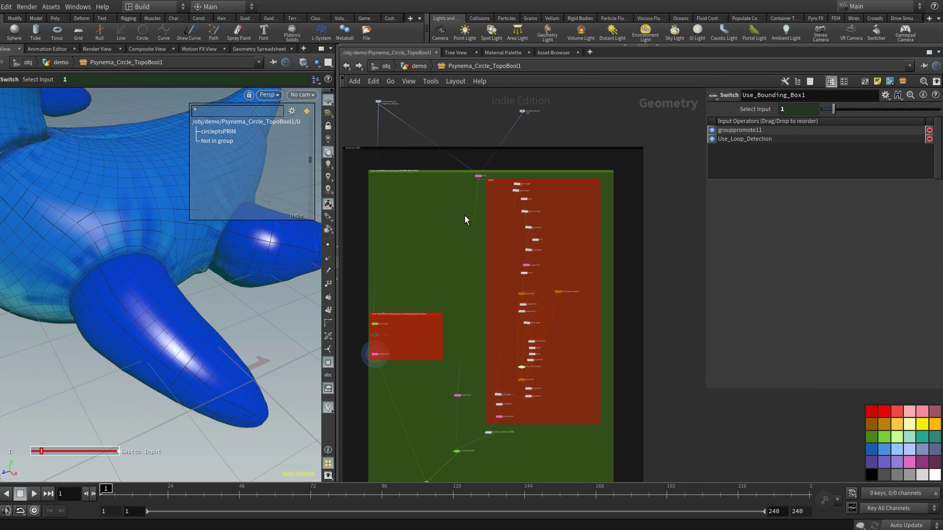
{"action": "scroll", "coordinate": [457, 200], "scroll_direction": "up", "scroll_amount": 2}
{"action": "middle_click_drag", "start_coordinate": [447, 222], "coordinate": [441, 360]}
{"action": "scroll", "coordinate": [462, 235], "scroll_direction": "up", "scroll_amount": 5}
{"action": "middle_click_drag", "start_coordinate": [464, 236], "coordinate": [534, 220]}
{"action": "scroll", "coordinate": [535, 219], "scroll_direction": "down", "scroll_amount": 2}
{"action": "middle_click_drag", "start_coordinate": [345, 186], "coordinate": [391, 189]}
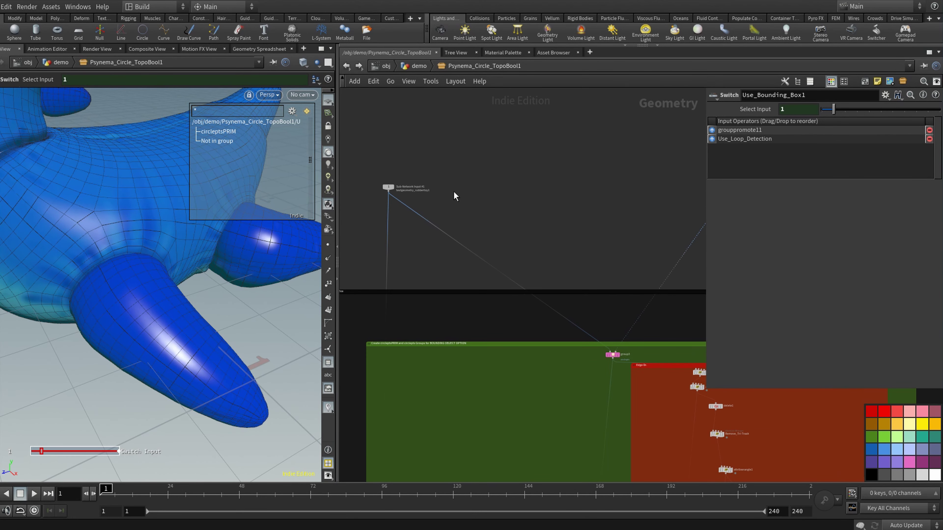
Inspect the parameters of the group3 node at the start of the bounding object branch.
{"action": "middle_click_drag", "start_coordinate": [533, 251], "coordinate": [463, 177]}
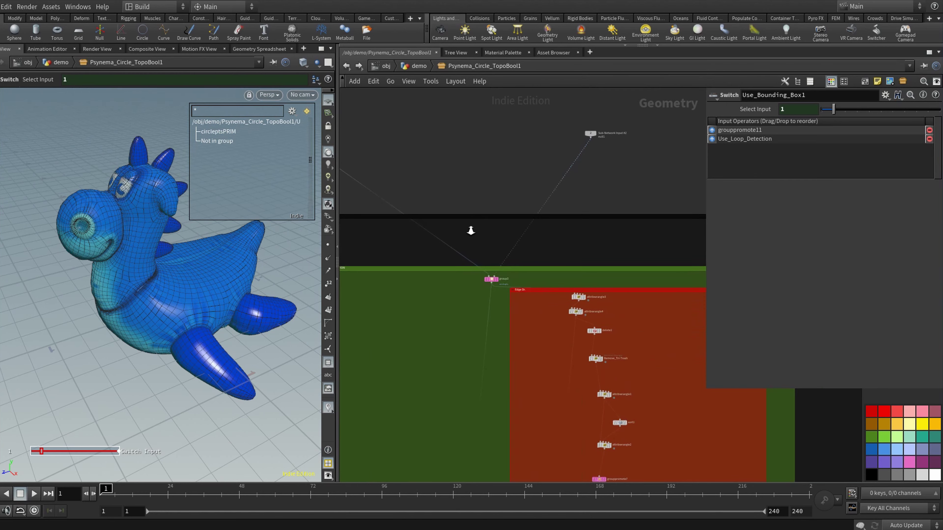
{"action": "scroll", "coordinate": [469, 227], "scroll_direction": "up", "scroll_amount": 7}
{"action": "middle_click_drag", "start_coordinate": [577, 281], "coordinate": [480, 208]}
{"action": "mouse_move", "coordinate": [471, 340]}
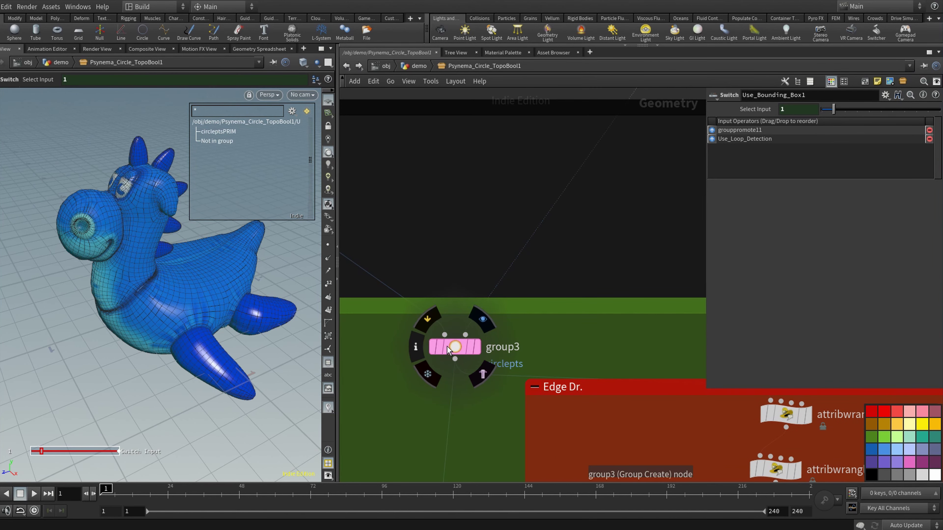
{"action": "left_click", "coordinate": [456, 351]}
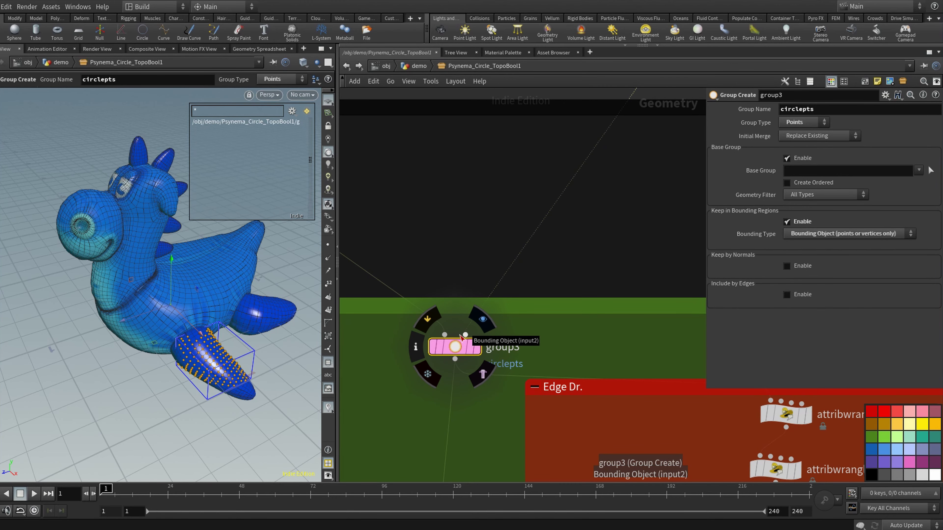
Trace group3's bounding object input to the null1 node in the demo network, and reopen the asset's inner network.
{"action": "scroll", "coordinate": [461, 338], "scroll_direction": "down", "scroll_amount": 5}
{"action": "middle_click_drag", "start_coordinate": [460, 337], "coordinate": [516, 247]}
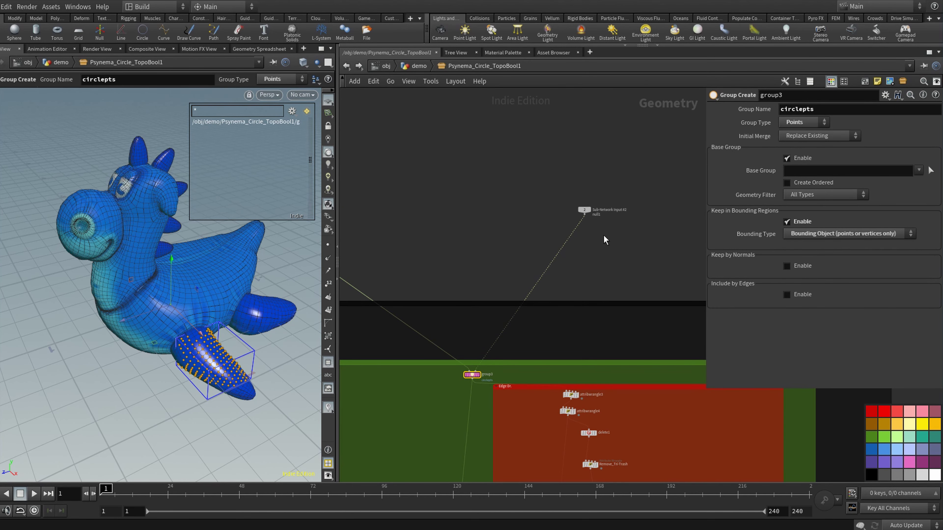
{"action": "key", "text": "u"}
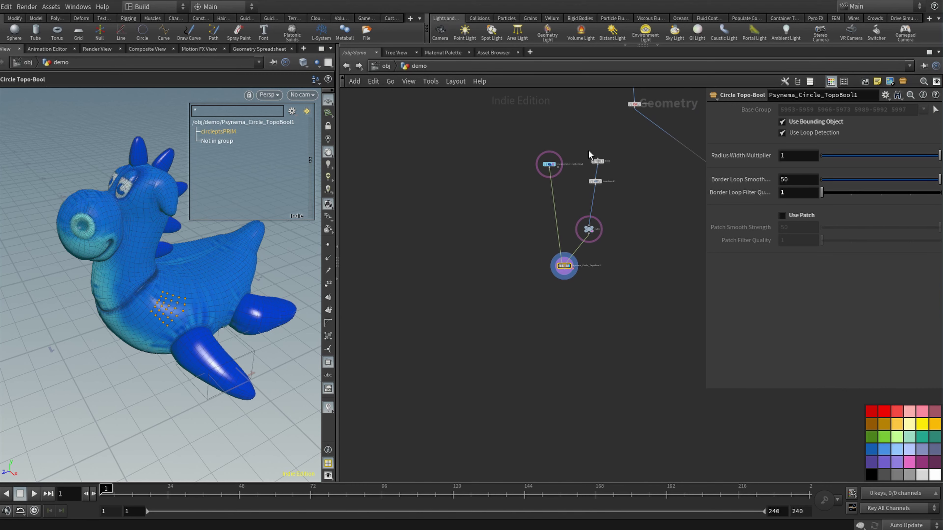
{"action": "scroll", "coordinate": [609, 258], "scroll_direction": "up", "scroll_amount": 5}
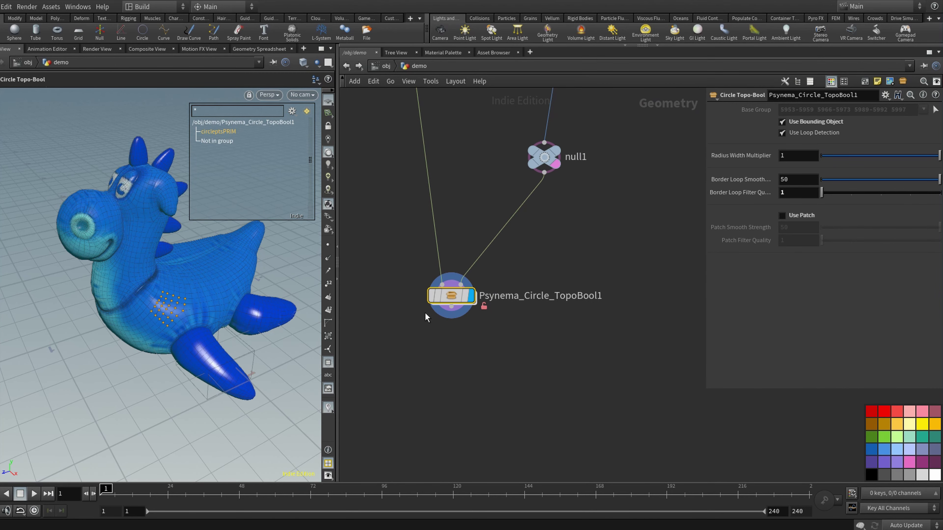
{"action": "double_click", "coordinate": [452, 299]}
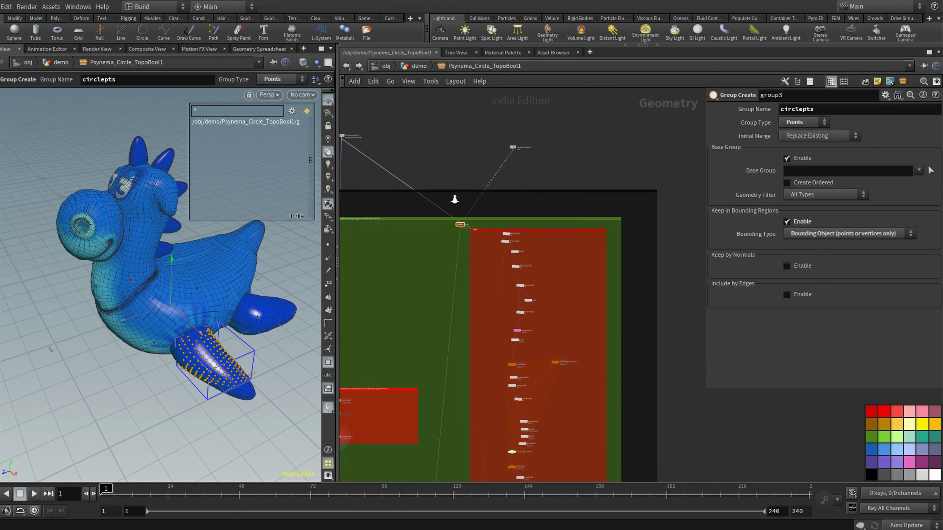
Examine the circlepts points inside the bounding box on the toy's flipper from several angles.
{"action": "mouse_move", "coordinate": [497, 308]}
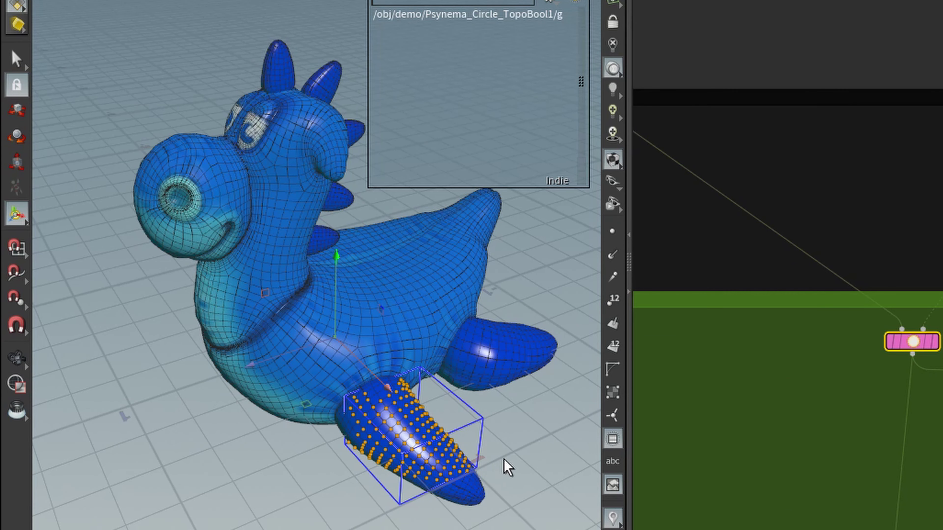
{"action": "left_click_drag", "start_coordinate": [269, 375], "coordinate": [275, 375], "text": "alt"}
{"action": "left_click_drag", "start_coordinate": [519, 461], "coordinate": [541, 434], "text": "alt"}
{"action": "middle_click_drag", "start_coordinate": [541, 434], "coordinate": [436, 413], "text": "alt"}
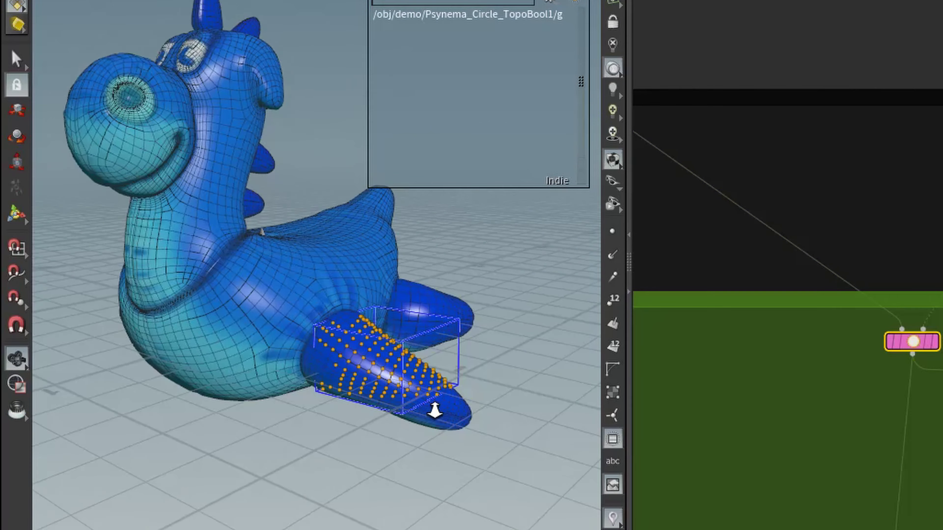
{"action": "right_click_drag", "start_coordinate": [436, 413], "coordinate": [526, 400], "text": "alt"}
{"action": "left_click_drag", "start_coordinate": [526, 400], "coordinate": [477, 354], "text": "alt"}
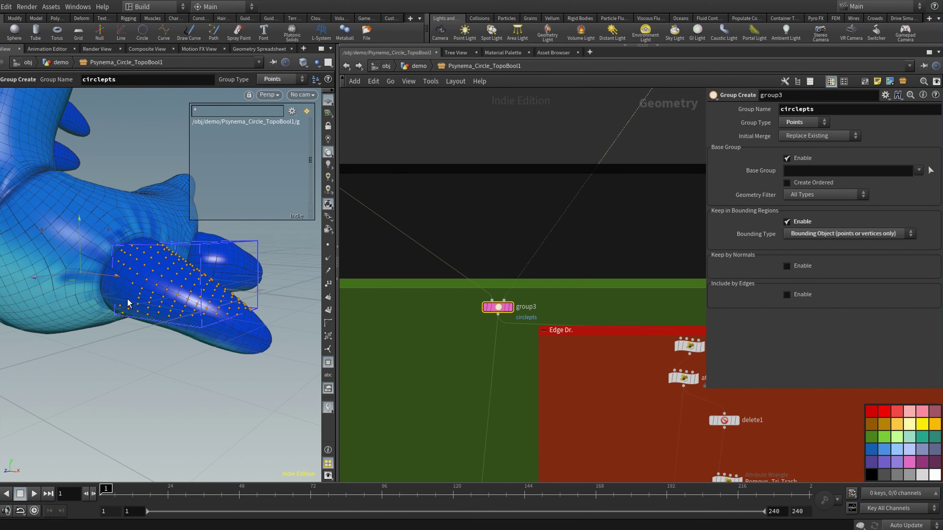
{"action": "left_click_drag", "start_coordinate": [119, 315], "coordinate": [146, 316], "text": "alt"}
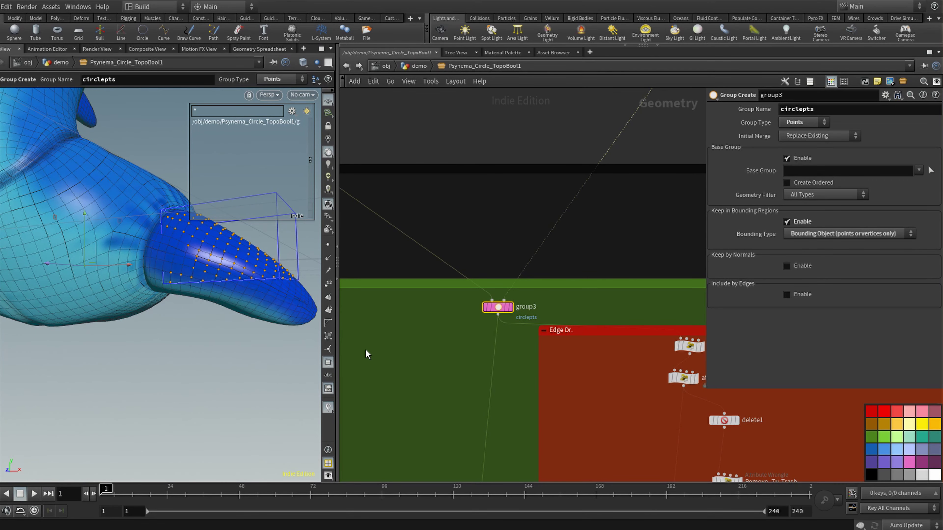
Look over the nodes in the Edge Dr. network box and return to group3.
{"action": "scroll", "coordinate": [483, 364], "scroll_direction": "down", "scroll_amount": 4}
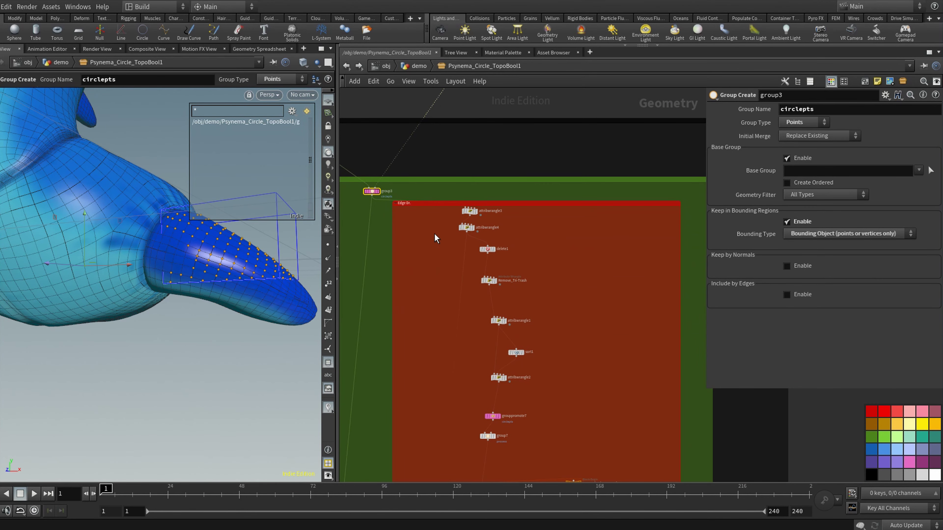
{"action": "scroll", "coordinate": [416, 230], "scroll_direction": "down", "scroll_amount": 3}
{"action": "scroll", "coordinate": [370, 229], "scroll_direction": "up", "scroll_amount": 7}
{"action": "middle_click_drag", "start_coordinate": [472, 234], "coordinate": [504, 319]}
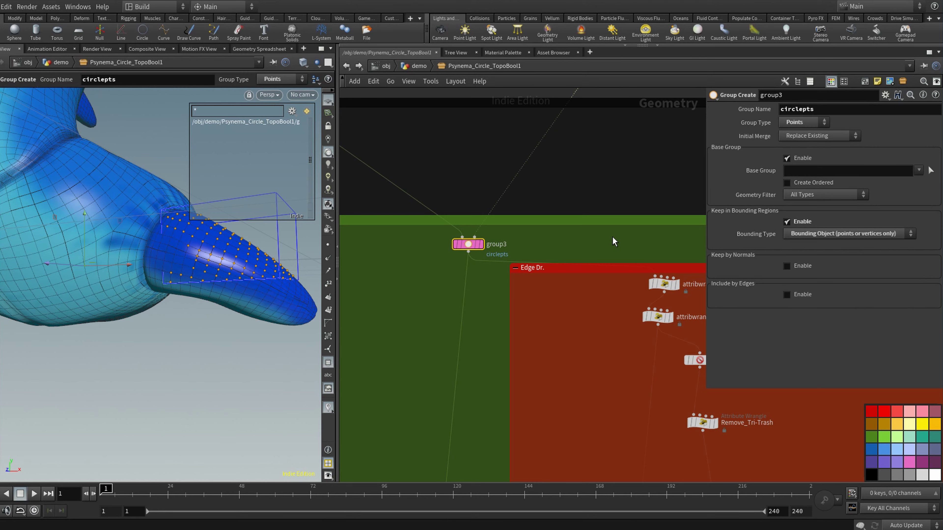
Display the Input_Group1 node's output and view its circleptsPRIM primitives on the model.
{"action": "key", "text": "h"}
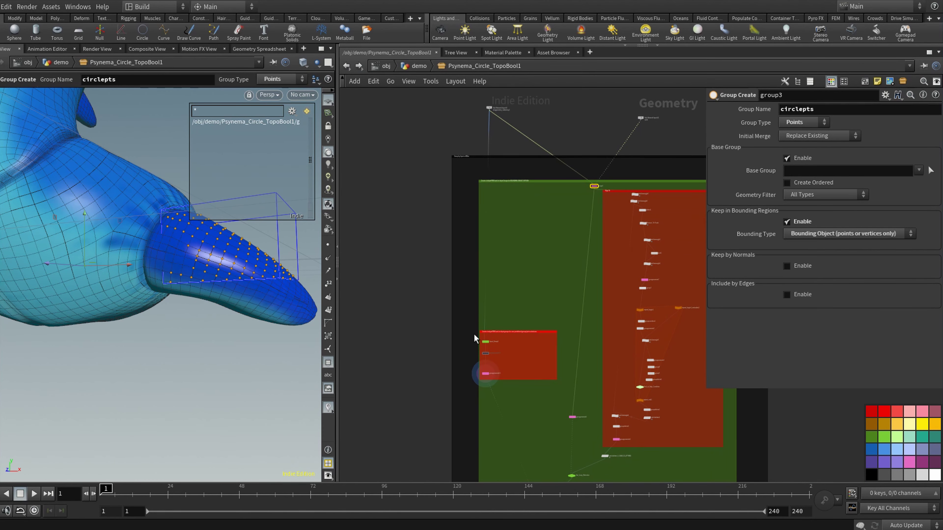
{"action": "right_click_drag", "start_coordinate": [504, 351], "coordinate": [653, 370]}
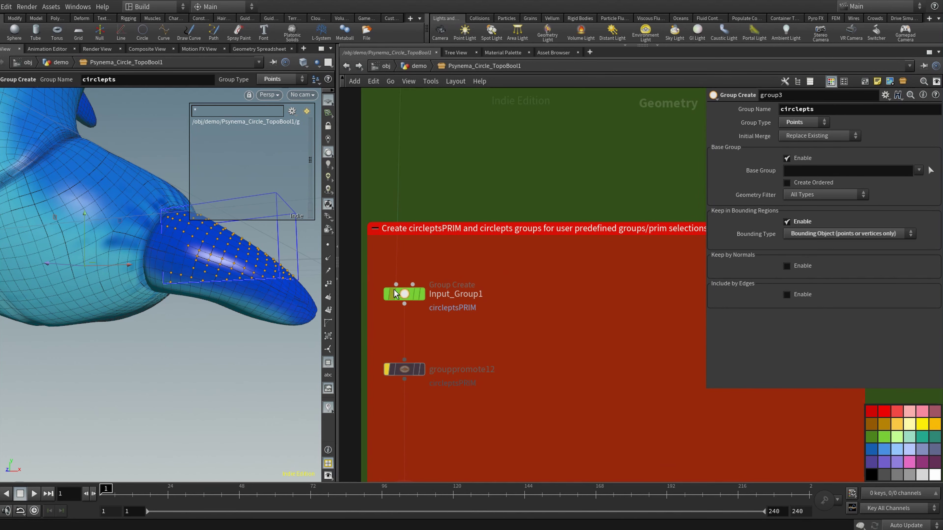
{"action": "left_click", "coordinate": [402, 300]}
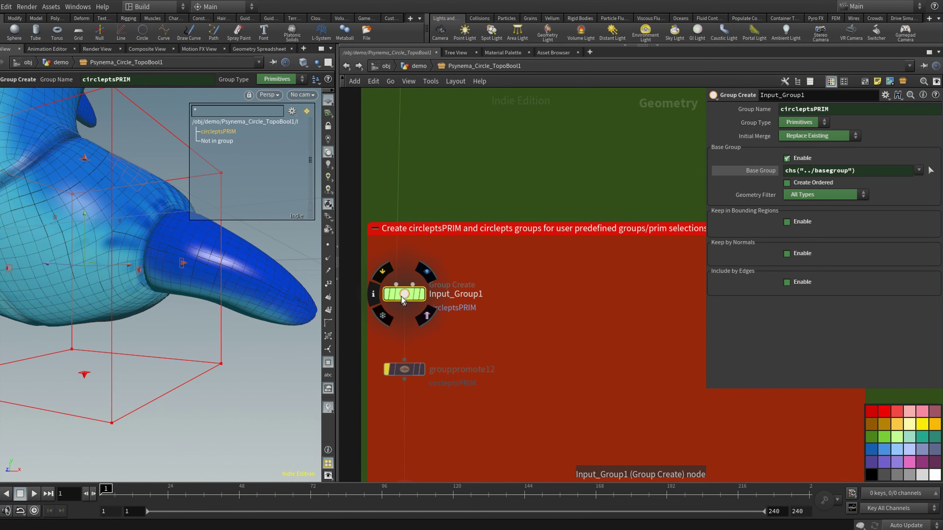
{"action": "left_click", "coordinate": [429, 275]}
{"action": "left_click_drag", "start_coordinate": [275, 259], "coordinate": [231, 296], "text": "alt"}
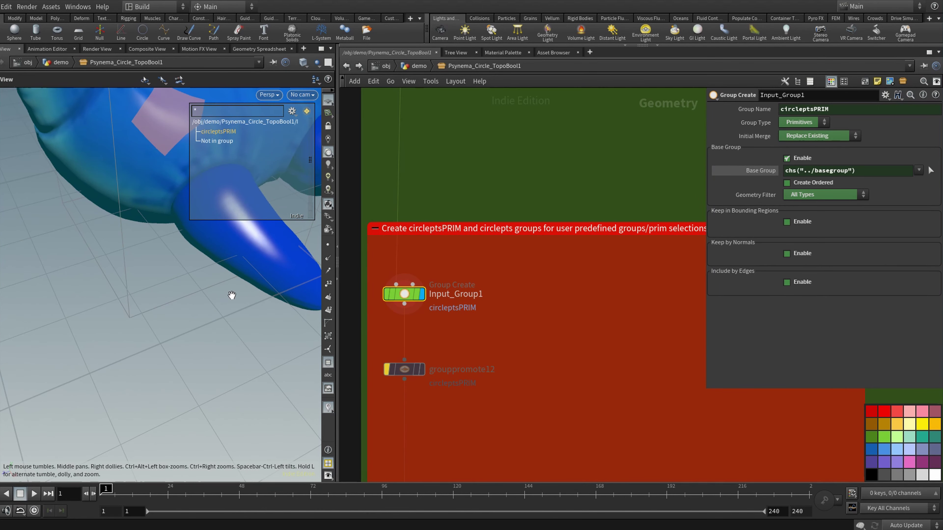
Reselect the group3 node and review its circlepts point group and its connection to the Edge Dr. branch.
{"action": "right_click_drag", "start_coordinate": [595, 284], "coordinate": [451, 292]}
{"action": "middle_click_drag", "start_coordinate": [597, 236], "coordinate": [454, 281]}
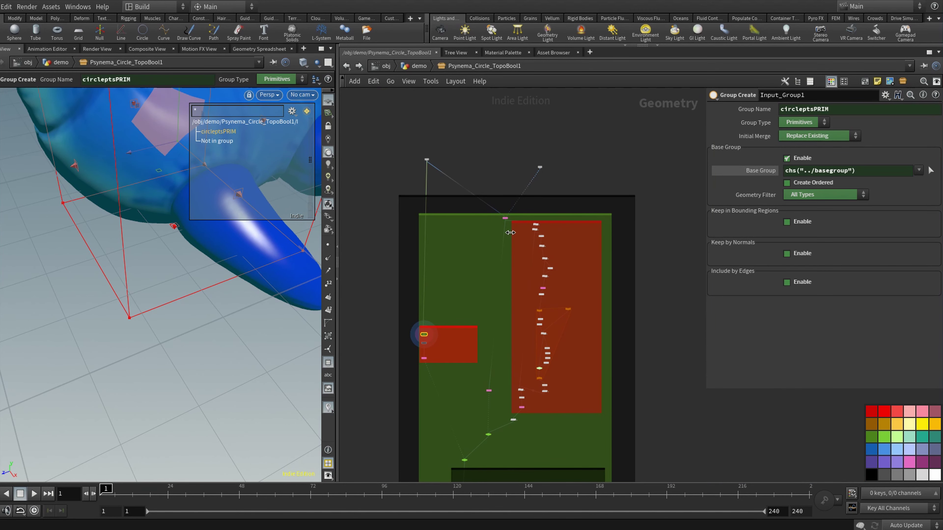
{"action": "right_click_drag", "start_coordinate": [510, 232], "coordinate": [610, 233]}
{"action": "left_click", "coordinate": [493, 179]}
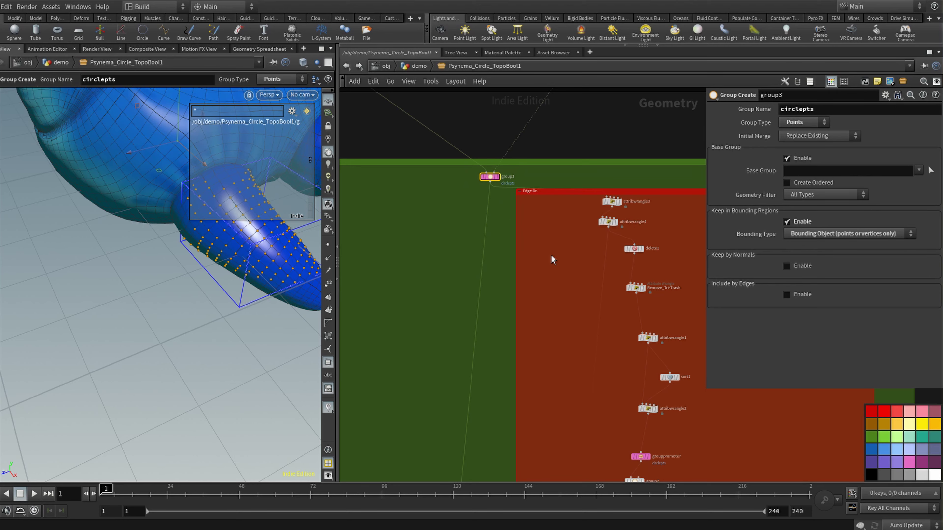
{"action": "right_click_drag", "start_coordinate": [552, 260], "coordinate": [507, 260]}
{"action": "middle_click_drag", "start_coordinate": [522, 276], "coordinate": [497, 245]}
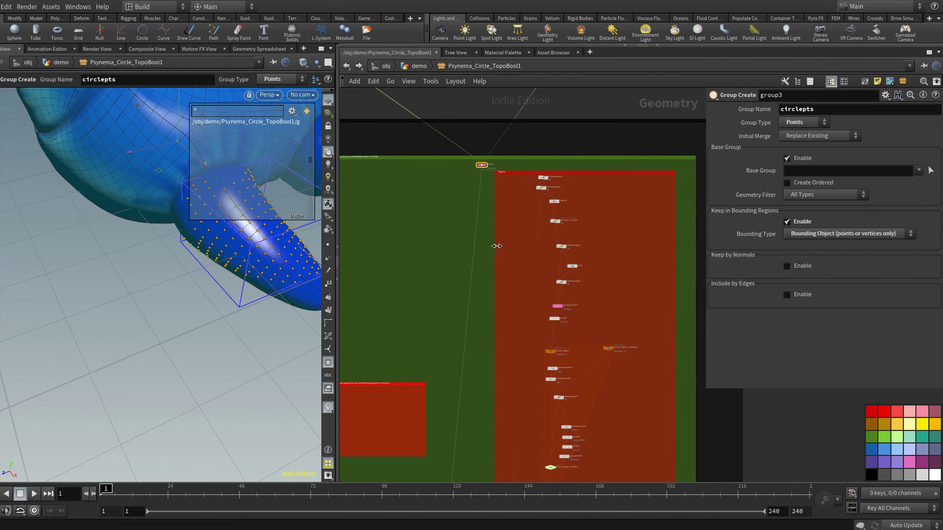
{"action": "mouse_move", "coordinate": [480, 165]}
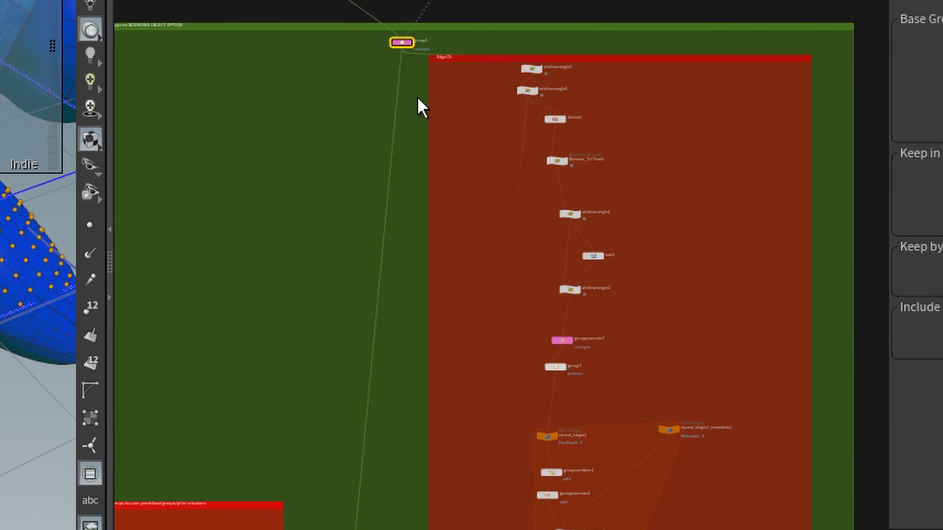
{"action": "mouse_move", "coordinate": [403, 45]}
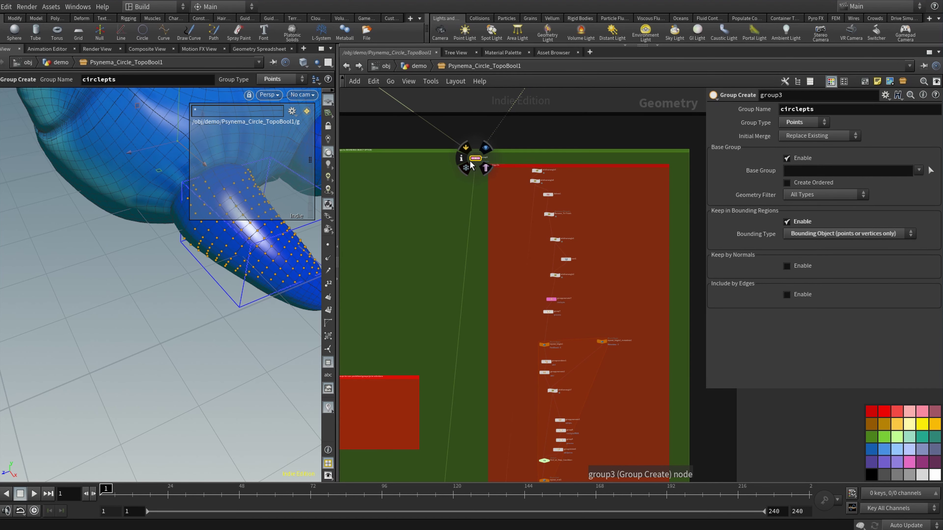
Follow group3's output to grouppromote5, inspect its promotion to circleptsPRIM, and display the node's output.
{"action": "middle_click_drag", "start_coordinate": [461, 273], "coordinate": [466, 151]}
{"action": "middle_click_drag", "start_coordinate": [463, 237], "coordinate": [483, 127]}
{"action": "right_click_drag", "start_coordinate": [438, 291], "coordinate": [597, 242]}
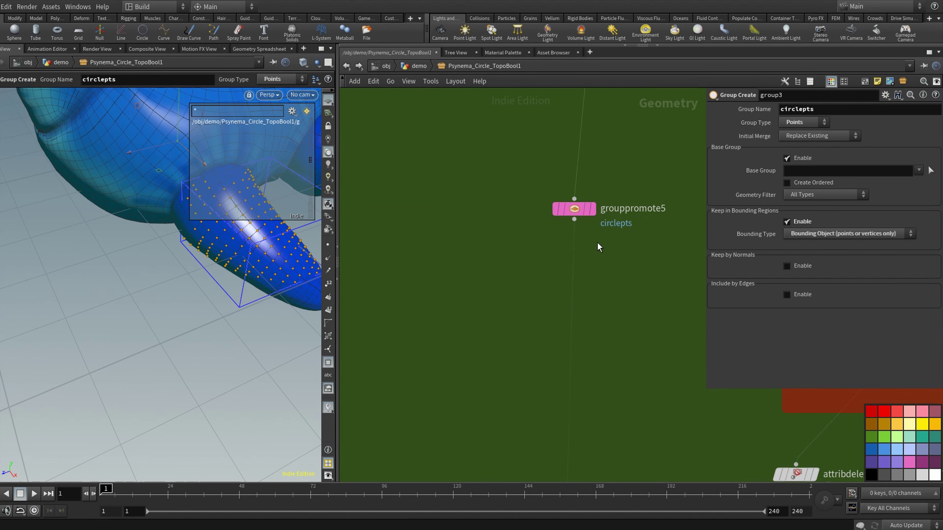
{"action": "middle_click_drag", "start_coordinate": [597, 243], "coordinate": [489, 270]}
{"action": "left_click", "coordinate": [464, 241]}
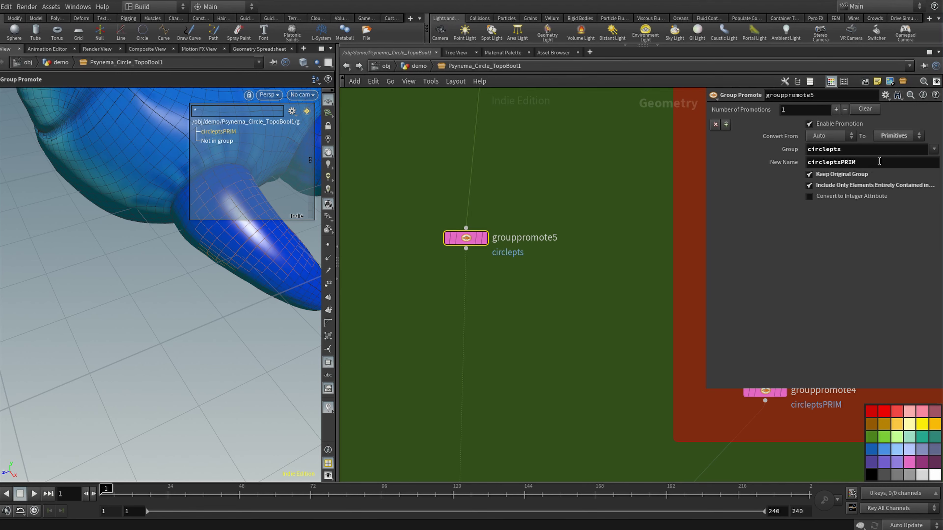
{"action": "mouse_move", "coordinate": [466, 240]}
{"action": "left_click", "coordinate": [489, 215]}
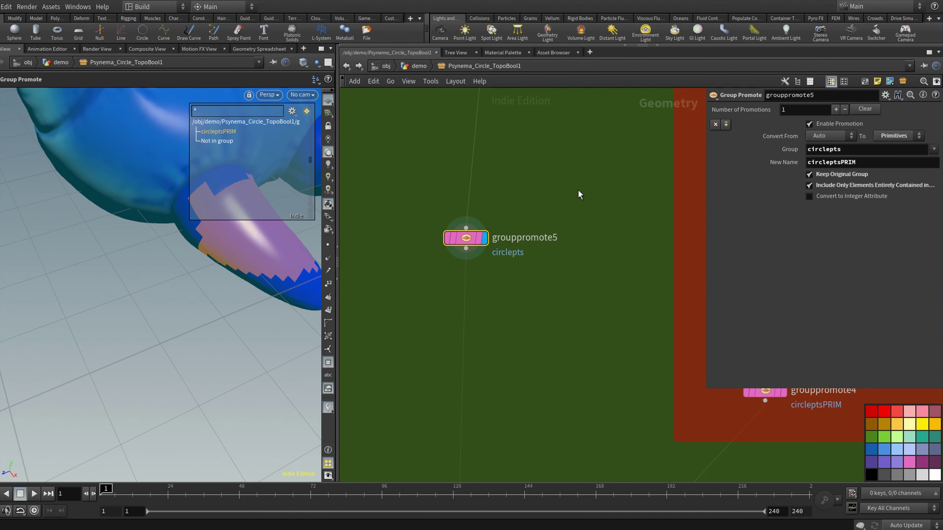
Toggle Use Loop Detection on Psynema_Circle_TopoBool1 and inspect the inputs of the Use_Loop_Detection switch inside the asset.
{"action": "left_click", "coordinate": [415, 66]}
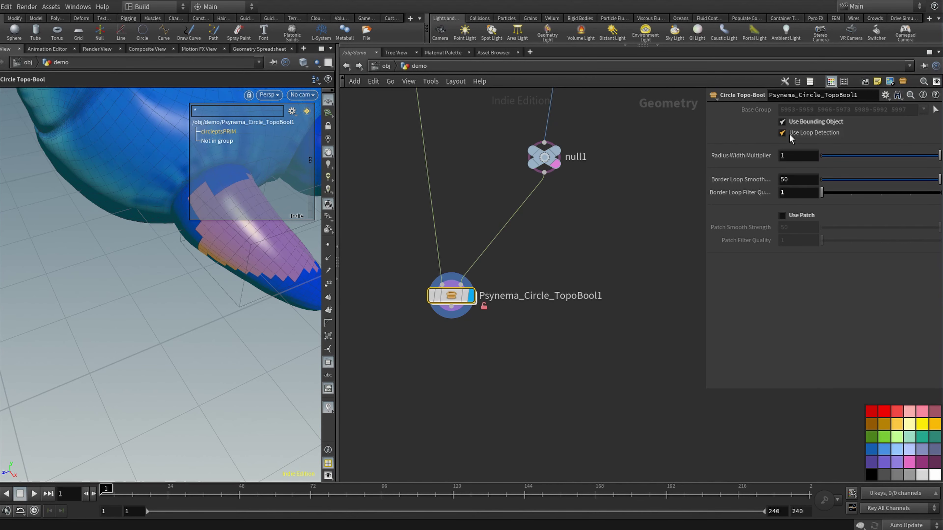
{"action": "left_click", "coordinate": [782, 133]}
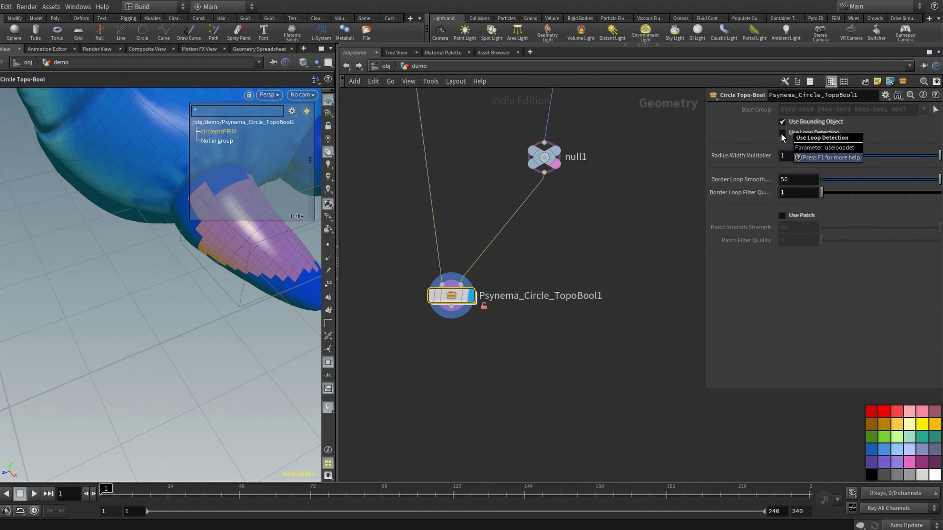
{"action": "key", "text": "i"}
{"action": "scroll", "coordinate": [586, 417], "scroll_direction": "up", "scroll_amount": 2}
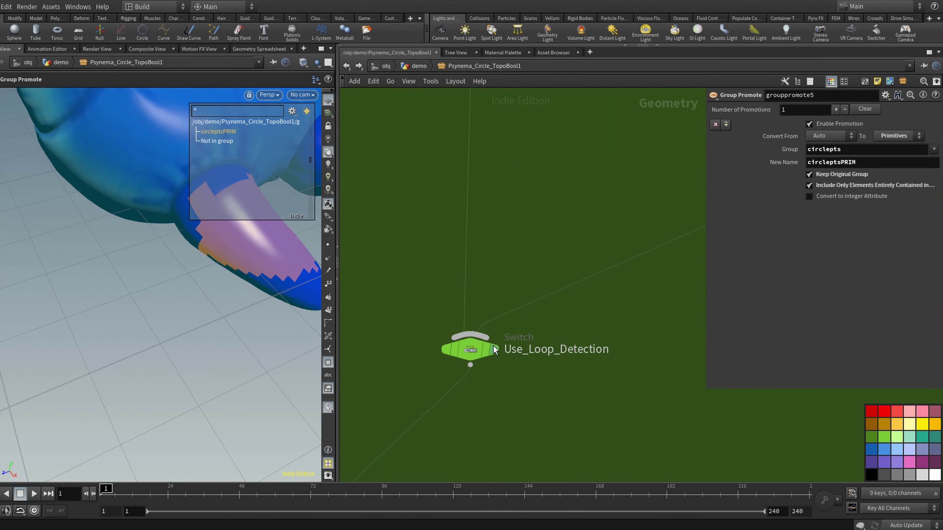
{"action": "left_click", "coordinate": [470, 351]}
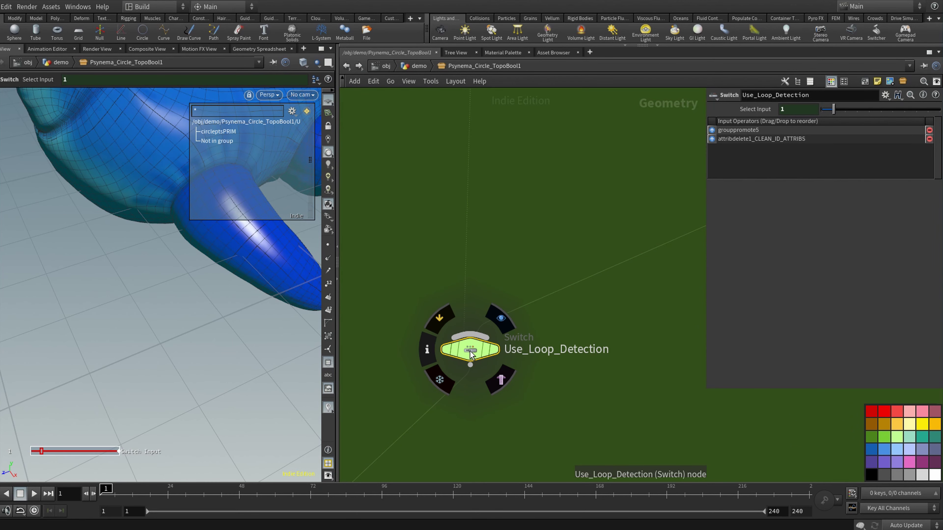
Check the asset's Use Loop Detection setting from the demo network, reopen the asset, and inspect grouppromote5.
{"action": "key", "text": "u"}
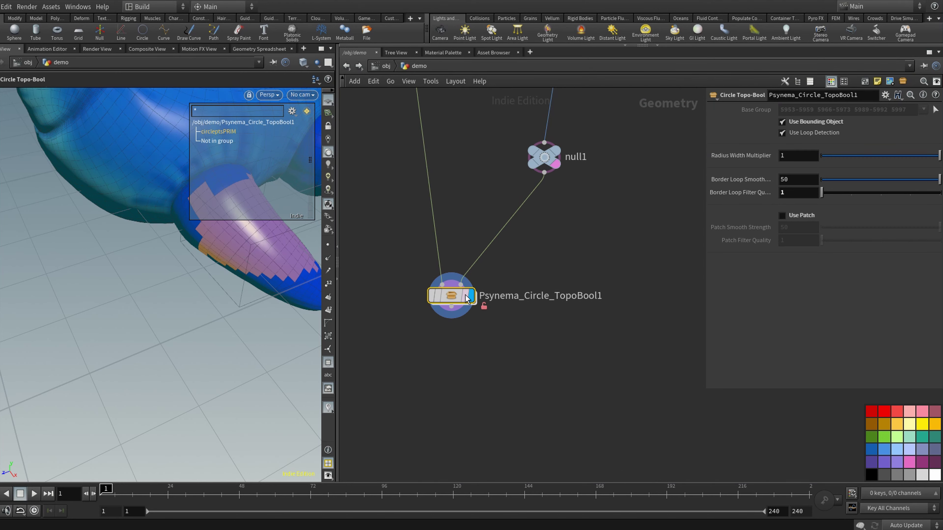
{"action": "double_click", "coordinate": [456, 295]}
{"action": "middle_click_drag", "start_coordinate": [595, 212], "coordinate": [484, 385]}
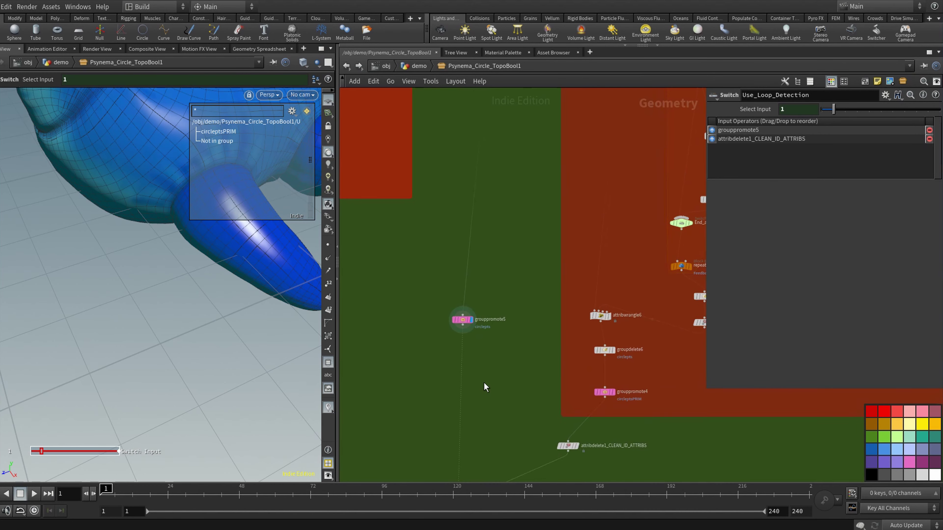
{"action": "left_click", "coordinate": [462, 320]}
{"action": "middle_click_drag", "start_coordinate": [475, 350], "coordinate": [485, 316]}
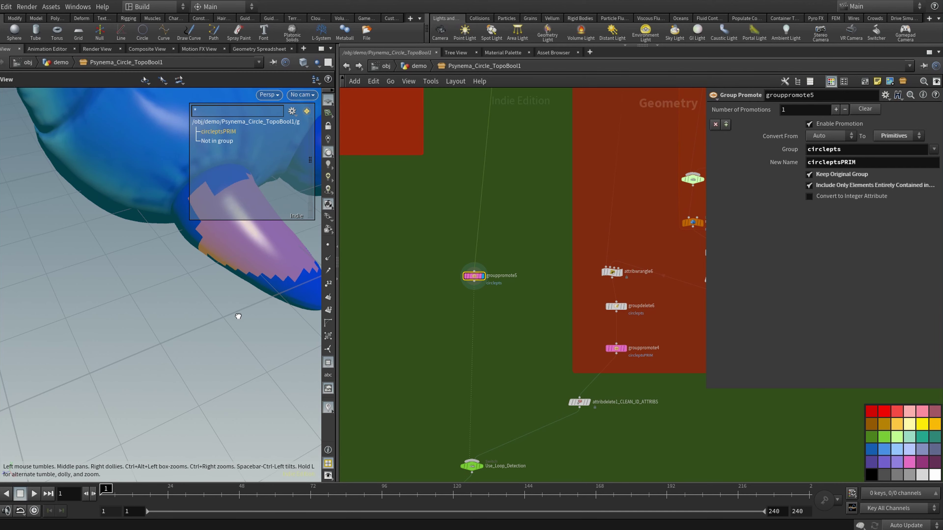
Switch Include Only Elements Entirely Contained in Original Group off on grouppromote5 to compare the promoted primitives, and switch it back on.
{"action": "left_click_drag", "start_coordinate": [237, 313], "coordinate": [258, 291], "text": "alt"}
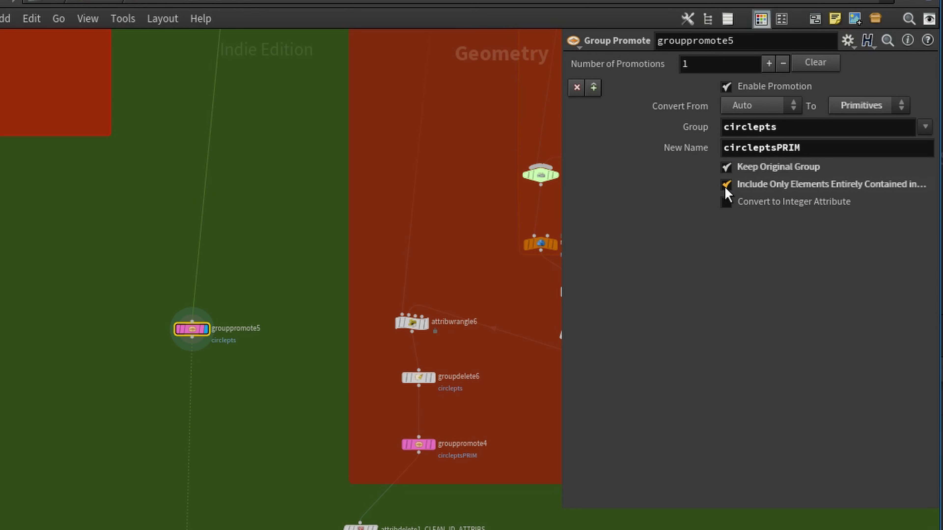
{"action": "mouse_move", "coordinate": [726, 188]}
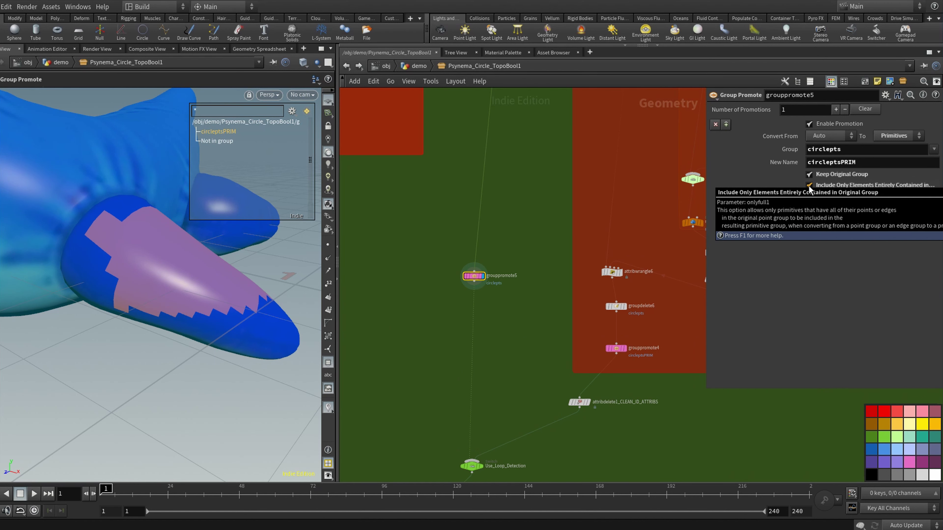
{"action": "left_click", "coordinate": [727, 188]}
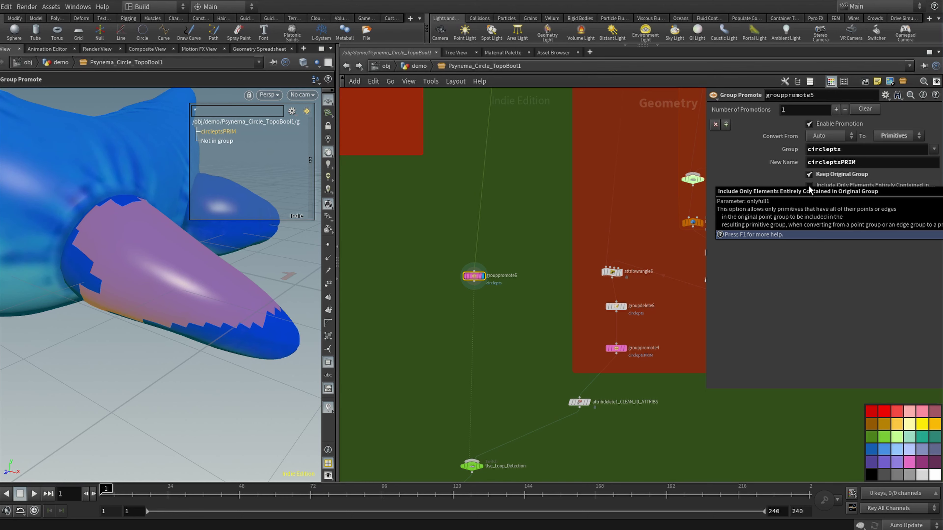
{"action": "left_click", "coordinate": [809, 185]}
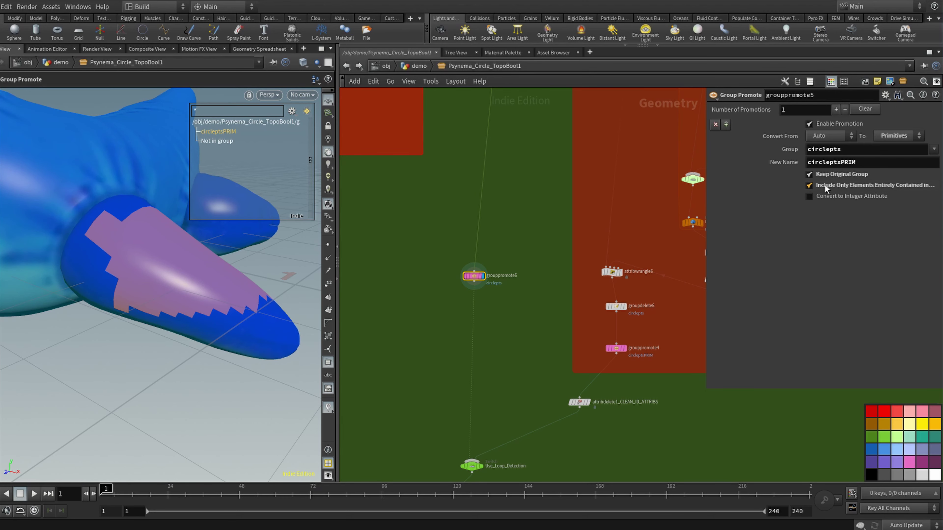
{"action": "left_click_drag", "start_coordinate": [186, 284], "coordinate": [89, 231]}
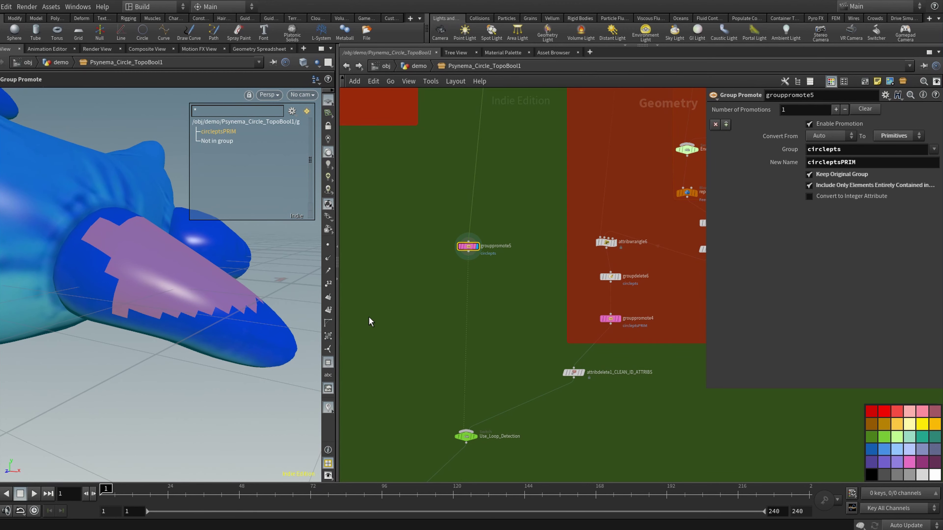
Display the Use_Loop_Detection switch and inspect its input operators.
{"action": "left_click", "coordinate": [465, 437]}
{"action": "left_click", "coordinate": [474, 436]}
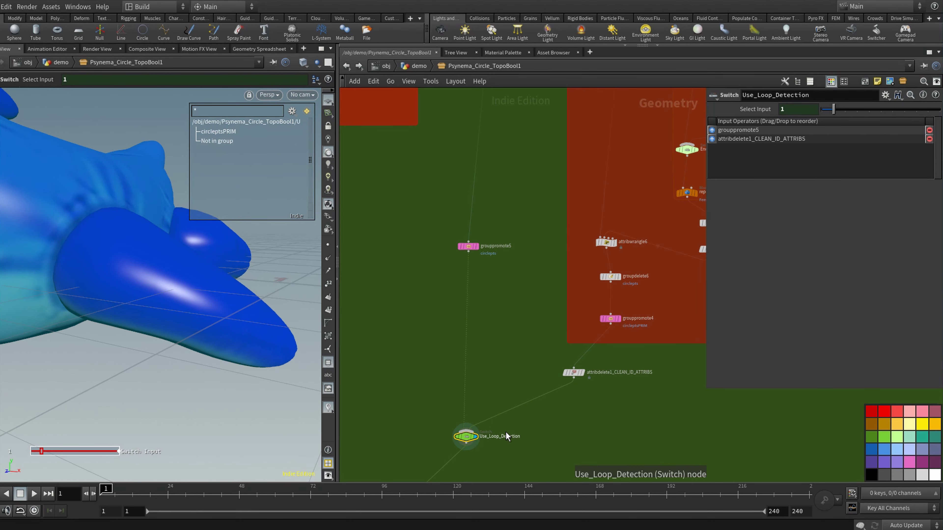
{"action": "scroll", "coordinate": [600, 415], "scroll_direction": "down", "scroll_amount": 5}
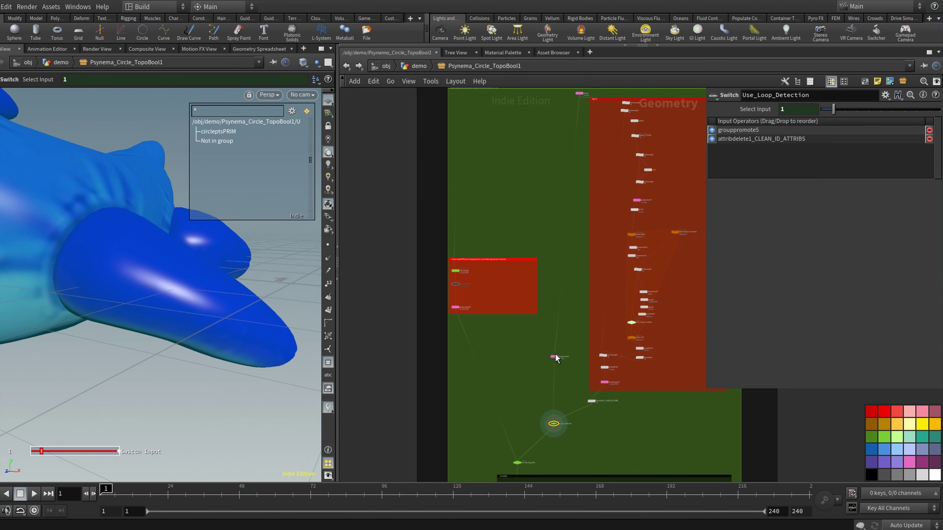
Display the delete1 node in the Edge Dr. branch and examine the geometry isolated by the circlepts group.
{"action": "middle_click_drag", "start_coordinate": [586, 322], "coordinate": [457, 372]}
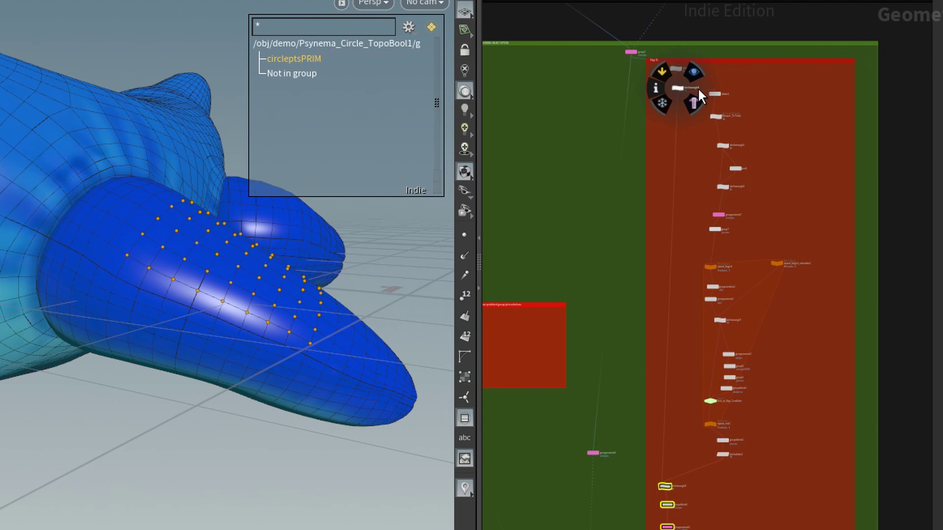
{"action": "scroll", "coordinate": [768, 91], "scroll_direction": "up", "scroll_amount": 5}
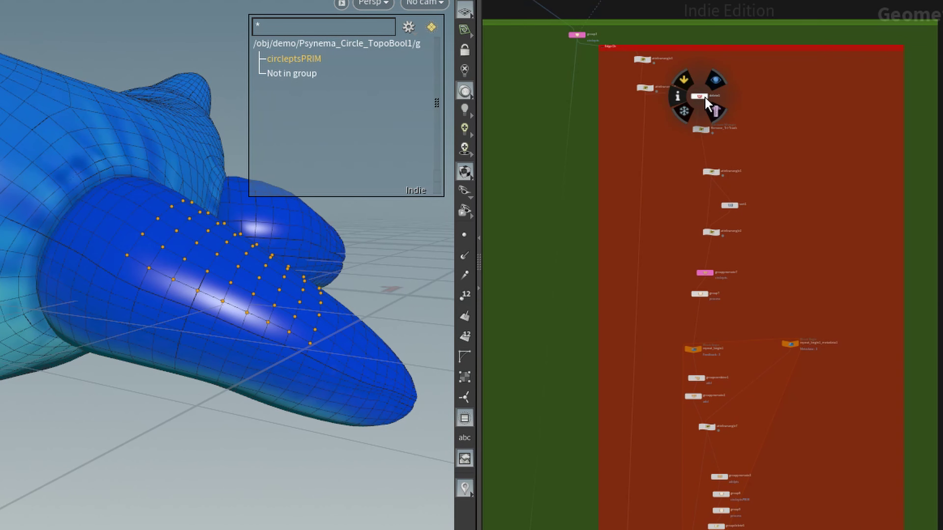
{"action": "left_click", "coordinate": [714, 80]}
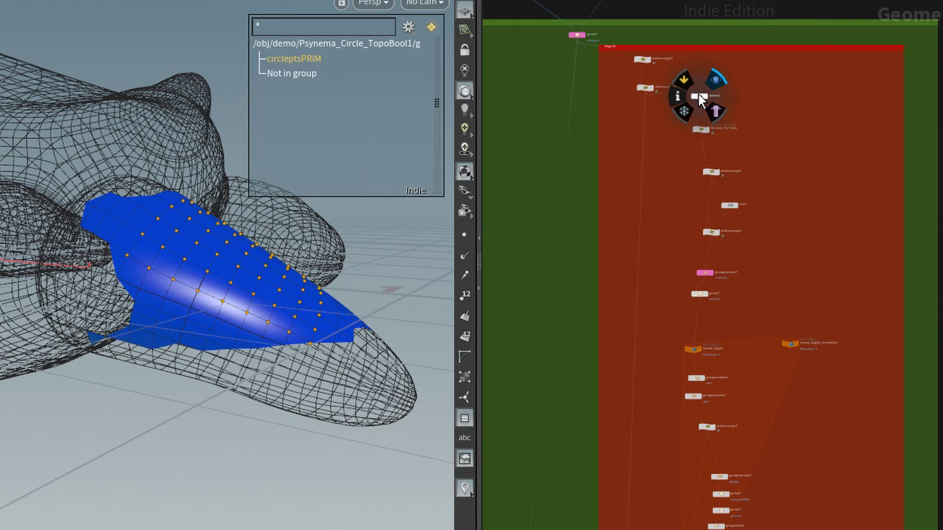
{"action": "left_click", "coordinate": [698, 96]}
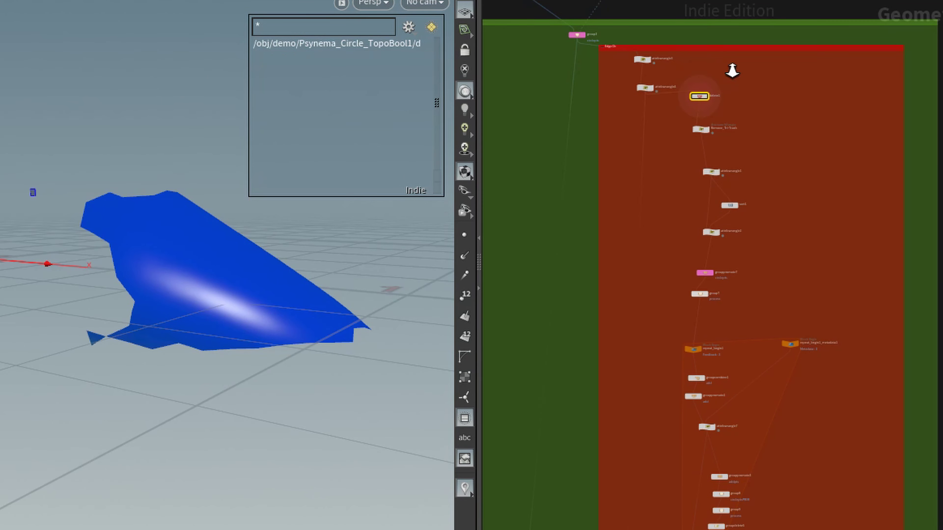
{"action": "scroll", "coordinate": [734, 67], "scroll_direction": "up", "scroll_amount": 5}
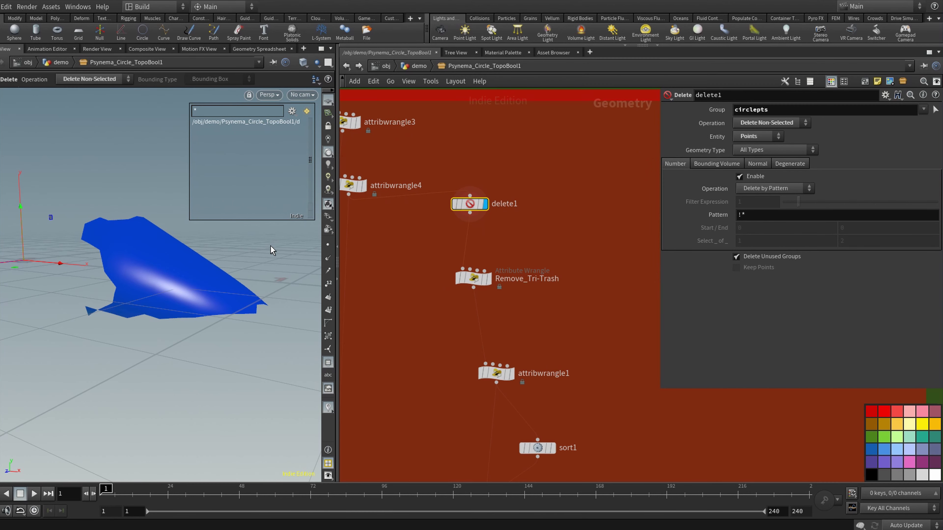
{"action": "left_click_drag", "start_coordinate": [272, 250], "coordinate": [222, 260]}
Display attribwrangle4 above delete1 and inspect its primitive ID expression.
{"action": "scroll", "coordinate": [433, 234], "scroll_direction": "down", "scroll_amount": 2}
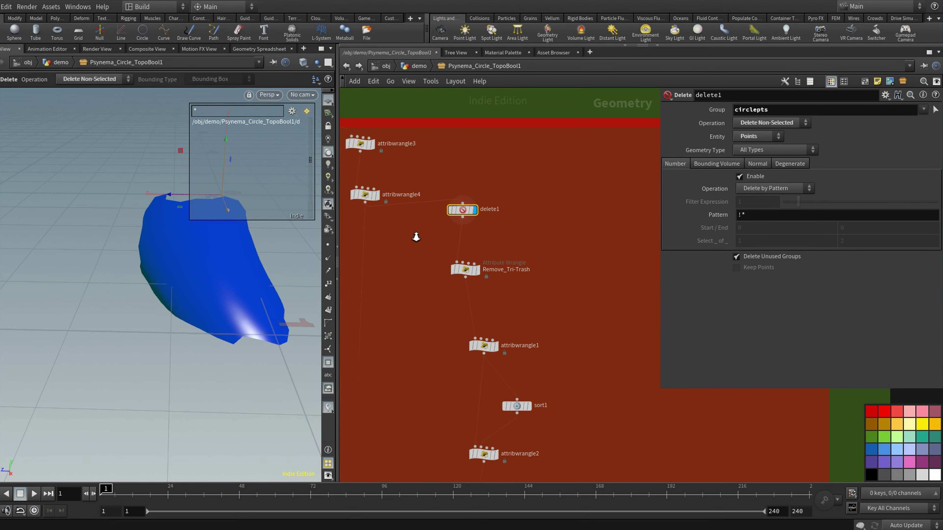
{"action": "scroll", "coordinate": [416, 237], "scroll_direction": "down", "scroll_amount": 2}
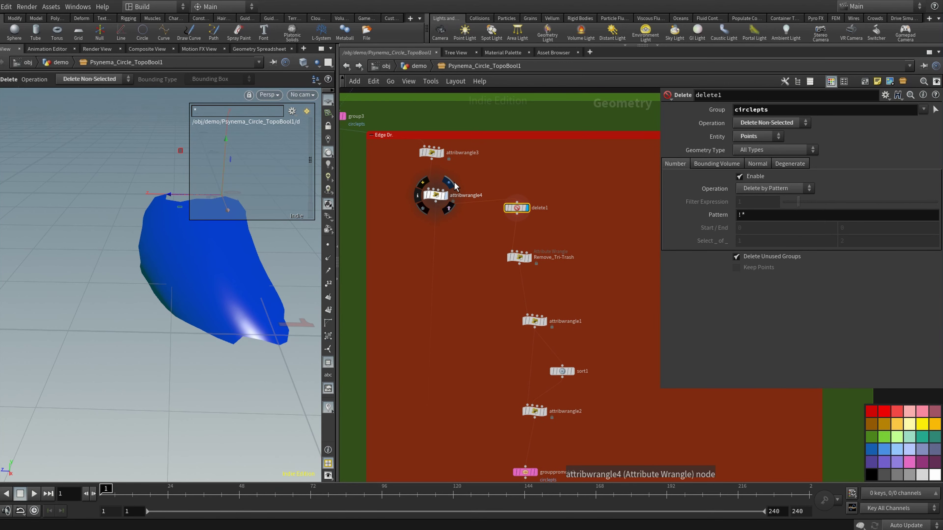
{"action": "left_click", "coordinate": [449, 182]}
{"action": "left_click", "coordinate": [433, 195]}
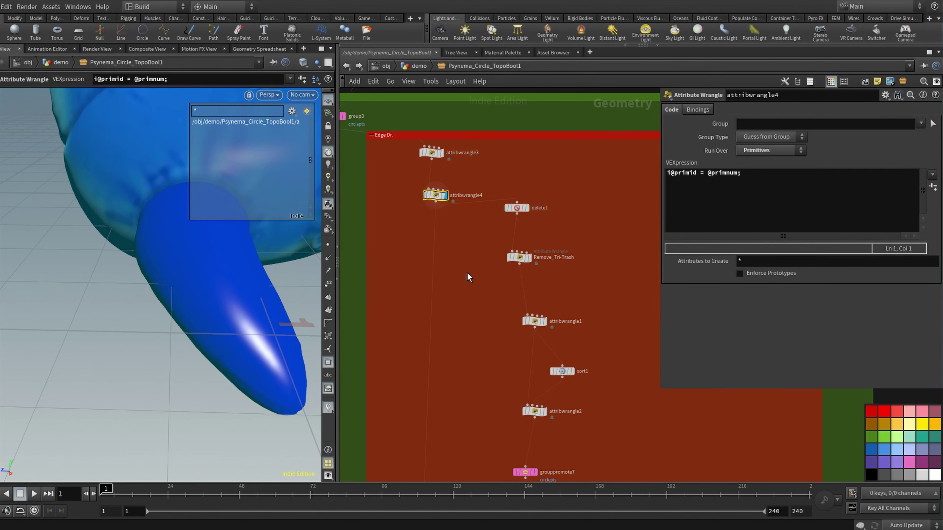
Follow attribwrangle4's output down to attribwrangle6, display it, and inspect how its code transfers the circleptsPRIM group.
{"action": "scroll", "coordinate": [467, 273], "scroll_direction": "down", "scroll_amount": 3}
{"action": "mouse_move", "coordinate": [461, 286]}
{"action": "middle_mouse_down"}
{"action": "mouse_move", "coordinate": [460, 171]}
{"action": "mouse_move", "coordinate": [451, 172]}
{"action": "middle_mouse_up"}
{"action": "middle_click_drag", "start_coordinate": [449, 238], "coordinate": [457, 115]}
{"action": "middle_click_drag", "start_coordinate": [452, 287], "coordinate": [466, 197]}
{"action": "right_click_drag", "start_coordinate": [482, 318], "coordinate": [533, 300]}
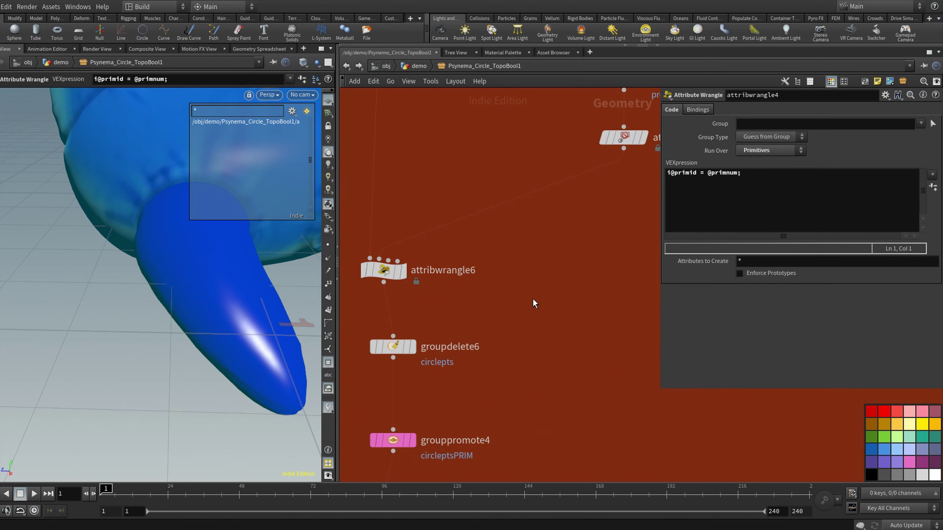
{"action": "left_click", "coordinate": [408, 246]}
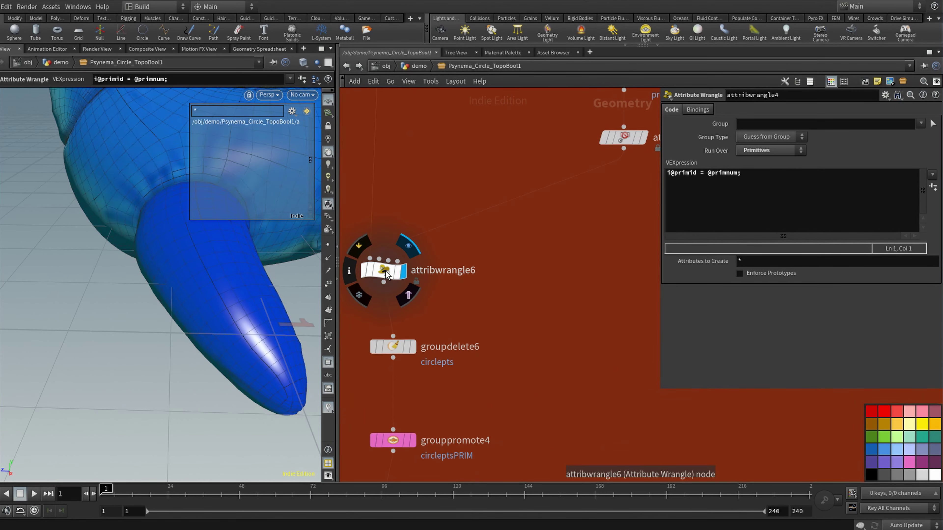
{"action": "left_click", "coordinate": [385, 271]}
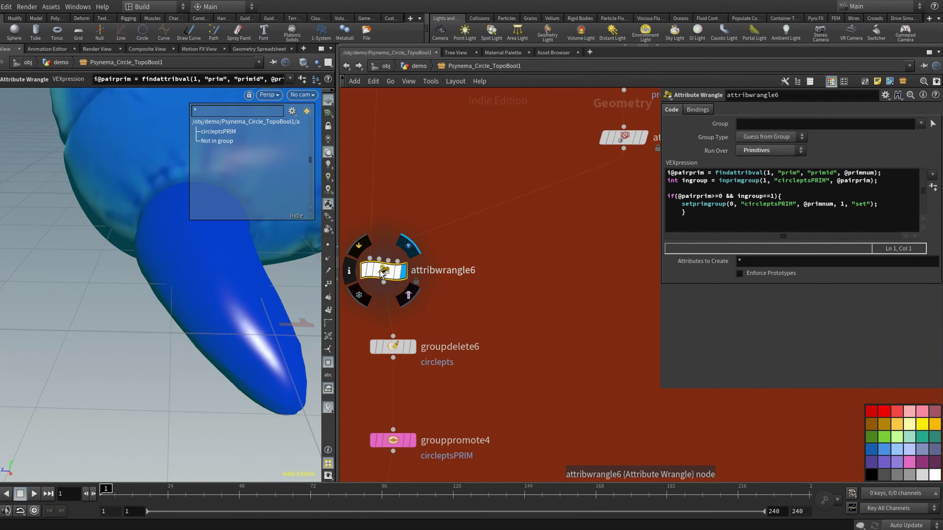
Display delete1 again and examine the jagged borders of the isolated circlepts patch from several angles.
{"action": "key", "text": "h"}
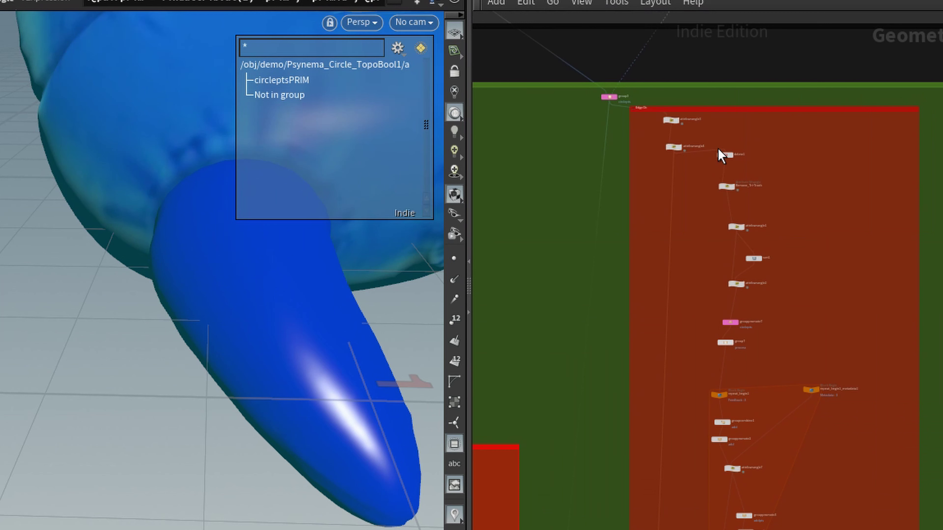
{"action": "left_click", "coordinate": [741, 141]}
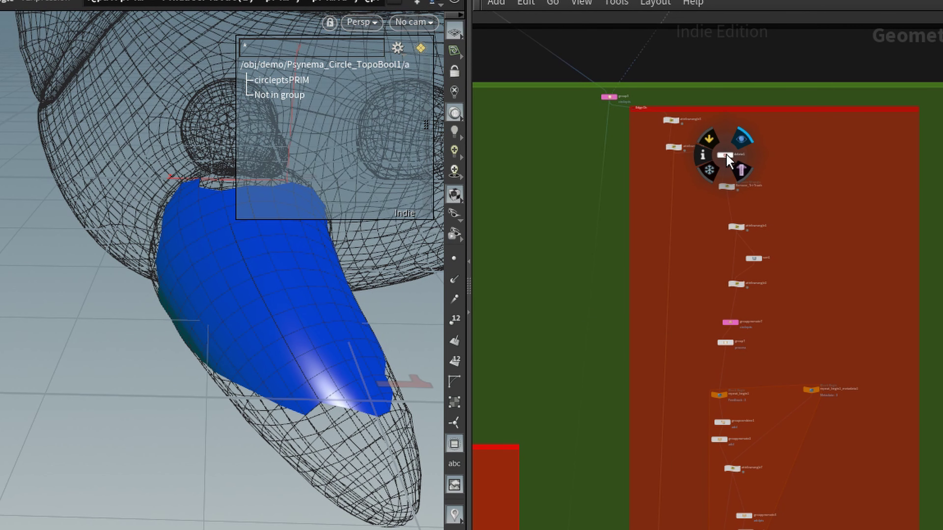
{"action": "left_click", "coordinate": [725, 154]}
{"action": "left_click_drag", "start_coordinate": [273, 280], "coordinate": [381, 283]}
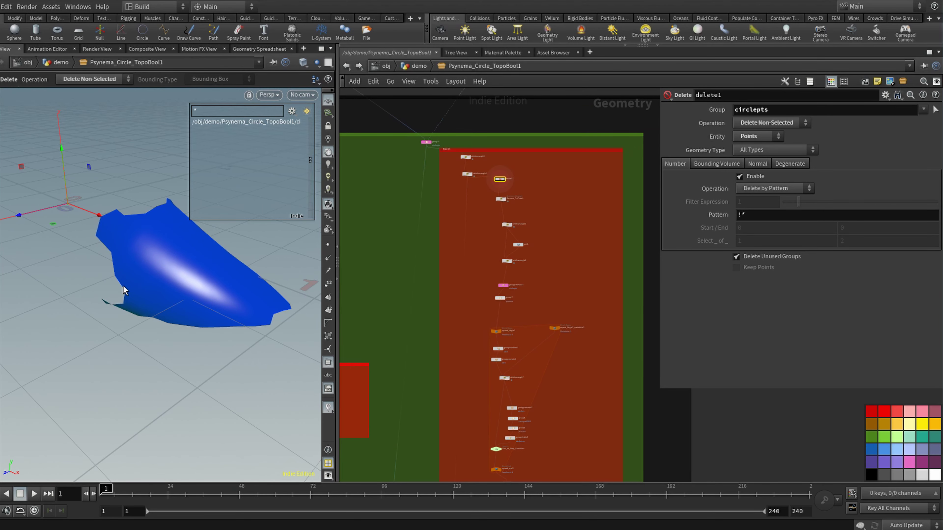
{"action": "key", "text": "Escape"}
{"action": "left_click_drag", "start_coordinate": [123, 291], "coordinate": [120, 242]}
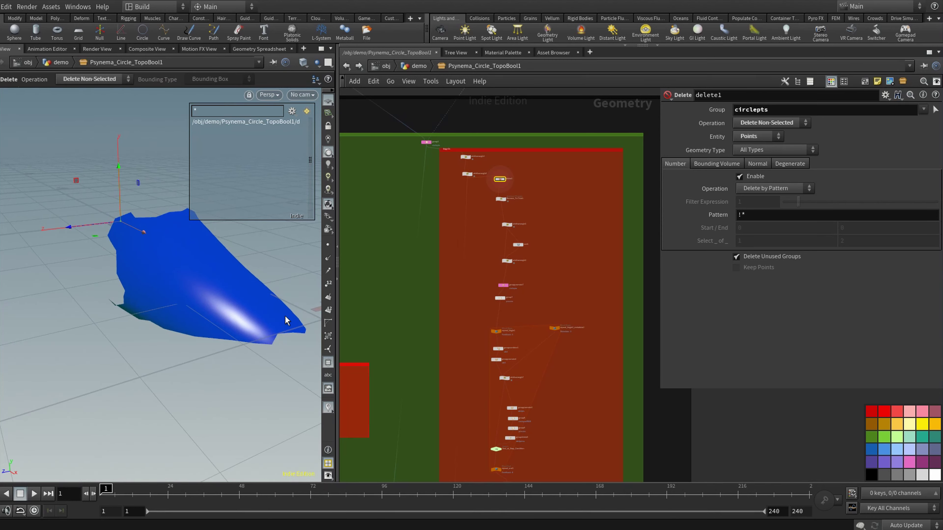
{"action": "left_click_drag", "start_coordinate": [286, 321], "coordinate": [127, 223], "text": "alt"}
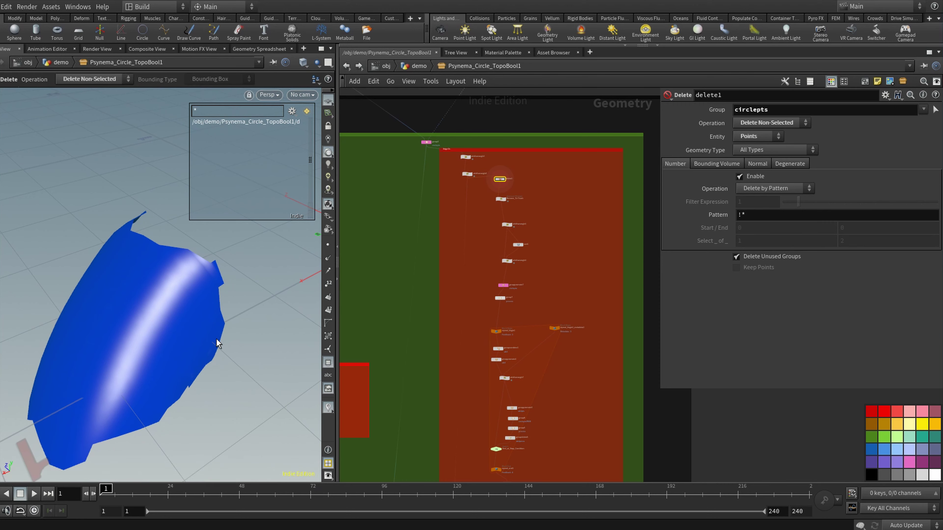
{"action": "left_click_drag", "start_coordinate": [119, 433], "coordinate": [188, 352], "text": "alt"}
{"action": "left_click_drag", "start_coordinate": [195, 349], "coordinate": [133, 328]}
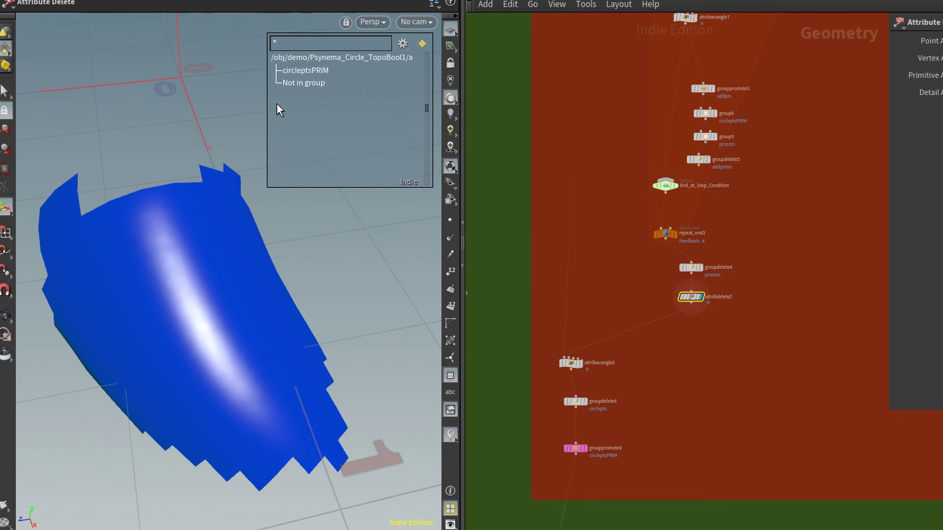
Display groupdelete6 and grouppromote4 in turn and inspect how circlepts is deleted and rebuilt from circleptsPRIM.
{"action": "mouse_move", "coordinate": [311, 74]}
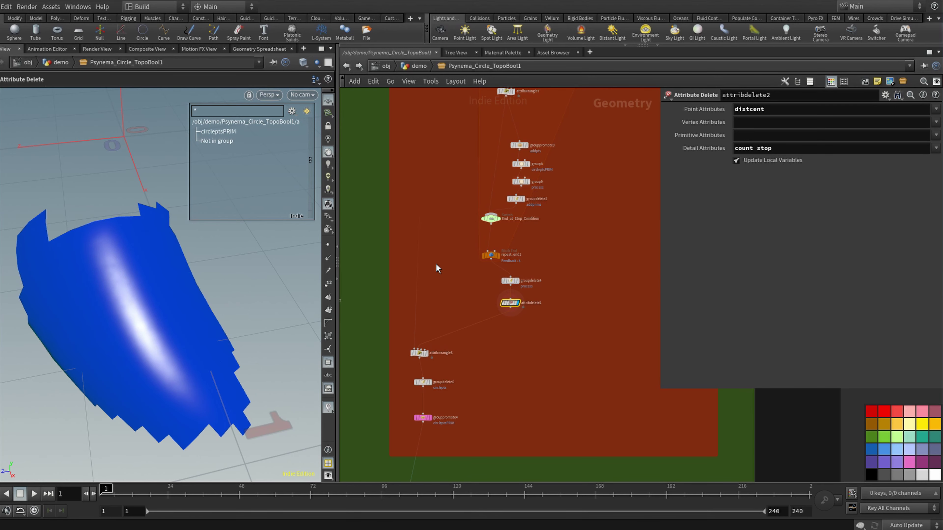
{"action": "middle_click_drag", "start_coordinate": [443, 280], "coordinate": [455, 234]}
{"action": "middle_click", "coordinate": [436, 311]}
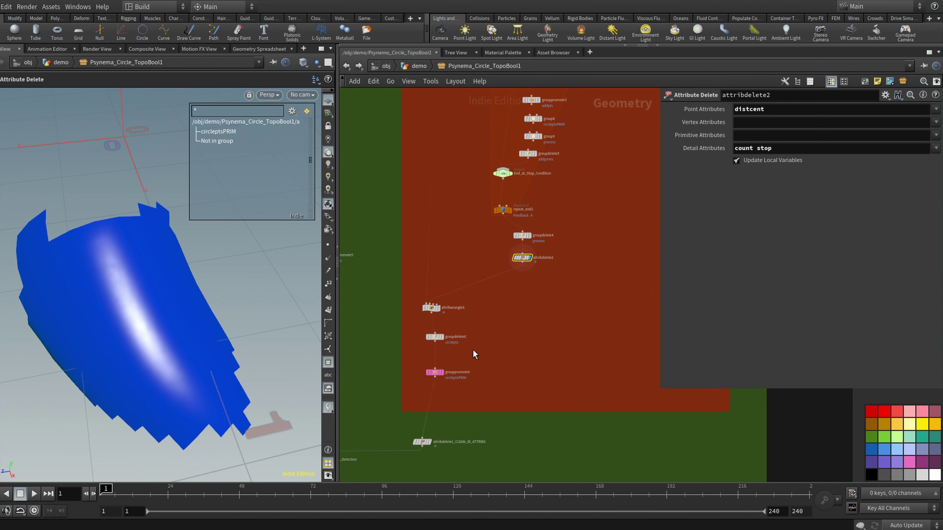
{"action": "middle_click_drag", "start_coordinate": [472, 351], "coordinate": [496, 275]}
{"action": "right_click_drag", "start_coordinate": [496, 276], "coordinate": [546, 269]}
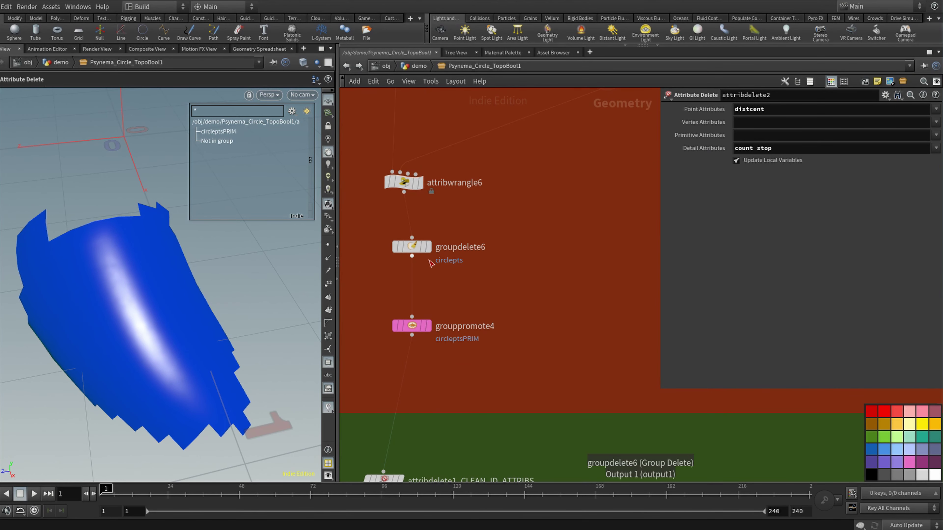
{"action": "left_click", "coordinate": [428, 248]}
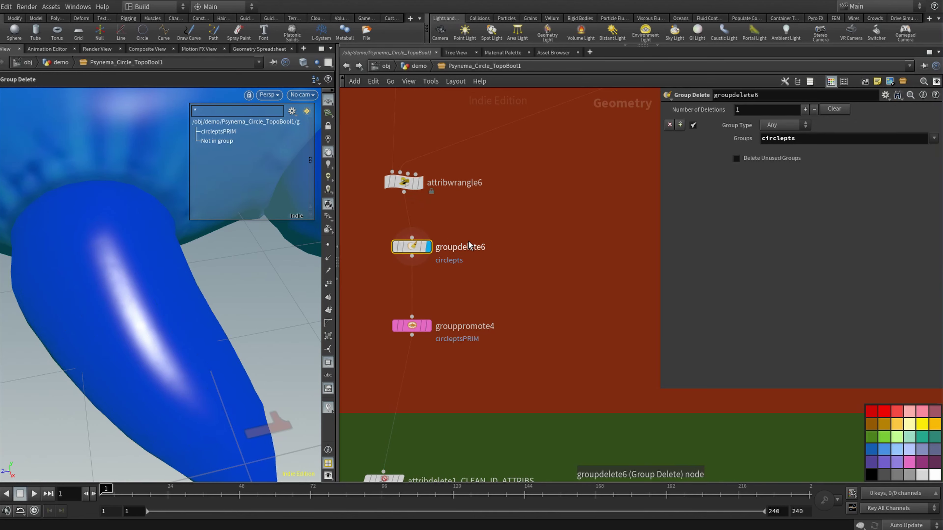
{"action": "mouse_move", "coordinate": [413, 242]}
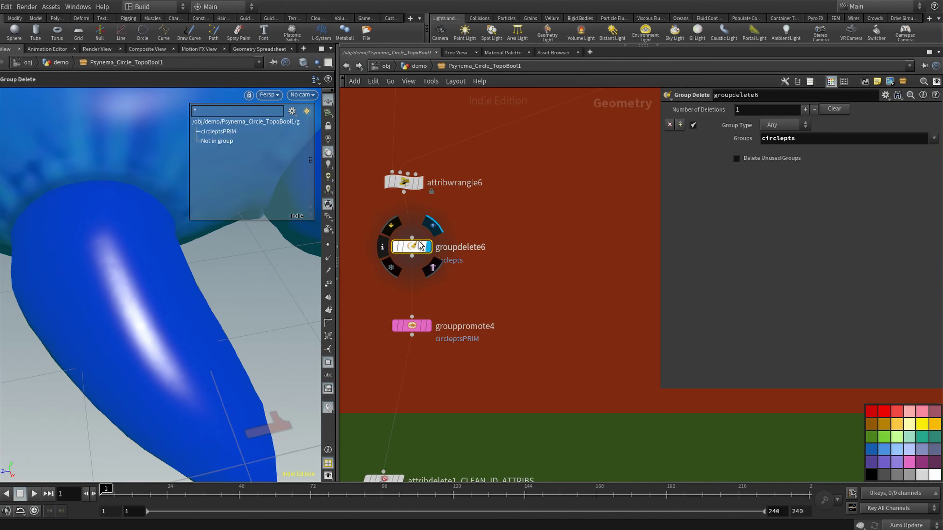
{"action": "left_click", "coordinate": [423, 326]}
{"action": "left_click", "coordinate": [410, 326]}
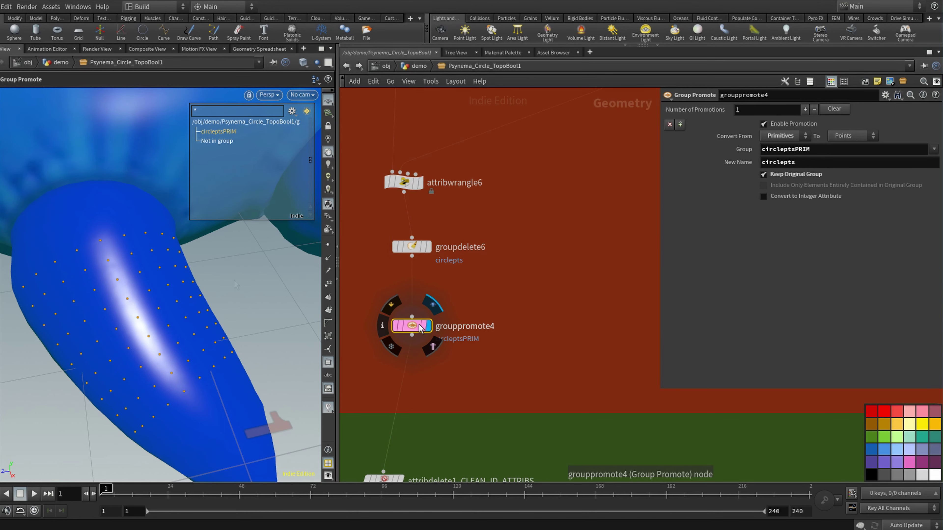
Return to the group3 node and trace its two incoming connections and its output into the Edge Dr. branch.
{"action": "scroll", "coordinate": [551, 203], "scroll_direction": "down", "scroll_amount": 5}
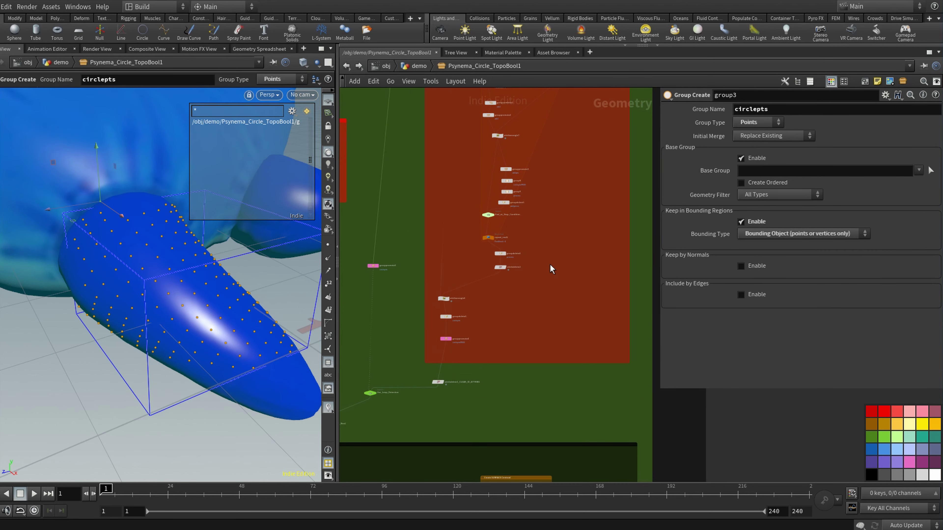
{"action": "scroll", "coordinate": [559, 239], "scroll_direction": "down", "scroll_amount": 3}
{"action": "middle_click_drag", "start_coordinate": [563, 217], "coordinate": [564, 352]}
{"action": "scroll", "coordinate": [550, 133], "scroll_direction": "up", "scroll_amount": 5}
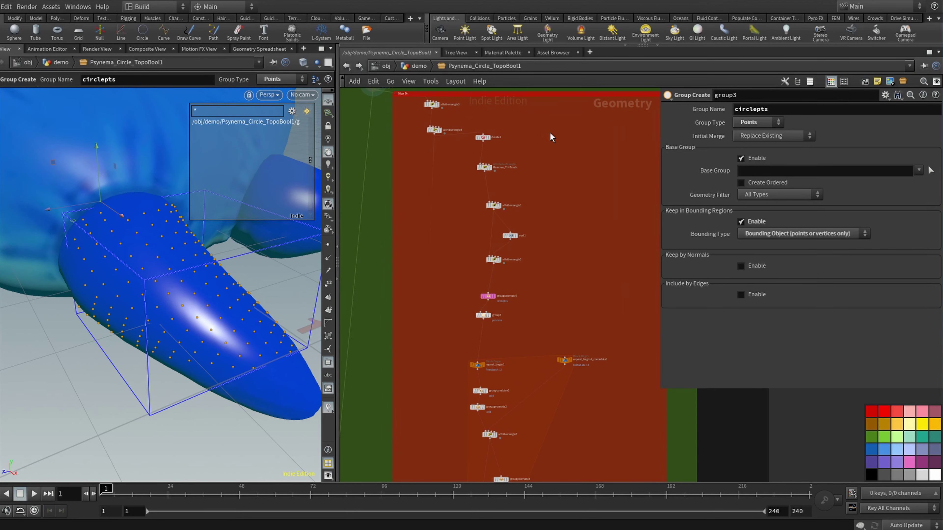
{"action": "middle_click_drag", "start_coordinate": [550, 133], "coordinate": [593, 305]}
{"action": "scroll", "coordinate": [430, 236], "scroll_direction": "up", "scroll_amount": 8}
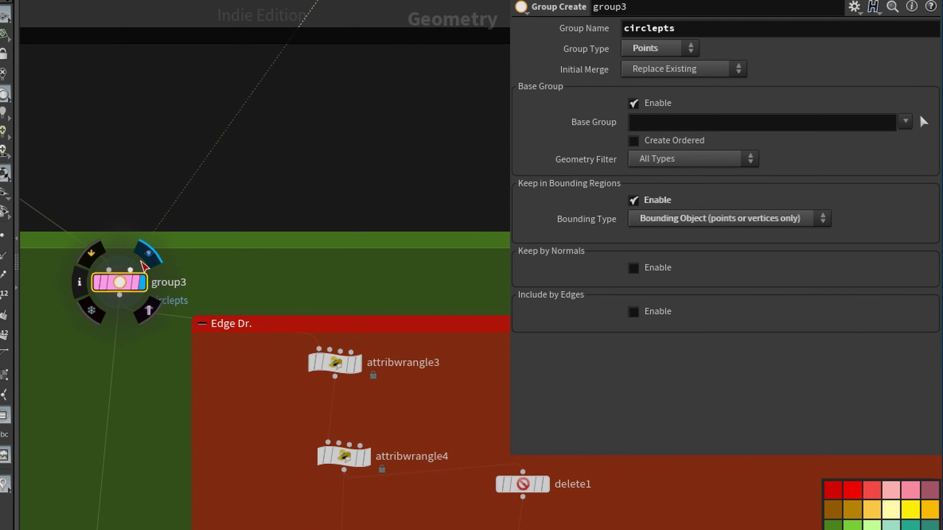
{"action": "right_click_drag", "start_coordinate": [311, 195], "coordinate": [158, 209]}
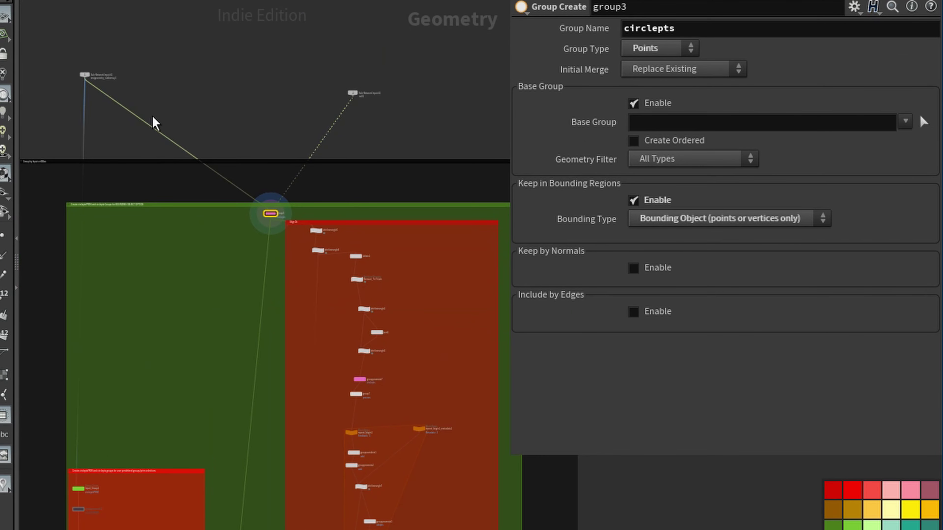
{"action": "right_click_drag", "start_coordinate": [339, 182], "coordinate": [510, 214]}
{"action": "middle_click_drag", "start_coordinate": [339, 264], "coordinate": [287, 174]}
{"action": "middle_click_drag", "start_coordinate": [133, 210], "coordinate": [211, 184]}
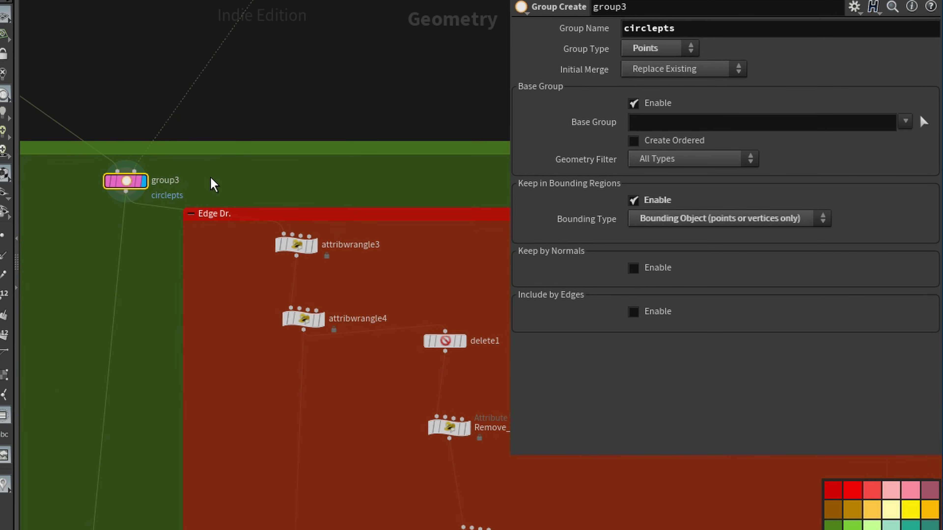
Select and display attribwrangle3 in the Edge Dr. branch and read its point id expression.
{"action": "right_click_drag", "start_coordinate": [265, 265], "coordinate": [317, 266]}
{"action": "middle_click_drag", "start_coordinate": [231, 276], "coordinate": [103, 319]}
{"action": "left_click", "coordinate": [184, 281]}
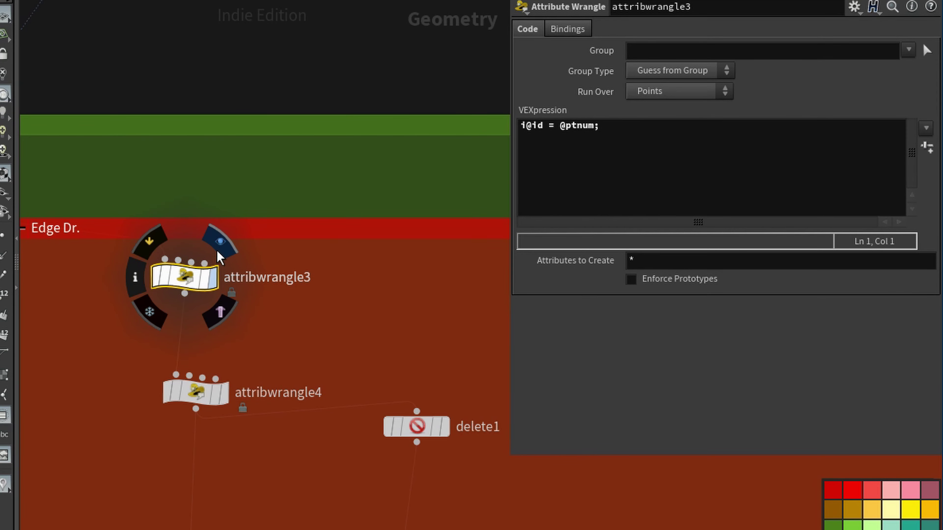
{"action": "left_click", "coordinate": [223, 247]}
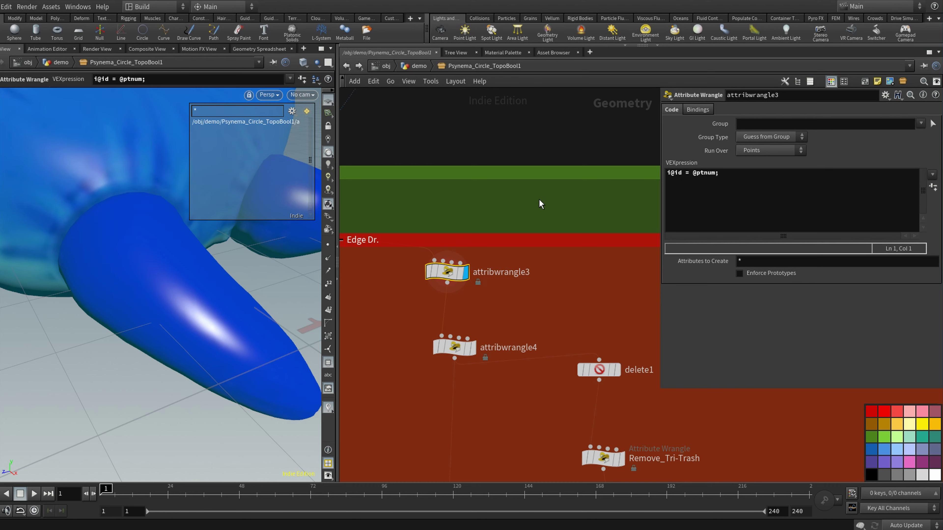
Display delete1, select it, and turn on point display to examine the points and point numbering of the isolated patch.
{"action": "middle_click_drag", "start_coordinate": [570, 277], "coordinate": [532, 210]}
{"action": "mouse_move", "coordinate": [583, 302]}
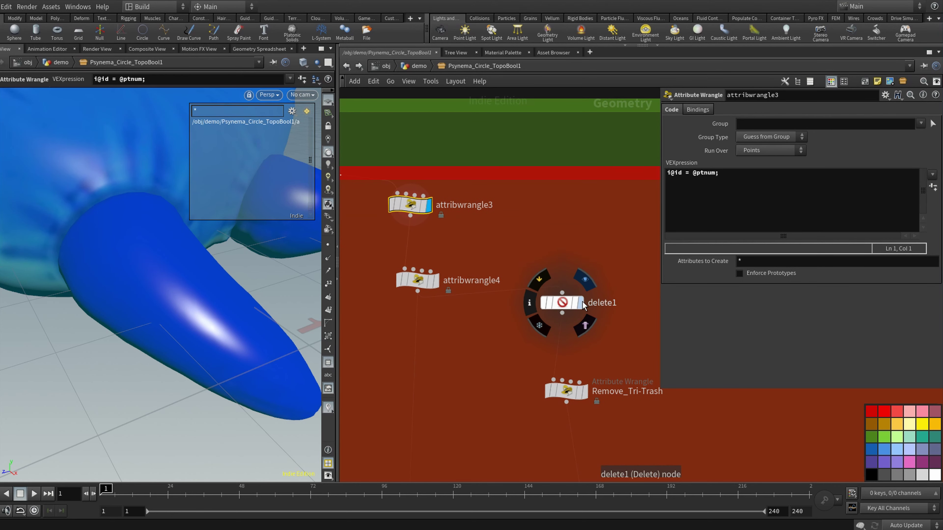
{"action": "left_click", "coordinate": [587, 283]}
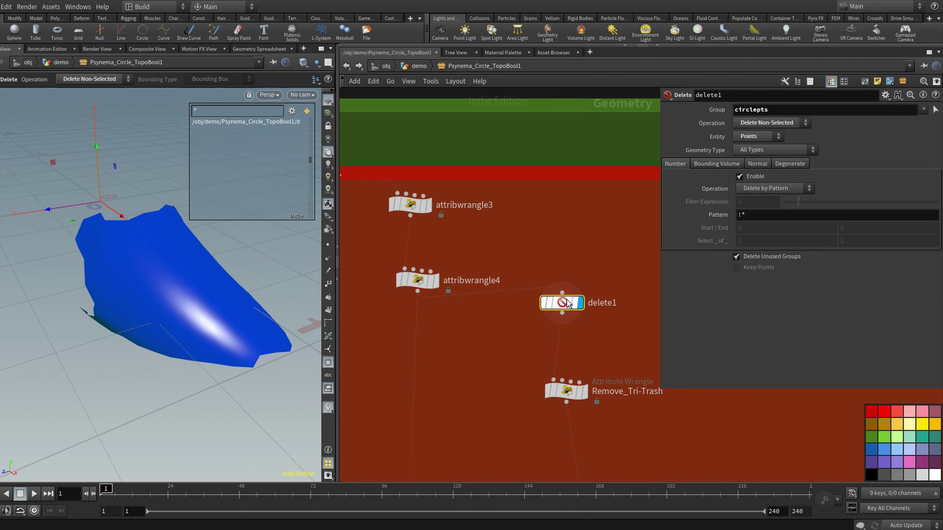
{"action": "left_click", "coordinate": [567, 303]}
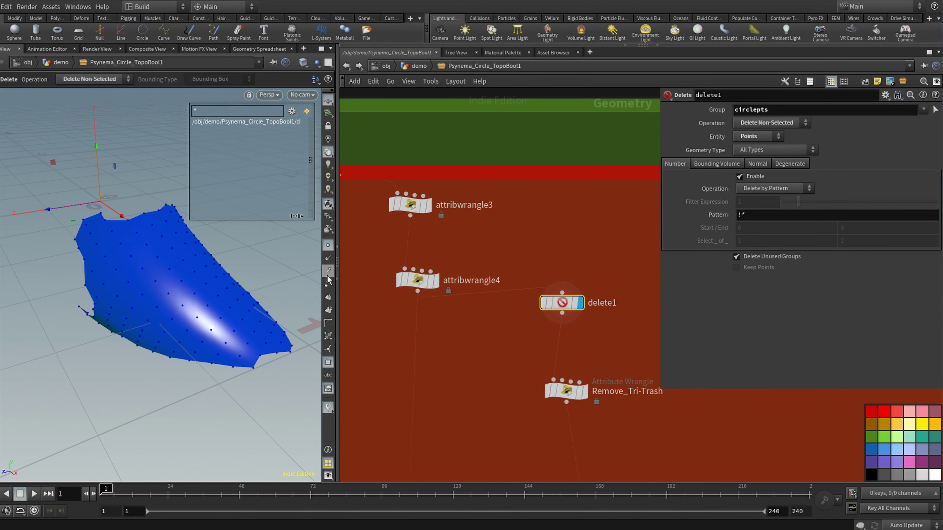
{"action": "left_click", "coordinate": [328, 284]}
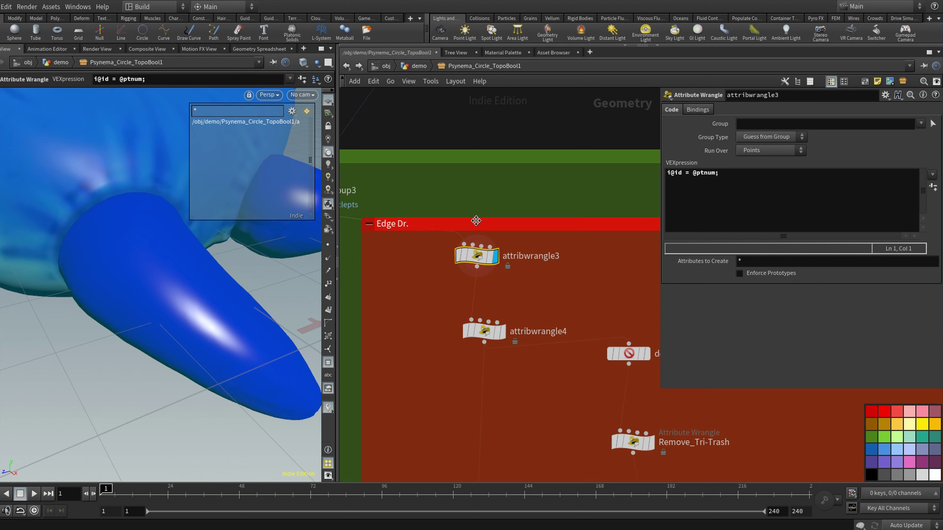
Select and display attribwrangle4, highlighting the primid attribute in its primitive expression.
{"action": "middle_click_drag", "start_coordinate": [574, 293], "coordinate": [538, 205]}
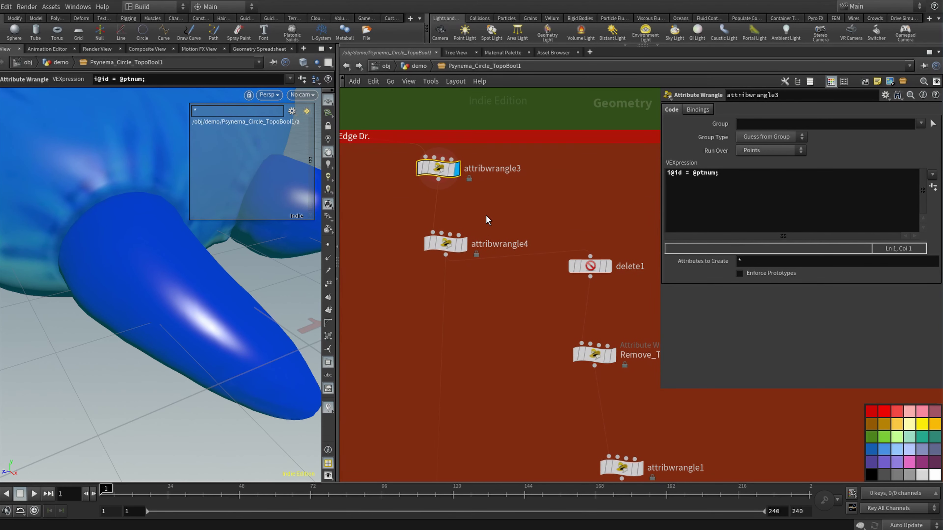
{"action": "left_click", "coordinate": [446, 244]}
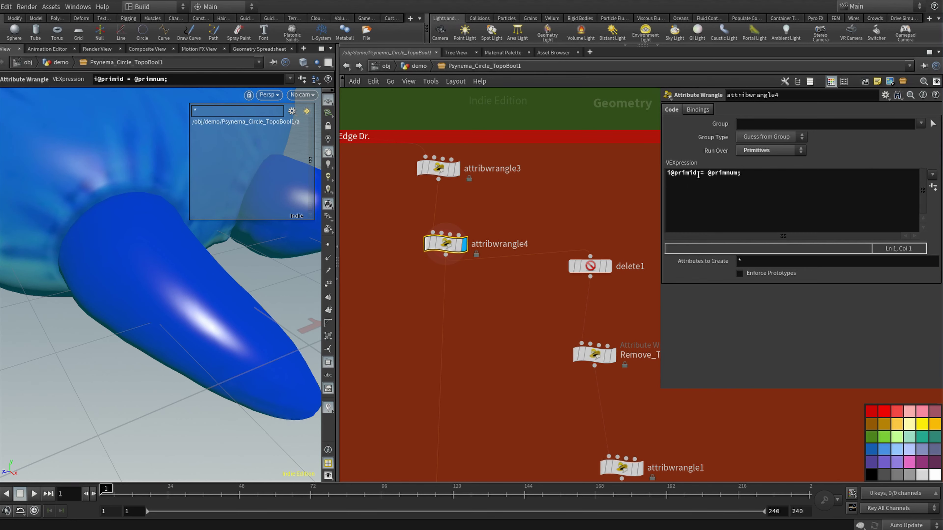
{"action": "left_click_drag", "start_coordinate": [698, 174], "coordinate": [664, 175]}
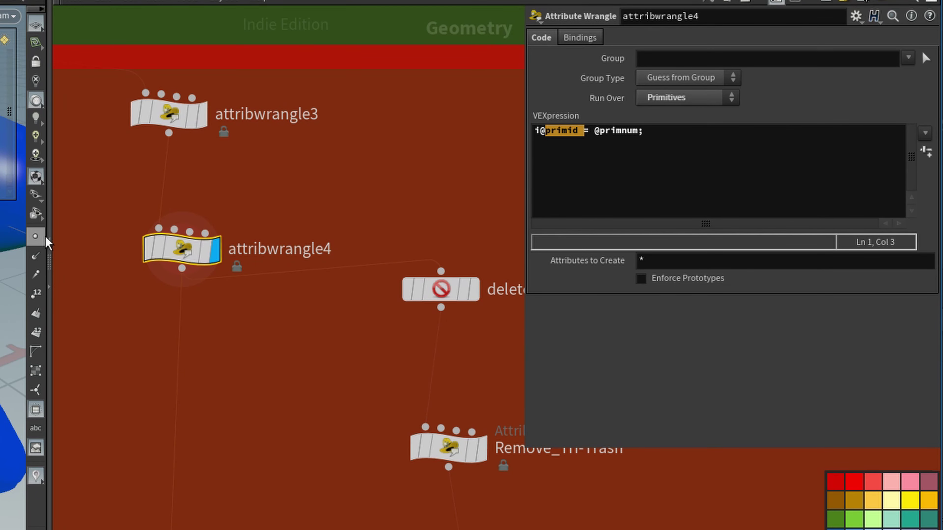
Turn on primitive numbers and compare the numbering of delete1's patch with that of attribwrangle4's full mesh.
{"action": "left_click", "coordinate": [473, 296]}
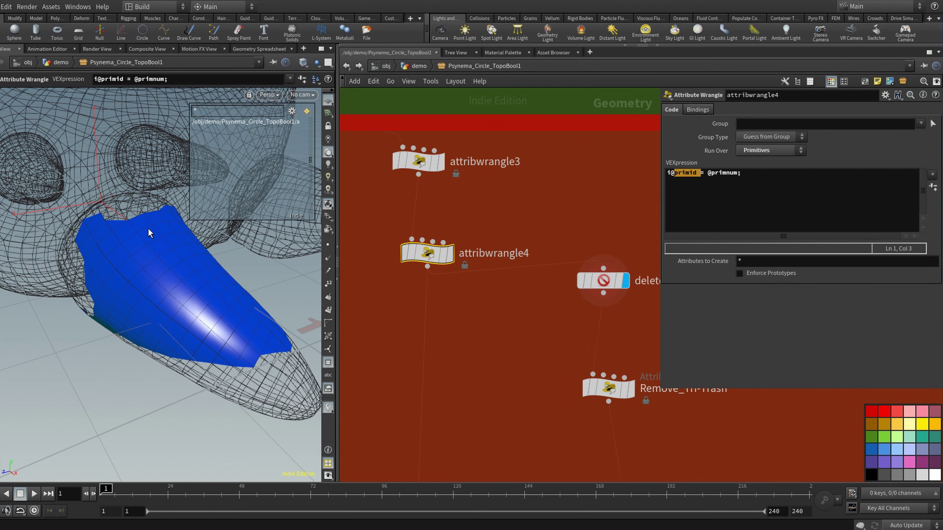
{"action": "left_click", "coordinate": [328, 310]}
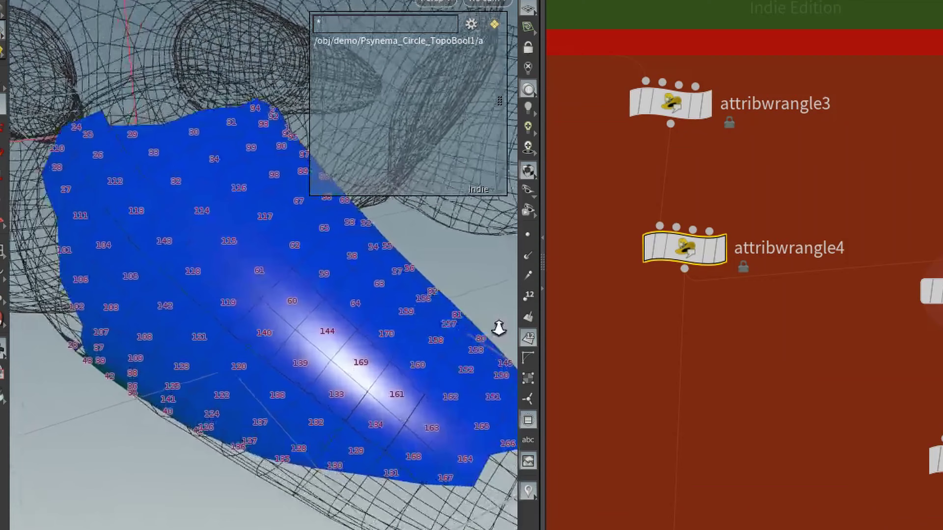
{"action": "scroll", "coordinate": [311, 303], "scroll_direction": "up", "scroll_amount": 5}
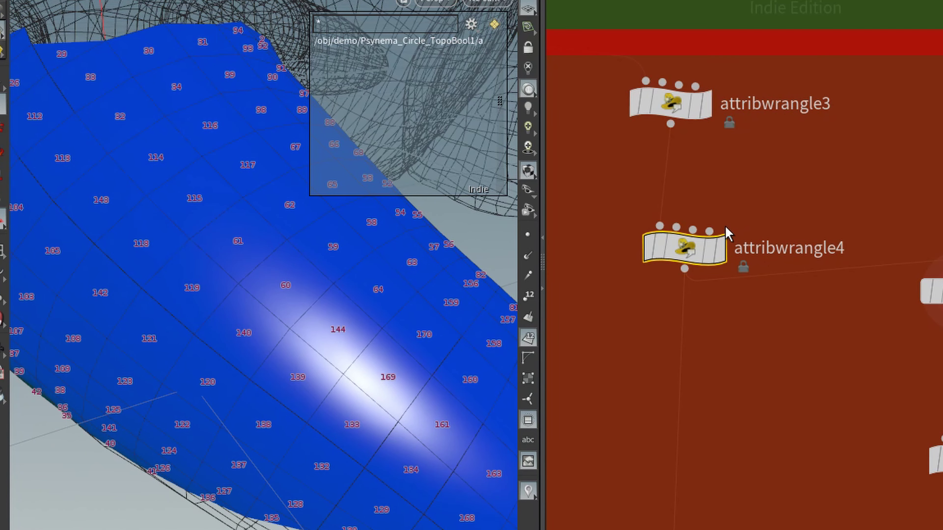
{"action": "mouse_move", "coordinate": [730, 230]}
{"action": "left_click", "coordinate": [734, 205]}
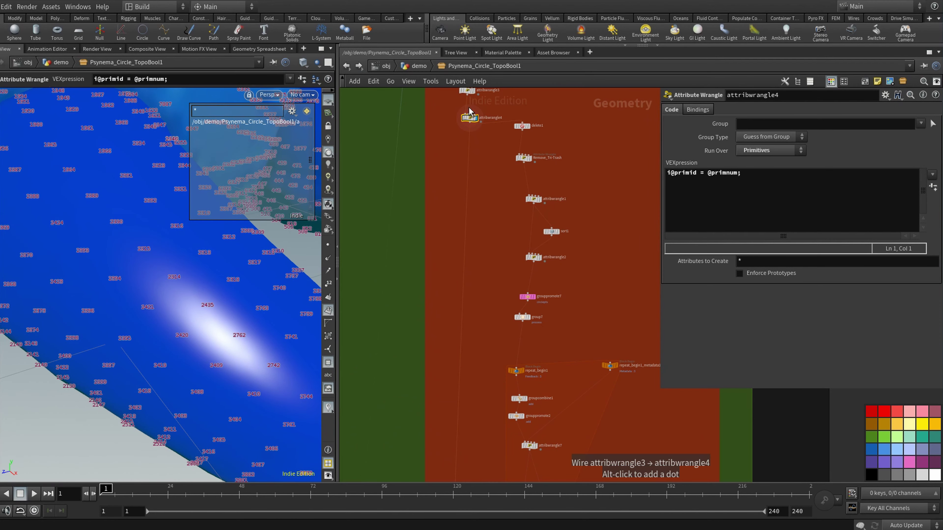
Follow attribwrangle4's output down to attribwrangle6, display it, and compare its primitive numbers and pairing code.
{"action": "middle_click_drag", "start_coordinate": [476, 152], "coordinate": [495, 234]}
{"action": "right_click_drag", "start_coordinate": [495, 234], "coordinate": [572, 231]}
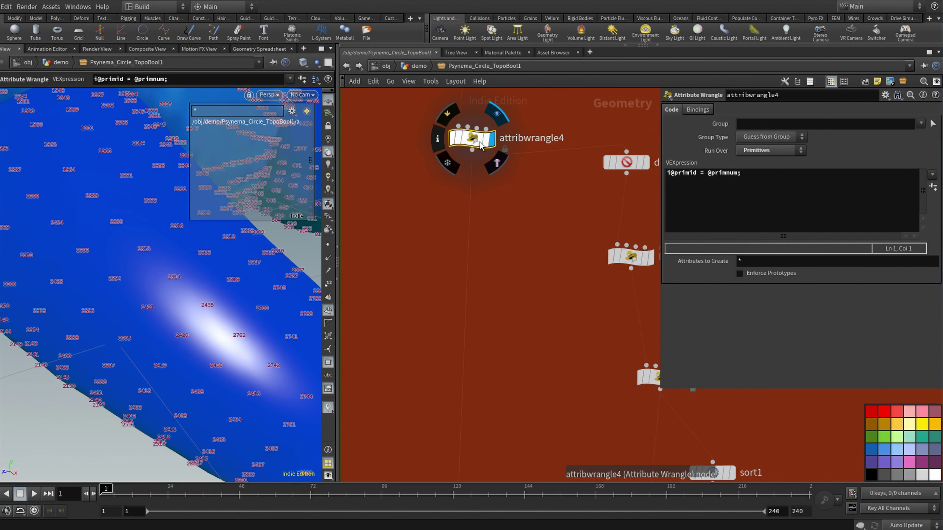
{"action": "middle_click_drag", "start_coordinate": [501, 237], "coordinate": [493, 162]}
{"action": "right_click_drag", "start_coordinate": [494, 162], "coordinate": [461, 442]}
{"action": "middle_click_drag", "start_coordinate": [460, 444], "coordinate": [472, 308]}
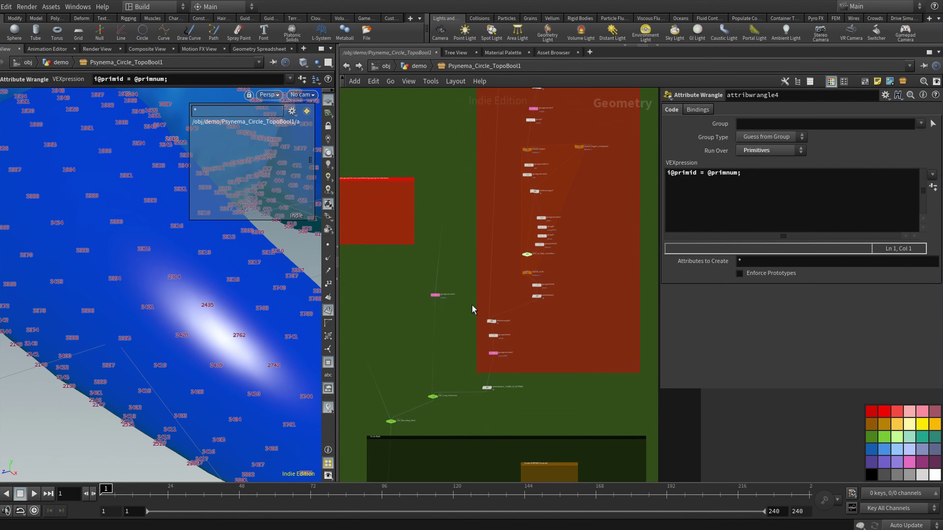
{"action": "right_click_drag", "start_coordinate": [536, 323], "coordinate": [606, 341]}
{"action": "middle_click_drag", "start_coordinate": [471, 324], "coordinate": [570, 331]}
{"action": "left_click", "coordinate": [442, 328]}
{"action": "left_click", "coordinate": [465, 308]}
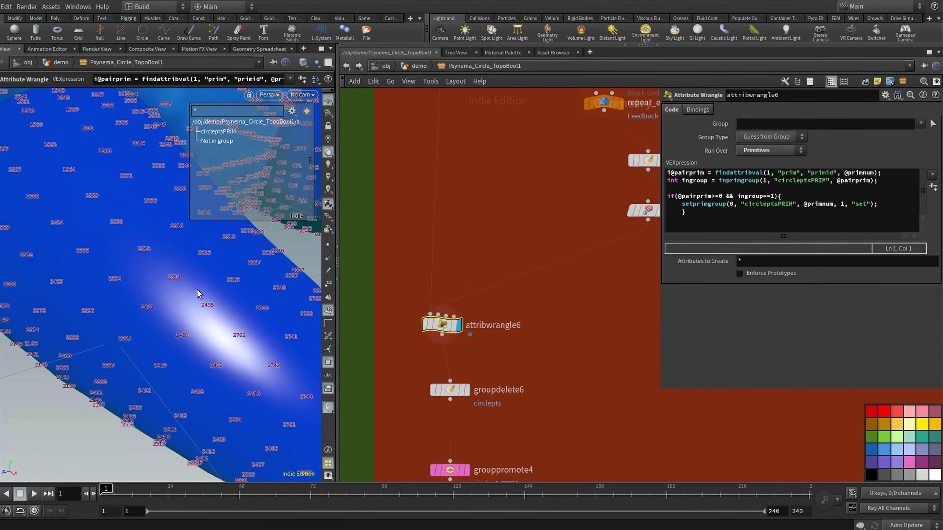
{"action": "right_click_drag", "start_coordinate": [201, 295], "coordinate": [112, 308], "text": "alt"}
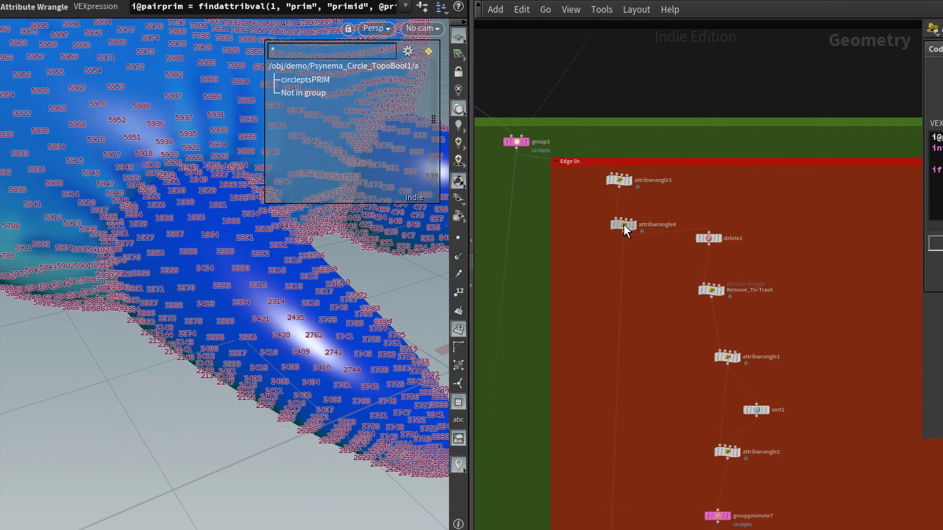
Return to attribwrangle4 and trace its straight output and its branch into delete1.
{"action": "left_click", "coordinate": [623, 224]}
{"action": "right_click_drag", "start_coordinate": [672, 209], "coordinate": [779, 211]}
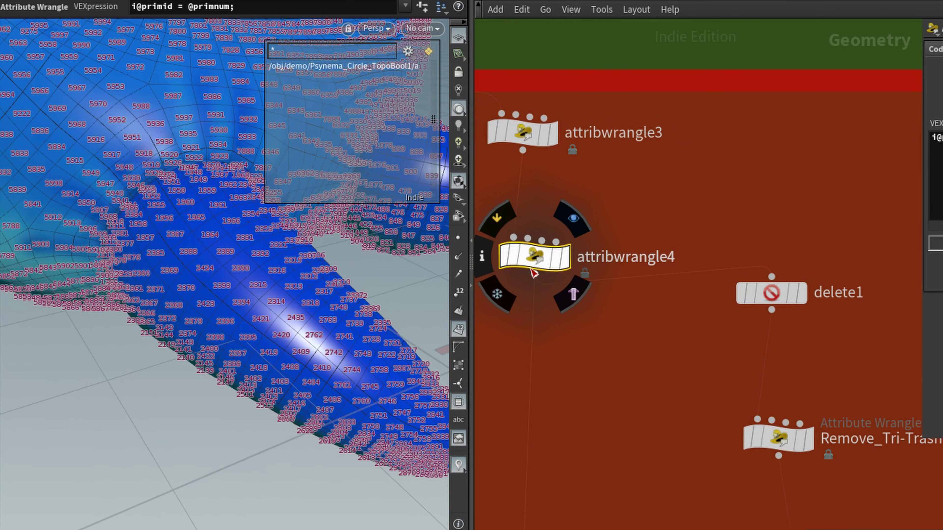
{"action": "mouse_move", "coordinate": [746, 295]}
{"action": "right_click_drag", "start_coordinate": [484, 332], "coordinate": [442, 337]}
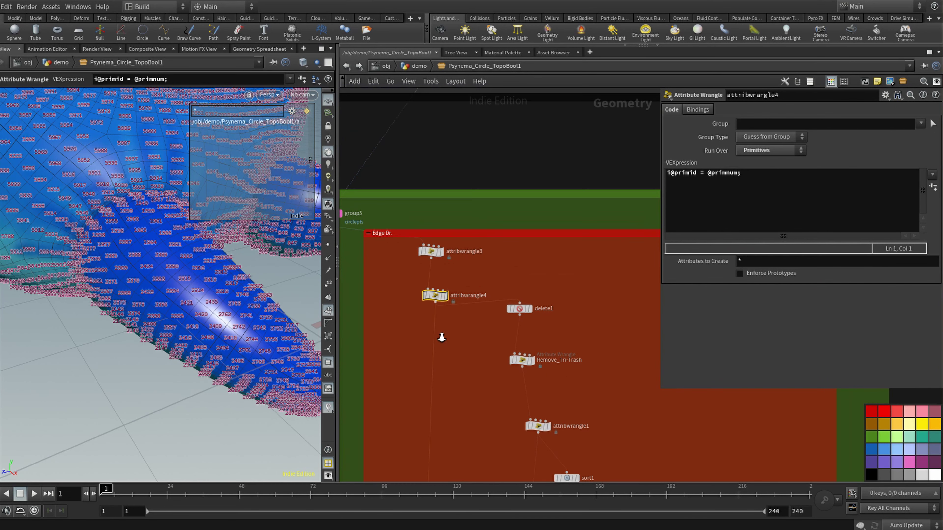
{"action": "middle_click_drag", "start_coordinate": [441, 336], "coordinate": [433, 188]}
{"action": "middle_click_drag", "start_coordinate": [465, 248], "coordinate": [453, 362]}
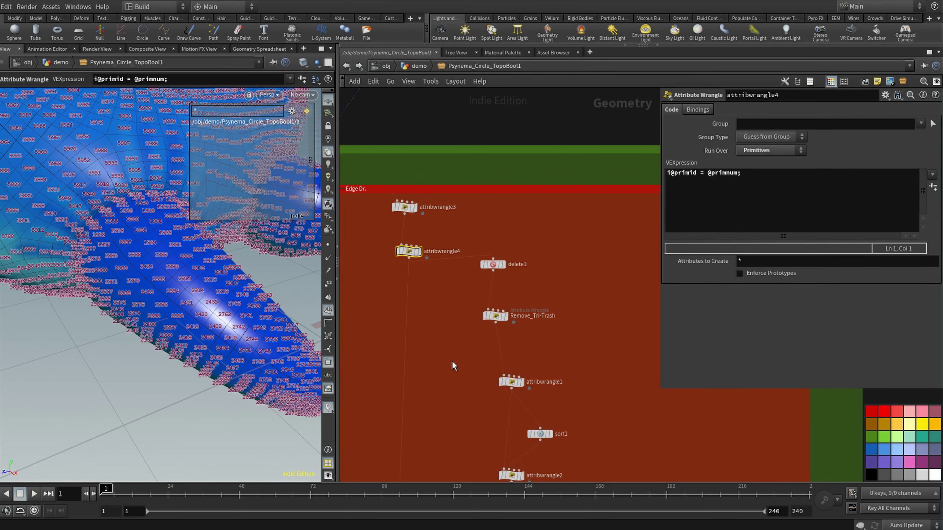
{"action": "right_click_drag", "start_coordinate": [452, 362], "coordinate": [499, 288]}
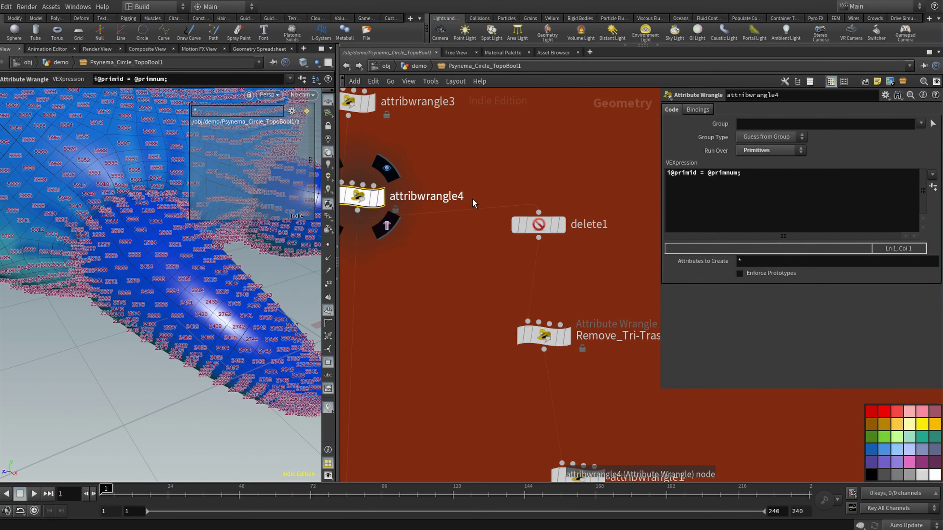
Display delete1 and Remove_Tri-Trash in turn, and inspect the Remove_Tri-Trash code that removes primitives with fewer than four points.
{"action": "mouse_move", "coordinate": [551, 227]}
{"action": "left_click", "coordinate": [568, 196]}
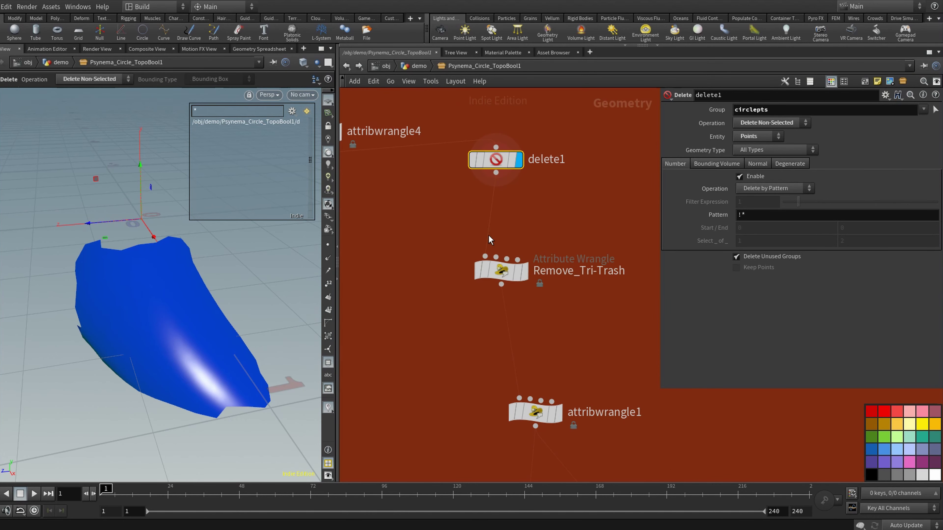
{"action": "mouse_move", "coordinate": [527, 258]}
{"action": "left_click", "coordinate": [530, 242]}
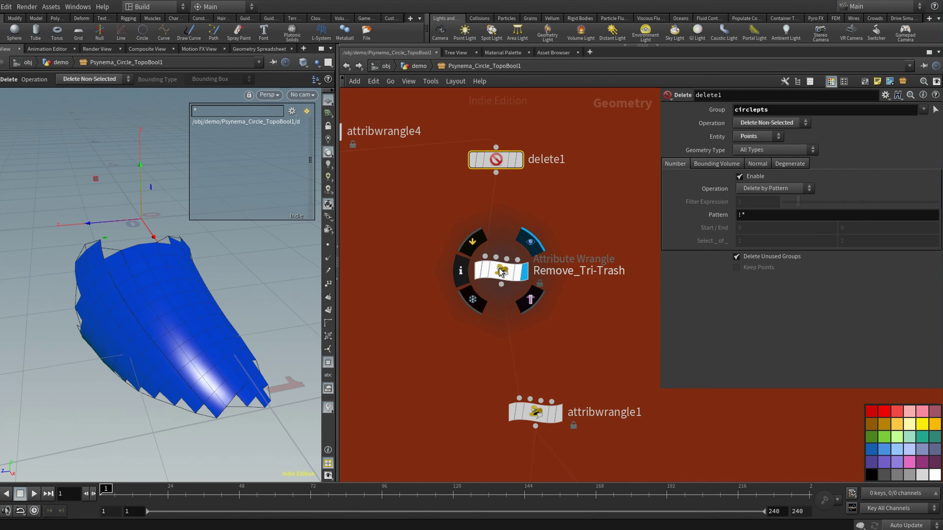
{"action": "left_click", "coordinate": [503, 272]}
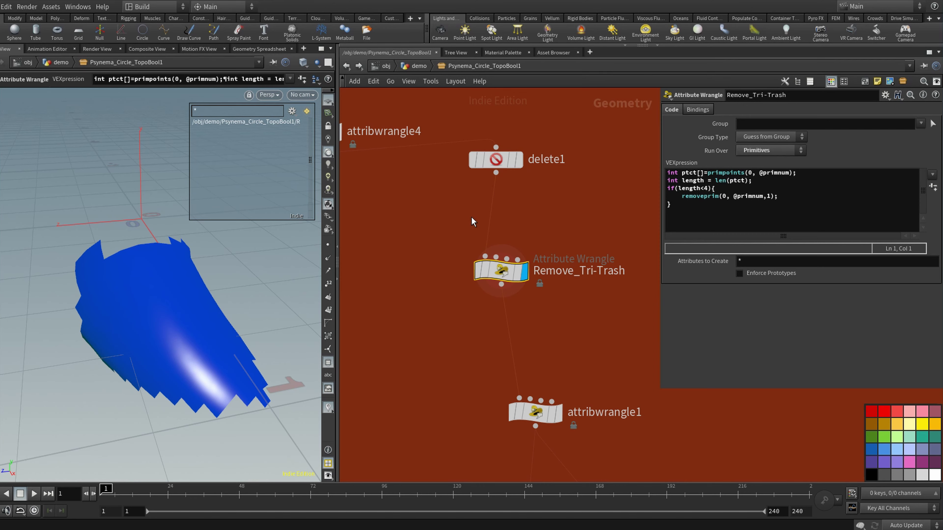
Display delete1 again, switch the viewport to wireframe, and examine the triangles along the patch's border up close.
{"action": "mouse_move", "coordinate": [525, 268]}
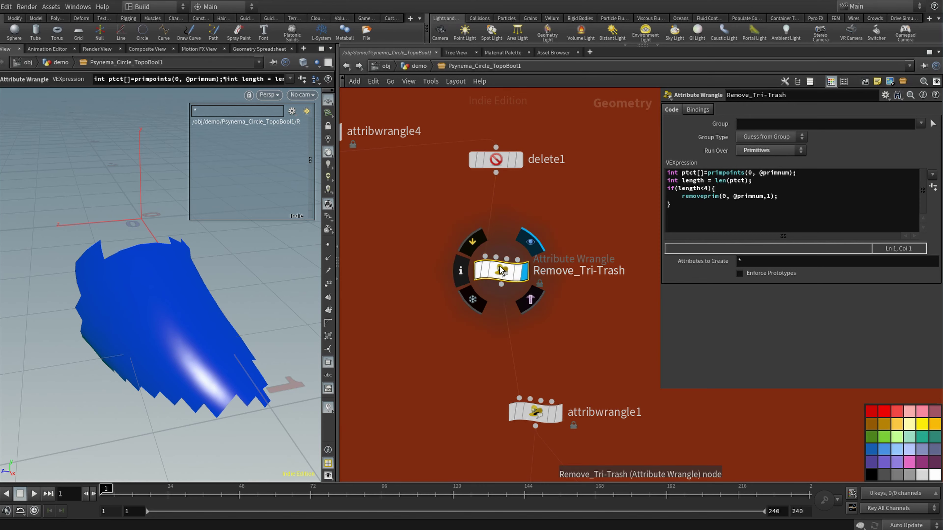
{"action": "left_click", "coordinate": [526, 145]}
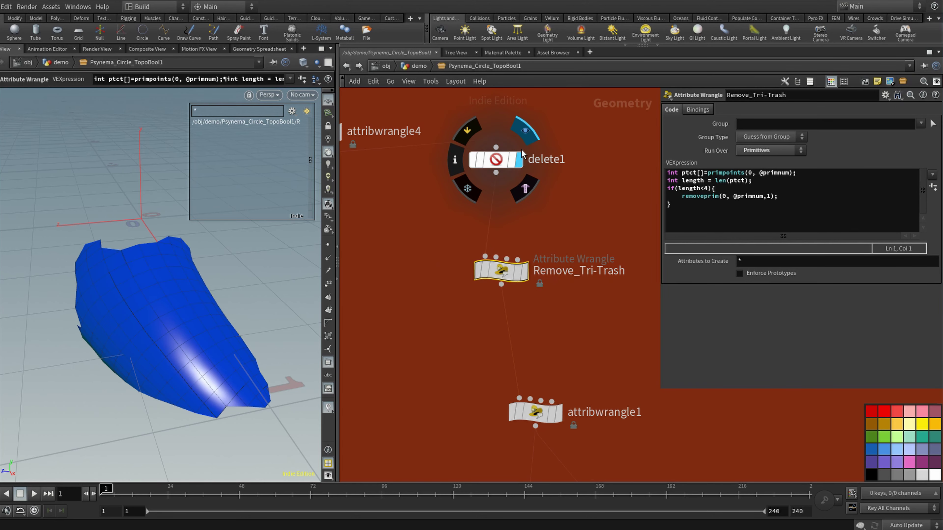
{"action": "left_click", "coordinate": [504, 160]}
{"action": "mouse_move", "coordinate": [108, 306]}
{"action": "left_mouse_down", "text": "alt"}
{"action": "mouse_move", "coordinate": [141, 297]}
{"action": "mouse_move", "coordinate": [136, 312]}
{"action": "mouse_move", "coordinate": [168, 292]}
{"action": "left_mouse_up", "text": "alt"}
{"action": "key", "text": "shift+w"}
{"action": "right_click_drag", "start_coordinate": [168, 291], "coordinate": [259, 296], "text": "alt"}
{"action": "left_click_drag", "start_coordinate": [260, 295], "coordinate": [209, 292], "text": "alt"}
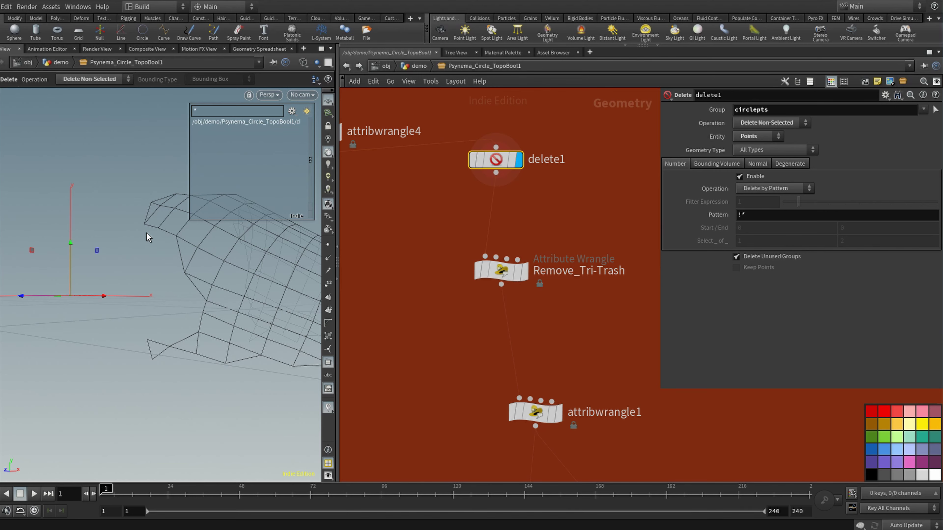
{"action": "key", "text": "space"}
{"action": "left_click_drag", "start_coordinate": [156, 243], "coordinate": [111, 238]}
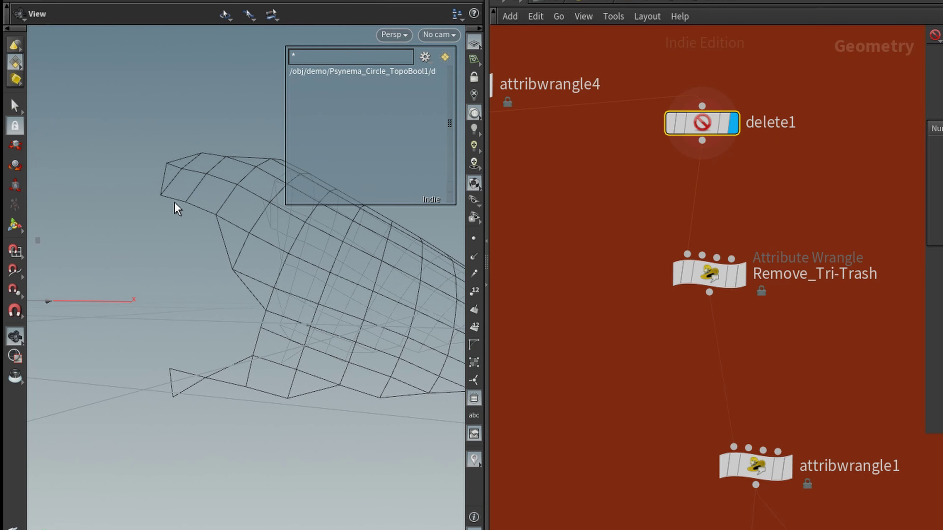
{"action": "key", "text": "Return"}
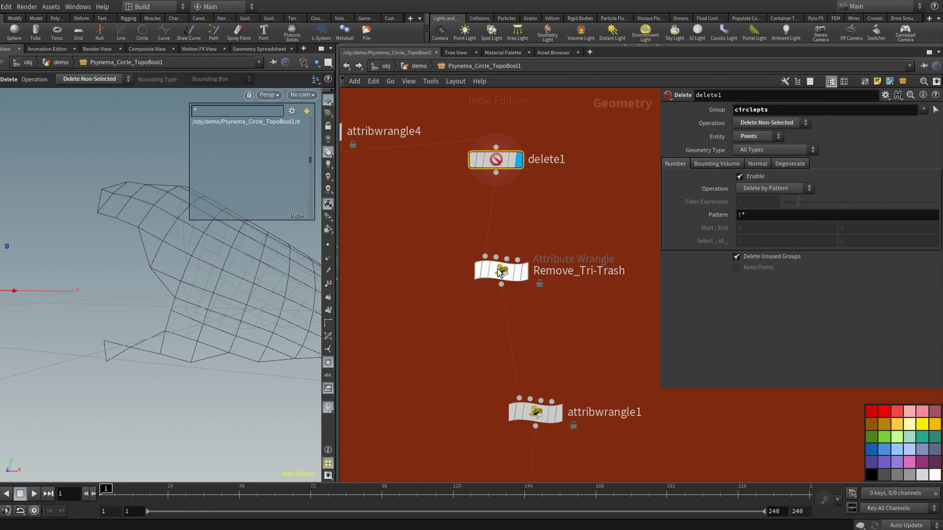
Switch the display between Remove_Tri-Trash and delete1 to compare the border triangles in wireframe.
{"action": "mouse_move", "coordinate": [713, 277]}
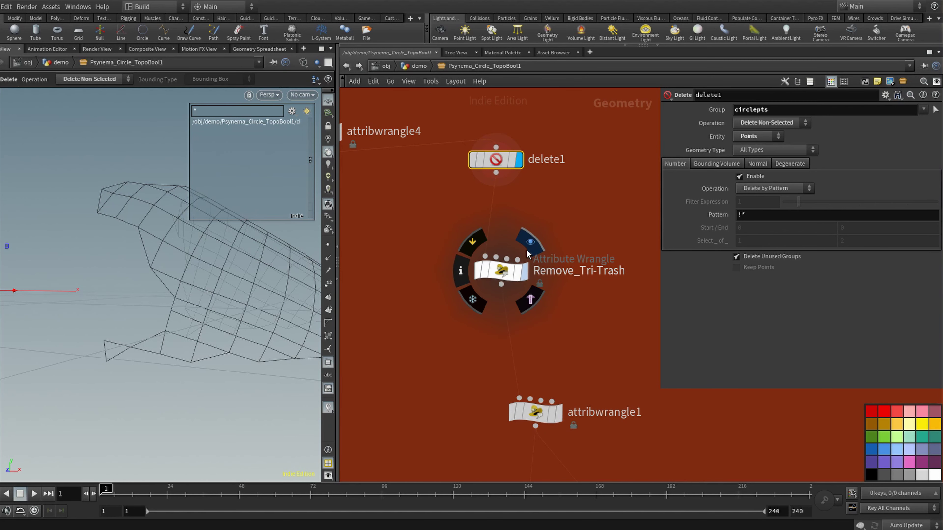
{"action": "left_click", "coordinate": [503, 273]}
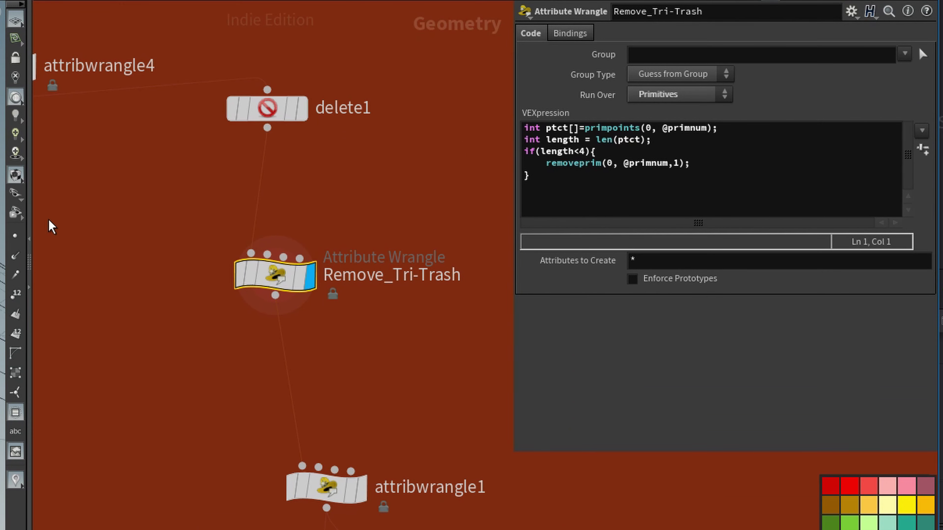
{"action": "left_click", "coordinate": [301, 107]}
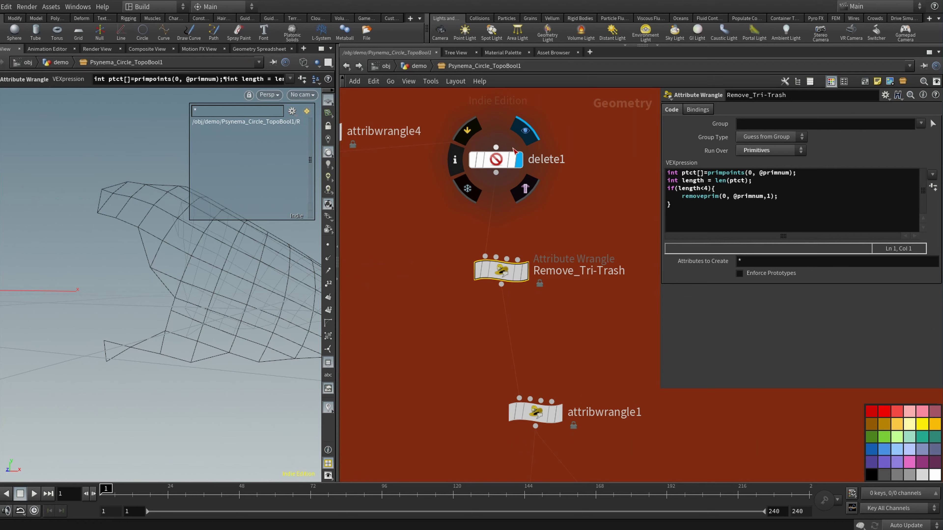
{"action": "left_click", "coordinate": [499, 159]}
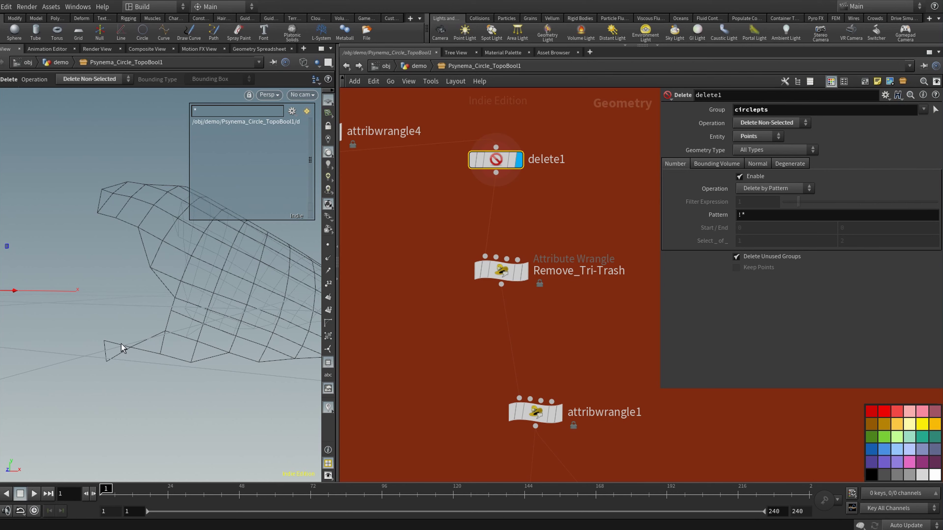
Display Remove_Tri-Trash and examine the code line that uses primpoints to store each primitive's points in the ptct array.
{"action": "left_click", "coordinate": [507, 272]}
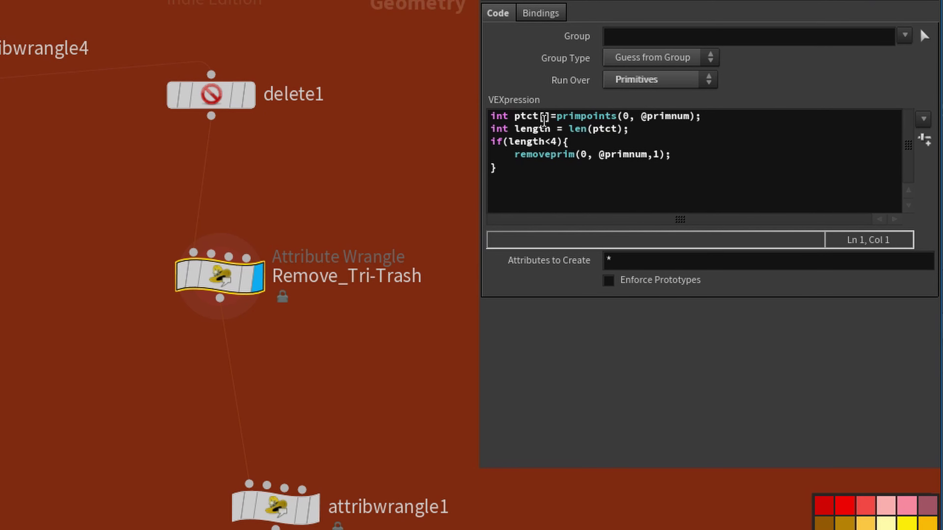
{"action": "left_click", "coordinate": [576, 117]}
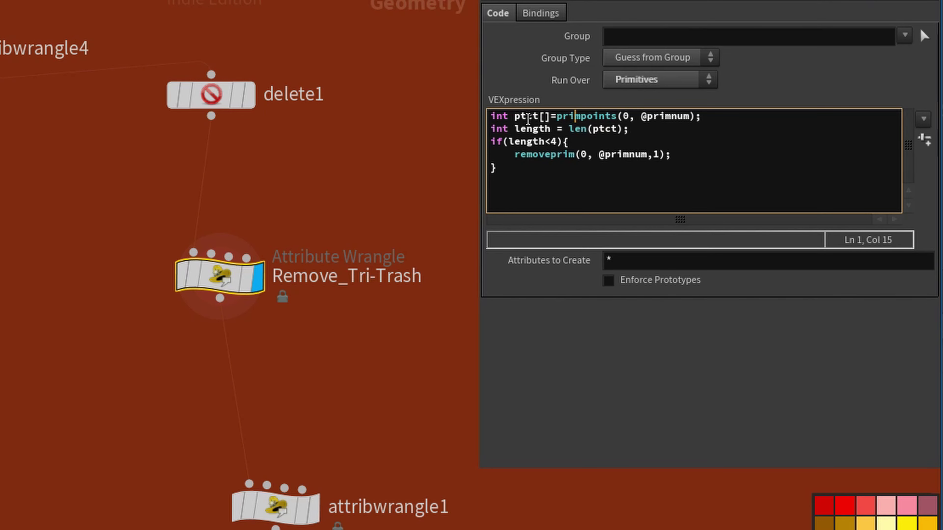
{"action": "mouse_move", "coordinate": [615, 119]}
{"action": "left_click", "coordinate": [588, 119]}
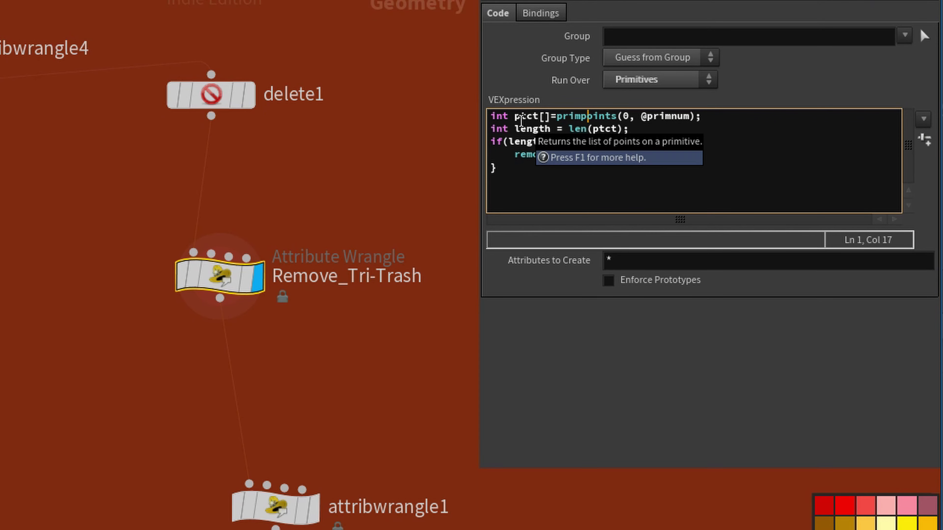
{"action": "left_click", "coordinate": [511, 120]}
{"action": "left_click", "coordinate": [599, 119]}
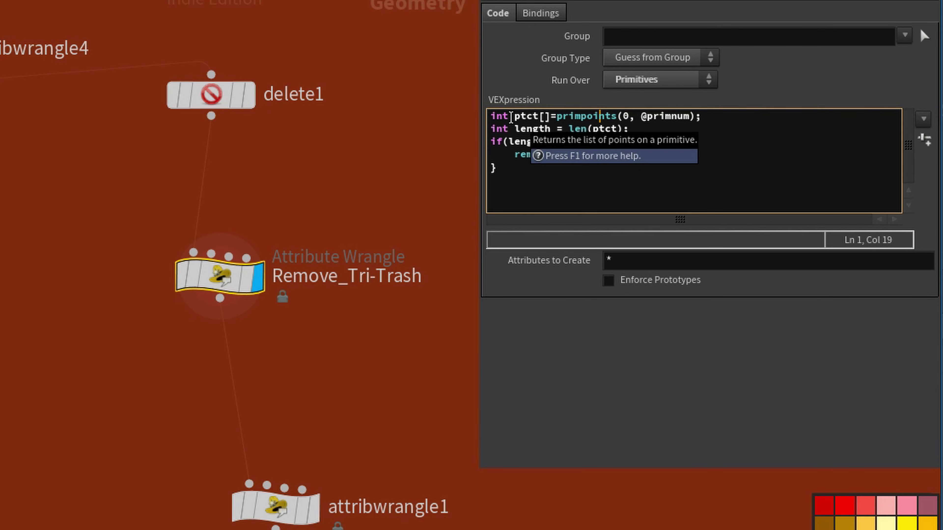
{"action": "left_click_drag", "start_coordinate": [508, 118], "coordinate": [545, 119]}
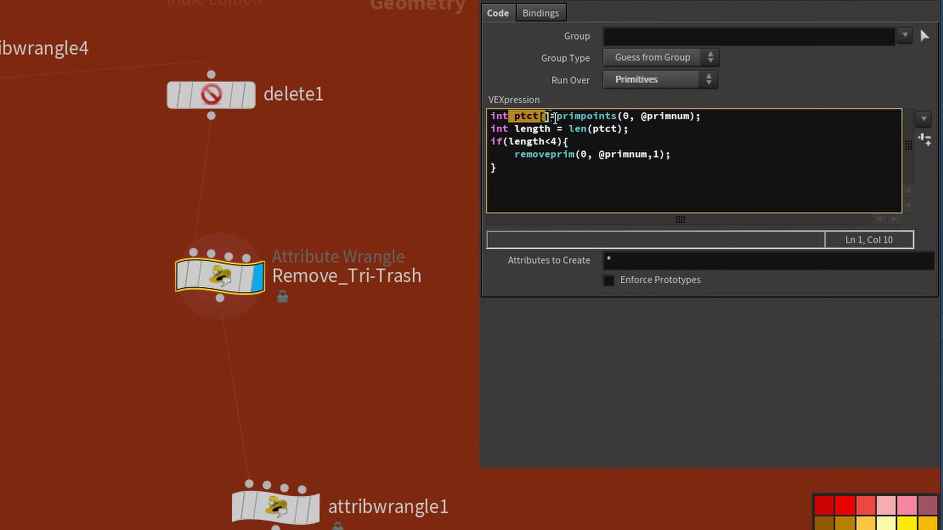
{"action": "left_click", "coordinate": [557, 119]}
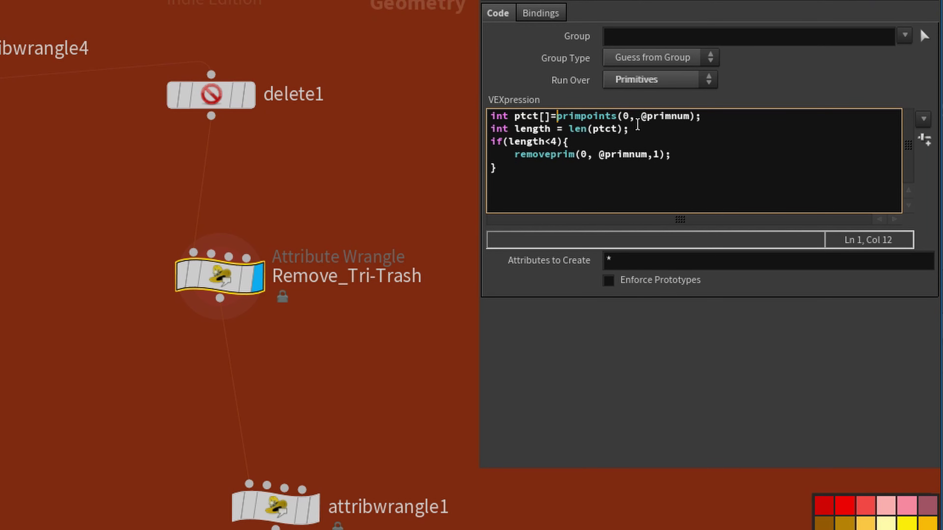
{"action": "left_click", "coordinate": [543, 117]}
{"action": "left_click", "coordinate": [544, 117]}
Examine the second code line, where len puts the size of the ptct array into the length variable.
{"action": "left_click", "coordinate": [508, 141]}
{"action": "left_click_drag", "start_coordinate": [490, 129], "coordinate": [634, 130]}
{"action": "left_click", "coordinate": [624, 136]}
{"action": "left_click", "coordinate": [582, 134]}
{"action": "mouse_move", "coordinate": [578, 131]}
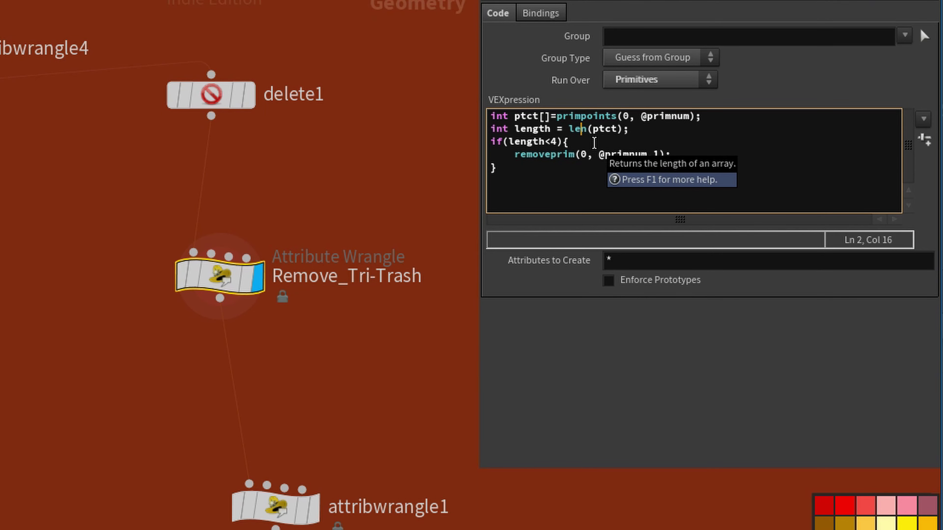
{"action": "left_click", "coordinate": [533, 156]}
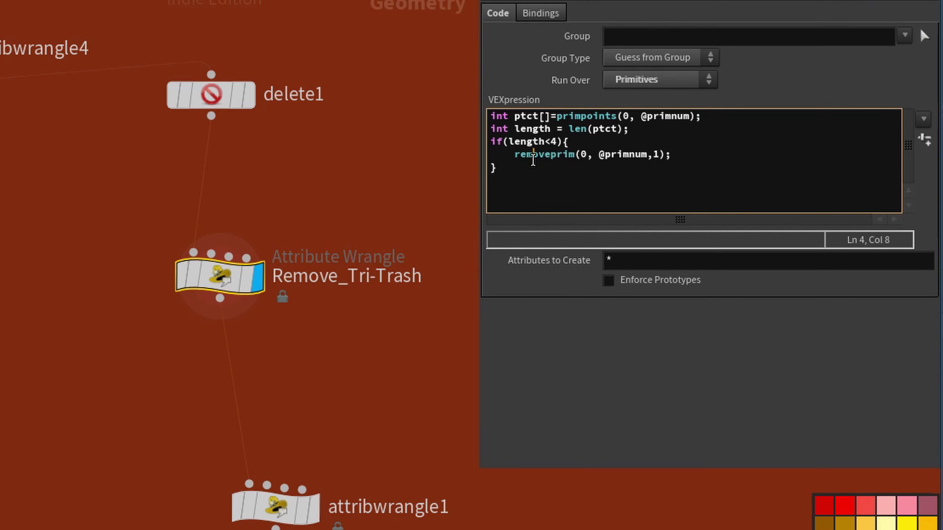
{"action": "left_click_drag", "start_coordinate": [520, 156], "coordinate": [581, 158]}
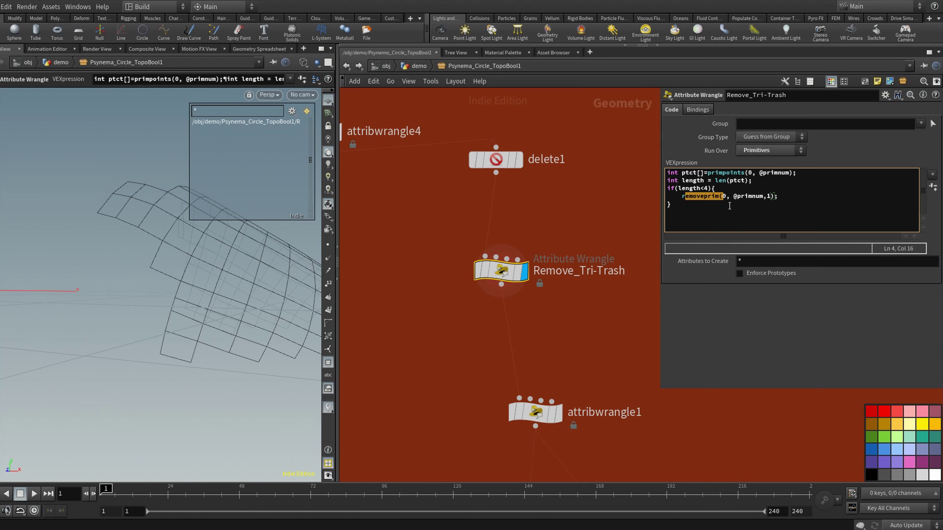
{"action": "left_click", "coordinate": [705, 199]}
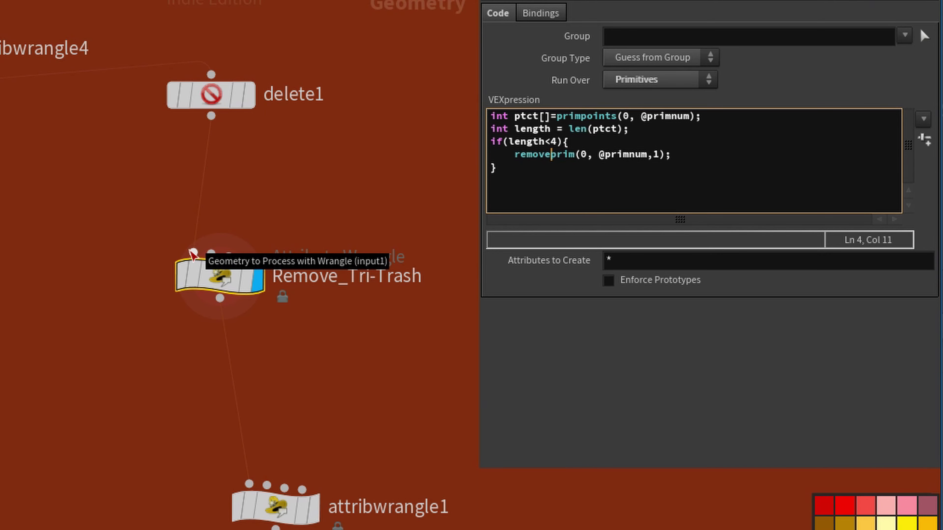
{"action": "left_click", "coordinate": [626, 158]}
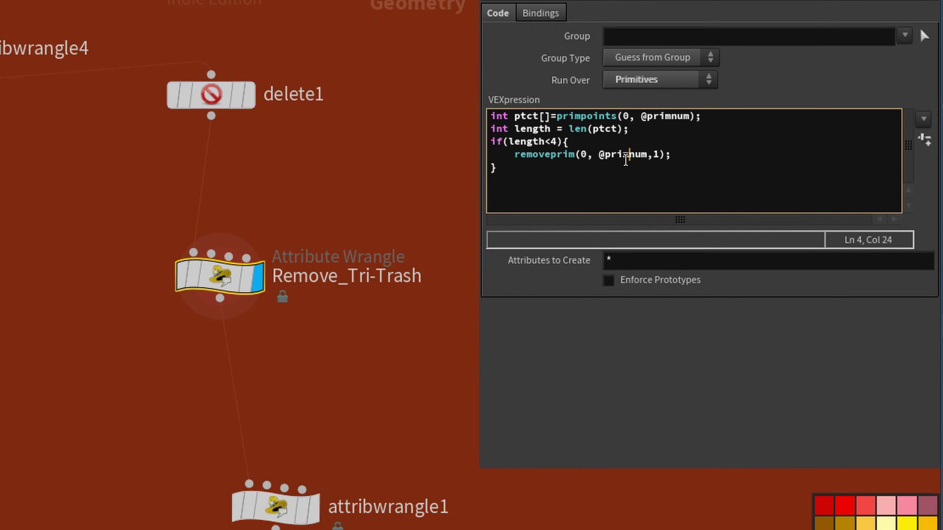
{"action": "double_click", "coordinate": [626, 158]}
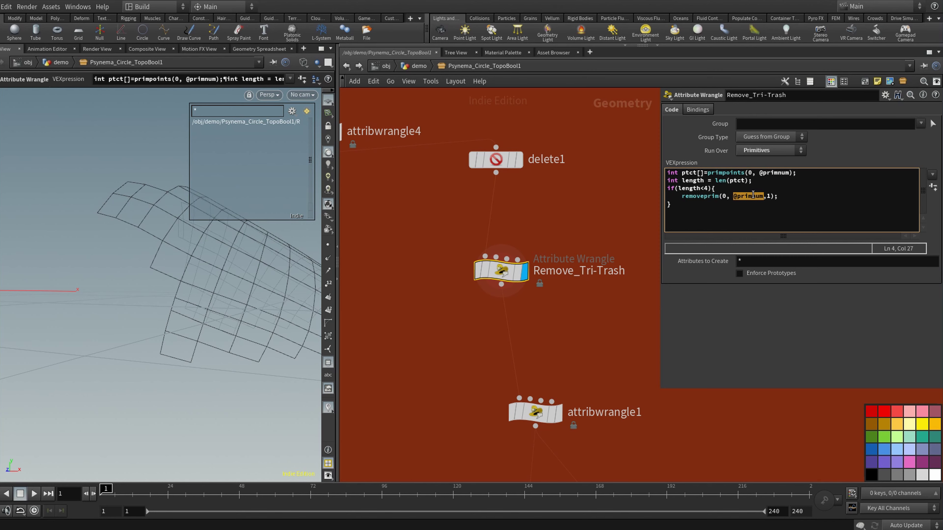
Set the last argument of removeprim to 0 and turn on point display in the viewport.
{"action": "double_click", "coordinate": [768, 197]}
{"action": "left_click", "coordinate": [622, 213]}
{"action": "left_click", "coordinate": [327, 246]}
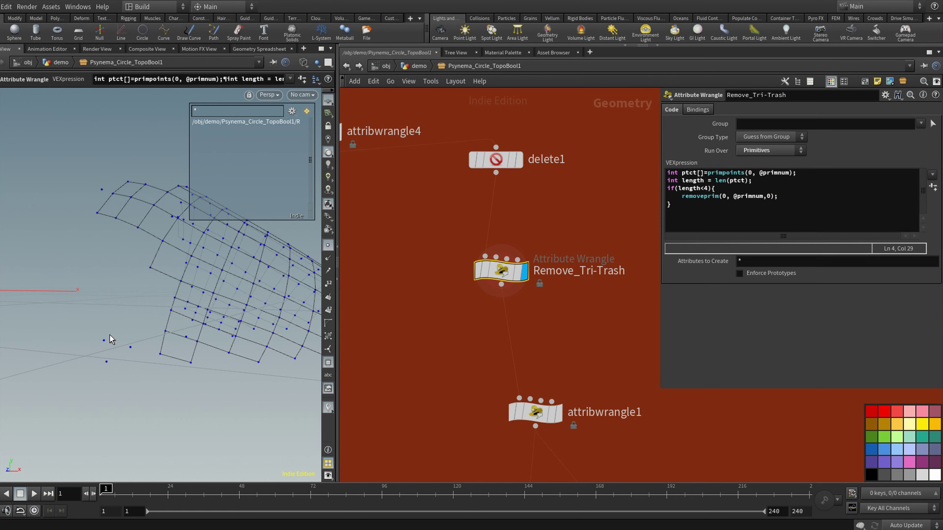
Set the last argument of removeprim to 1 and apply the Remove_Tri-Trash code.
{"action": "double_click", "coordinate": [768, 196]}
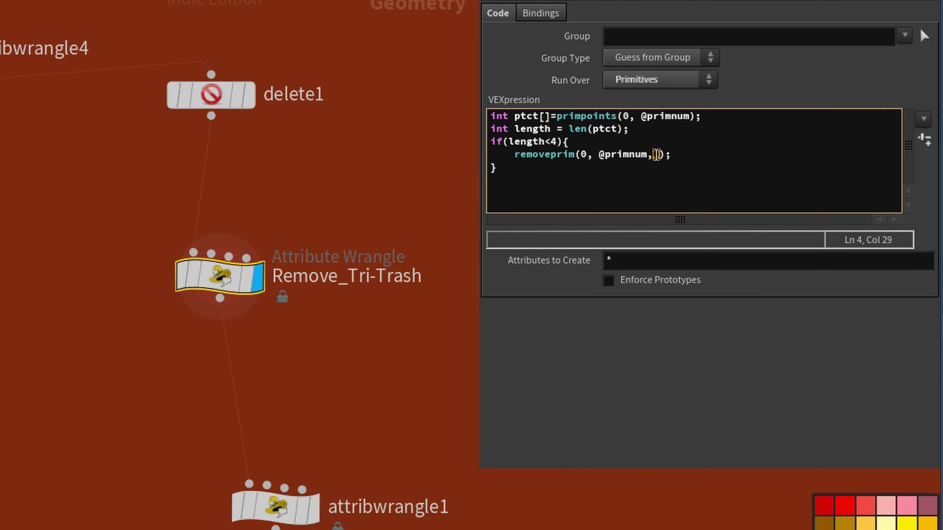
{"action": "type", "text": "1"}
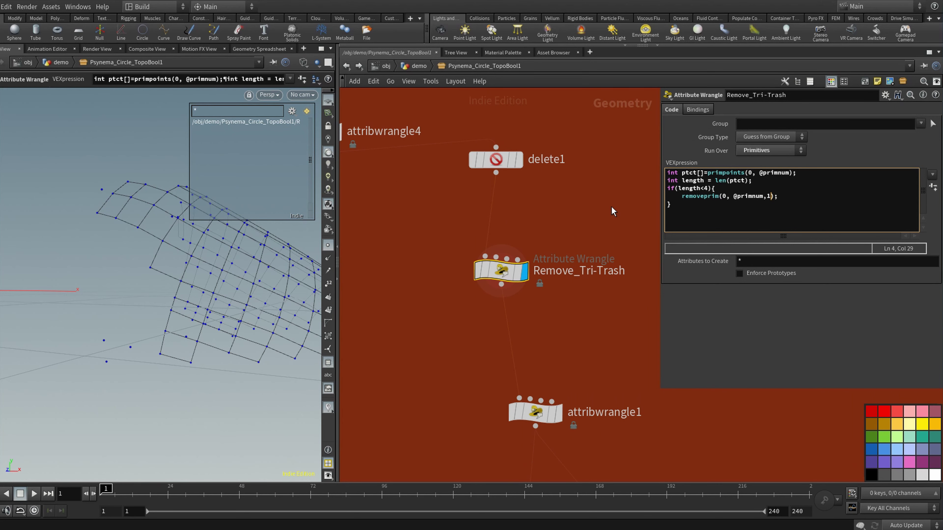
{"action": "left_click", "coordinate": [612, 211]}
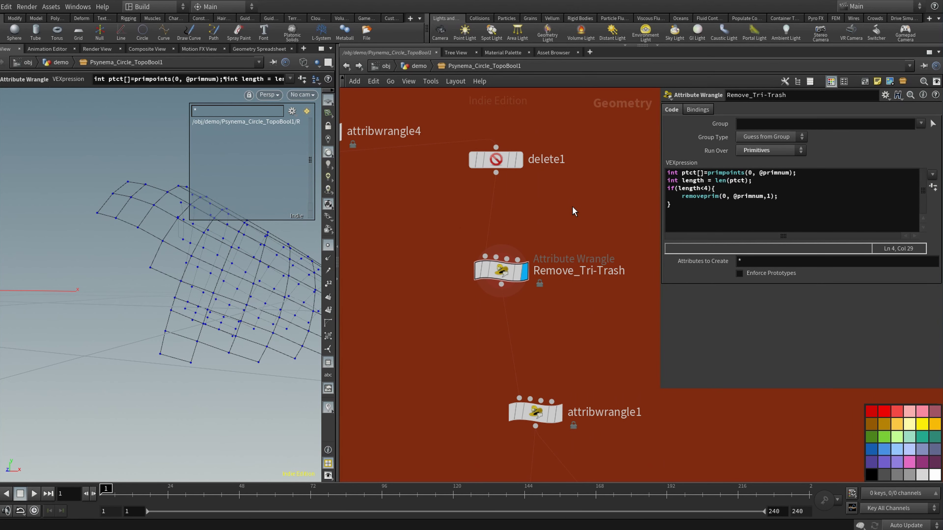
{"action": "triple_click", "coordinate": [768, 197]}
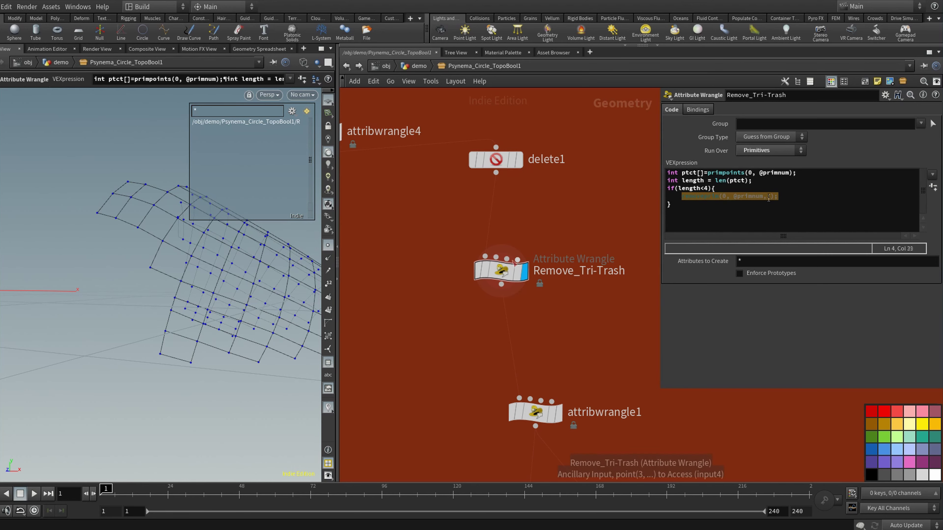
{"action": "left_click", "coordinate": [501, 272]}
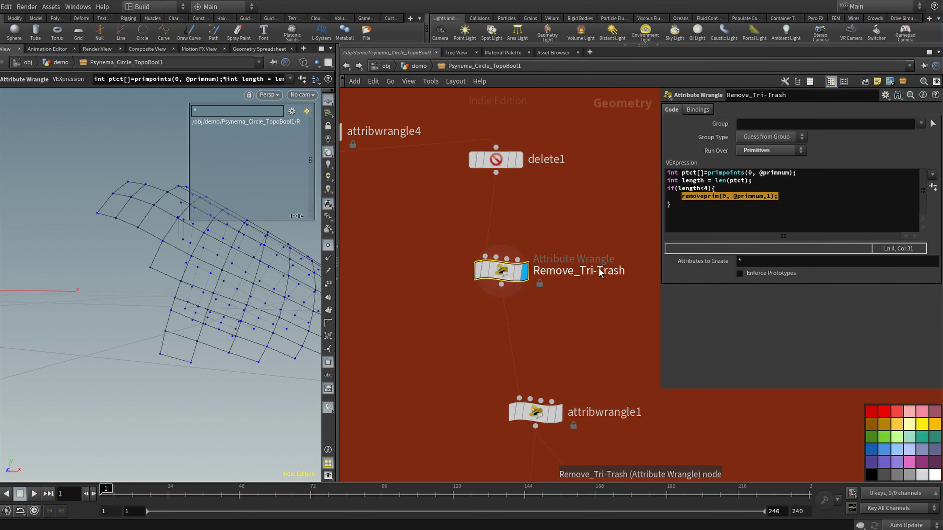
Display attribwrangle1, read its code for the distcent distance to the bounding-box center, and view the whole patch.
{"action": "middle_click_drag", "start_coordinate": [607, 347], "coordinate": [511, 198]}
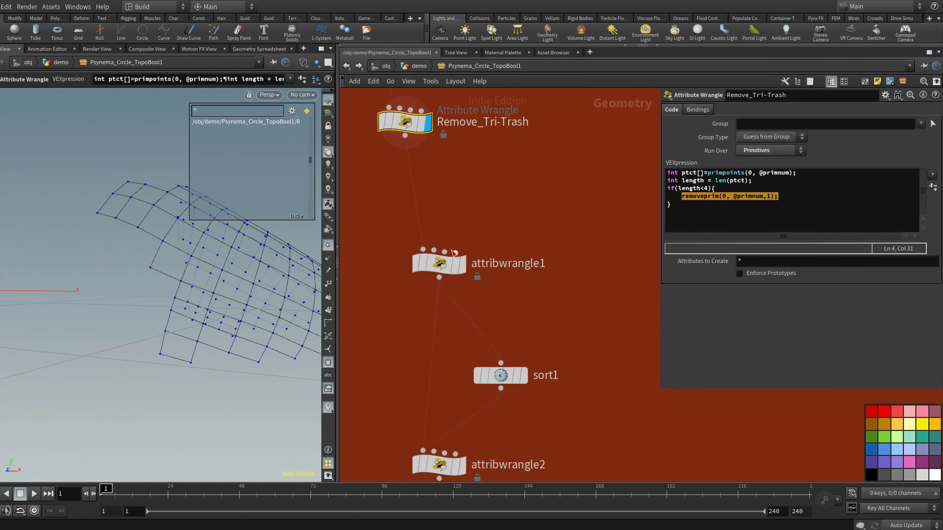
{"action": "left_click", "coordinate": [438, 267]}
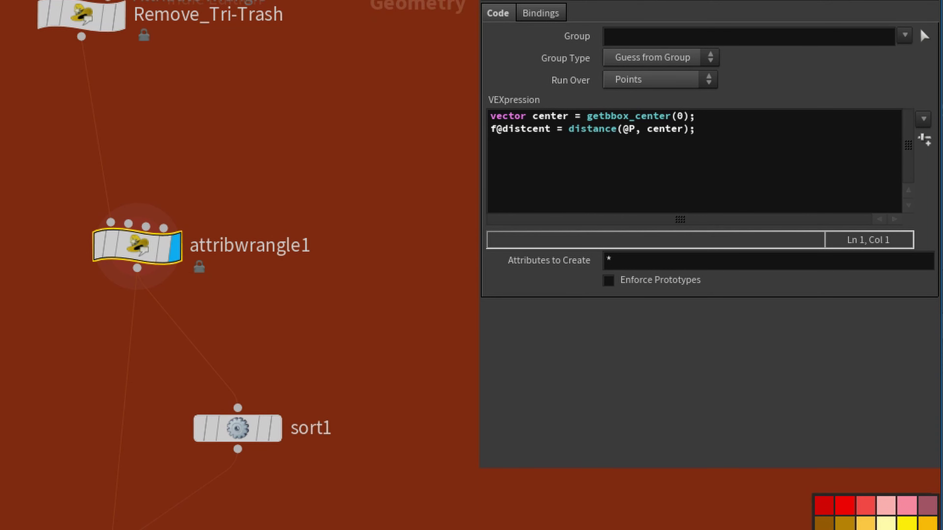
{"action": "left_click_drag", "start_coordinate": [284, 267], "coordinate": [312, 267], "text": "alt"}
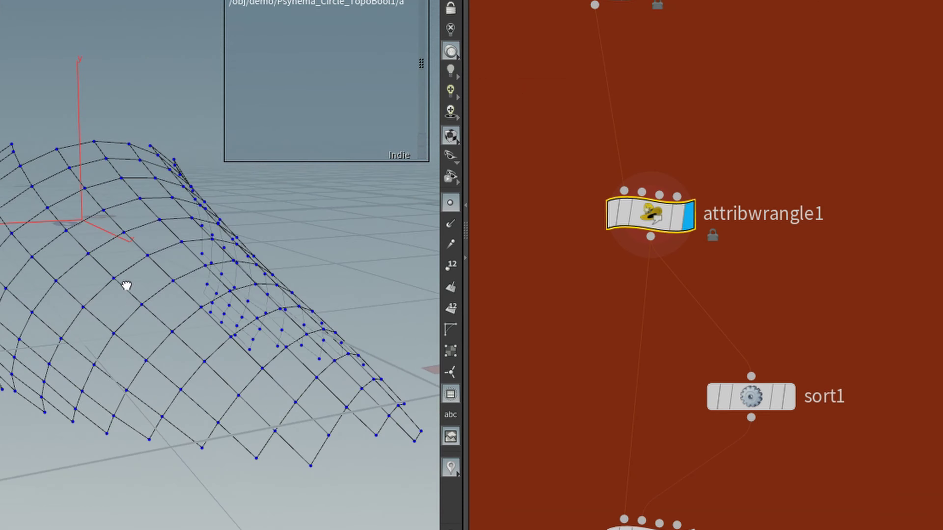
{"action": "left_click_drag", "start_coordinate": [130, 296], "coordinate": [185, 255], "text": "alt"}
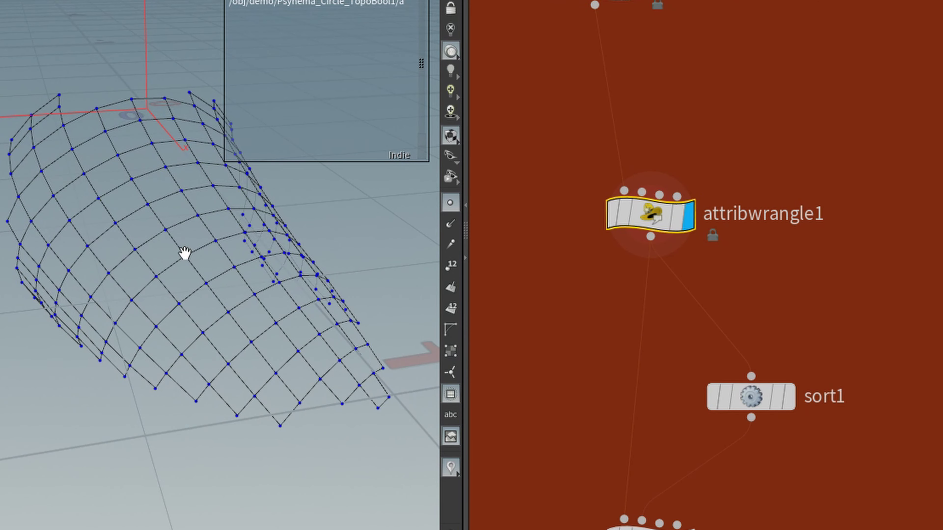
Inspect sort1's point sorting by the distcent attribute, comparing it with attribwrangle1.
{"action": "left_click", "coordinate": [777, 401]}
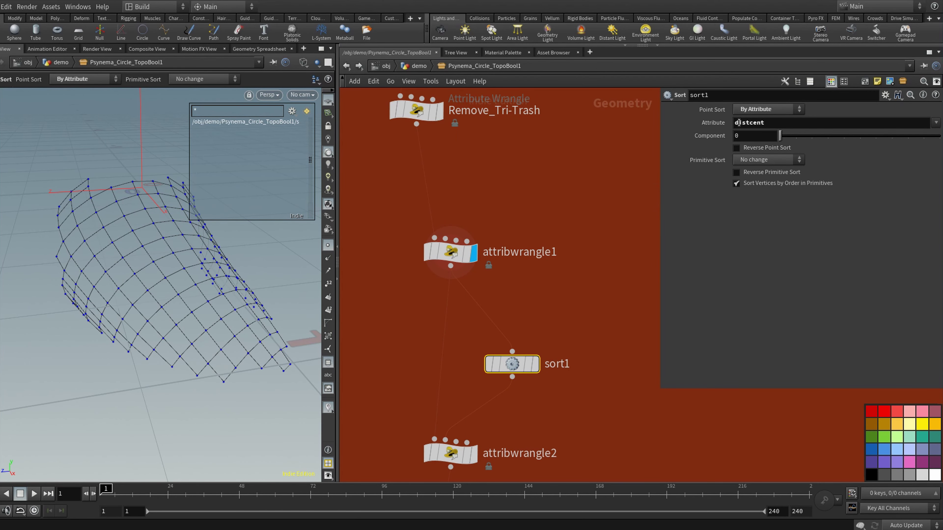
{"action": "left_click", "coordinate": [449, 252]}
{"action": "left_click", "coordinate": [513, 364]}
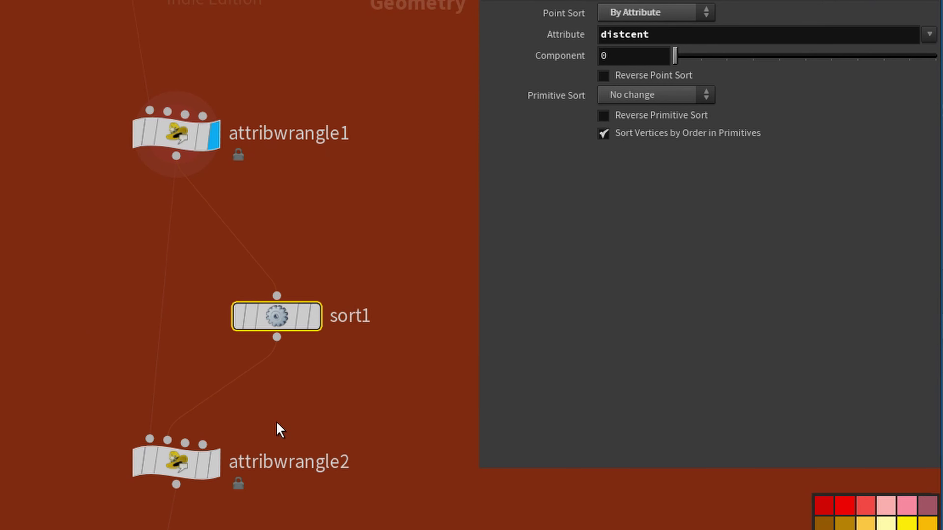
Display attribwrangle2, trace its inputs from attribwrangle1 and sort1, and inspect its id comparison code and the circlepts group.
{"action": "left_click", "coordinate": [182, 465]}
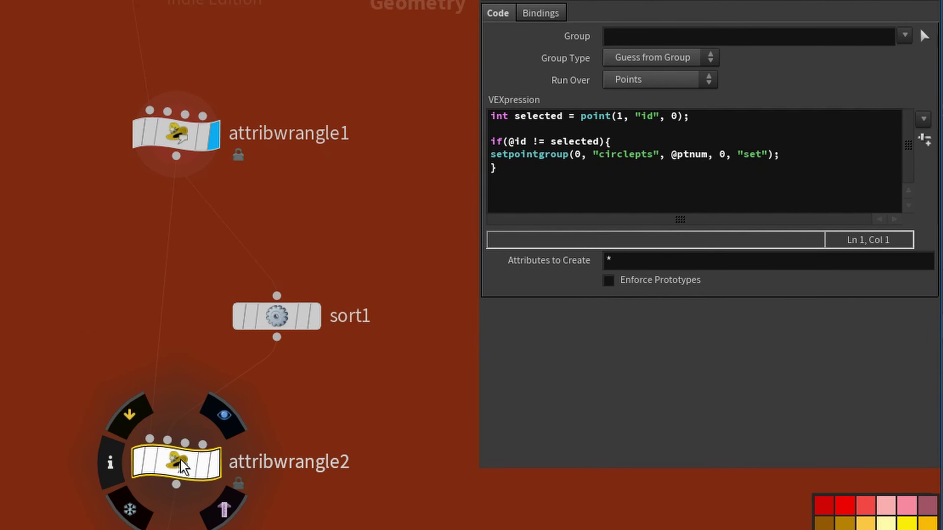
{"action": "key", "text": "r"}
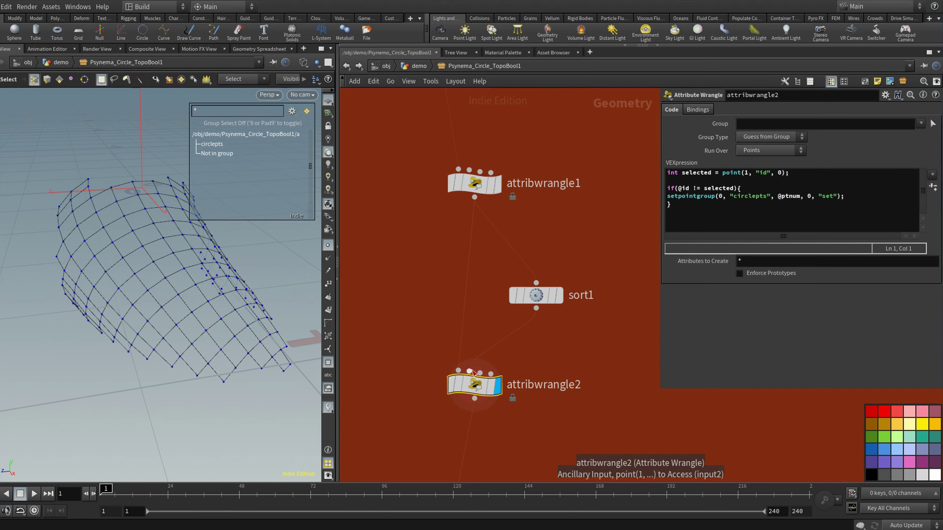
{"action": "mouse_move", "coordinate": [476, 386]}
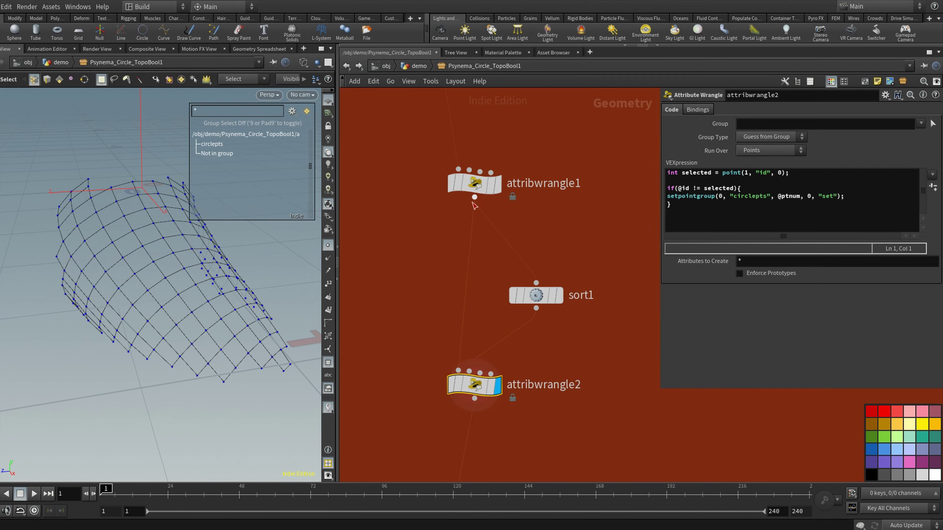
{"action": "left_click", "coordinate": [471, 186]}
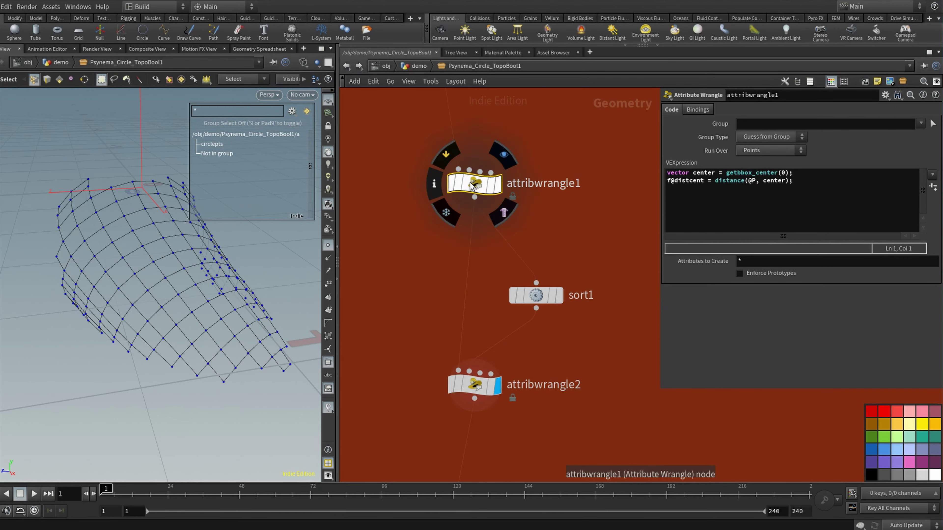
{"action": "mouse_move", "coordinate": [470, 385]}
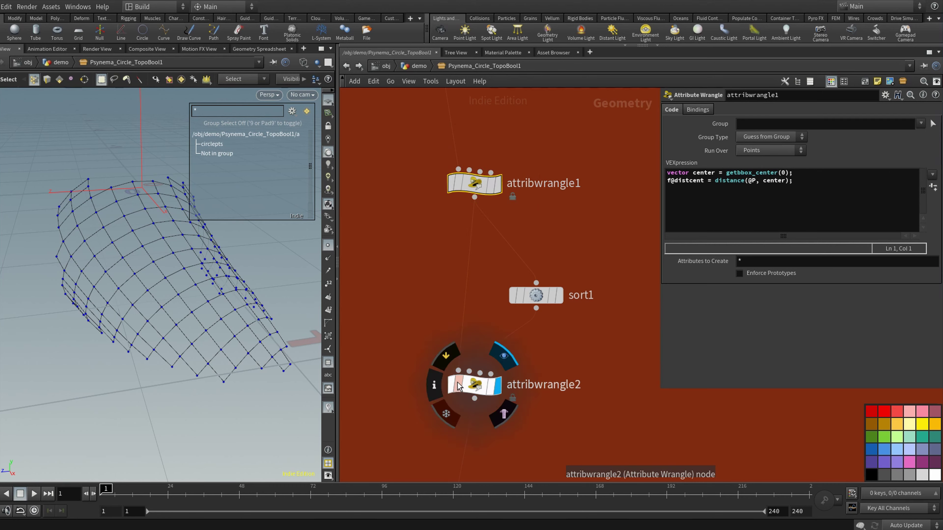
{"action": "left_click", "coordinate": [470, 386]}
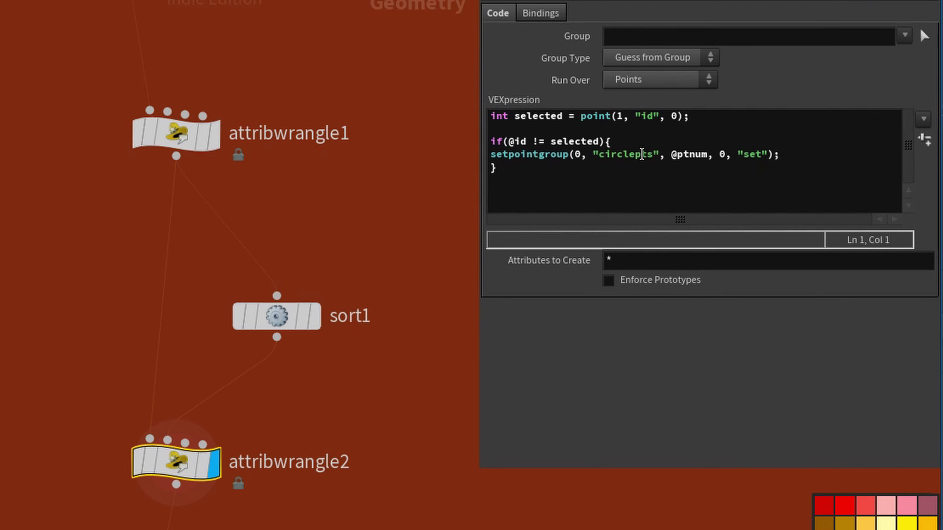
{"action": "left_click", "coordinate": [180, 468]}
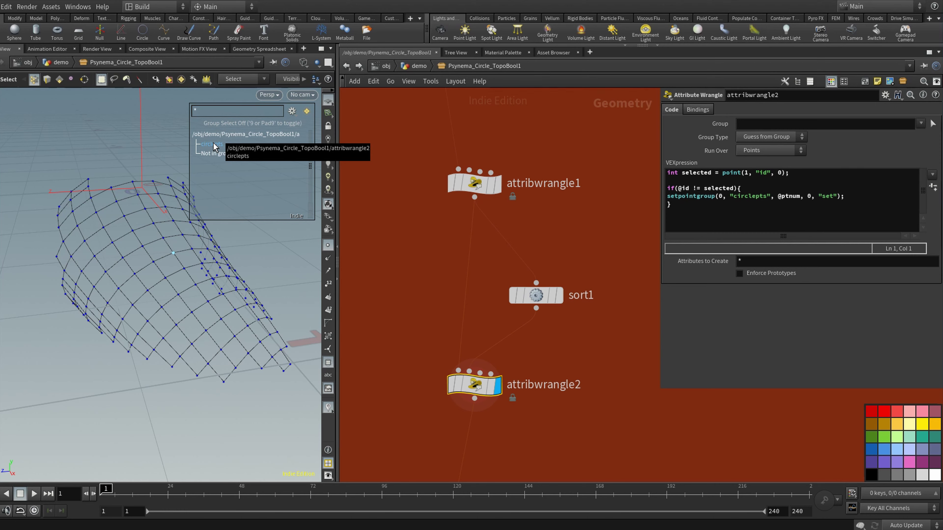
Return to attribwrangle1 and examine the getbbox_center call and the f@distcent distance line.
{"action": "left_click", "coordinate": [474, 190]}
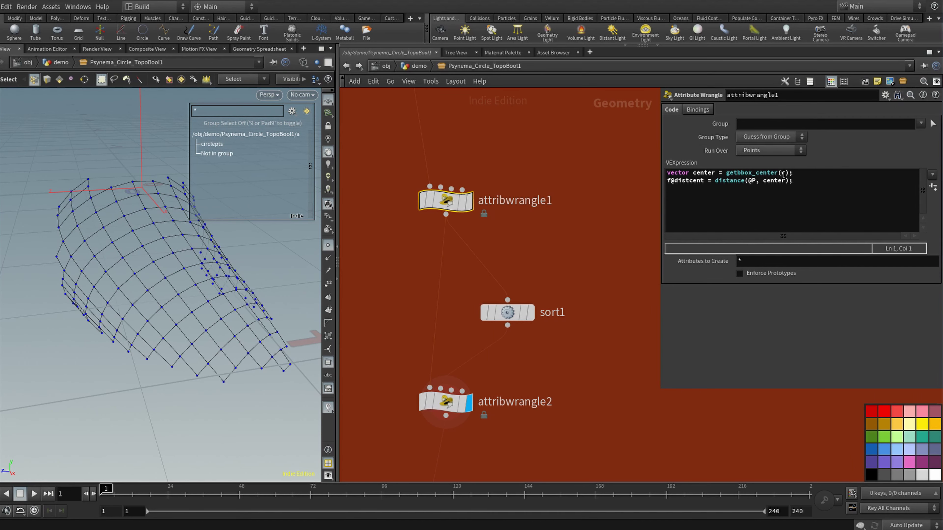
{"action": "mouse_move", "coordinate": [430, 186]}
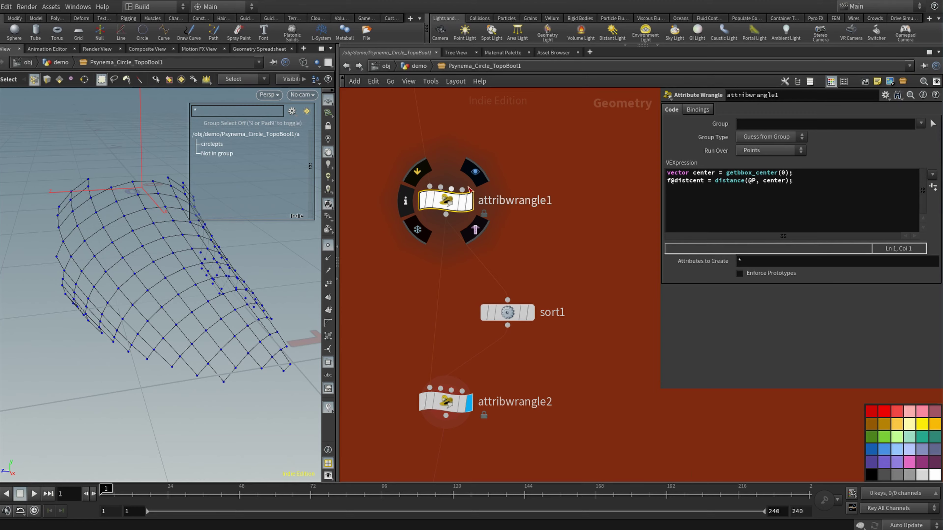
{"action": "left_click", "coordinate": [759, 172]}
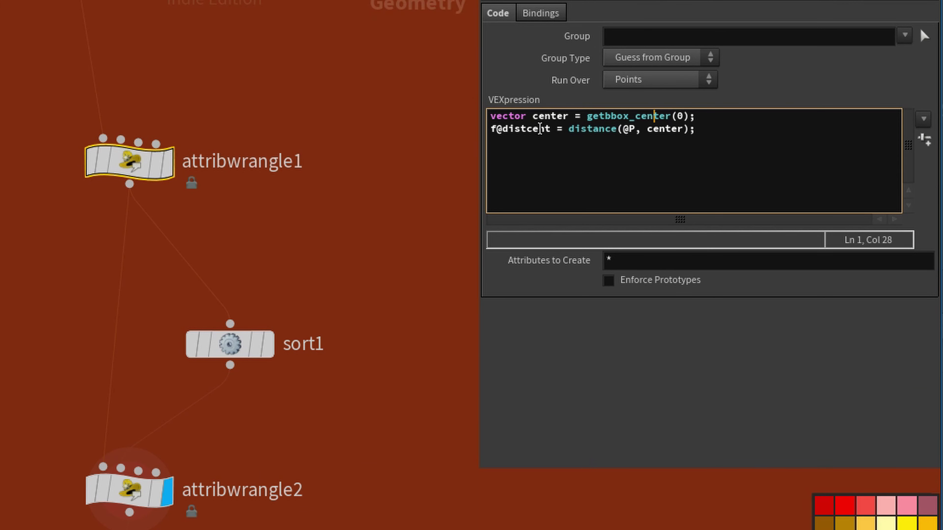
{"action": "left_click_drag", "start_coordinate": [491, 129], "coordinate": [726, 137]}
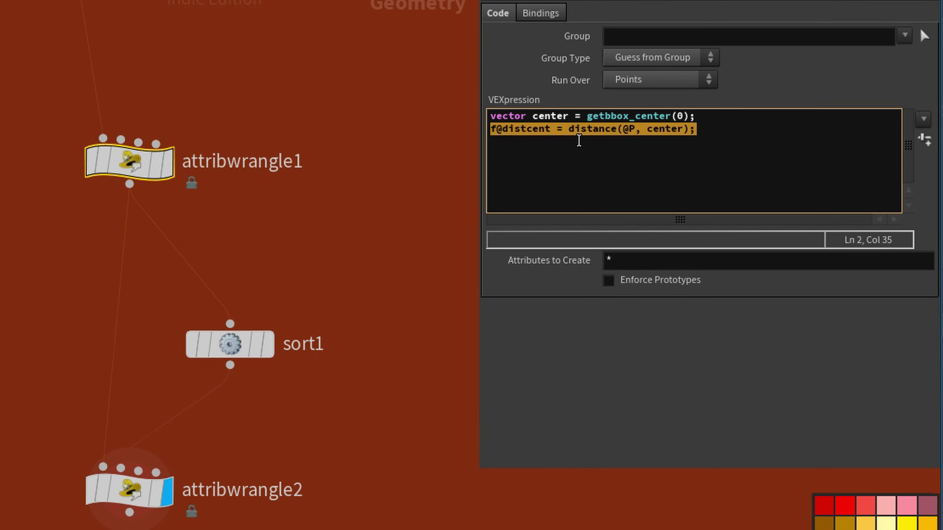
Read the distance function between @P and center in attribwrangle1's f@distcent line.
{"action": "left_click", "coordinate": [527, 130]}
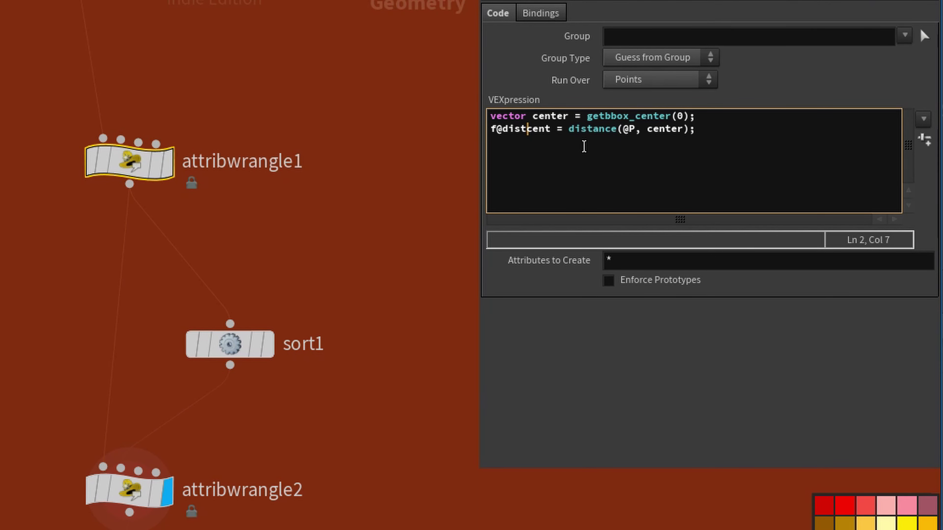
{"action": "left_click", "coordinate": [594, 129]}
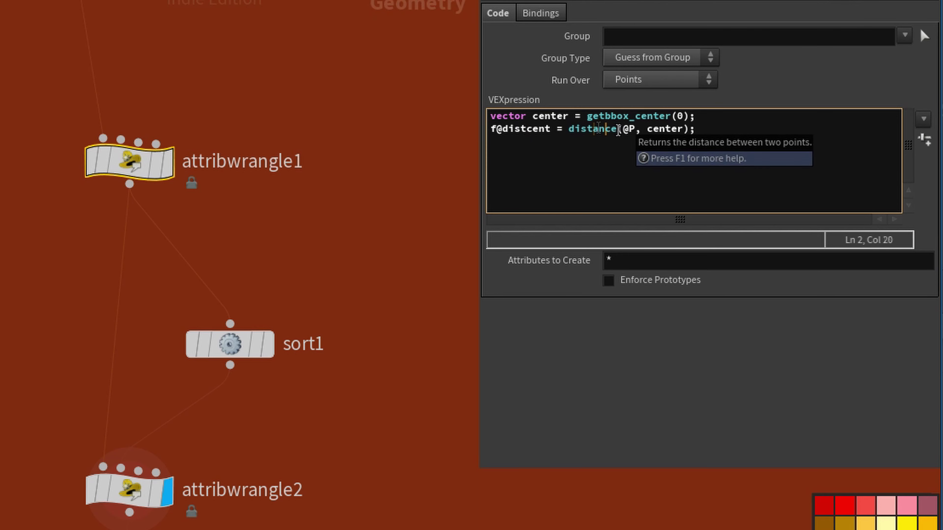
{"action": "left_click", "coordinate": [605, 129]}
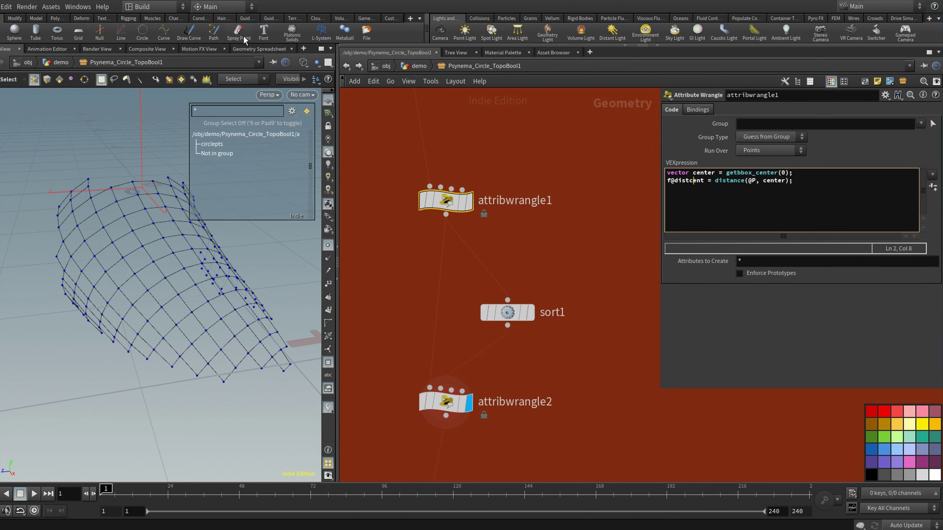
Open the geometry spreadsheet for attribwrangle1, order the points by descending distcent, and go through the values.
{"action": "left_click", "coordinate": [245, 48]}
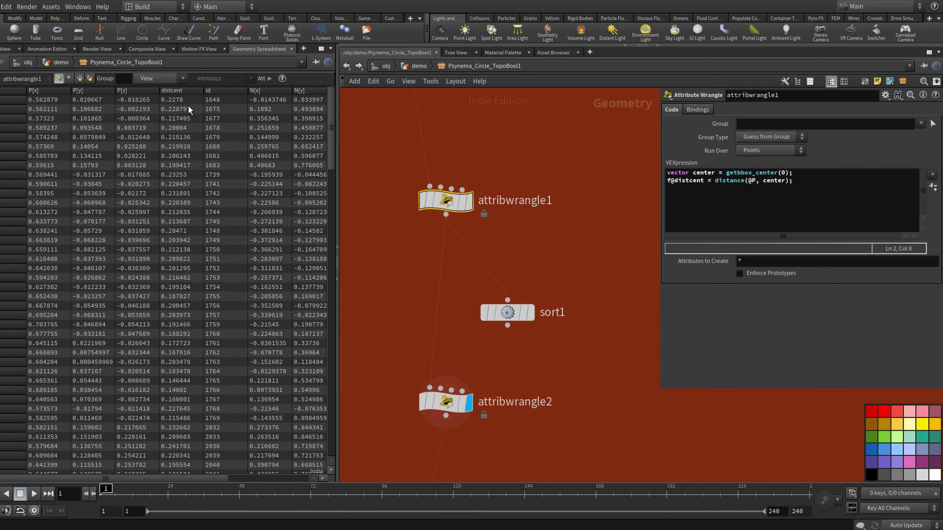
{"action": "left_click", "coordinate": [175, 91]}
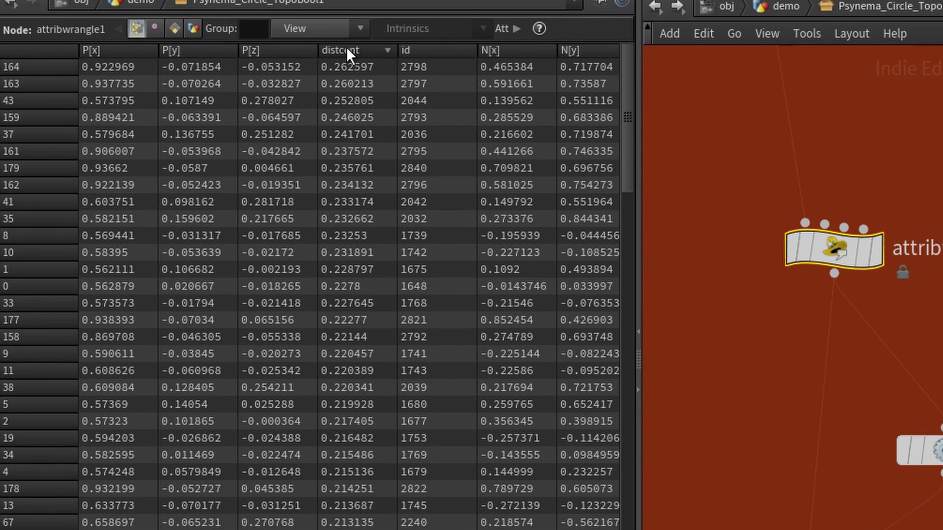
{"action": "left_click_drag", "start_coordinate": [629, 128], "coordinate": [631, 260]}
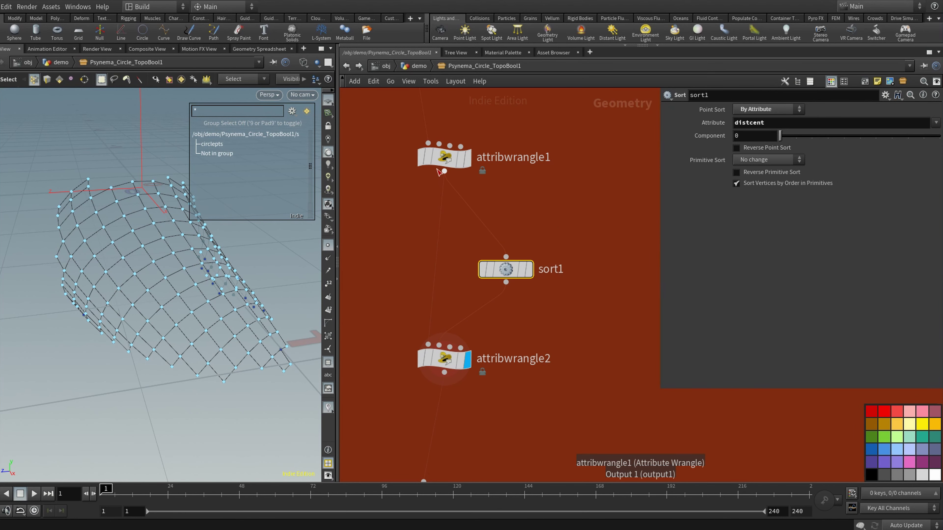
Select sort1 and examine its point sort by the distcent attribute and its Component setting.
{"action": "left_click_drag", "start_coordinate": [515, 275], "coordinate": [528, 273]}
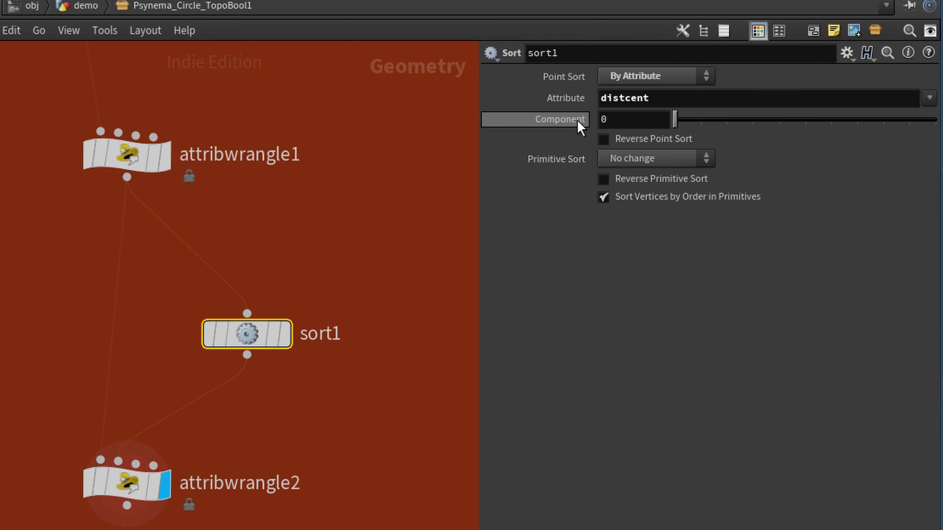
{"action": "mouse_move", "coordinate": [578, 123]}
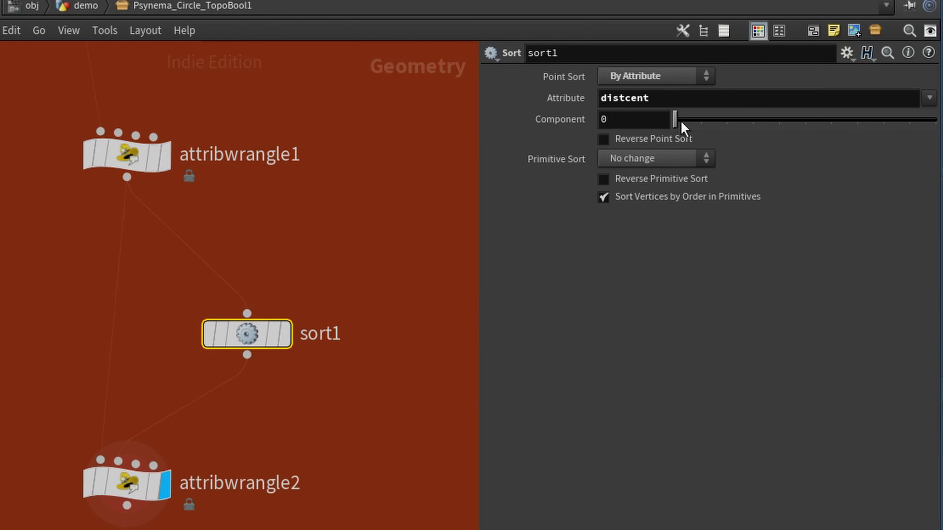
{"action": "mouse_move", "coordinate": [679, 123]}
{"action": "left_mouse_down"}
{"action": "mouse_move", "coordinate": [733, 124]}
{"action": "mouse_move", "coordinate": [672, 121]}
{"action": "left_mouse_up"}
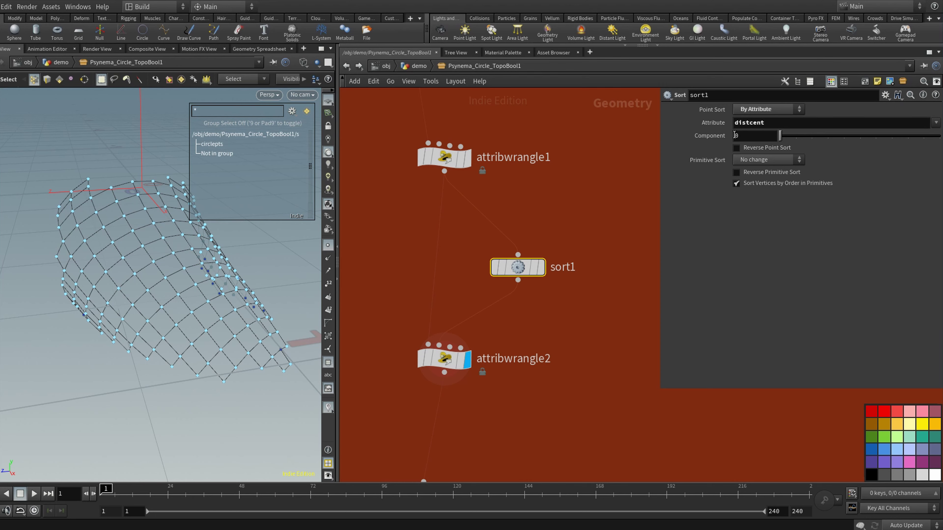
Open attribwrangle2's code and examine how point(1, "id", 0) reads the first id from sort1.
{"action": "left_click", "coordinate": [442, 359]}
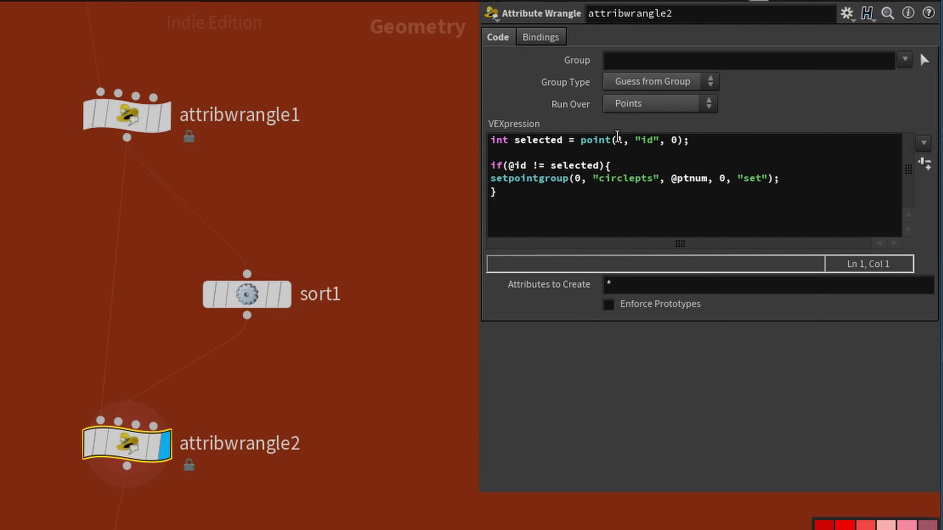
{"action": "mouse_move", "coordinate": [127, 439]}
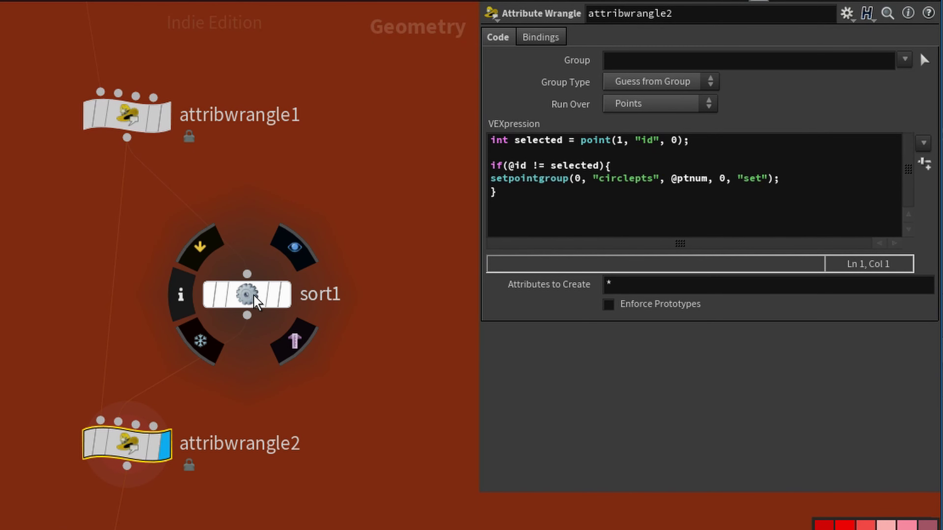
{"action": "left_click_drag", "start_coordinate": [255, 301], "coordinate": [280, 304]}
{"action": "mouse_move", "coordinate": [280, 305]}
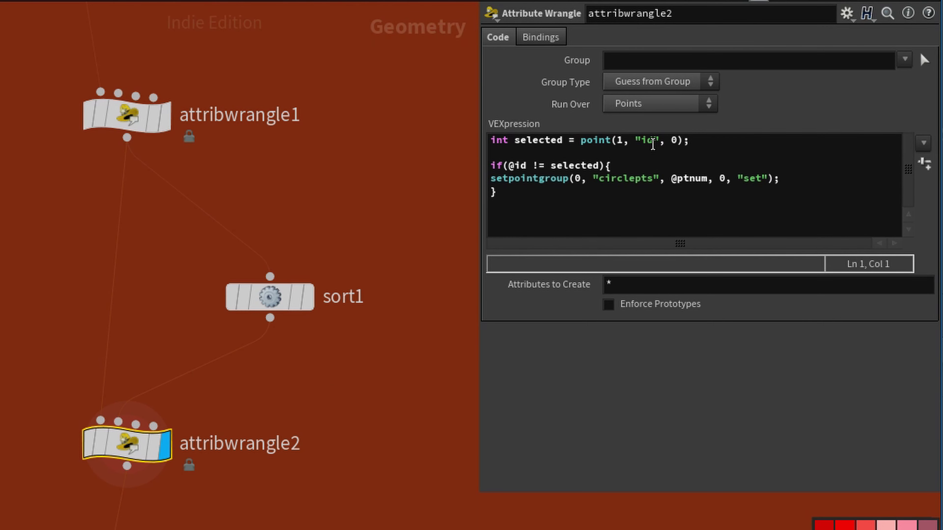
{"action": "left_click_drag", "start_coordinate": [653, 144], "coordinate": [635, 142]}
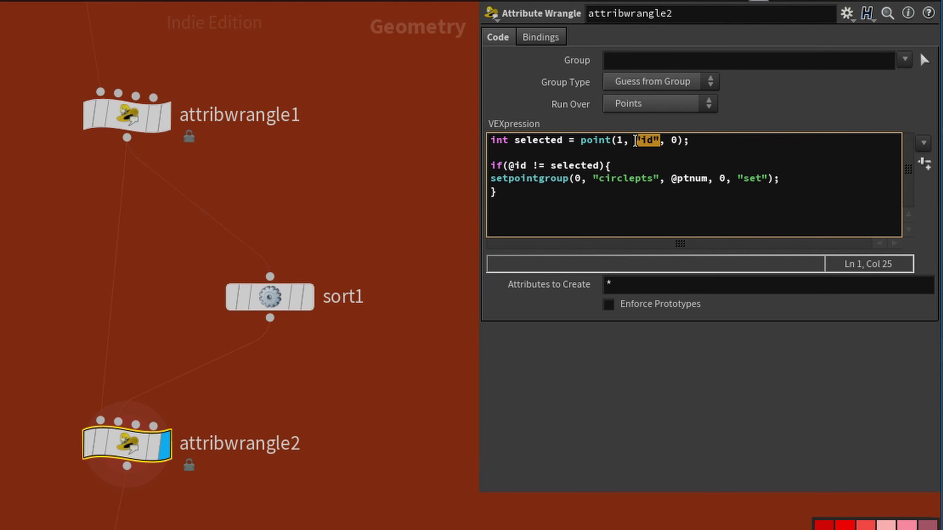
{"action": "left_click", "coordinate": [521, 194]}
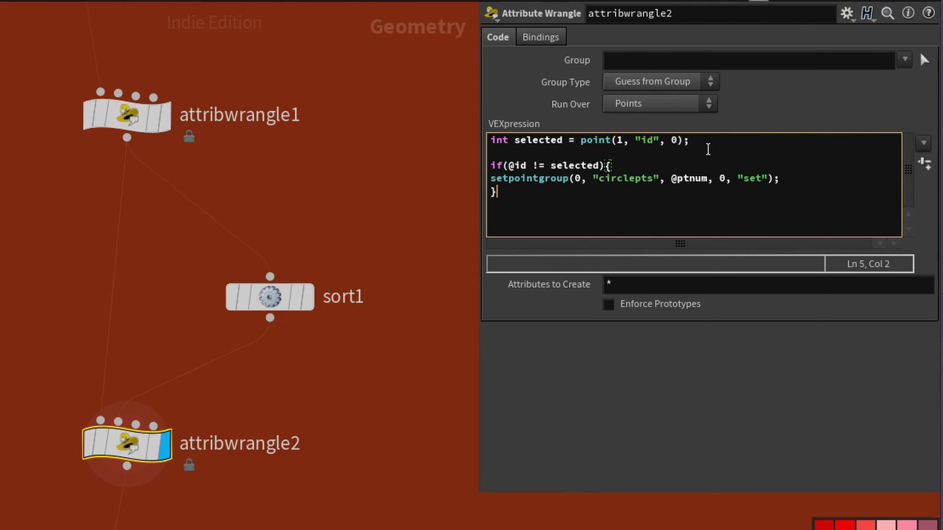
{"action": "left_click_drag", "start_coordinate": [529, 154], "coordinate": [479, 141]}
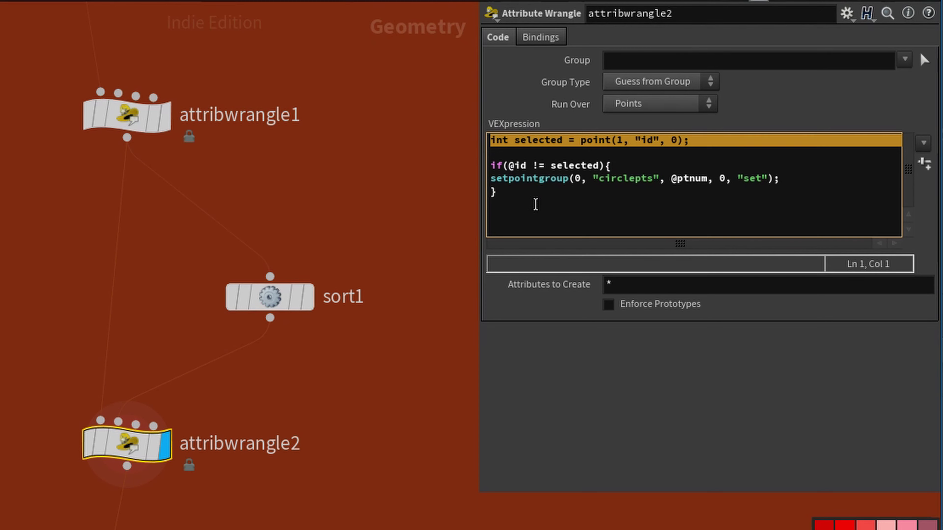
{"action": "left_click_drag", "start_coordinate": [536, 204], "coordinate": [483, 169]}
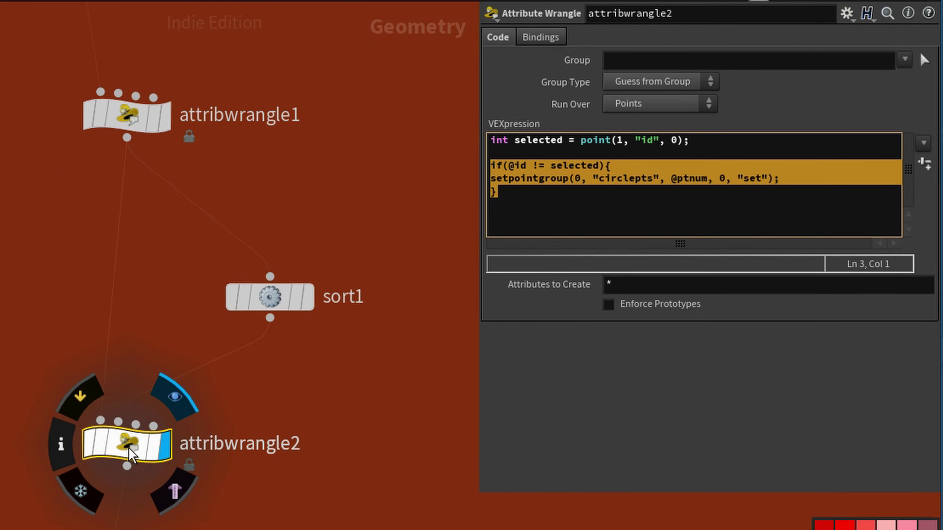
{"action": "left_click", "coordinate": [598, 209]}
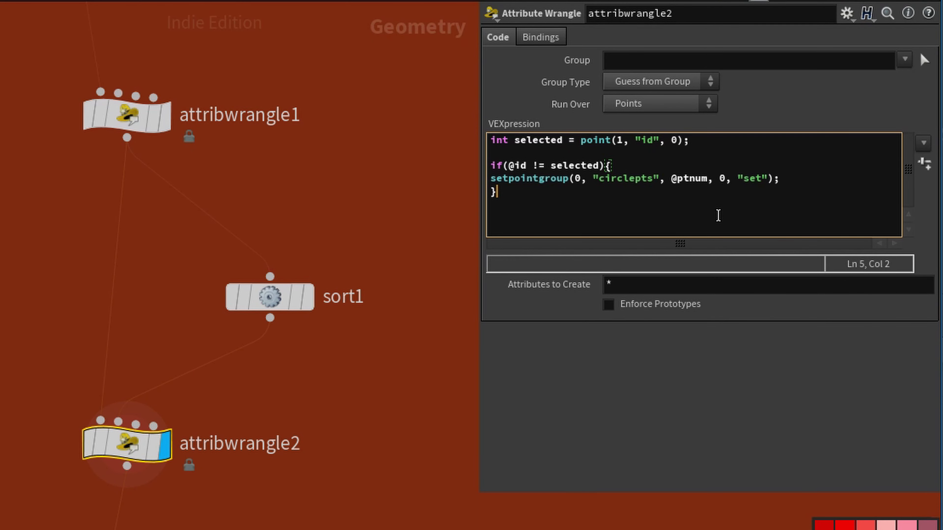
{"action": "left_click_drag", "start_coordinate": [697, 140], "coordinate": [485, 133]}
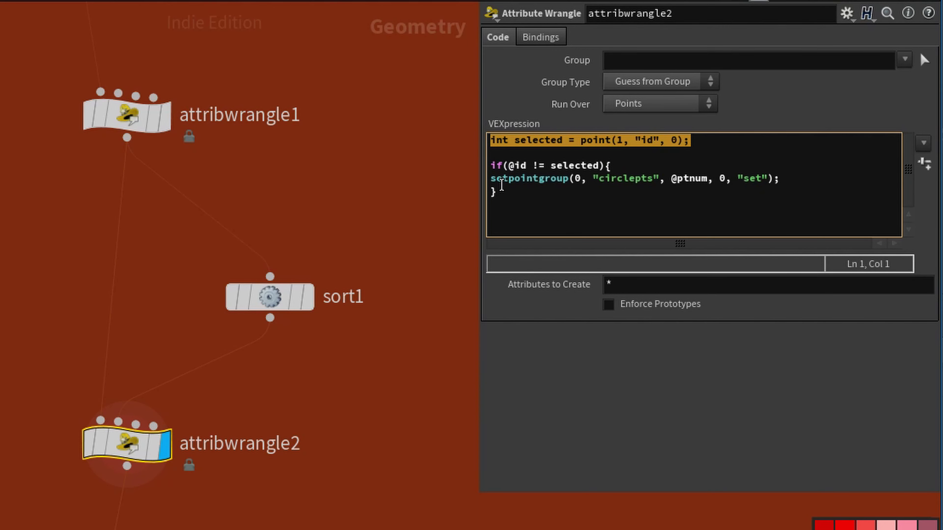
{"action": "left_click", "coordinate": [501, 182]}
{"action": "left_click_drag", "start_coordinate": [501, 184], "coordinate": [816, 197]}
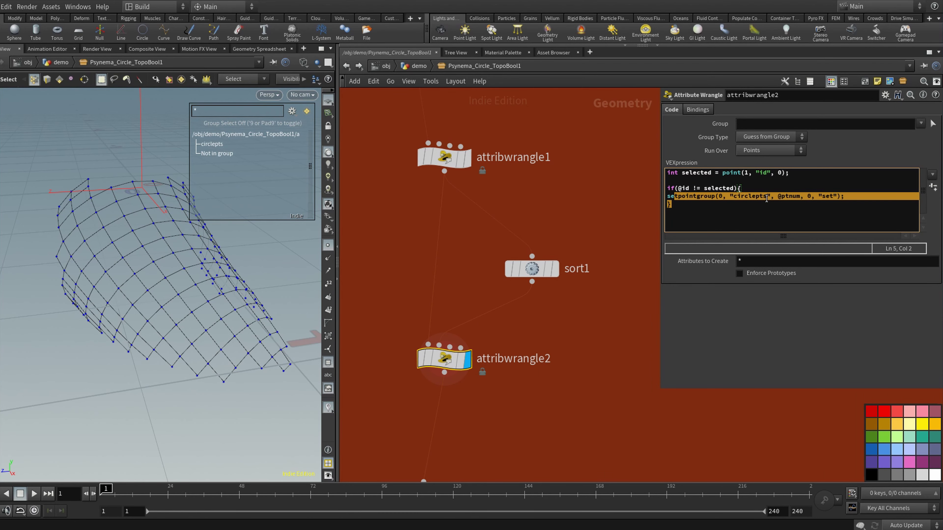
{"action": "left_click", "coordinate": [709, 224]}
{"action": "left_click_drag", "start_coordinate": [668, 199], "coordinate": [870, 203]}
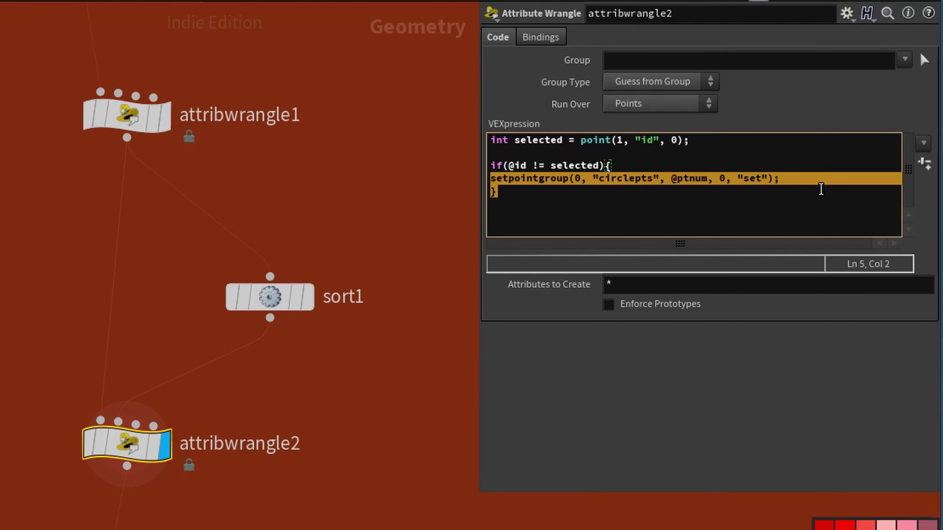
{"action": "left_click", "coordinate": [512, 187]}
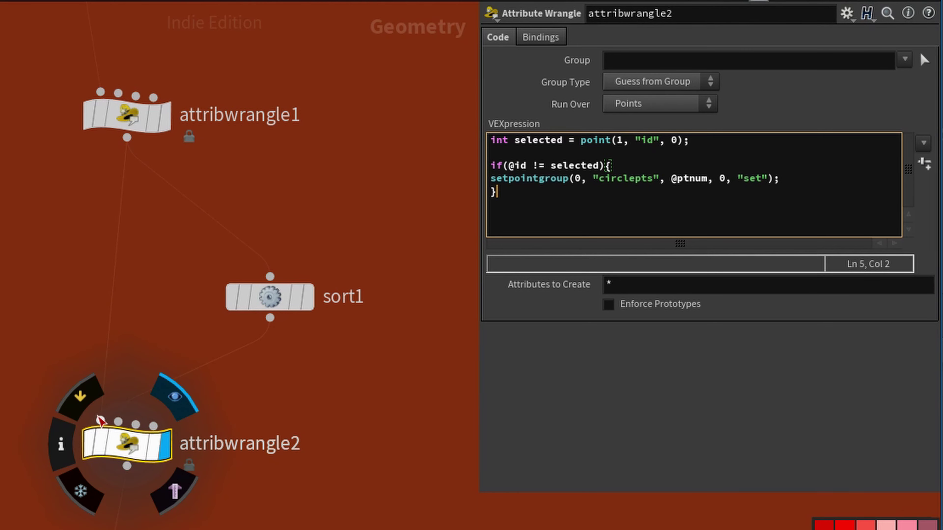
{"action": "left_click_drag", "start_coordinate": [593, 182], "coordinate": [658, 182]}
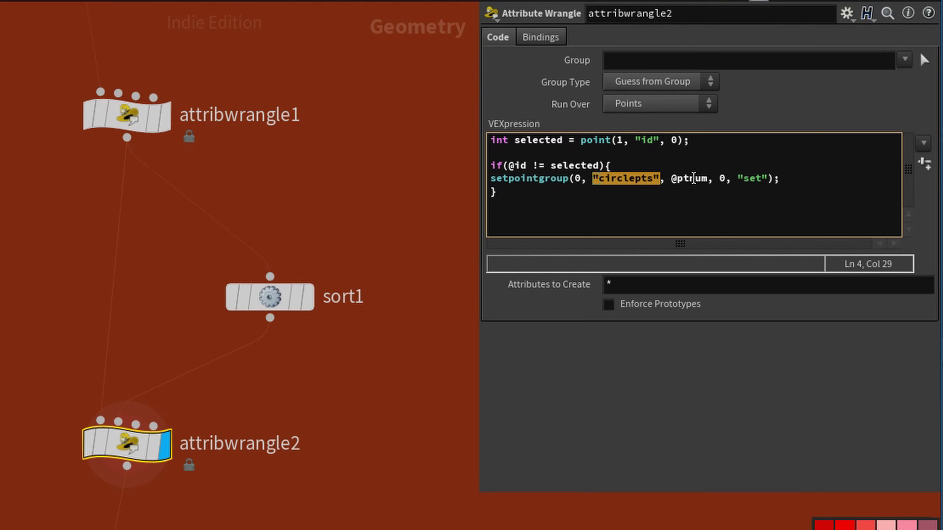
{"action": "left_click_drag", "start_coordinate": [707, 179], "coordinate": [675, 172]}
{"action": "double_click", "coordinate": [691, 178]}
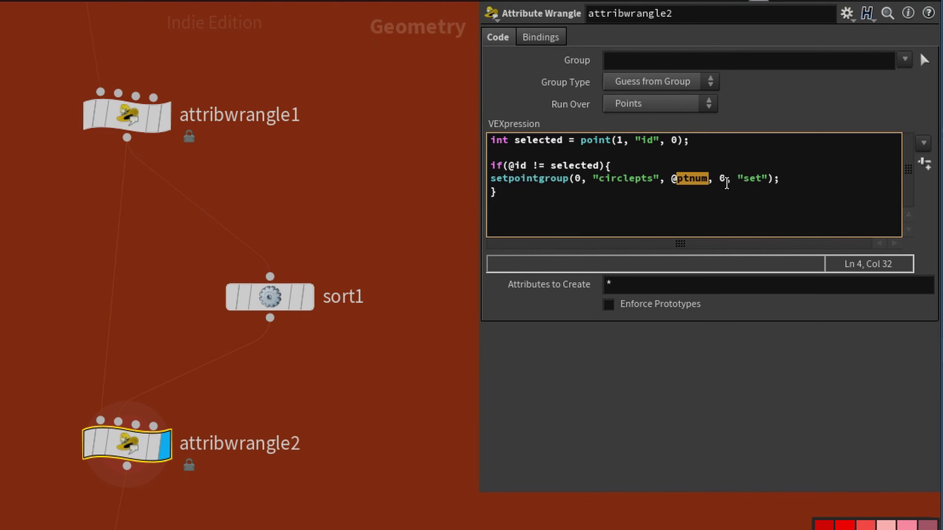
{"action": "double_click", "coordinate": [722, 178]}
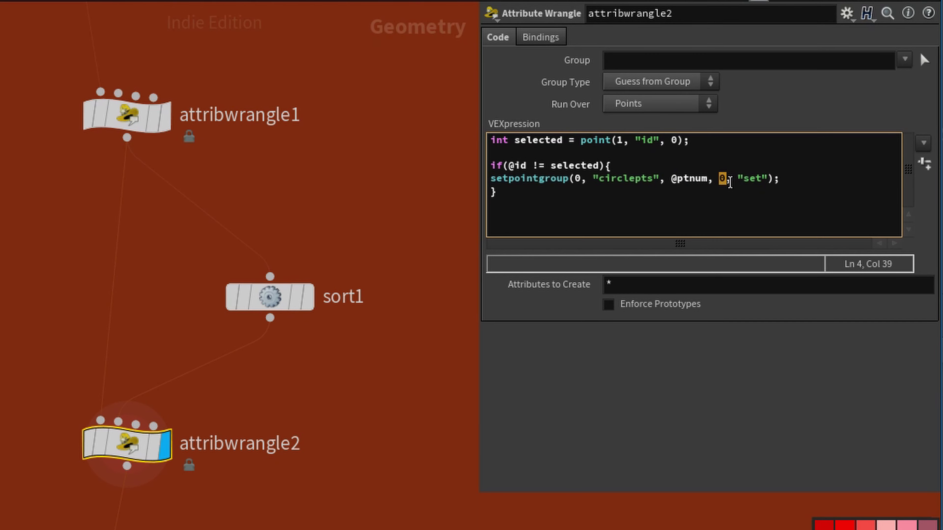
{"action": "left_click", "coordinate": [758, 180]}
{"action": "key", "text": "End"}
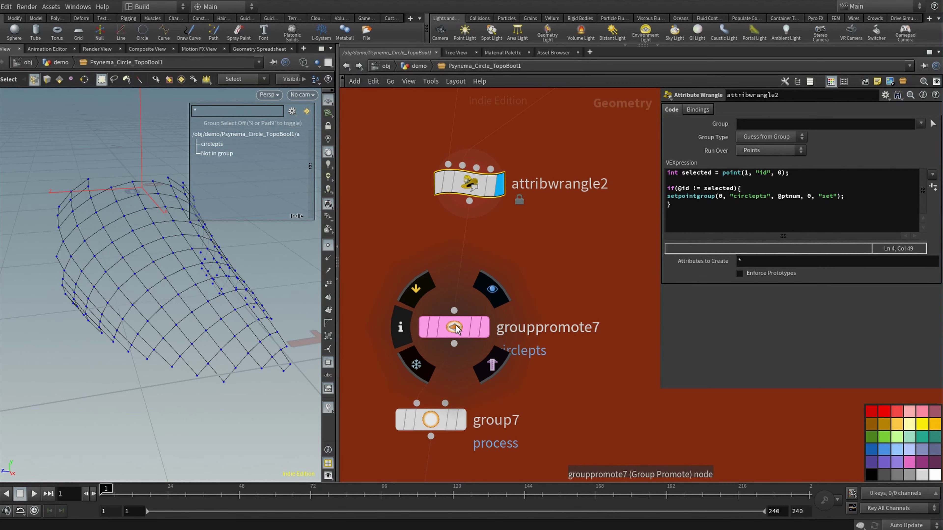
Display grouppromote7, read its circlepts to circleptsPRIM promotion, and switch the viewport to primitive selection.
{"action": "left_click_drag", "start_coordinate": [473, 318], "coordinate": [470, 286]}
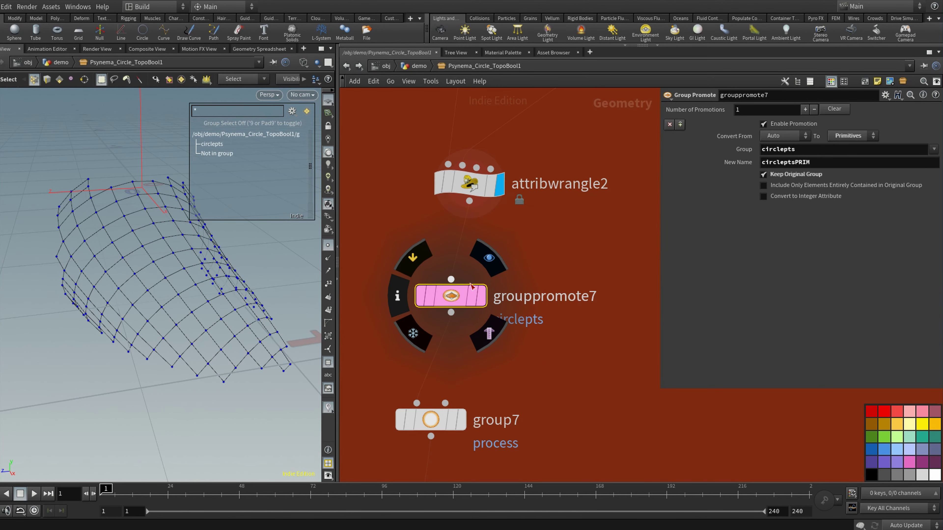
{"action": "left_click", "coordinate": [488, 258]}
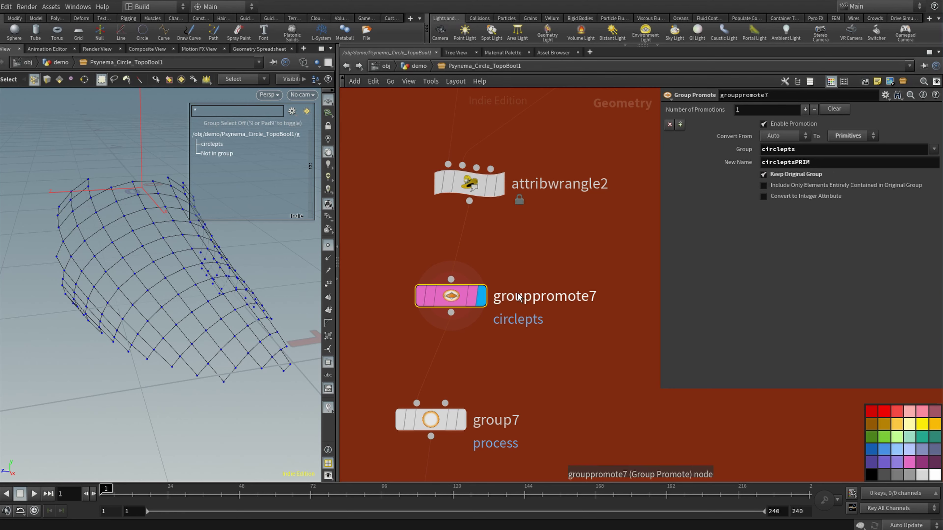
{"action": "left_click", "coordinate": [61, 80]}
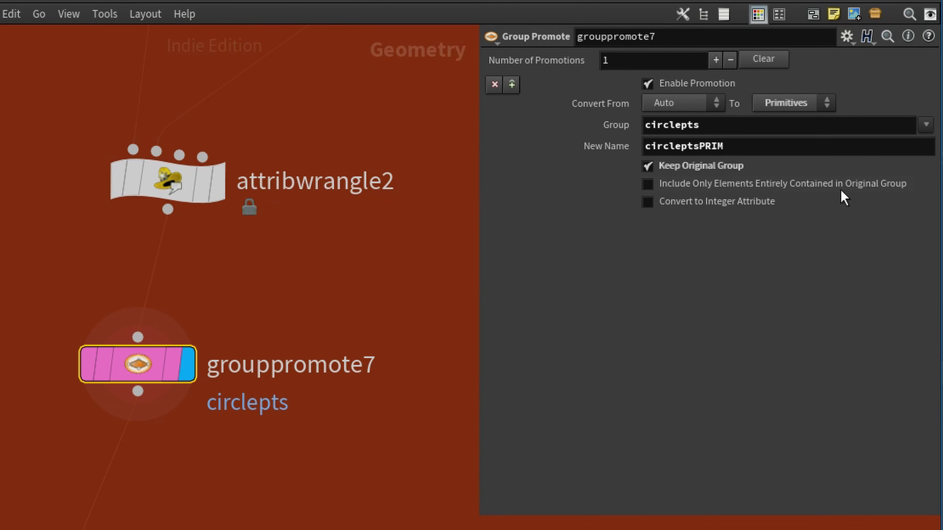
Try including only elements entirely contained in the original group on grouppromote7, turn that off again, and preview circleptsPRIM.
{"action": "left_click", "coordinate": [648, 184]}
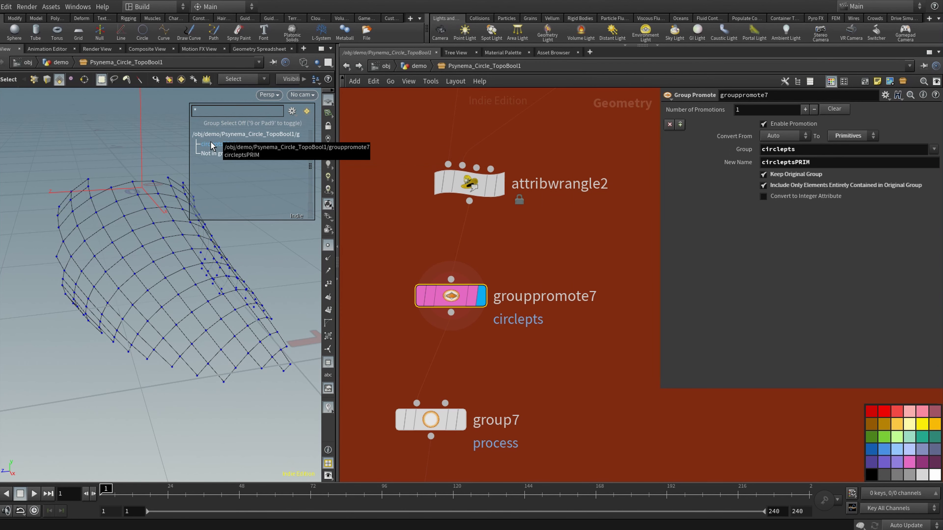
{"action": "left_click", "coordinate": [763, 185]}
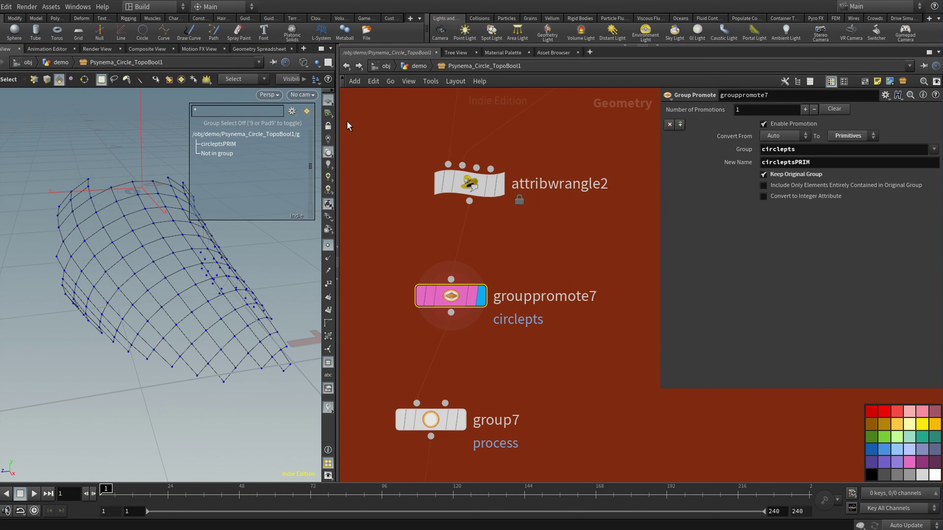
{"action": "mouse_move", "coordinate": [221, 142]}
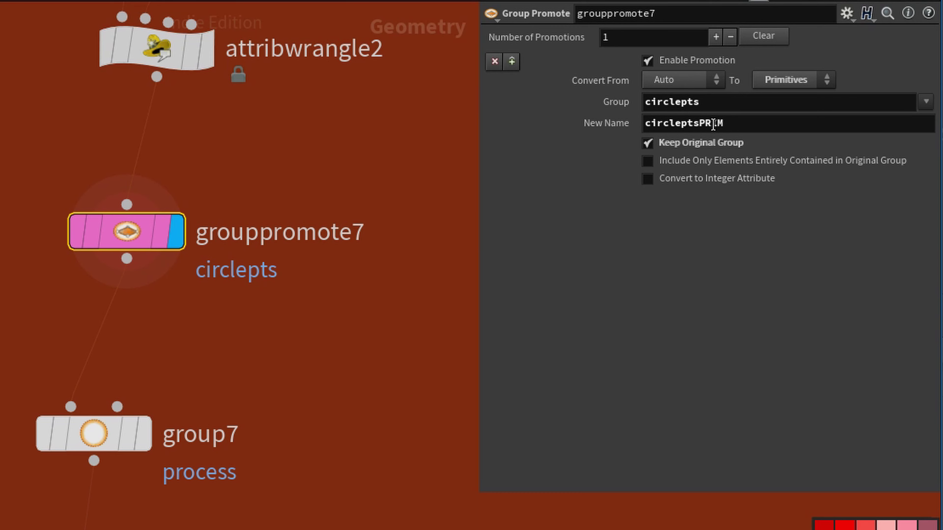
Display group7, inspect its process primitive group built from !circleptsPRIM, and locate the repeat_begin1 block below it.
{"action": "left_click", "coordinate": [93, 433]}
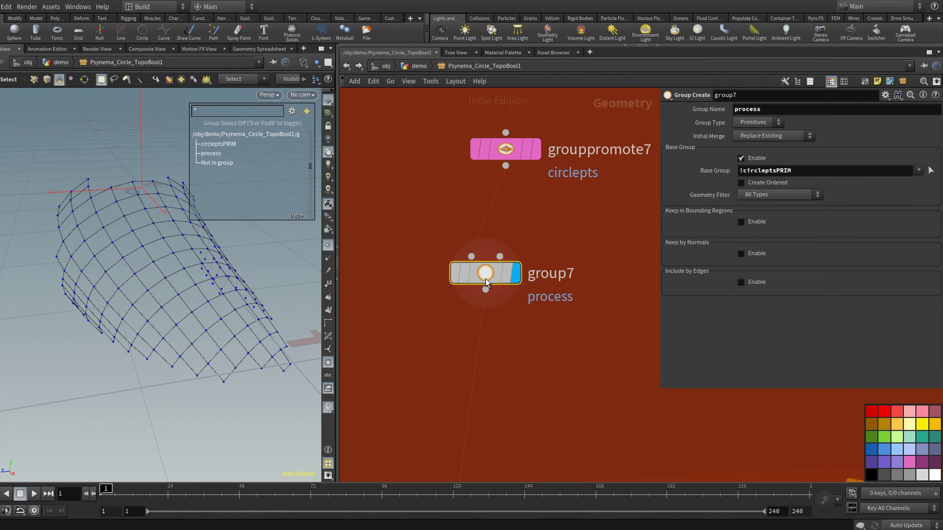
{"action": "middle_click_drag", "start_coordinate": [526, 326], "coordinate": [482, 334]}
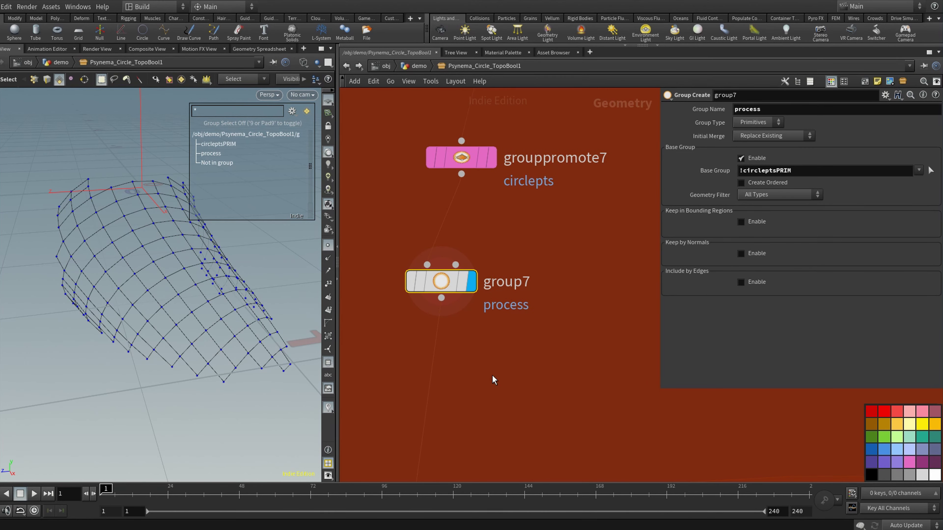
{"action": "mouse_move", "coordinate": [436, 288]}
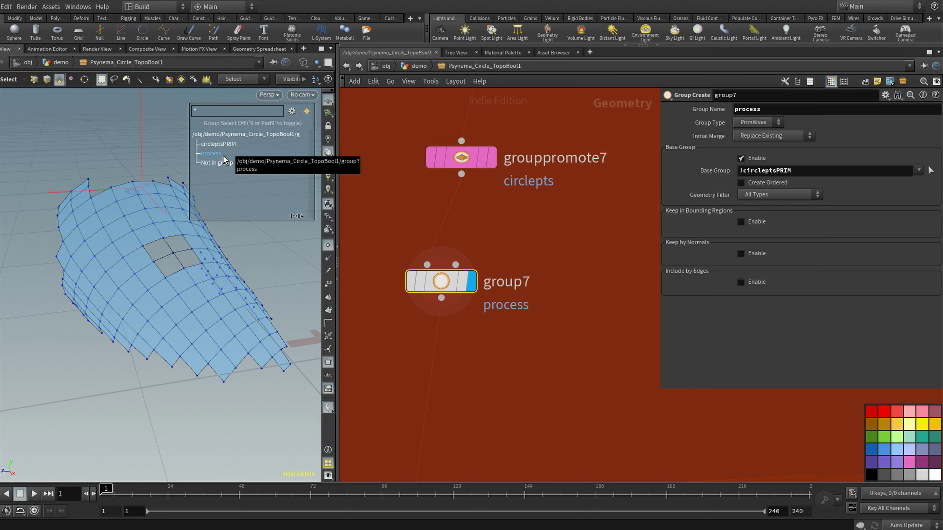
{"action": "scroll", "coordinate": [477, 332], "scroll_direction": "down", "scroll_amount": 4}
{"action": "middle_click_drag", "start_coordinate": [478, 333], "coordinate": [466, 196]}
{"action": "mouse_move", "coordinate": [441, 164]}
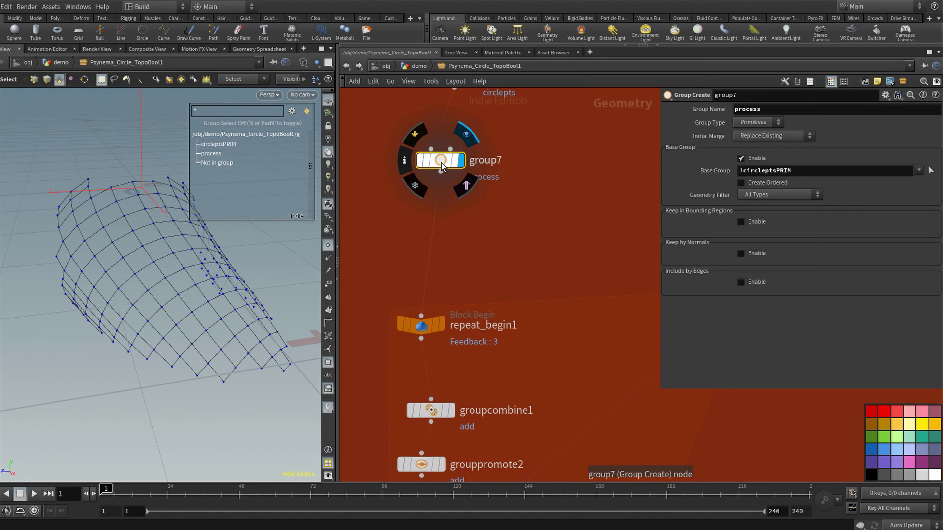
Trace the repeat block from repeat_begin1 down to its end, display repeat_end1 with its parameters, and preview the circleptsPRIM group.
{"action": "right_click_drag", "start_coordinate": [532, 259], "coordinate": [518, 266]}
{"action": "middle_click_drag", "start_coordinate": [529, 260], "coordinate": [507, 162]}
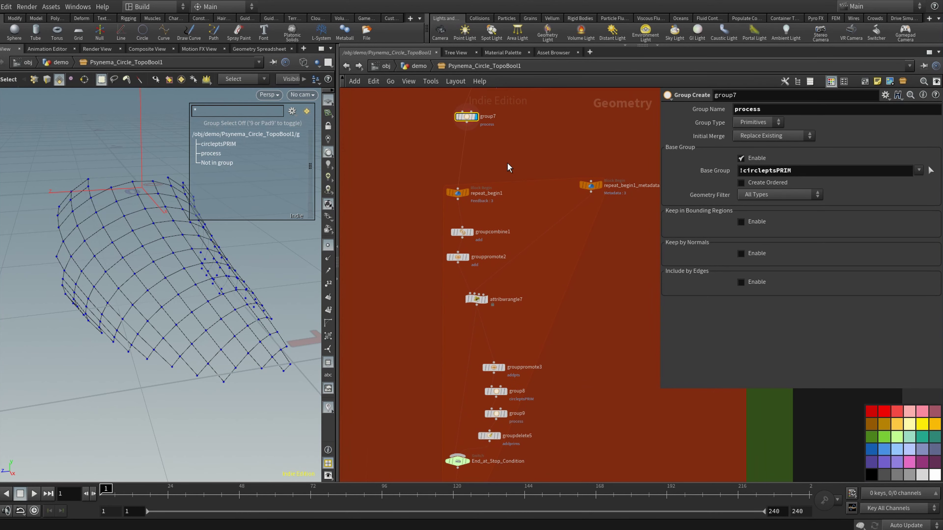
{"action": "right_click_drag", "start_coordinate": [635, 356], "coordinate": [615, 359]}
{"action": "middle_click_drag", "start_coordinate": [615, 358], "coordinate": [585, 320]}
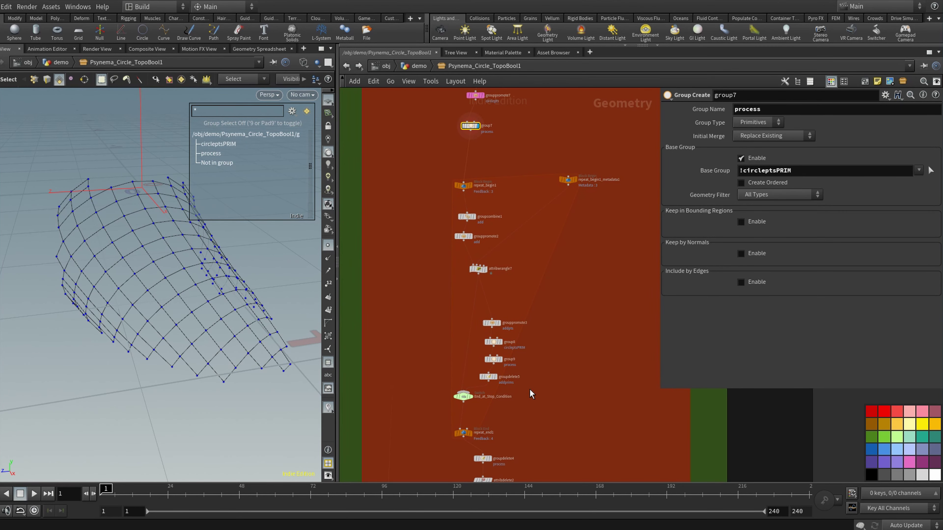
{"action": "mouse_move", "coordinate": [465, 434]}
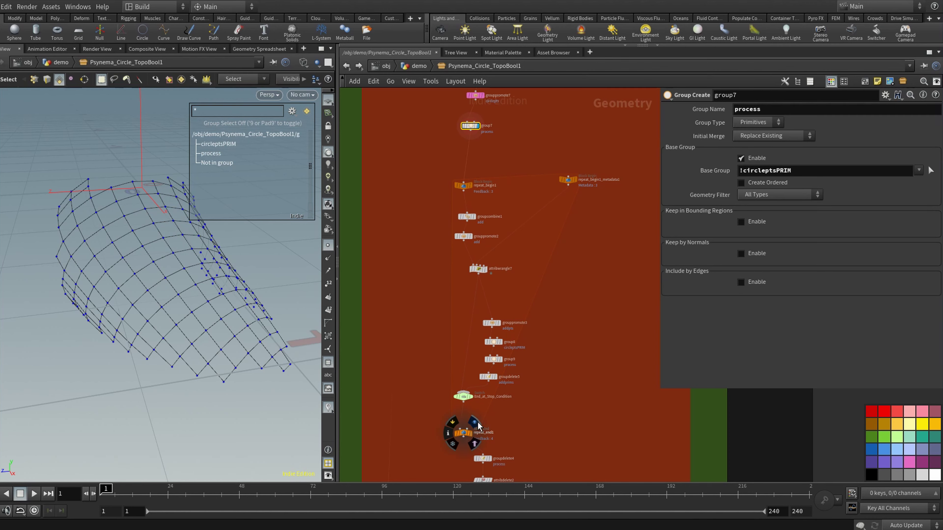
{"action": "left_click", "coordinate": [464, 434]}
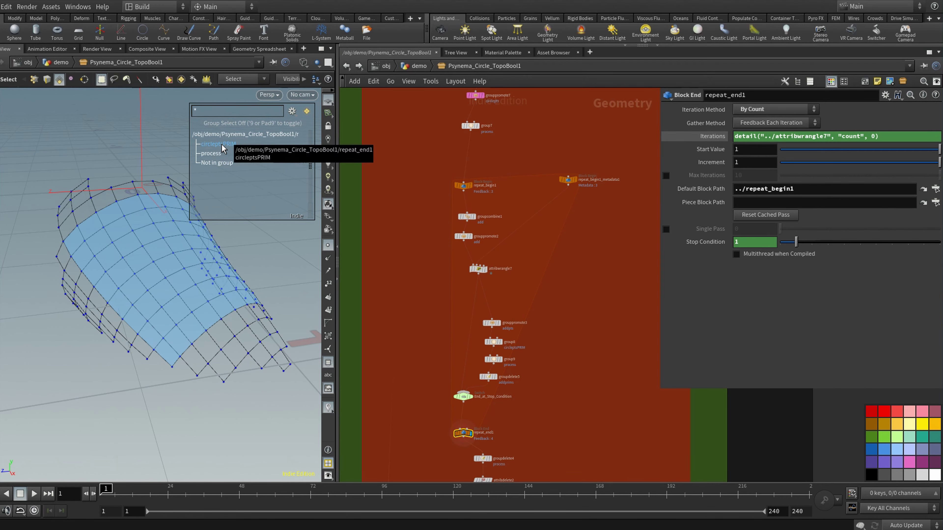
Examine the process primitive group on the repeat_end1 output from several angles around the patch.
{"action": "key", "text": "Escape"}
{"action": "left_click_drag", "start_coordinate": [267, 273], "coordinate": [263, 275]}
{"action": "left_click_drag", "start_coordinate": [263, 275], "coordinate": [261, 283]}
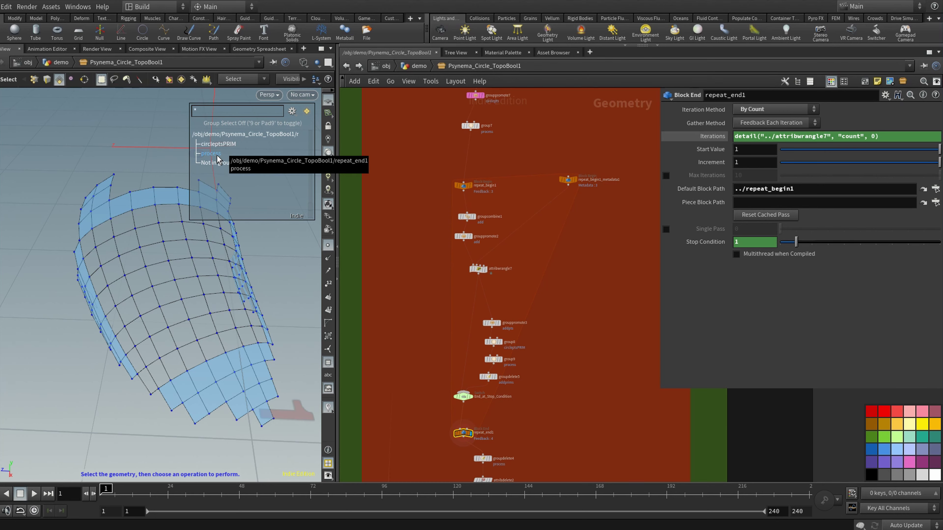
{"action": "left_click_drag", "start_coordinate": [97, 144], "coordinate": [155, 143], "text": "alt"}
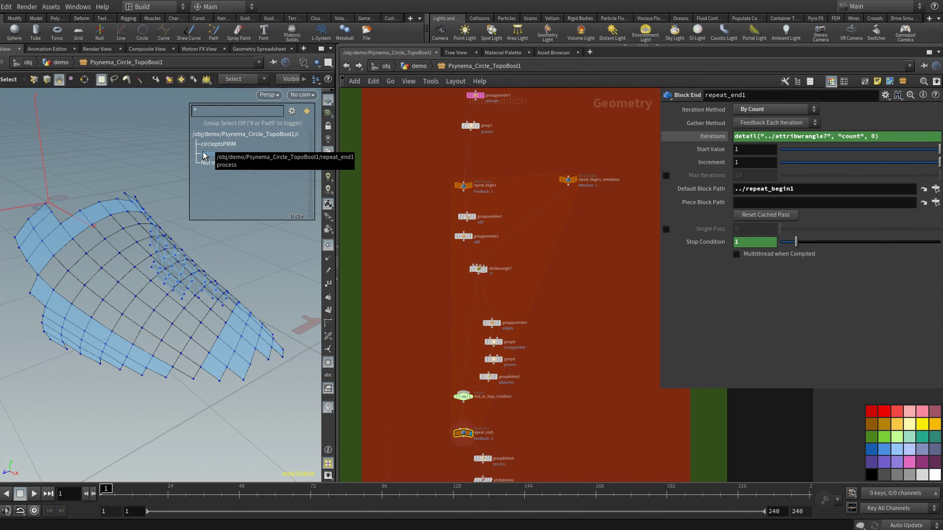
{"action": "middle_click_drag", "start_coordinate": [488, 196], "coordinate": [497, 220]}
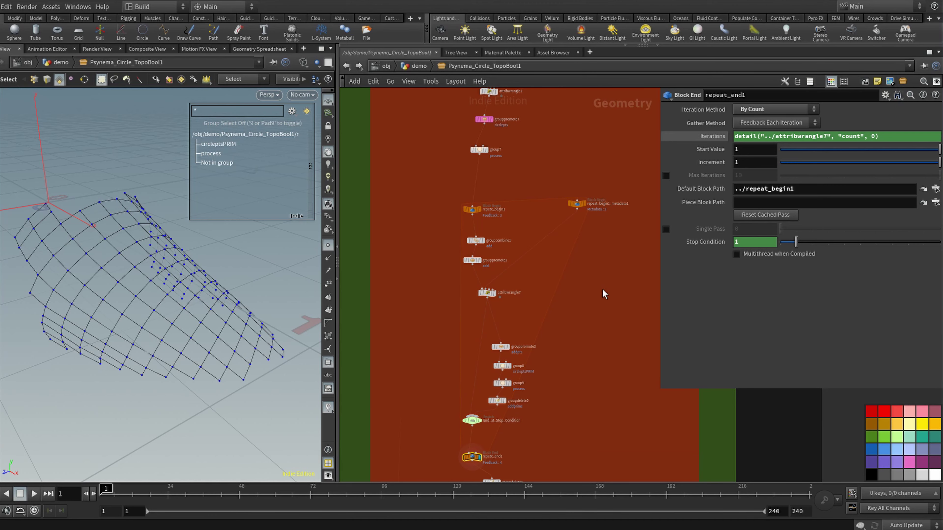
Examine the nodes and groups of the repeat loop, and display the Stop Condition expression of repeat_end1.
{"action": "middle_click_drag", "start_coordinate": [602, 289], "coordinate": [570, 205]}
{"action": "scroll", "coordinate": [523, 189], "scroll_direction": "up", "scroll_amount": 4}
{"action": "middle_click_drag", "start_coordinate": [504, 433], "coordinate": [538, 319]}
{"action": "mouse_move", "coordinate": [433, 376]}
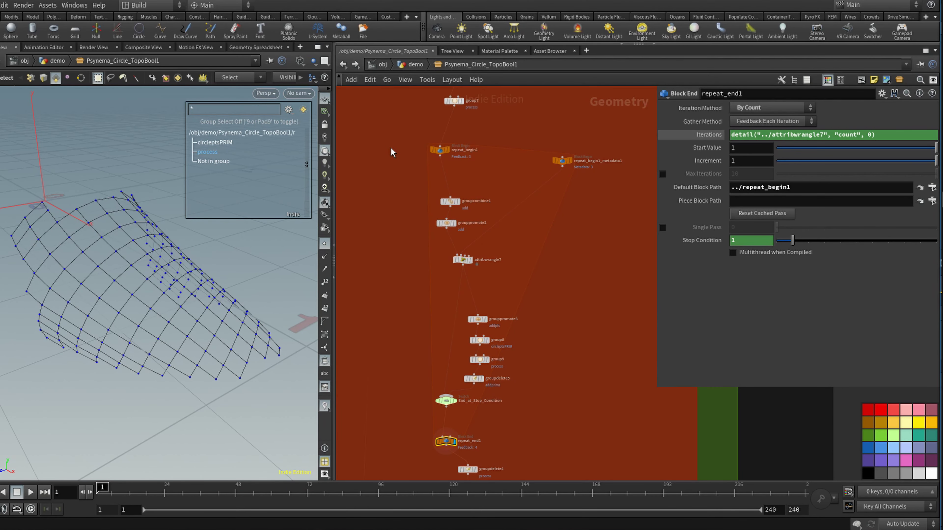
{"action": "scroll", "coordinate": [392, 152], "scroll_direction": "up", "scroll_amount": 1}
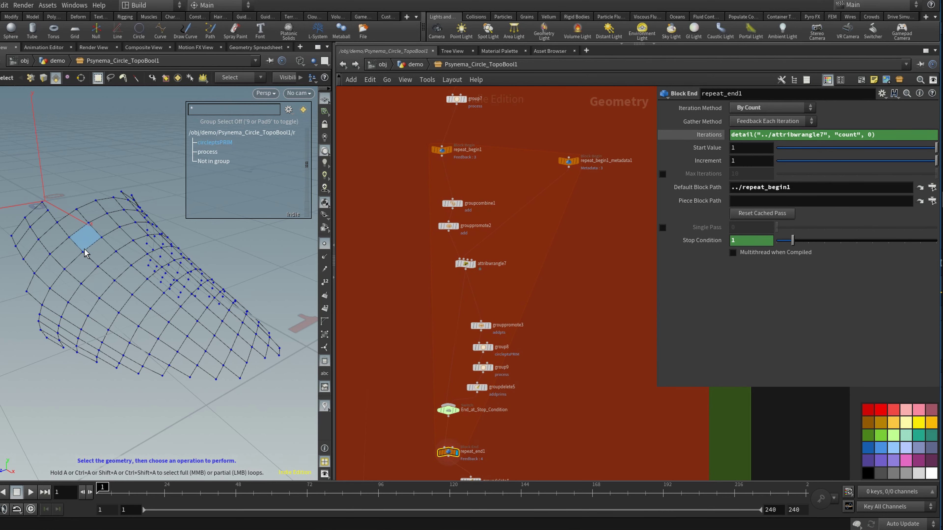
{"action": "middle_click_drag", "start_coordinate": [396, 394], "coordinate": [401, 368]}
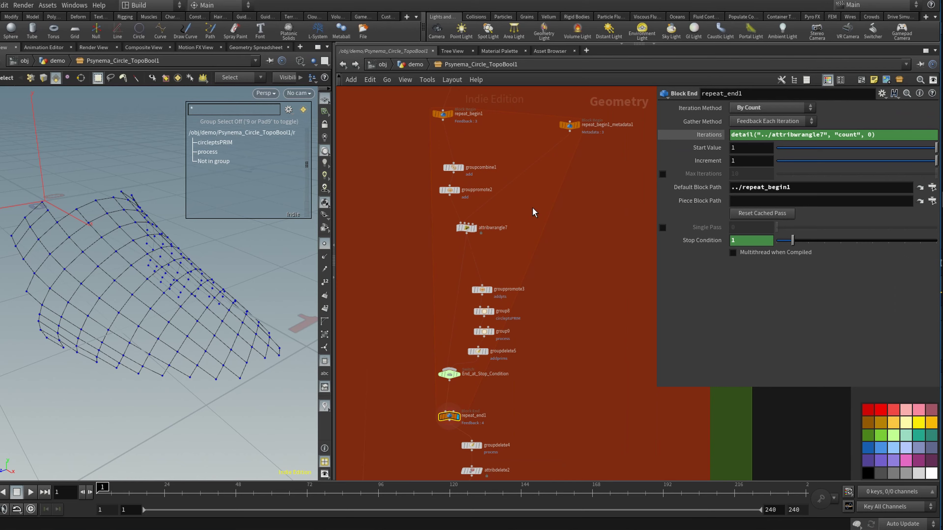
{"action": "left_click", "coordinate": [709, 241]}
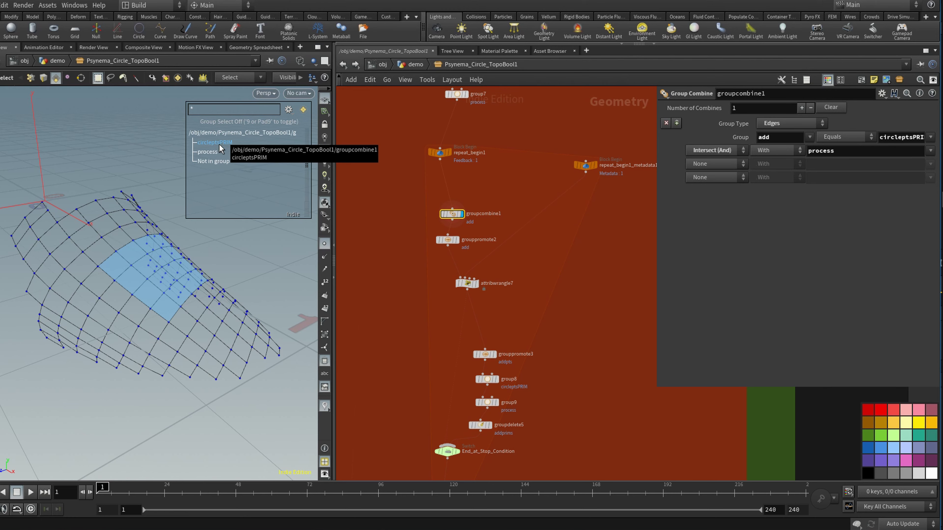
Reopen the repeat_end1 parameters to read its loop expressions, and look over the whole loop block.
{"action": "scroll", "coordinate": [385, 182], "scroll_direction": "down", "scroll_amount": 5}
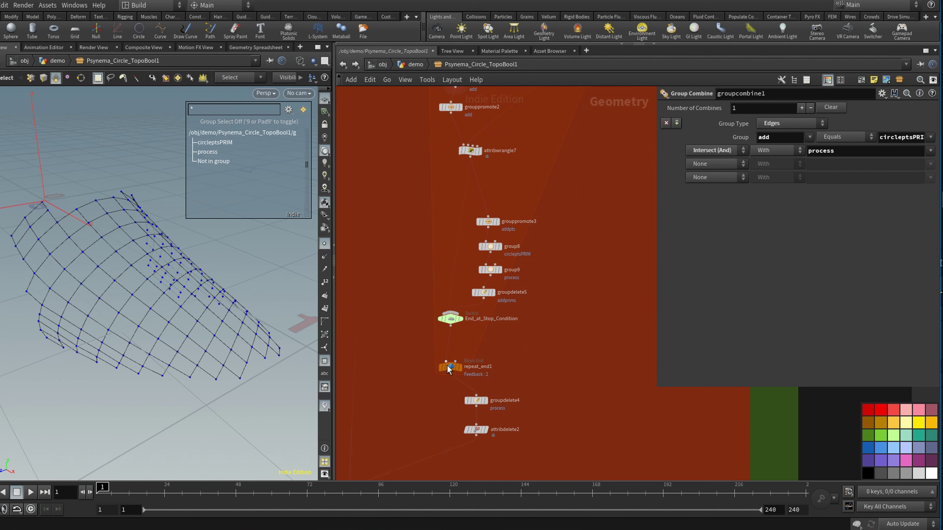
{"action": "left_click", "coordinate": [450, 370]}
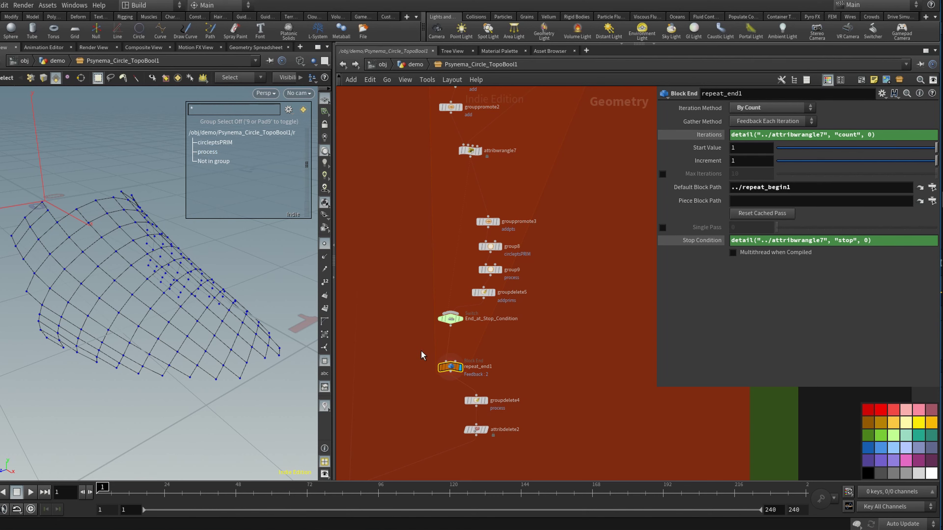
{"action": "middle_click_drag", "start_coordinate": [412, 271], "coordinate": [414, 345]}
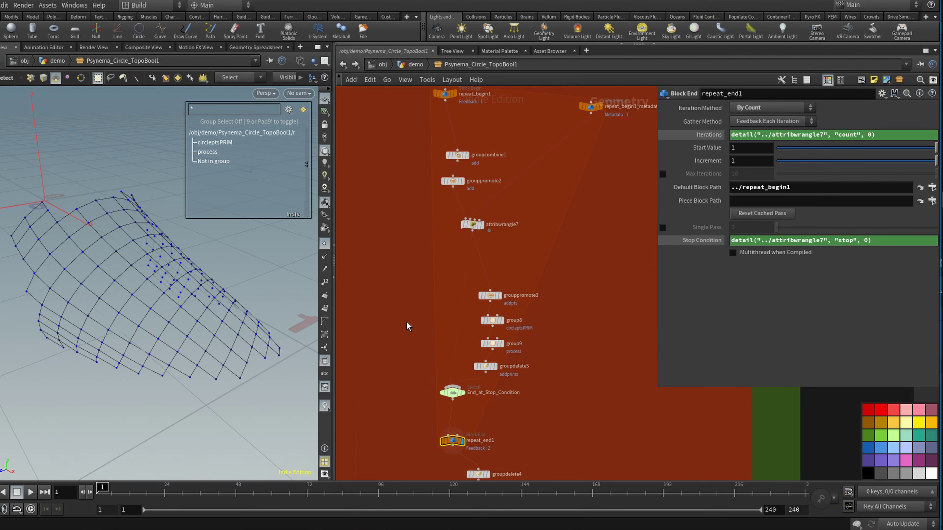
{"action": "scroll", "coordinate": [394, 316], "scroll_direction": "down", "scroll_amount": 3}
{"action": "scroll", "coordinate": [385, 310], "scroll_direction": "down", "scroll_amount": 1}
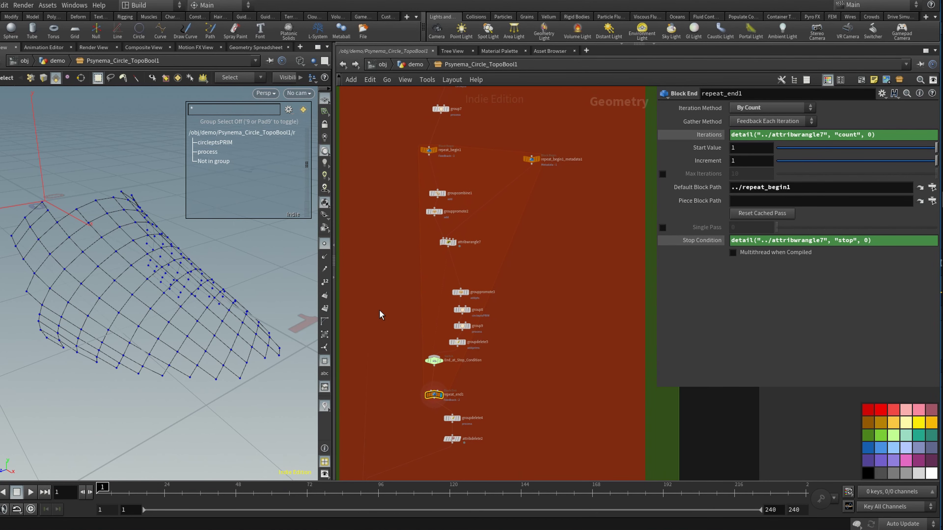
{"action": "middle_click_drag", "start_coordinate": [380, 312], "coordinate": [384, 321]}
{"action": "scroll", "coordinate": [391, 322], "scroll_direction": "up", "scroll_amount": 1}
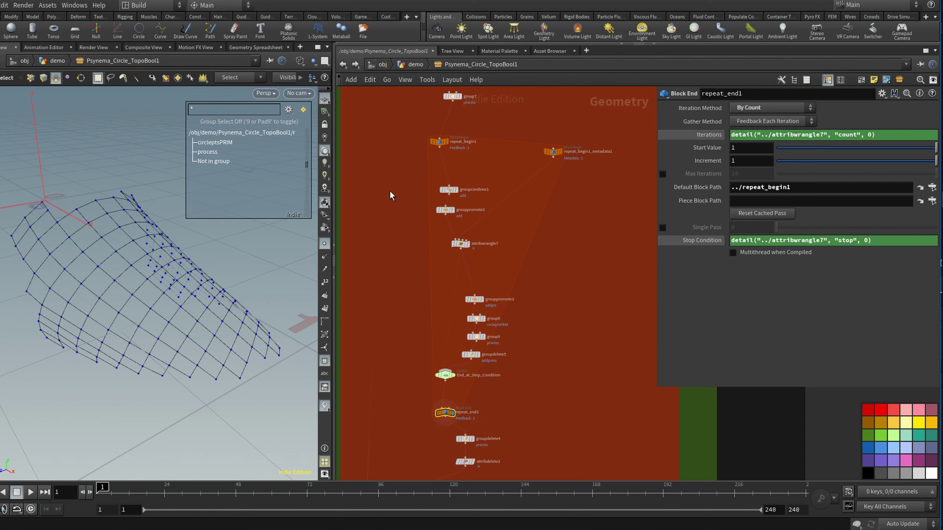
Search the available nodes for "forea" to view the For-Each variants.
{"action": "key", "text": "Tab"}
{"action": "type", "text": "forea"}
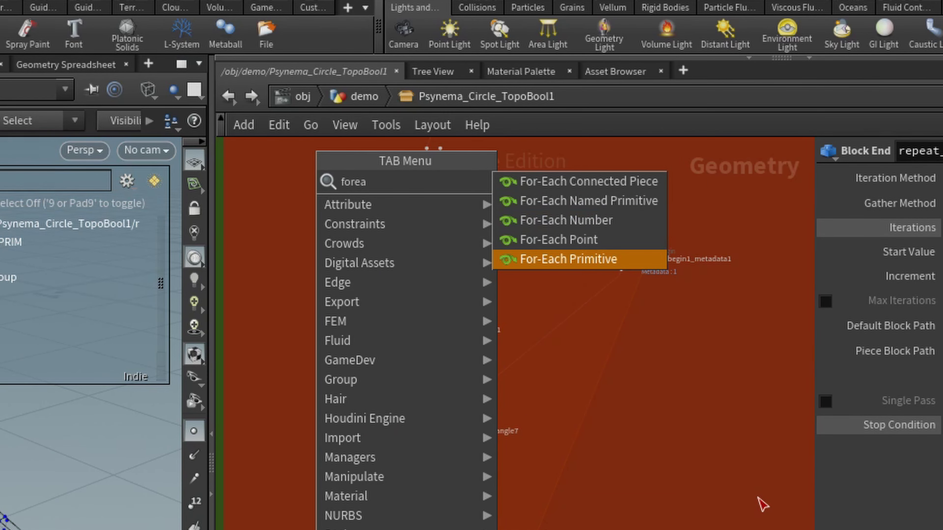
{"action": "left_click", "coordinate": [705, 469]}
Review the method and block path of repeat_begin1 and the iteration settings of repeat_end1.
{"action": "left_click", "coordinate": [409, 244]}
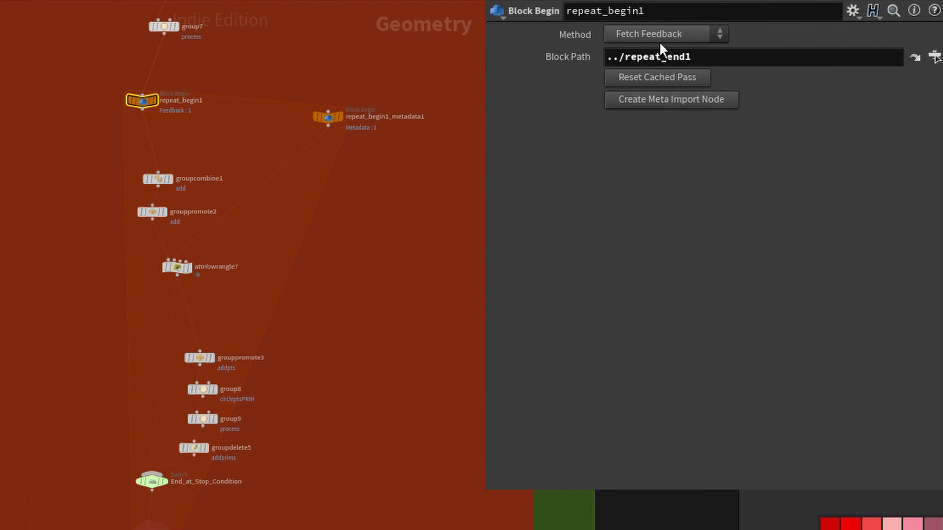
{"action": "left_click", "coordinate": [379, 319]}
{"action": "middle_click_drag", "start_coordinate": [407, 345], "coordinate": [405, 323]}
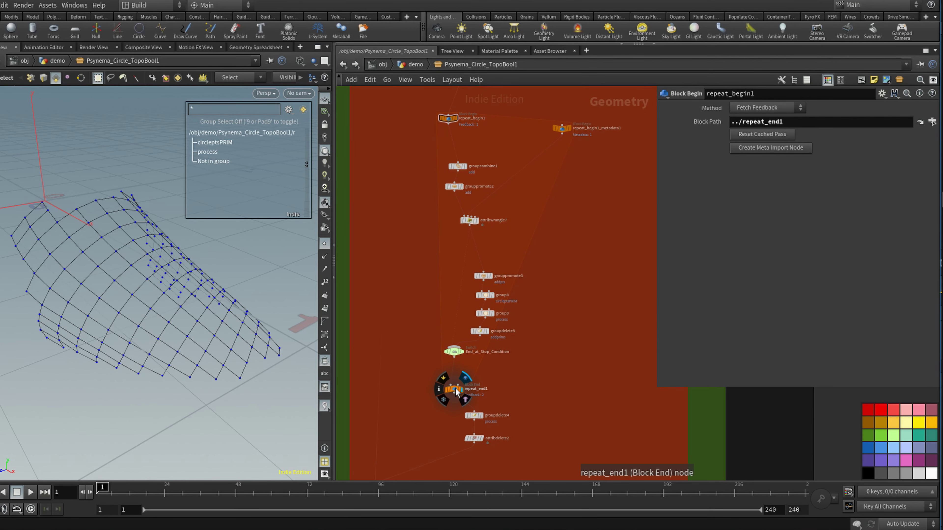
{"action": "left_click", "coordinate": [454, 389]}
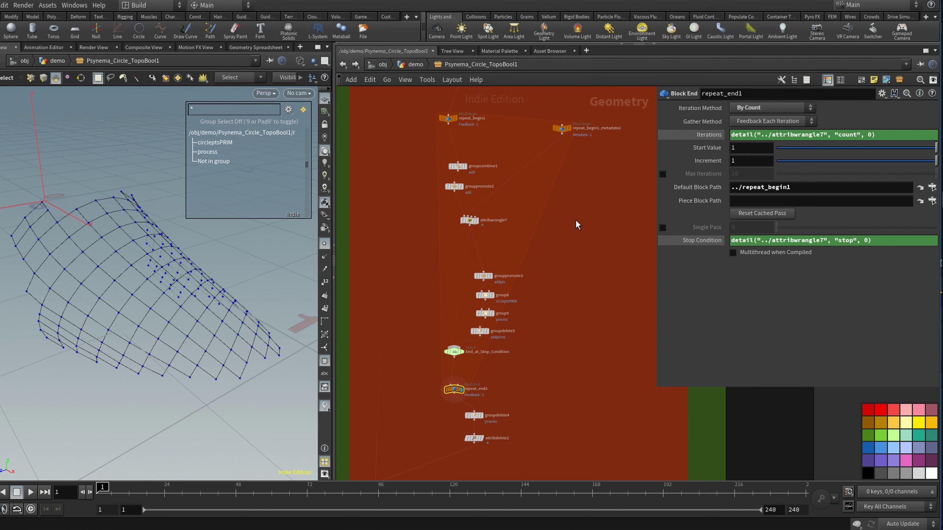
Open the VEX code of attribwrangle7 and check which nodes feed into it.
{"action": "scroll", "coordinate": [506, 221], "scroll_direction": "up", "scroll_amount": 3}
{"action": "left_click", "coordinate": [438, 225]}
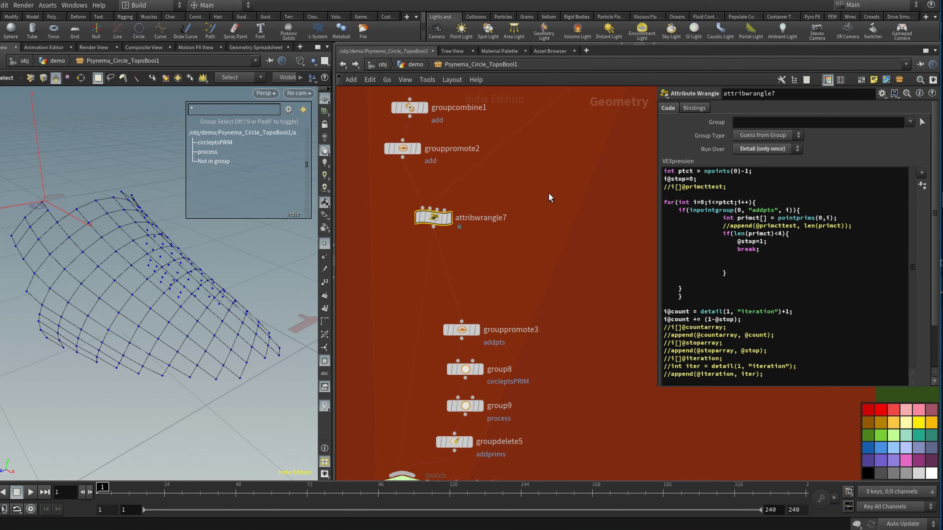
{"action": "middle_click_drag", "start_coordinate": [549, 191], "coordinate": [498, 337]}
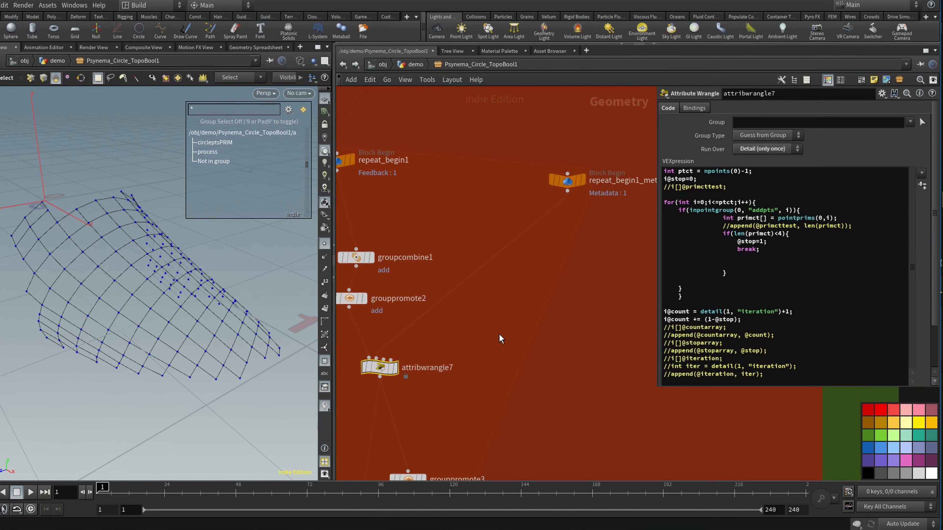
Inspect the repeat_begin1_metadata1 block and display the evaluated Iterations value of repeat_end1.
{"action": "left_click", "coordinate": [564, 186]}
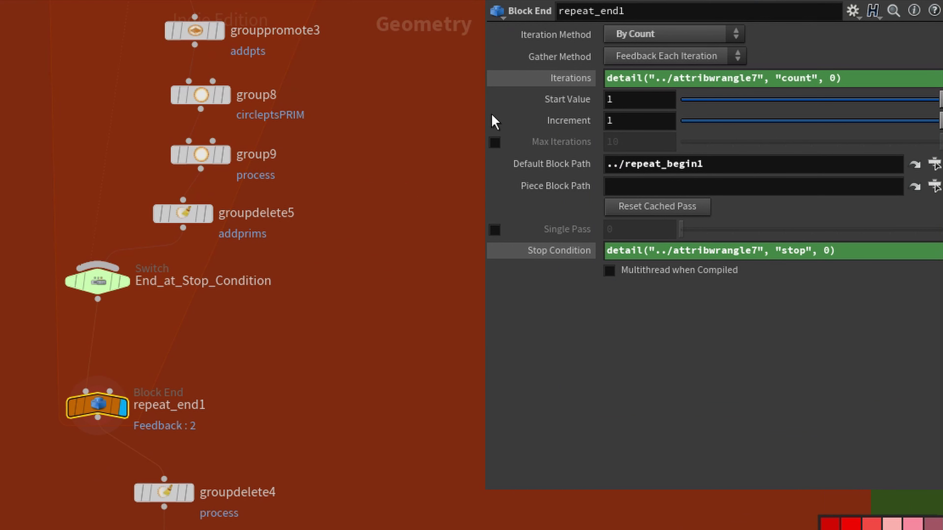
{"action": "mouse_move", "coordinate": [577, 78]}
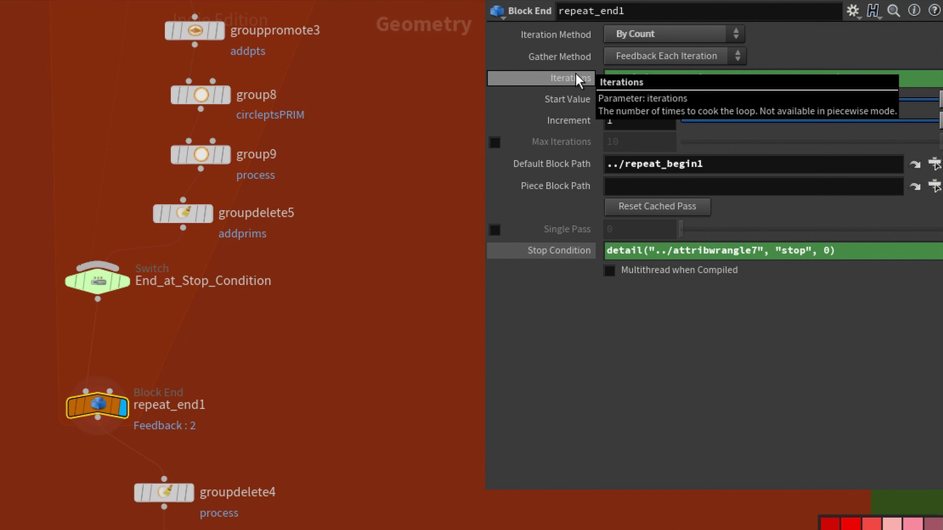
{"action": "left_click", "coordinate": [558, 78]}
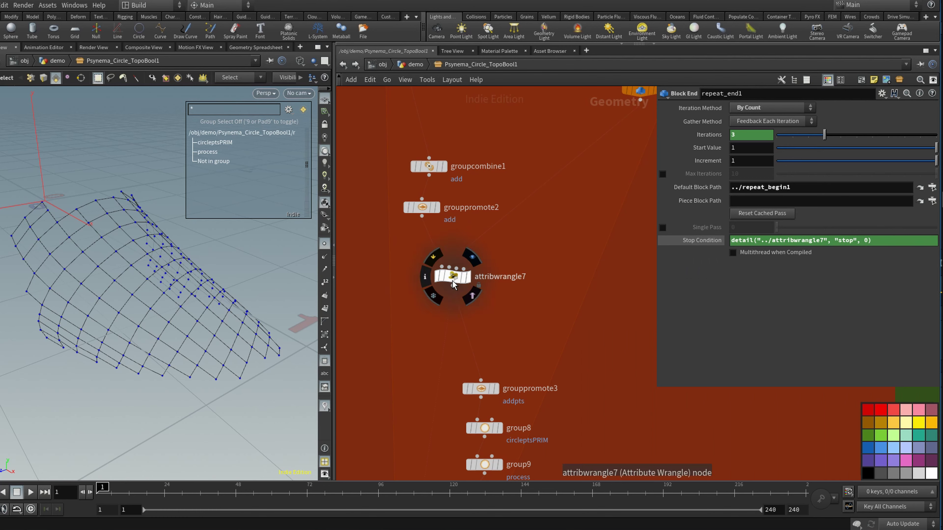
{"action": "left_click", "coordinate": [452, 283]}
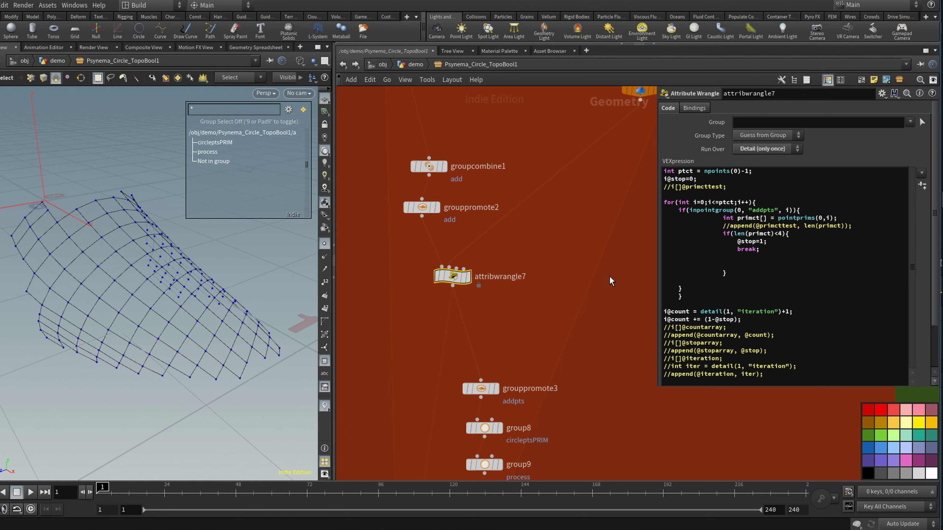
{"action": "left_click", "coordinate": [663, 330]}
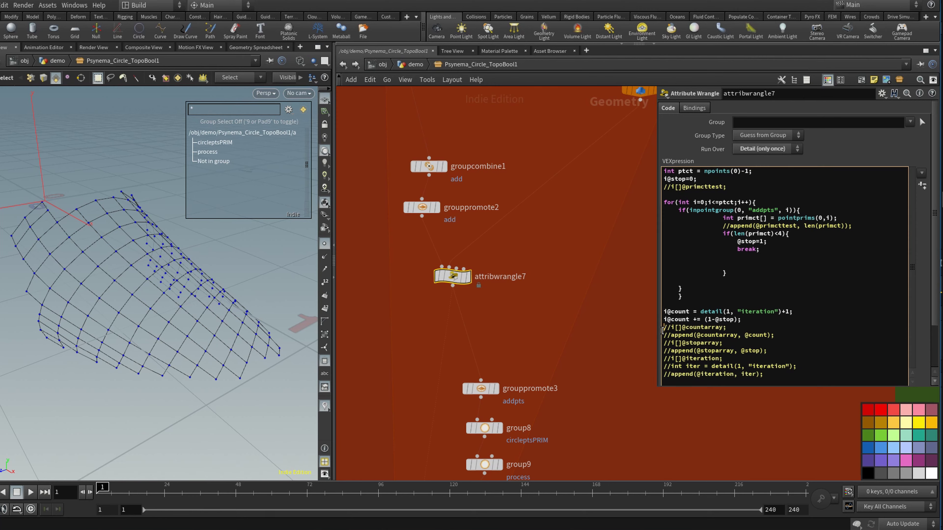
{"action": "key", "text": "Return"}
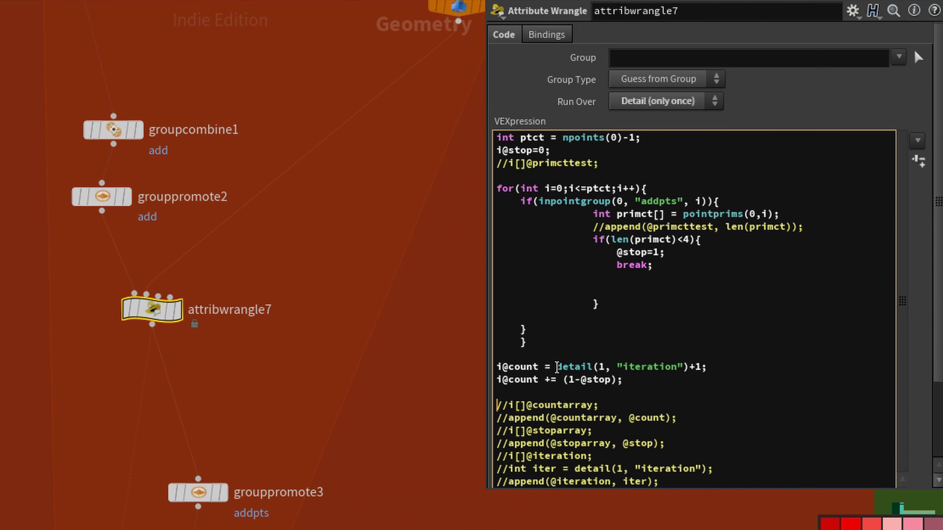
Examine the two i@count lines in the attribwrangle7 code and the nodes downstream of the wrangle.
{"action": "left_click_drag", "start_coordinate": [701, 312], "coordinate": [740, 311]}
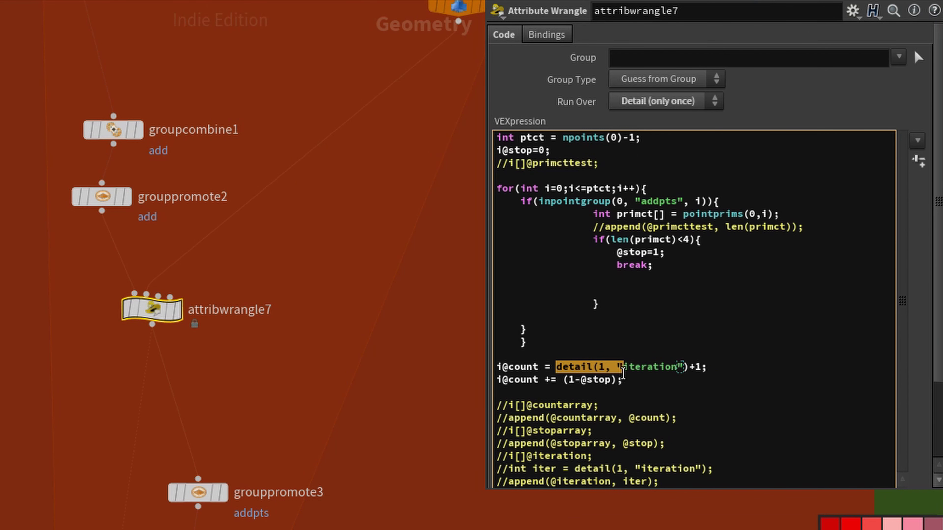
{"action": "middle_click_drag", "start_coordinate": [358, 277], "coordinate": [325, 348]}
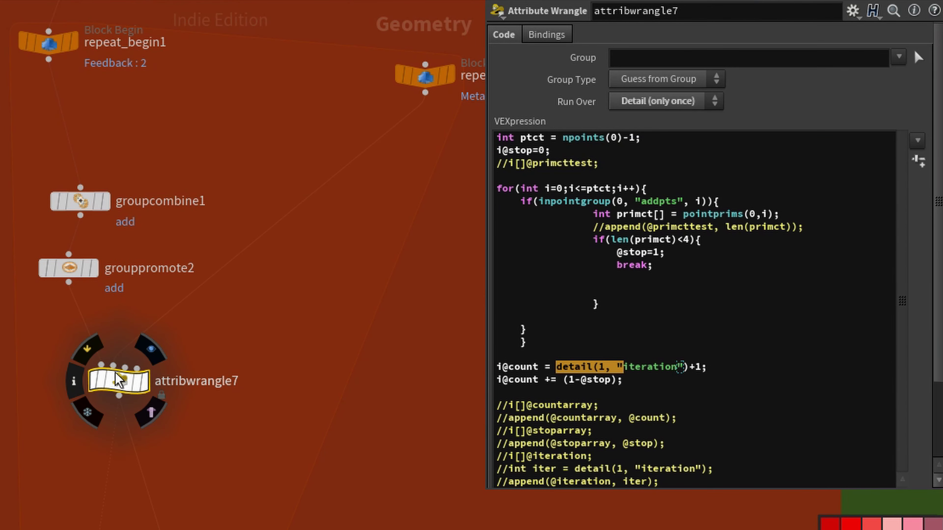
{"action": "left_click", "coordinate": [567, 368]}
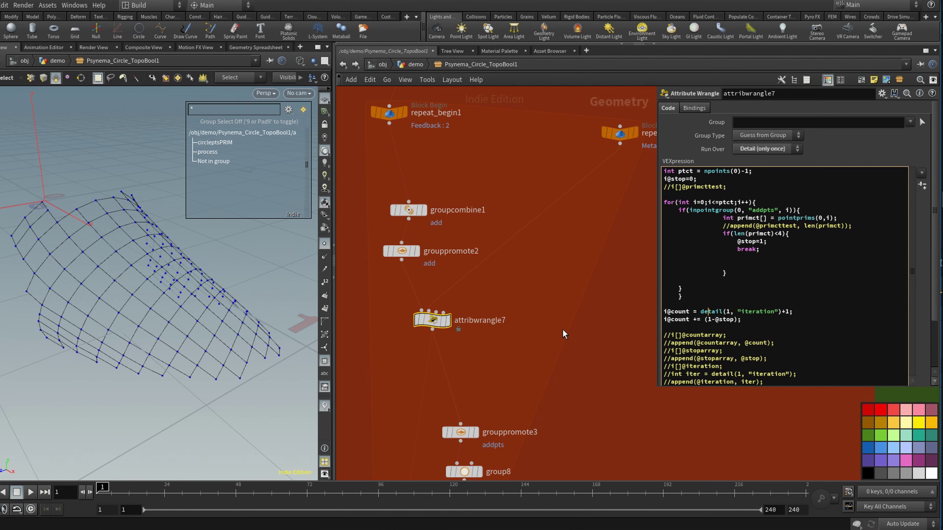
{"action": "left_click_drag", "start_coordinate": [664, 320], "coordinate": [745, 320]}
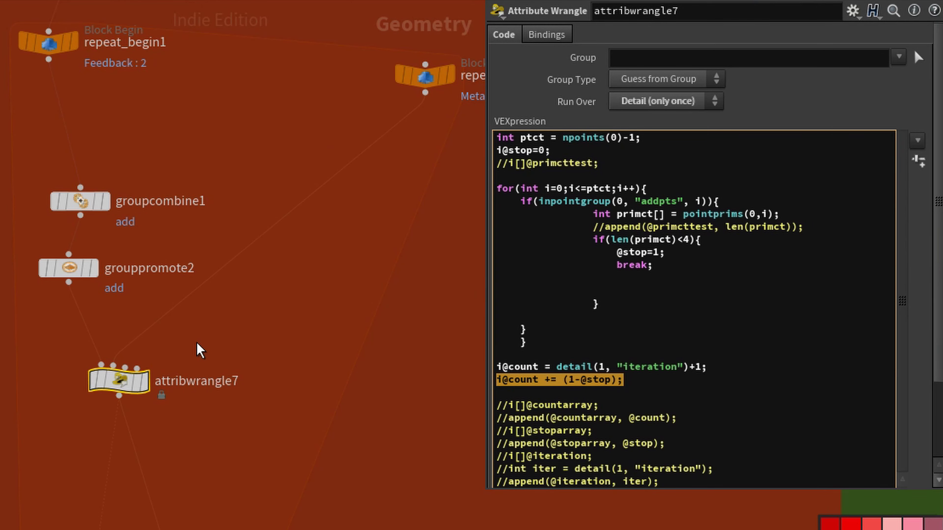
{"action": "middle_click_drag", "start_coordinate": [298, 398], "coordinate": [333, 136]}
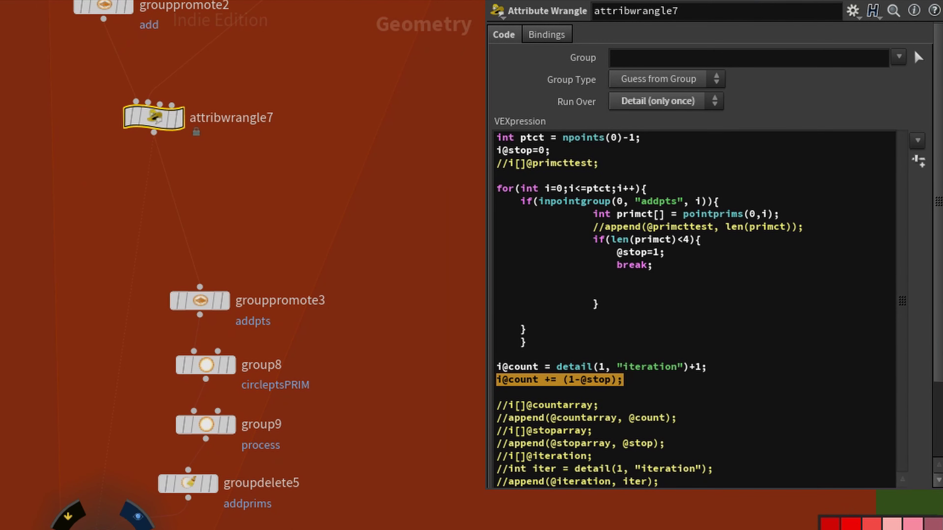
{"action": "middle_click_drag", "start_coordinate": [208, 520], "coordinate": [196, 341]}
{"action": "left_click", "coordinate": [123, 432]}
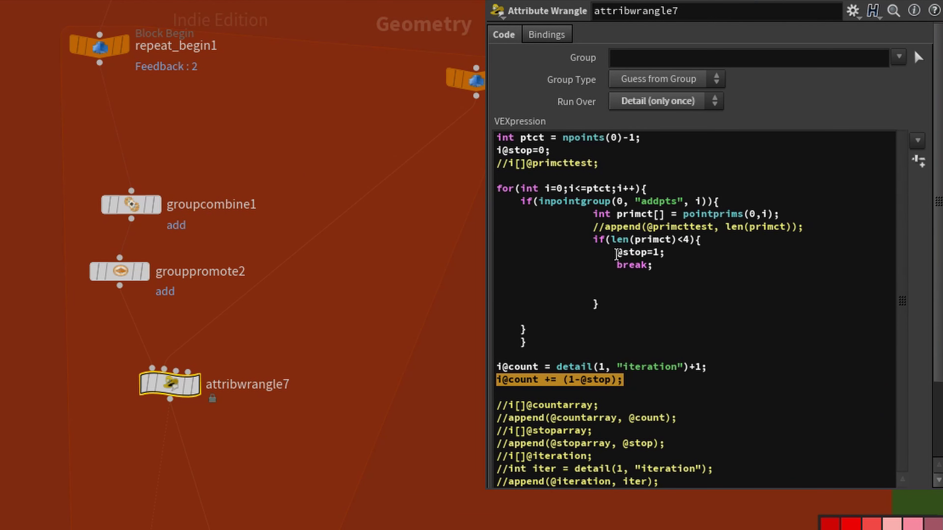
{"action": "left_click_drag", "start_coordinate": [627, 253], "coordinate": [649, 254]}
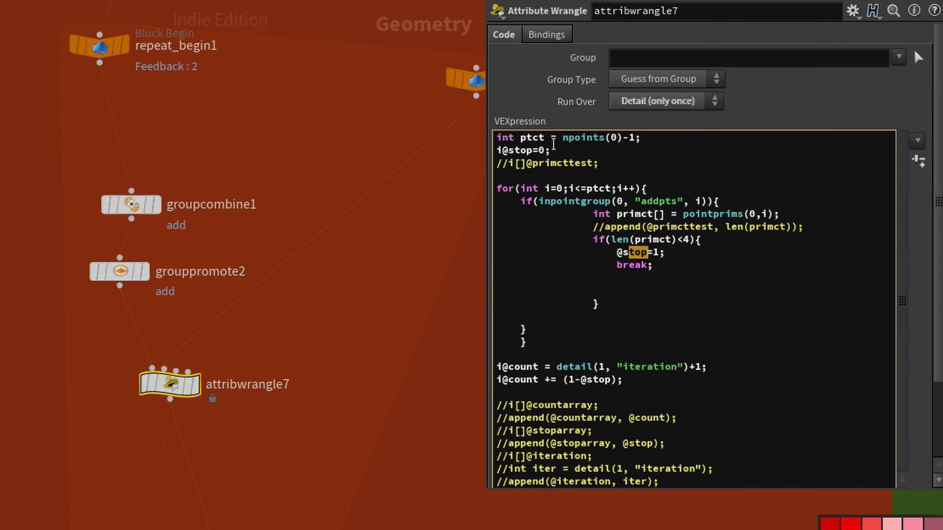
{"action": "middle_click", "coordinate": [645, 257]}
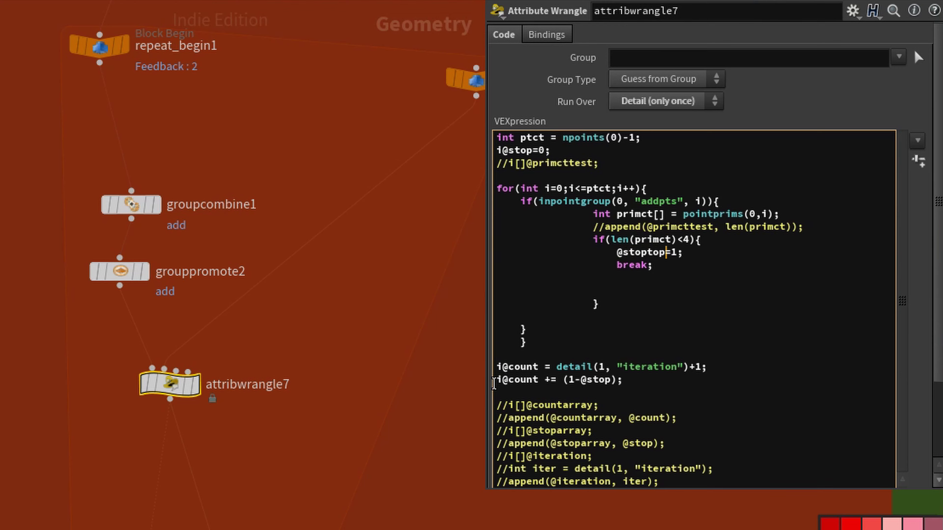
{"action": "left_click_drag", "start_coordinate": [497, 385], "coordinate": [617, 382]}
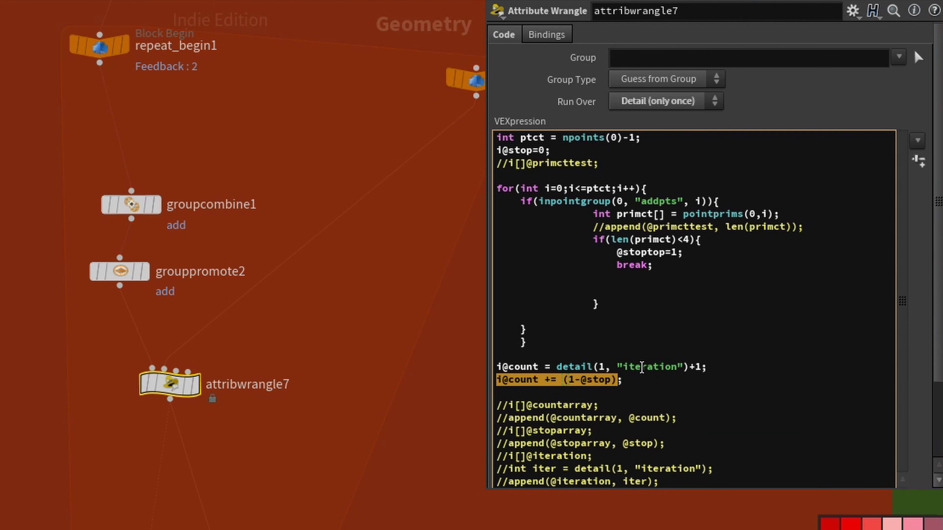
{"action": "left_click", "coordinate": [688, 324]}
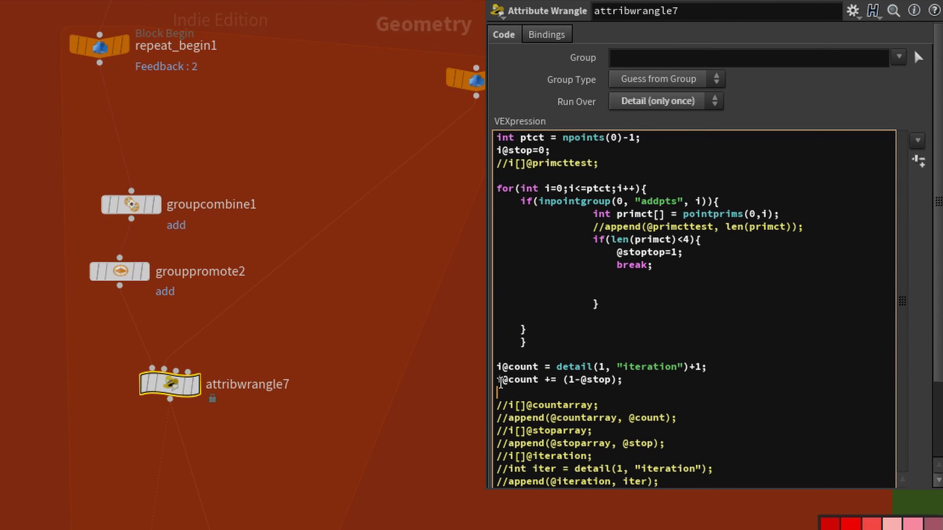
{"action": "left_click_drag", "start_coordinate": [497, 379], "coordinate": [624, 384]}
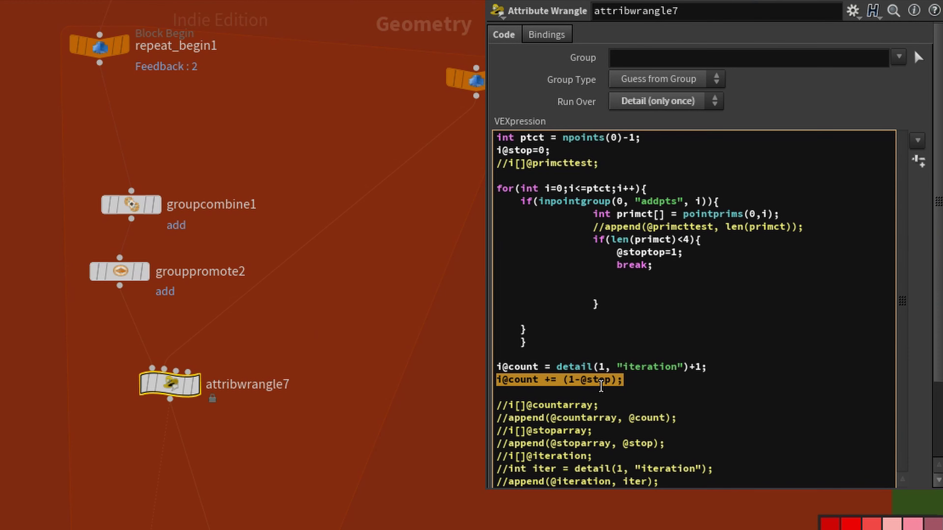
{"action": "left_click", "coordinate": [581, 380]}
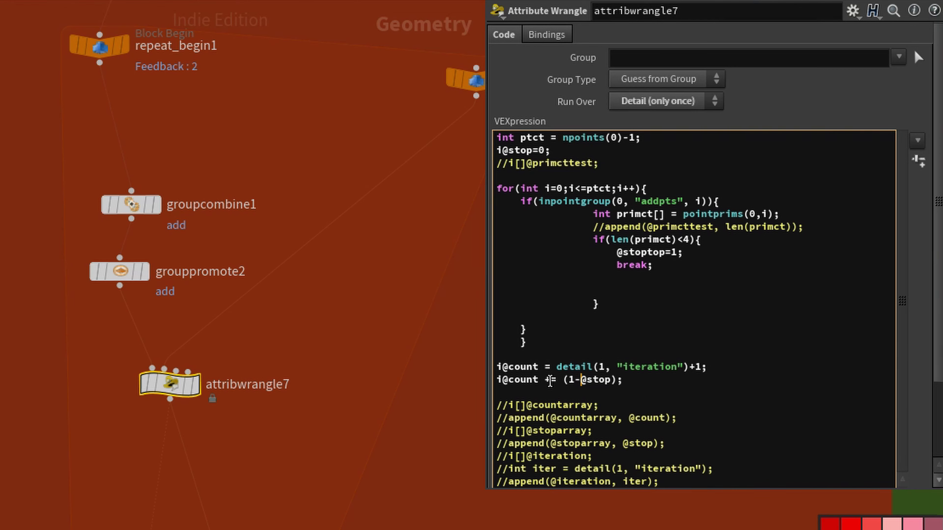
{"action": "left_click_drag", "start_coordinate": [551, 380], "coordinate": [499, 379]}
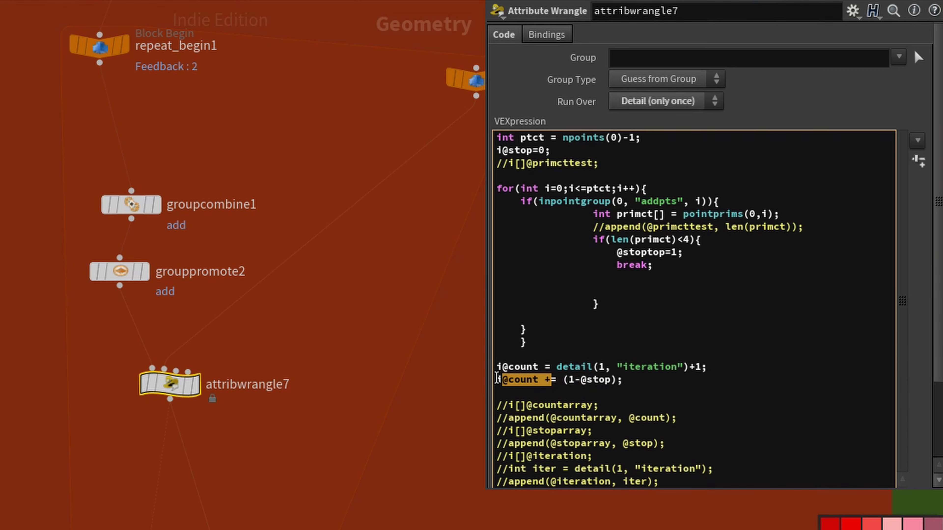
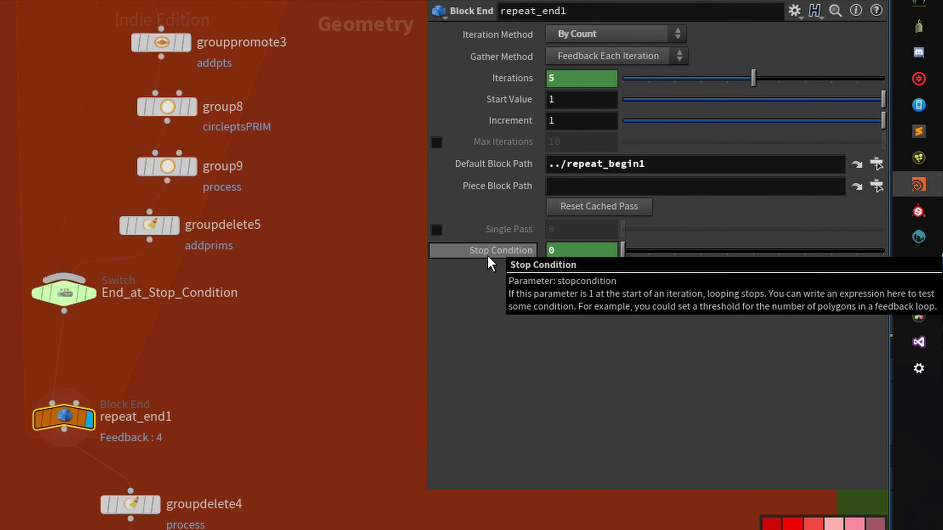
Enable Single Pass at 0 on the repeat_end1 block and display the groupcombine1 node.
{"action": "middle_click_drag", "start_coordinate": [359, 232], "coordinate": [349, 460]}
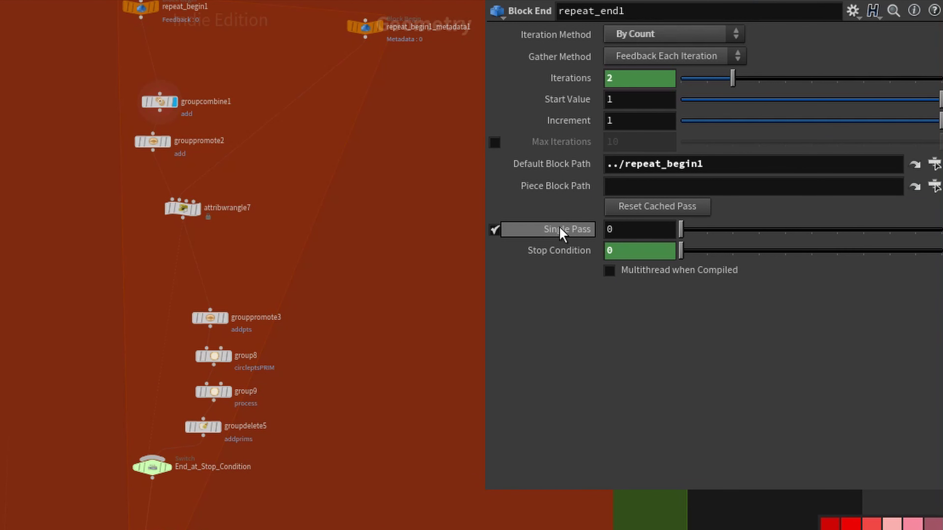
{"action": "middle_click_drag", "start_coordinate": [299, 120], "coordinate": [355, 283]}
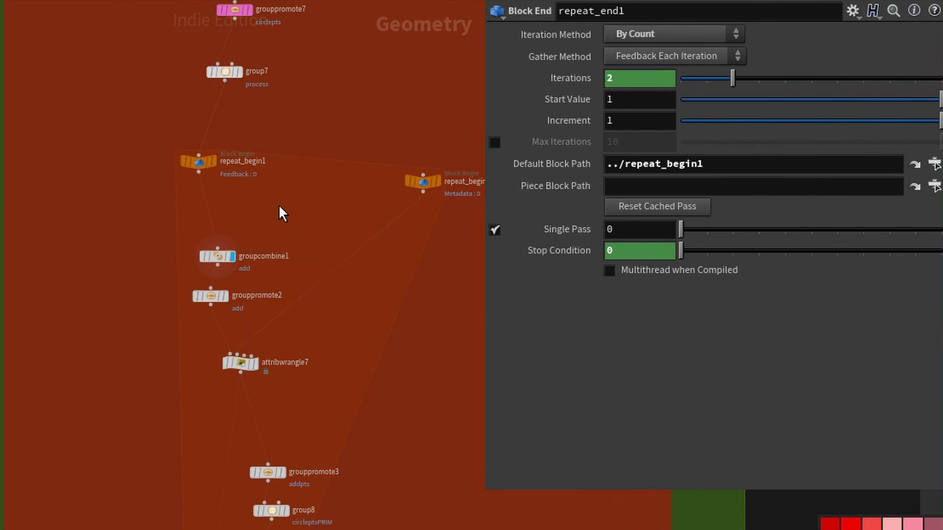
{"action": "scroll", "coordinate": [282, 214], "scroll_direction": "up", "scroll_amount": 3}
Inspect the parameters of repeat_begin1 and of its metadata block, repeat_begin1_metadata1.
{"action": "middle_click_drag", "start_coordinate": [315, 211], "coordinate": [259, 221]}
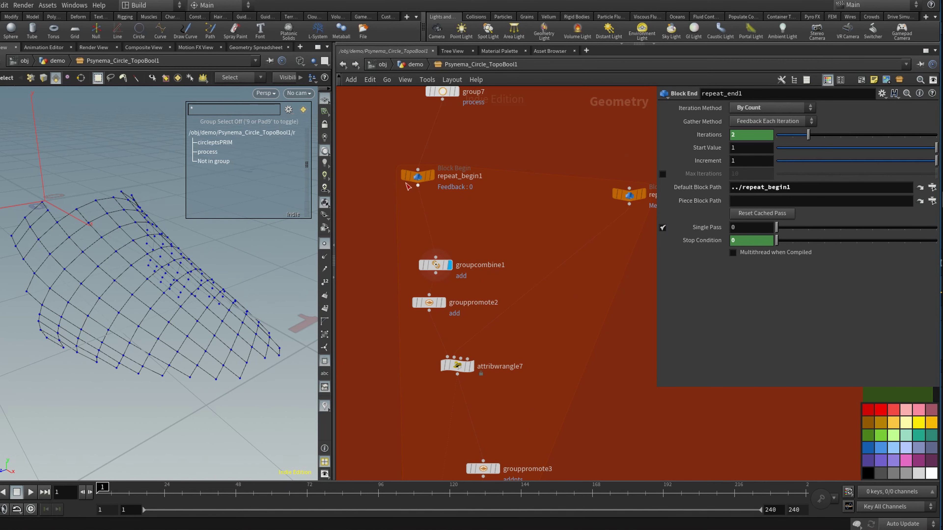
{"action": "left_click", "coordinate": [406, 183]}
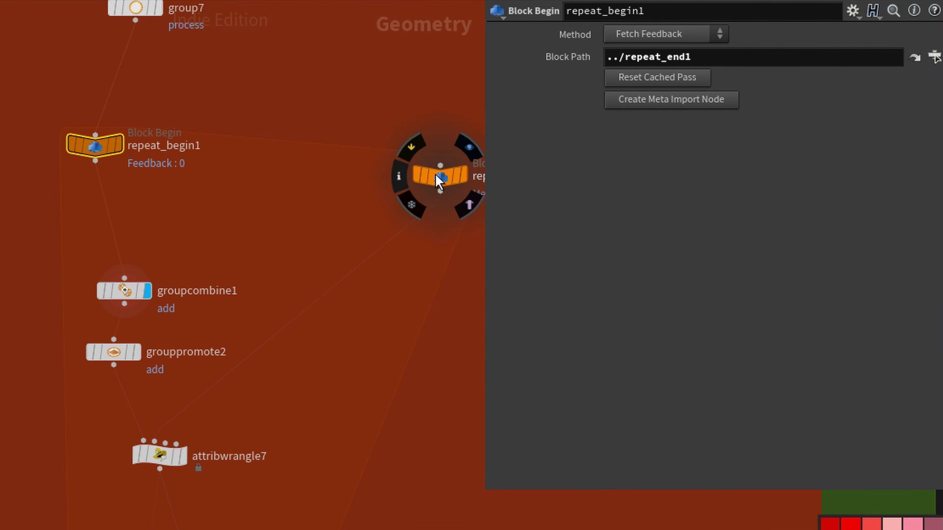
{"action": "left_click", "coordinate": [440, 176]}
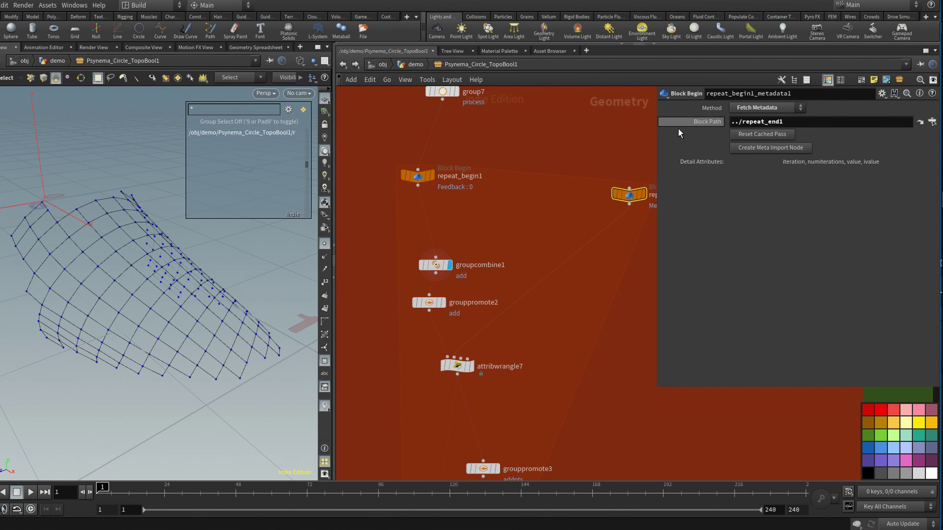
Move the groupcombine1 node slightly up, closer to repeat_begin1.
{"action": "middle_click_drag", "start_coordinate": [519, 244], "coordinate": [511, 222]}
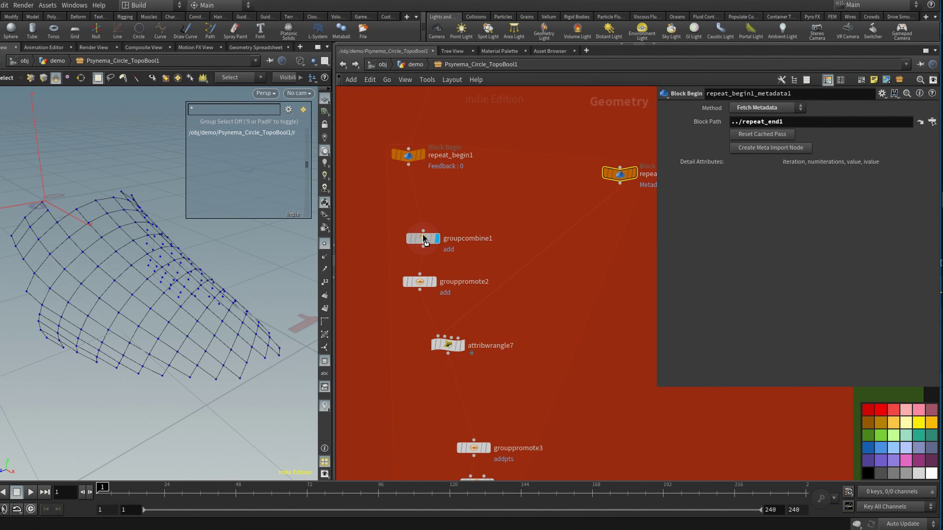
{"action": "left_click_drag", "start_coordinate": [425, 246], "coordinate": [415, 222]}
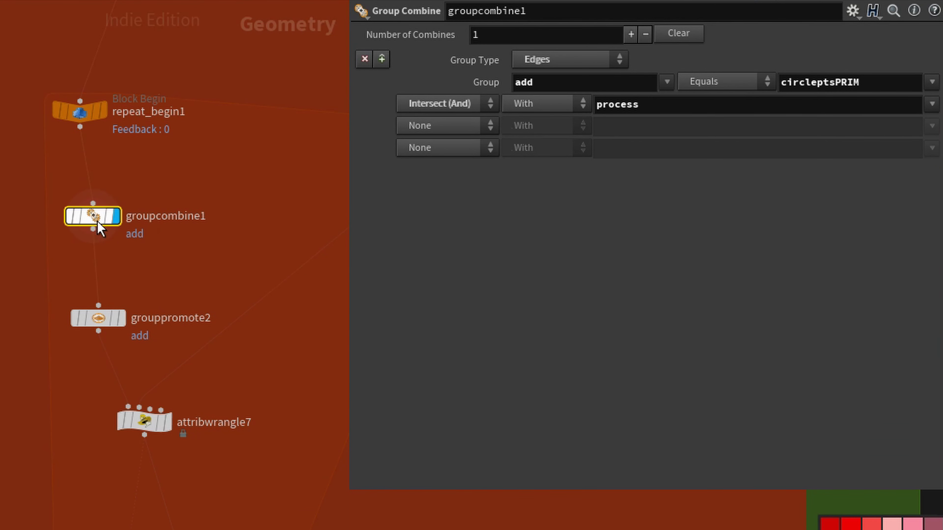
Highlight groupcombine1's circleptsPRIM primitive group and add edge group in the viewport, and display grouppromote2 with its parameters.
{"action": "mouse_move", "coordinate": [98, 225]}
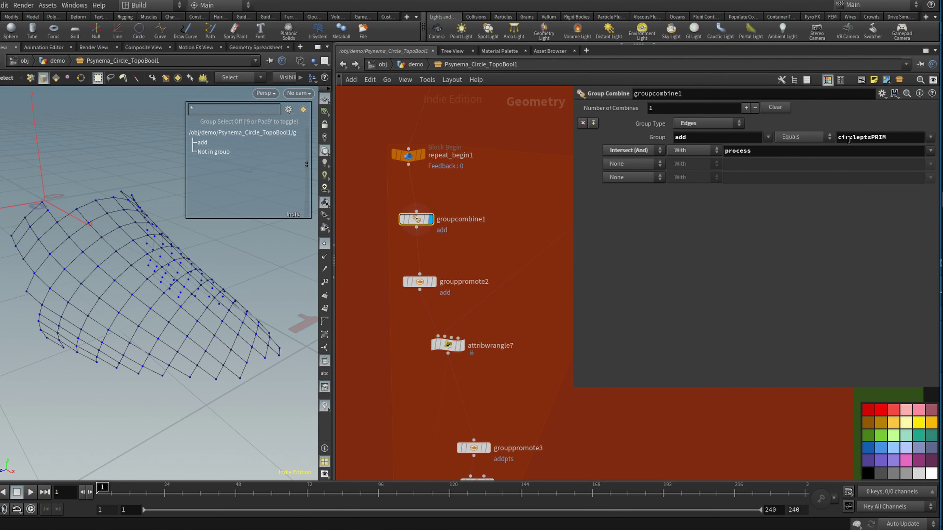
{"action": "left_click", "coordinate": [58, 77]}
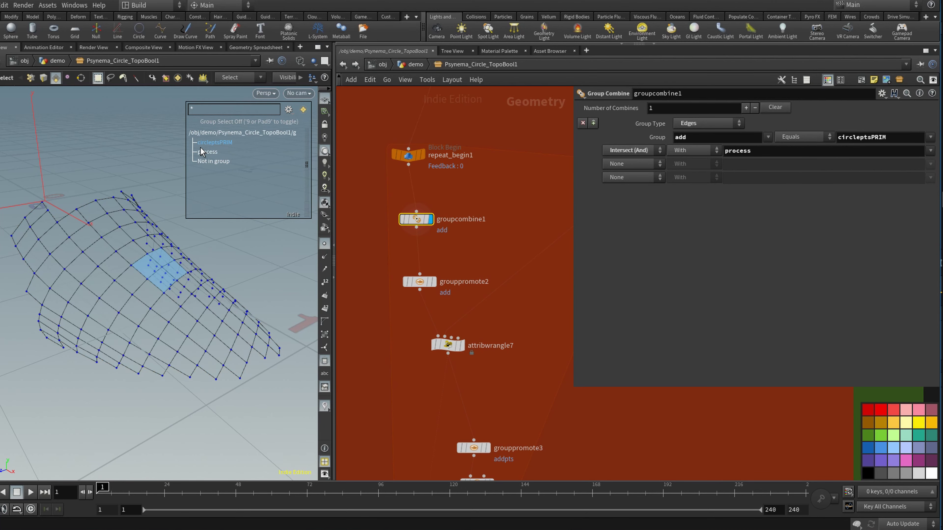
{"action": "key", "text": "3"}
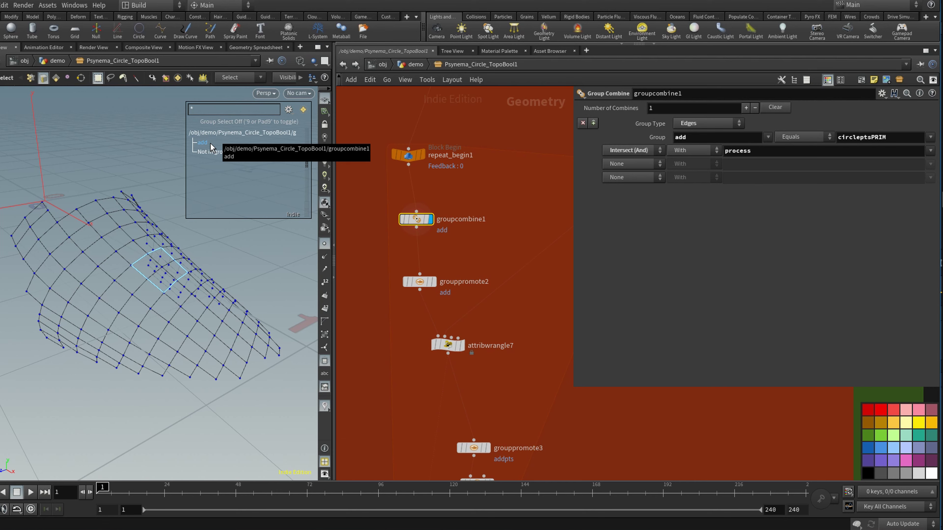
{"action": "left_click", "coordinate": [421, 284]}
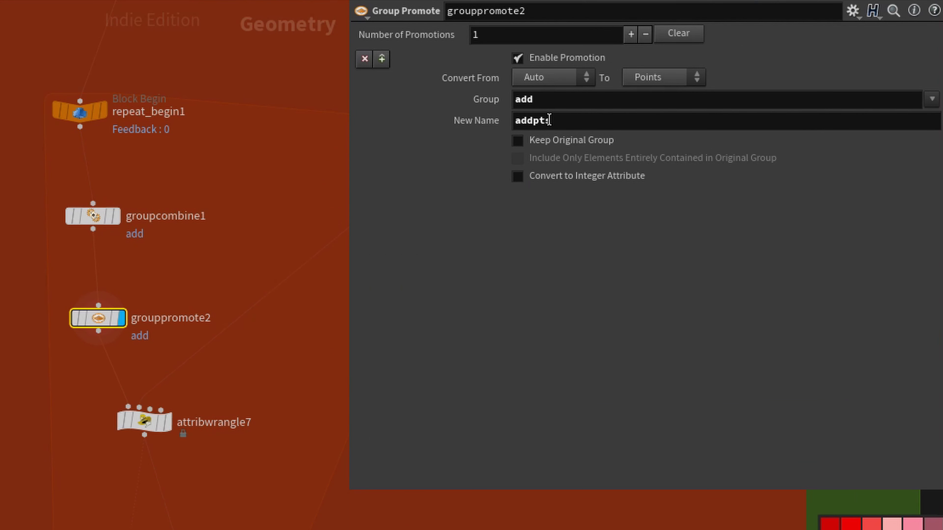
Try Points as the group type of groupcombine1 and restore it to Edges.
{"action": "left_click", "coordinate": [106, 214]}
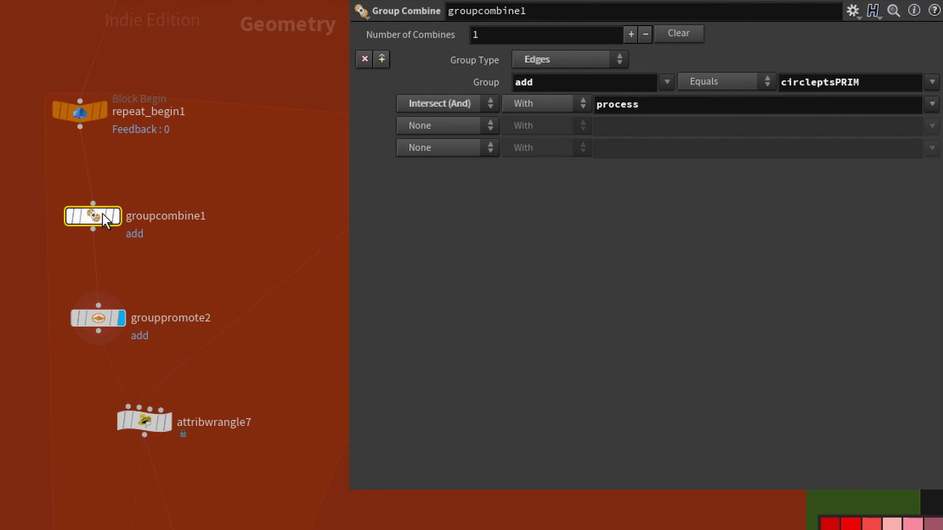
{"action": "left_click", "coordinate": [576, 63]}
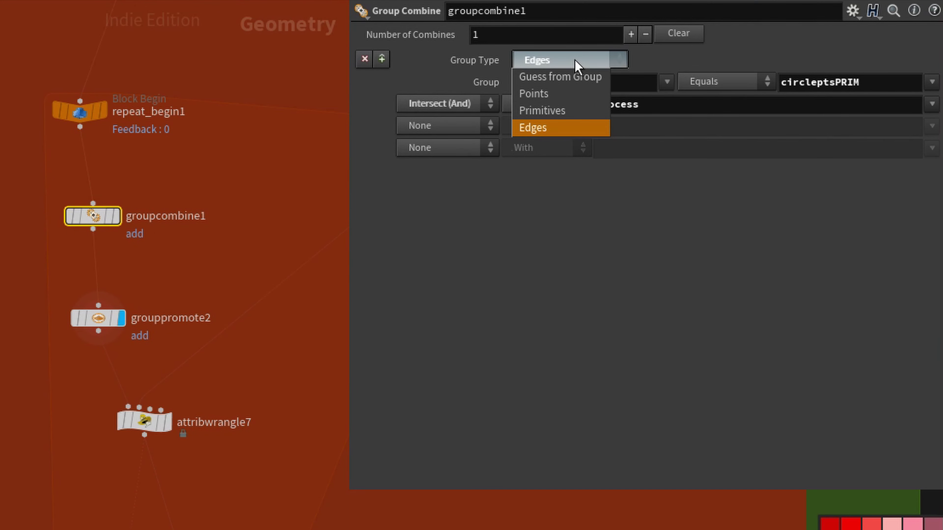
{"action": "left_click", "coordinate": [554, 97]}
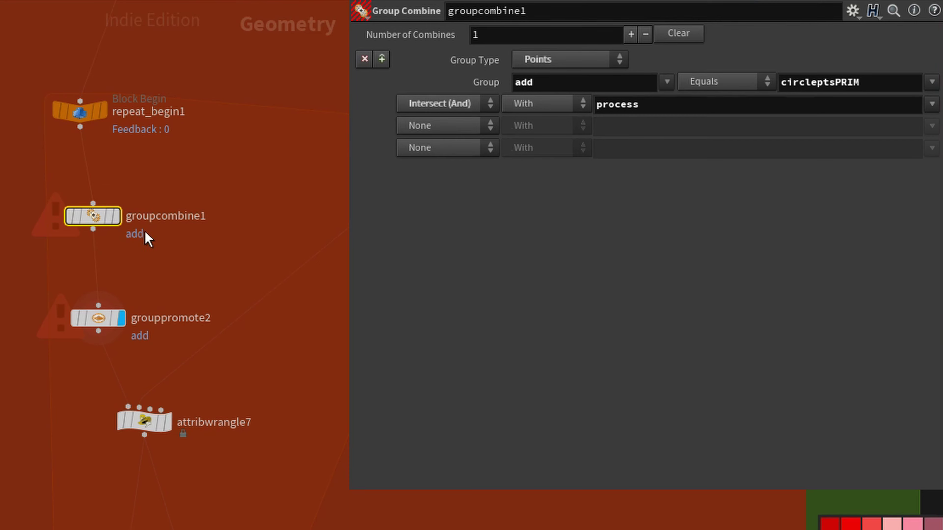
{"action": "left_click", "coordinate": [546, 62]}
{"action": "left_click", "coordinate": [690, 164]}
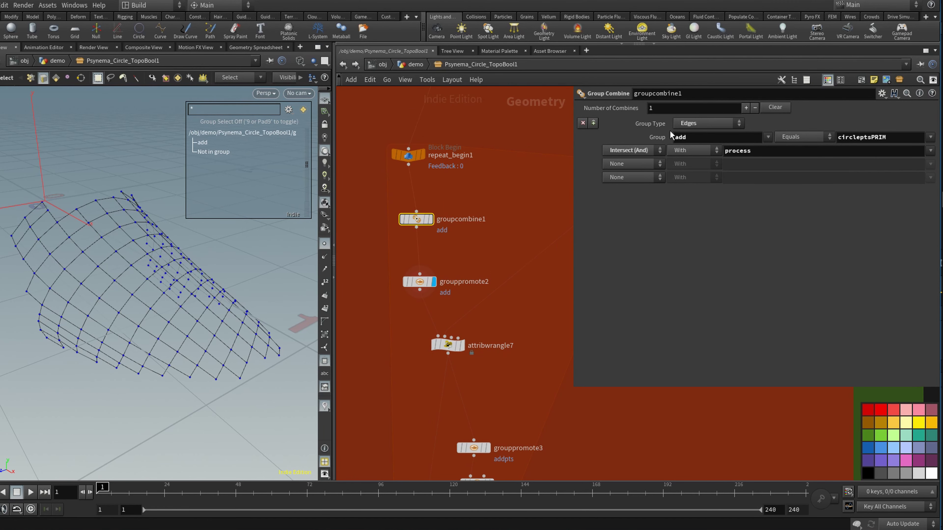
Open grouppromote2 and examine its point groups in the viewport.
{"action": "left_click", "coordinate": [420, 283]}
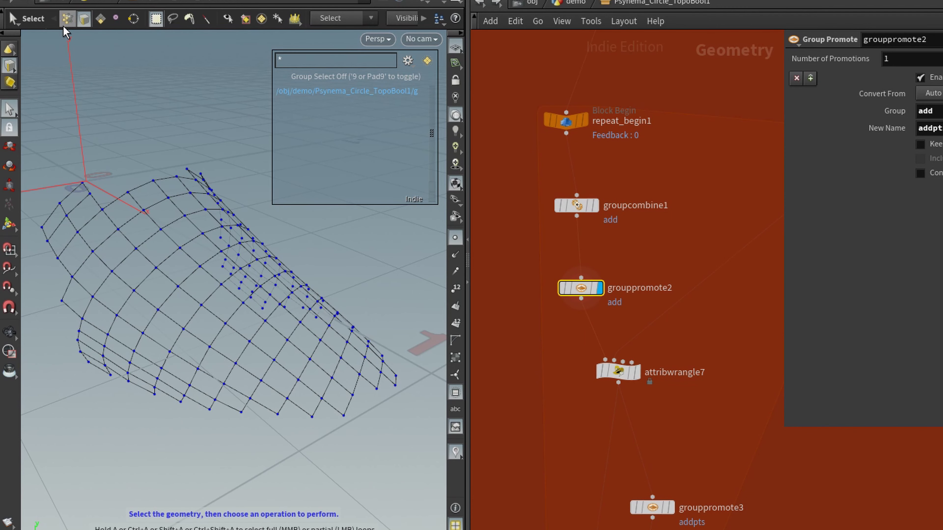
{"action": "left_click", "coordinate": [29, 79]}
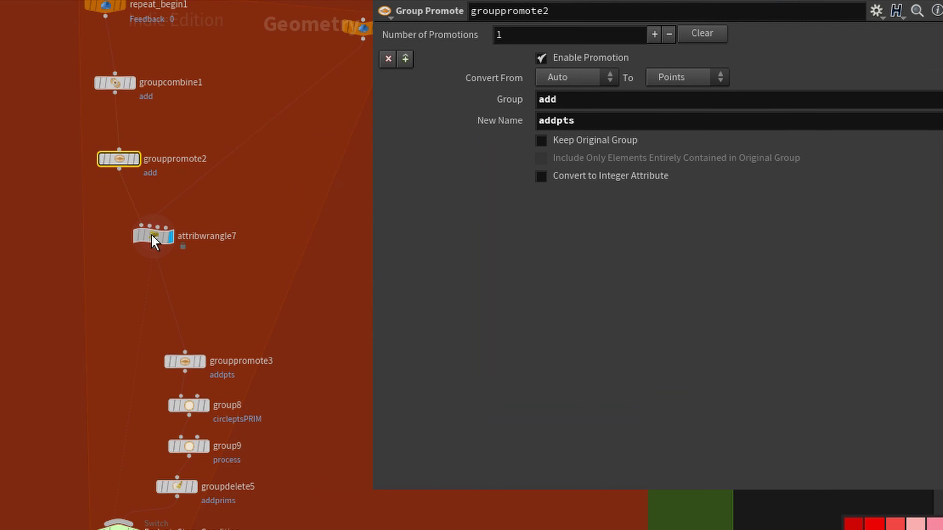
Display attribwrangle7, open its code and remove the commented-out debug lines.
{"action": "left_click", "coordinate": [439, 278]}
{"action": "middle_click_drag", "start_coordinate": [497, 259], "coordinate": [438, 336]}
{"action": "middle_click_drag", "start_coordinate": [153, 326], "coordinate": [171, 328]}
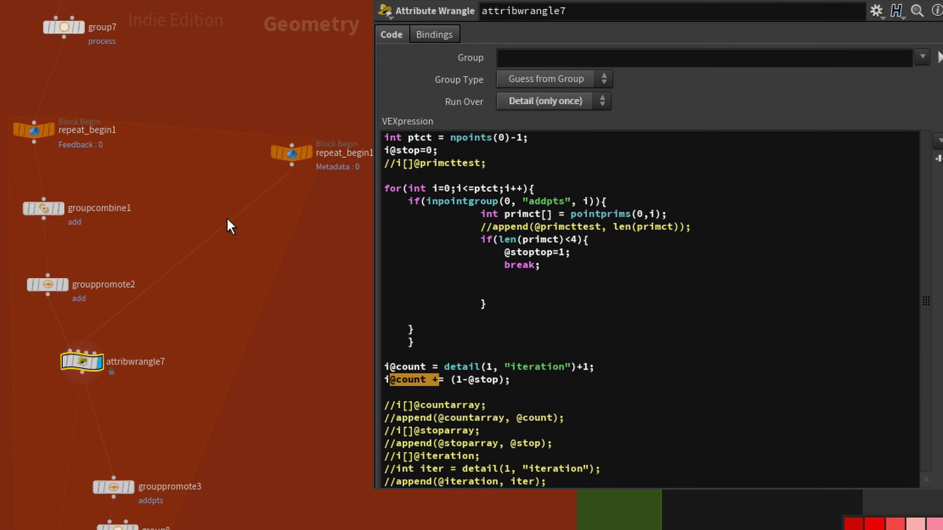
{"action": "mouse_move", "coordinate": [289, 162]}
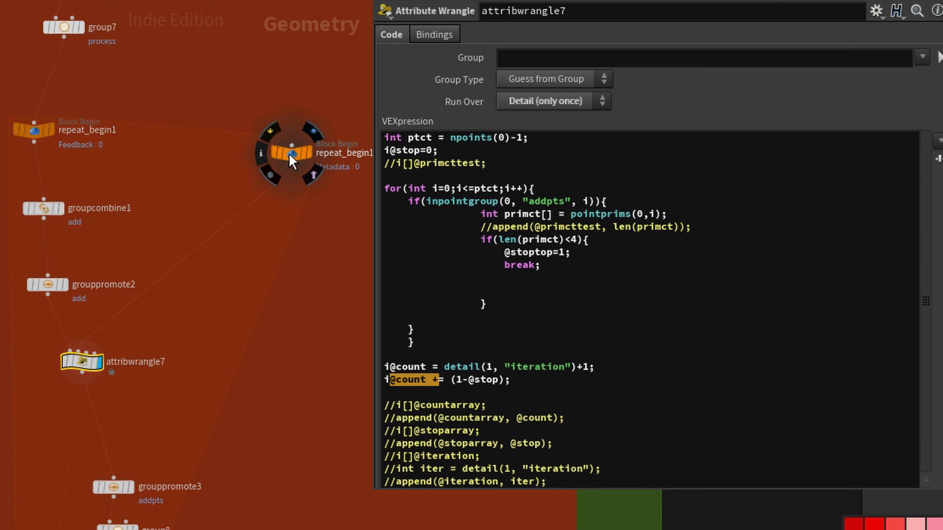
{"action": "mouse_move", "coordinate": [81, 366]}
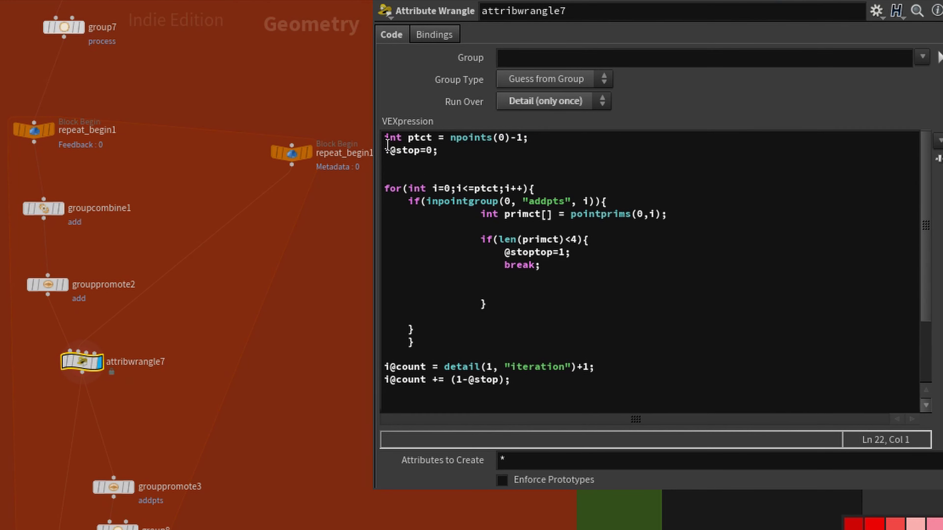
Study the ptct and i@stop=0 declarations at the start of the attribwrangle7 code by highlighting them.
{"action": "left_click_drag", "start_coordinate": [383, 137], "coordinate": [532, 168]}
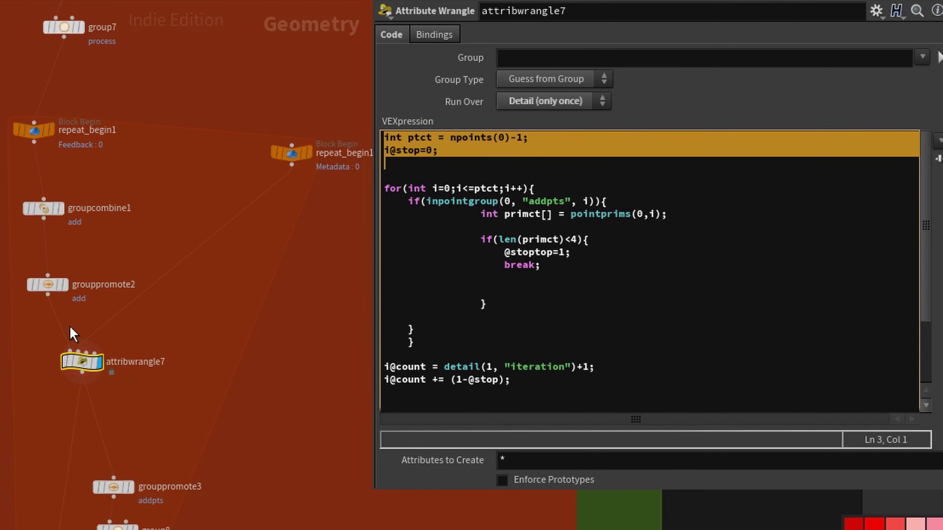
{"action": "left_click", "coordinate": [521, 138]}
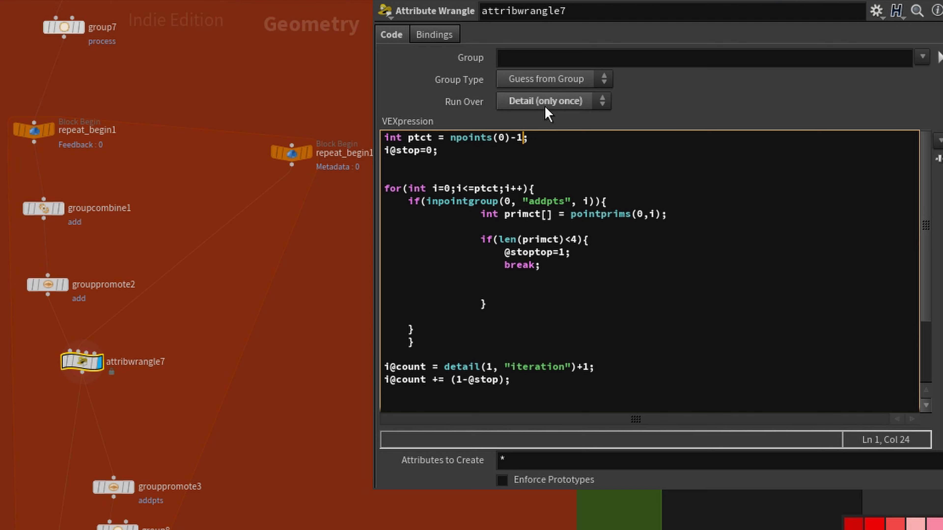
{"action": "left_click", "coordinate": [461, 158]}
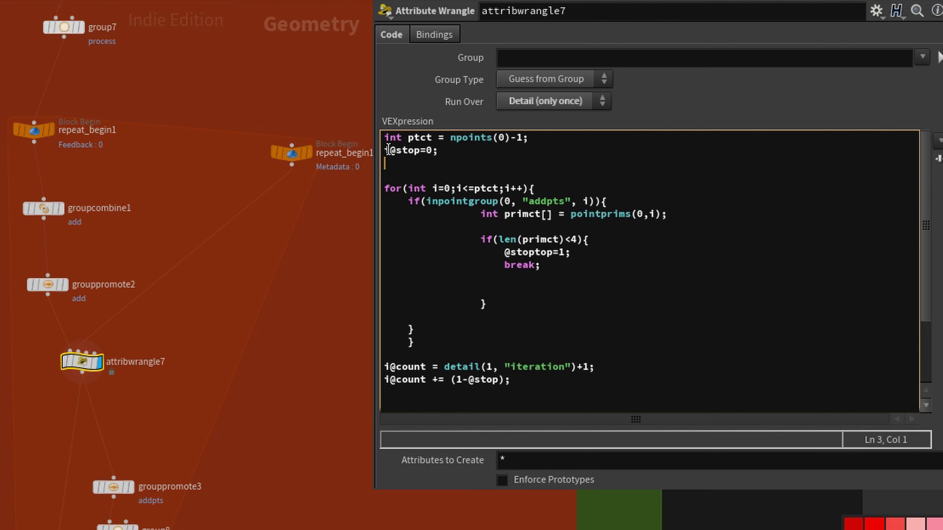
{"action": "left_click_drag", "start_coordinate": [385, 150], "coordinate": [441, 150]}
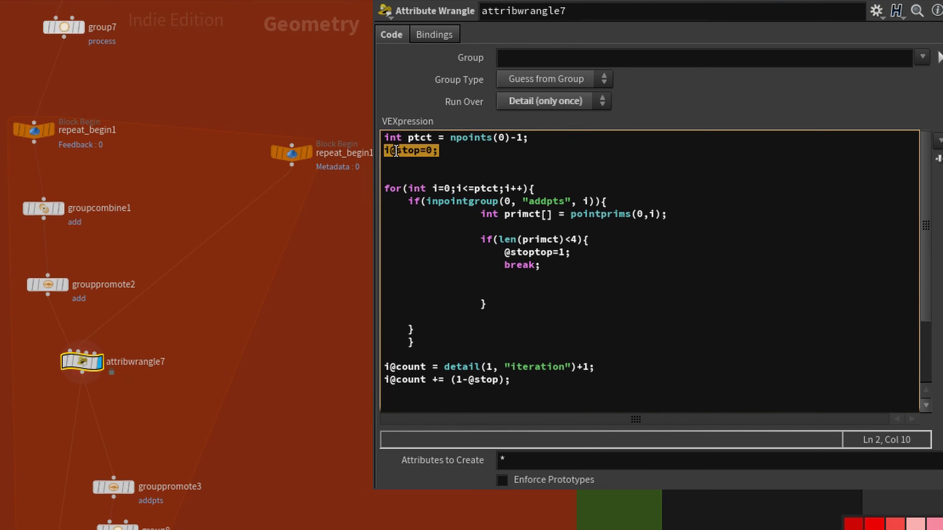
{"action": "left_click", "coordinate": [389, 151]}
{"action": "left_click_drag", "start_coordinate": [389, 151], "coordinate": [395, 151]}
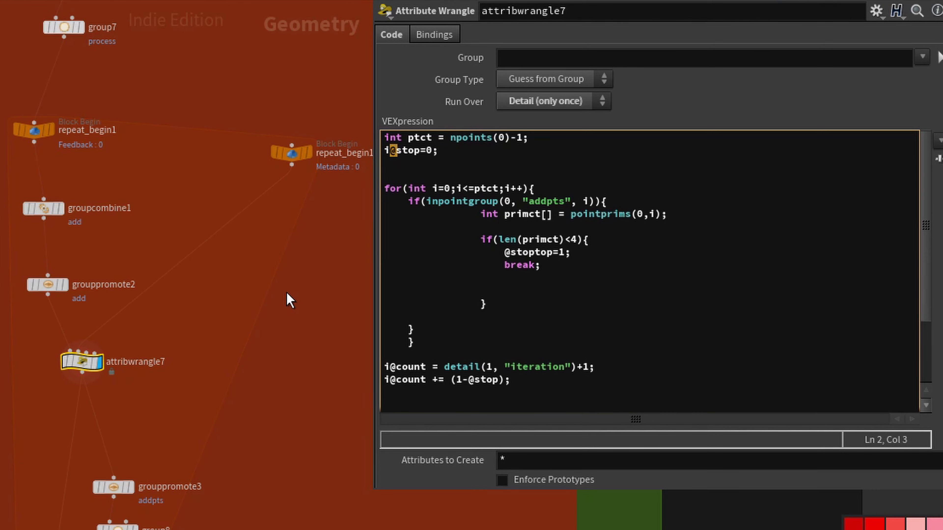
Examine the for loop over the points in the wrangle code, including its i++ increment and opening brace.
{"action": "middle_click_drag", "start_coordinate": [287, 294], "coordinate": [298, 190]}
{"action": "middle_click_drag", "start_coordinate": [251, 524], "coordinate": [251, 410]}
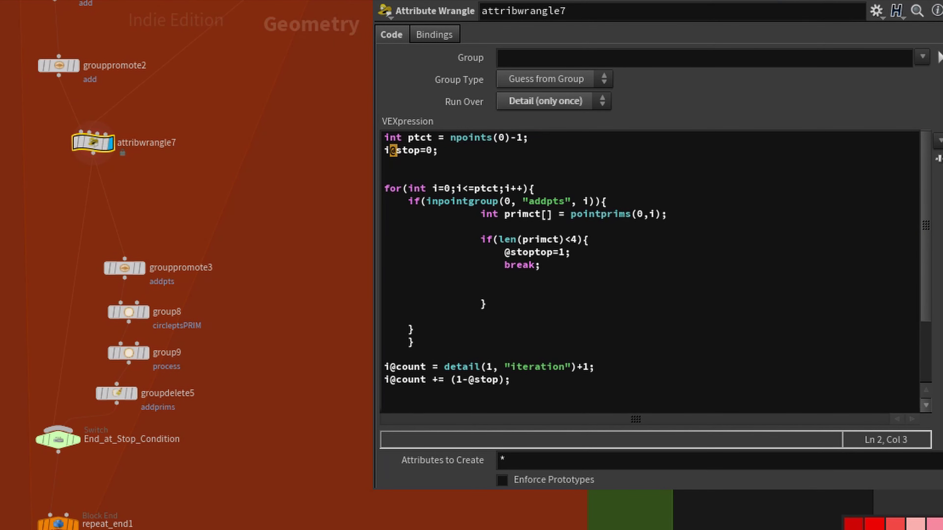
{"action": "left_click", "coordinate": [387, 227]}
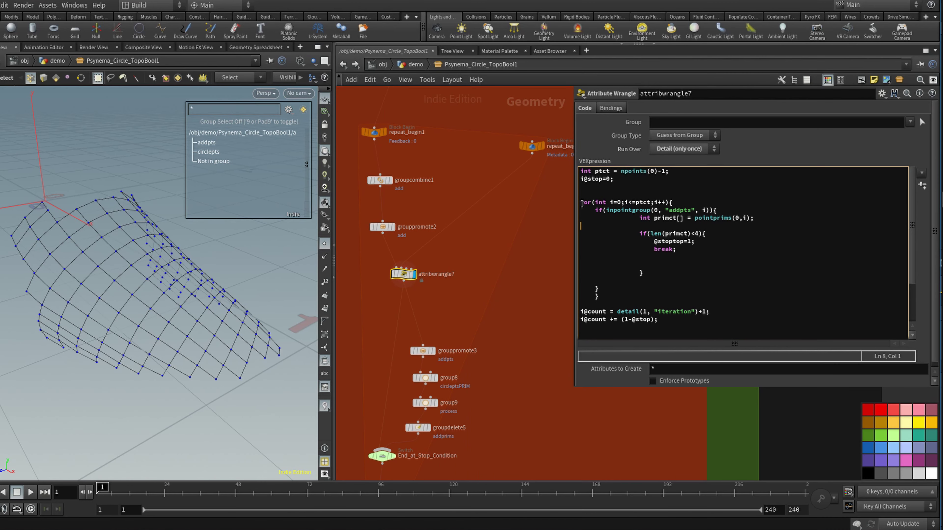
{"action": "left_click_drag", "start_coordinate": [580, 203], "coordinate": [634, 298]}
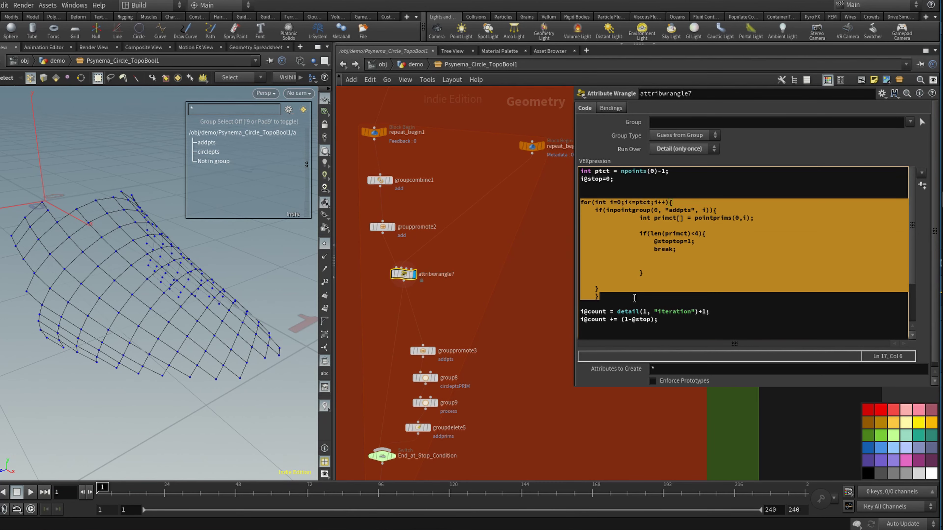
{"action": "left_click", "coordinate": [604, 187]}
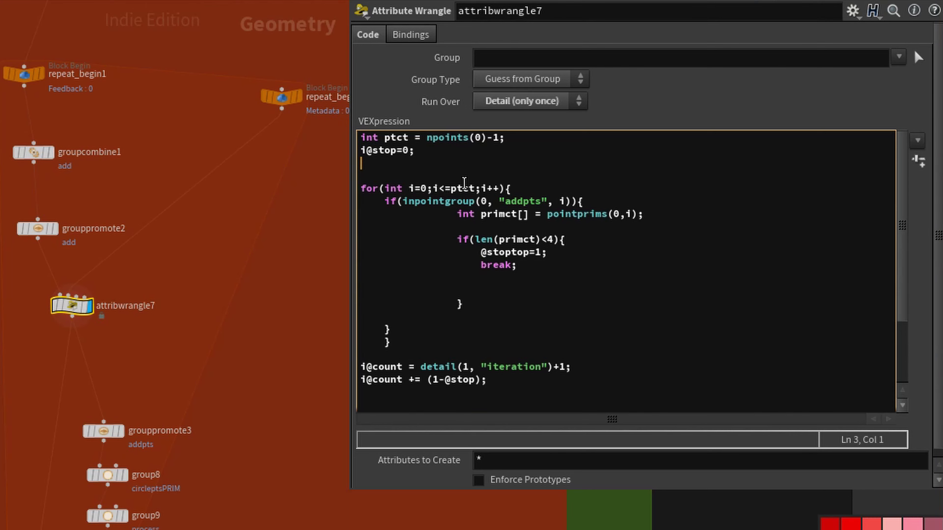
{"action": "left_click_drag", "start_coordinate": [479, 190], "coordinate": [500, 191]}
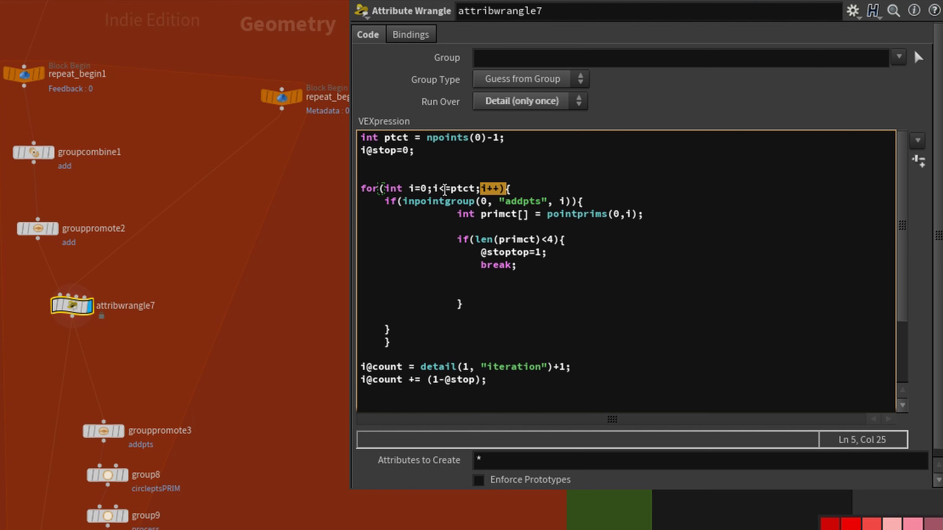
{"action": "left_click", "coordinate": [503, 176]}
{"action": "left_click", "coordinate": [510, 189]}
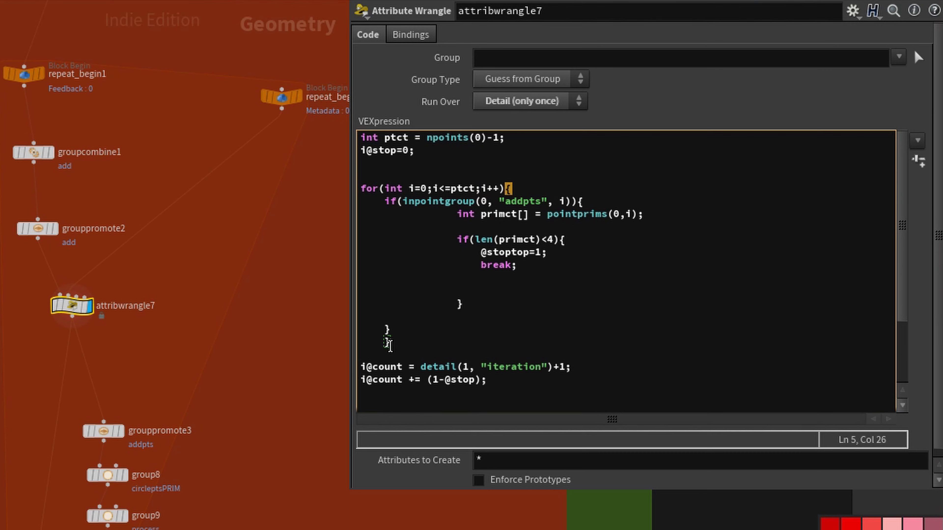
Indent the body of the for loop, from the inpointgroup condition to its closing brace, by two more levels.
{"action": "left_click_drag", "start_coordinate": [391, 345], "coordinate": [355, 206]}
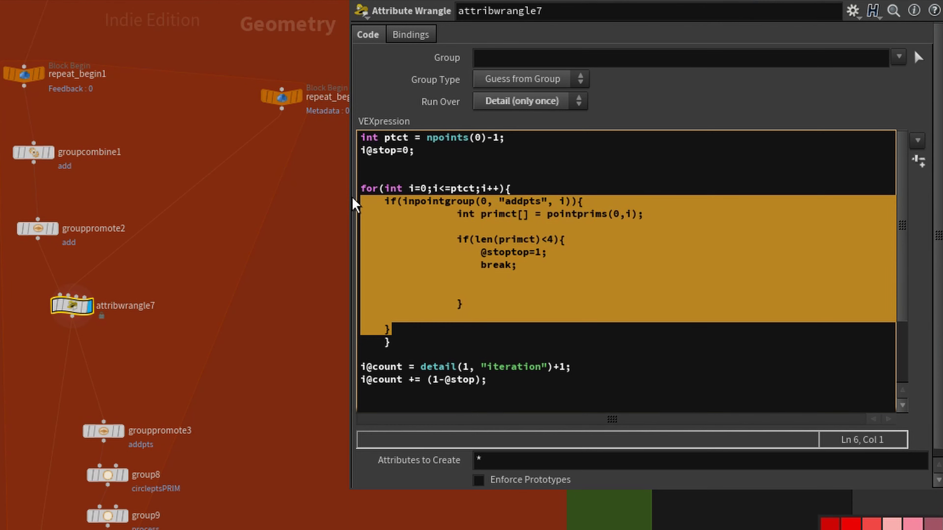
{"action": "key", "text": "Tab"}
{"action": "key", "text": "Tab"}
{"action": "left_click", "coordinate": [308, 289]}
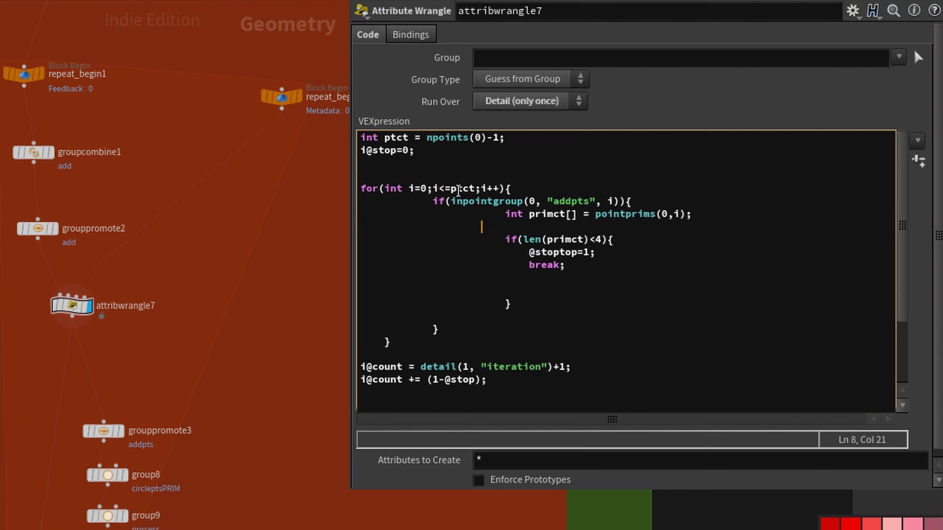
Highlight the indented for loop and place the cursor at the int primct[] declaration inside it.
{"action": "left_click_drag", "start_coordinate": [366, 188], "coordinate": [605, 316]}
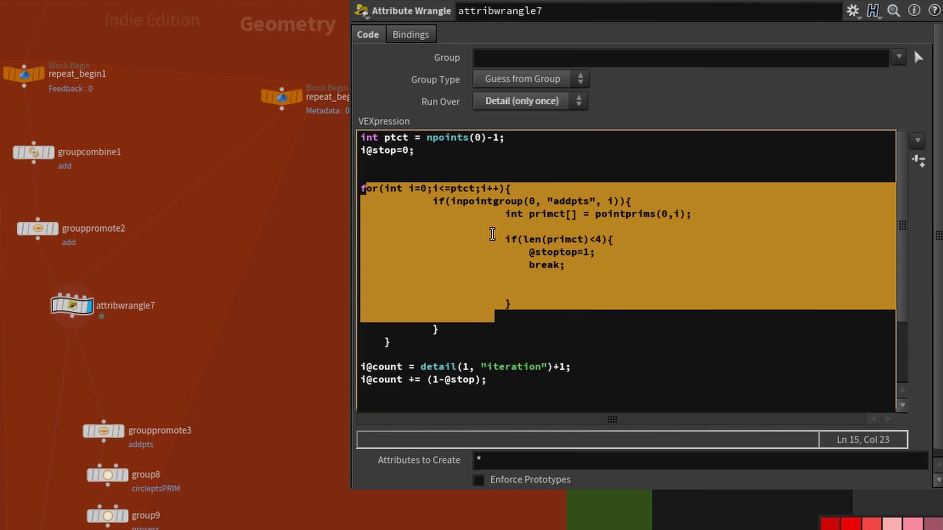
{"action": "left_click", "coordinate": [518, 214]}
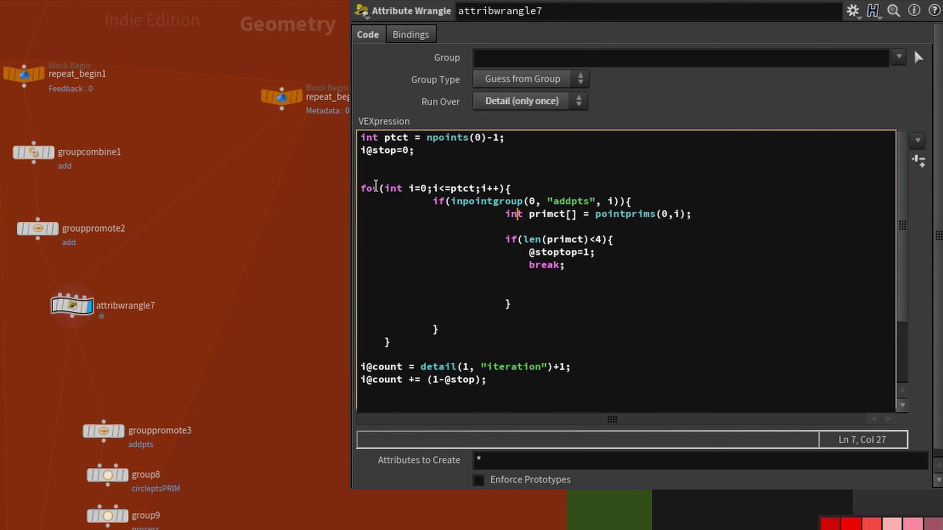
Examine the for loop and its inpointgroup condition, highlighting the "addpts" group name in the wrangle code.
{"action": "left_click_drag", "start_coordinate": [358, 188], "coordinate": [631, 354]}
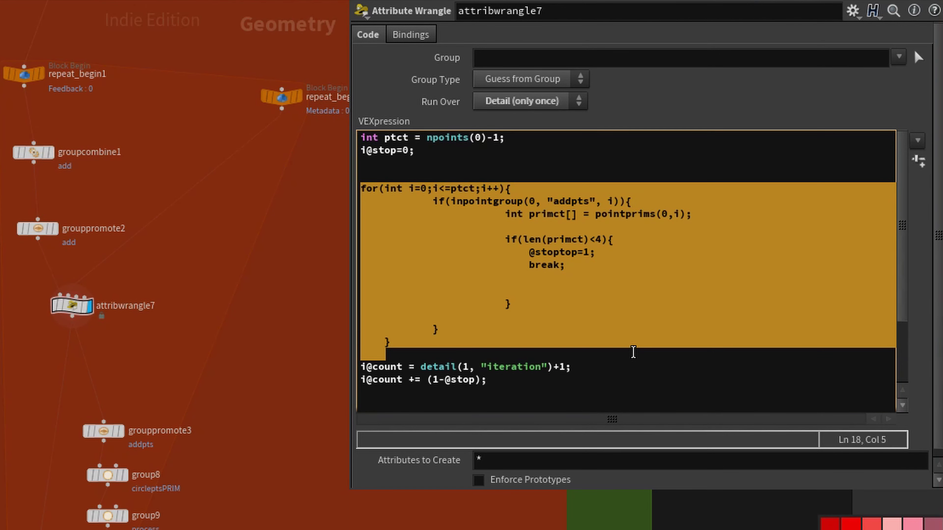
{"action": "left_click", "coordinate": [482, 227]}
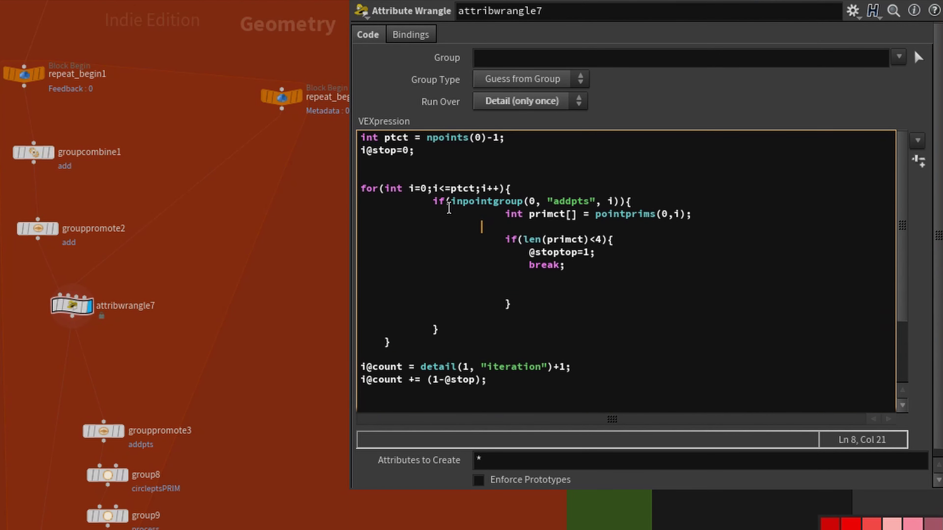
{"action": "left_click", "coordinate": [506, 202]}
{"action": "mouse_move", "coordinate": [509, 201]}
{"action": "double_click", "coordinate": [610, 201]}
{"action": "left_click_drag", "start_coordinate": [557, 204], "coordinate": [581, 201]}
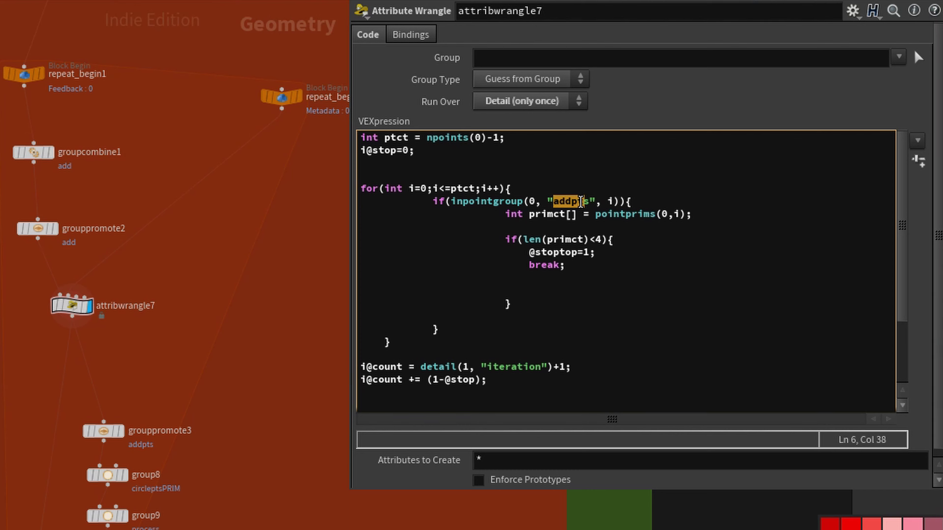
{"action": "left_click", "coordinate": [559, 226]}
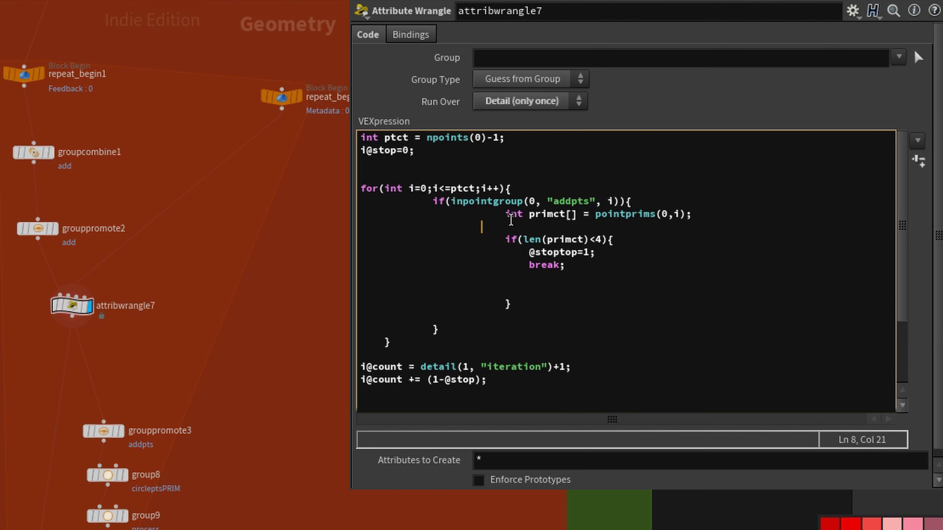
Study the int primct[] array declaration and its pointprims(0,i) call by highlighting each part.
{"action": "left_click_drag", "start_coordinate": [508, 220], "coordinate": [598, 224]}
{"action": "left_click", "coordinate": [530, 215]}
{"action": "left_click_drag", "start_coordinate": [594, 215], "coordinate": [641, 224]}
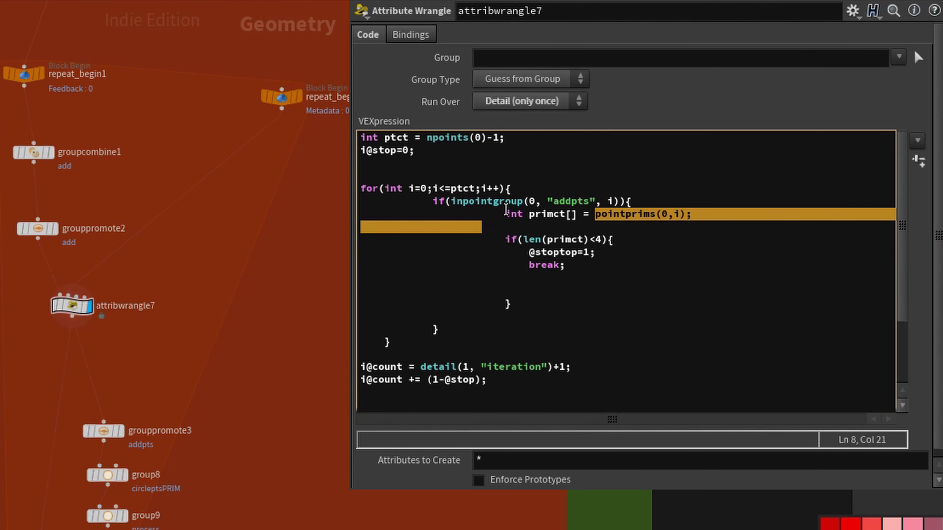
{"action": "left_click_drag", "start_coordinate": [509, 215], "coordinate": [711, 213]}
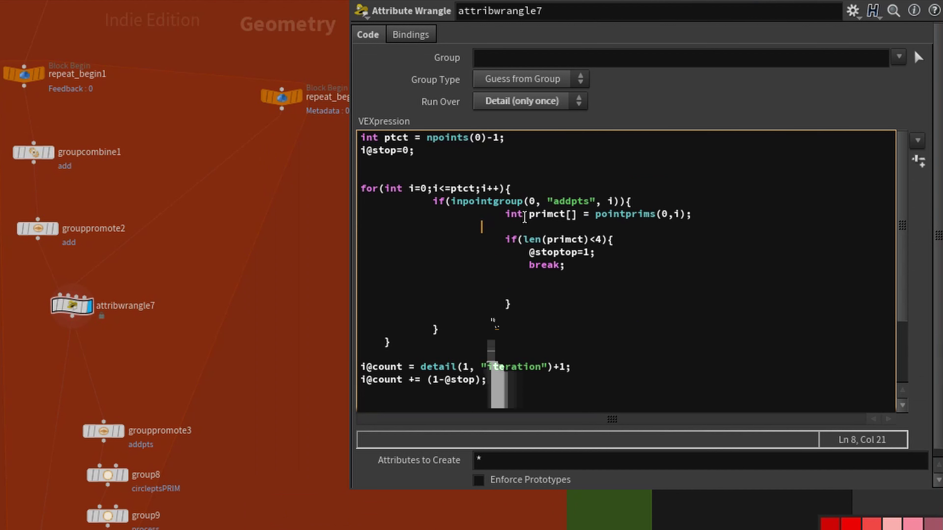
{"action": "left_click_drag", "start_coordinate": [680, 218], "coordinate": [712, 219]}
{"action": "left_click_drag", "start_coordinate": [577, 216], "coordinate": [683, 217]}
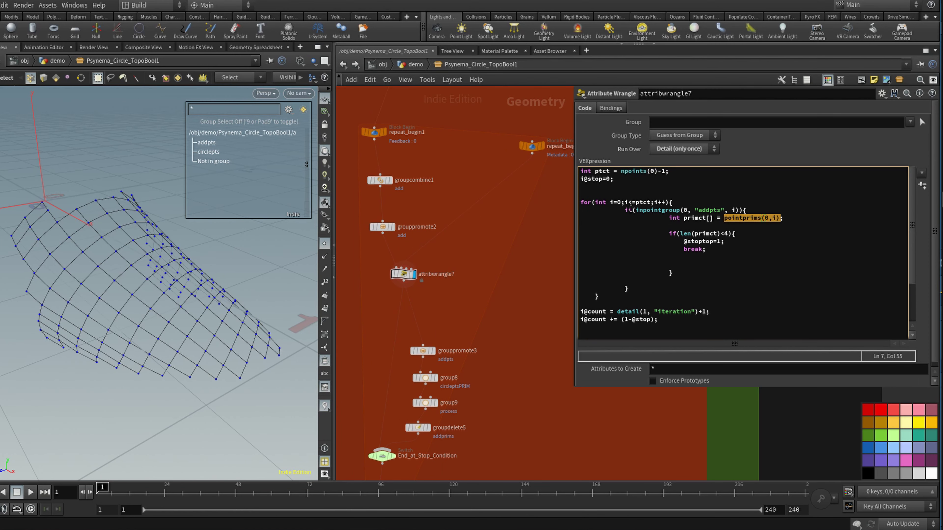
{"action": "mouse_move", "coordinate": [200, 142]}
{"action": "left_click_drag", "start_coordinate": [690, 211], "coordinate": [705, 212]}
{"action": "left_click", "coordinate": [655, 218]}
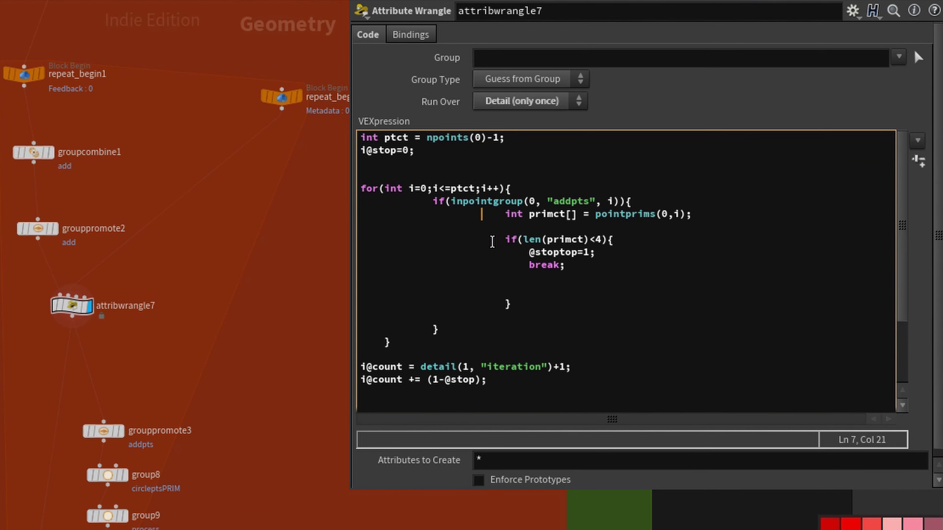
{"action": "left_click_drag", "start_coordinate": [492, 242], "coordinate": [616, 274]}
{"action": "middle_click_drag", "start_coordinate": [236, 155], "coordinate": [255, 278]}
{"action": "right_click_drag", "start_coordinate": [236, 141], "coordinate": [224, 115]}
{"action": "middle_click_drag", "start_coordinate": [215, 74], "coordinate": [215, 277]}
{"action": "right_click_drag", "start_coordinate": [191, 190], "coordinate": [266, 190]}
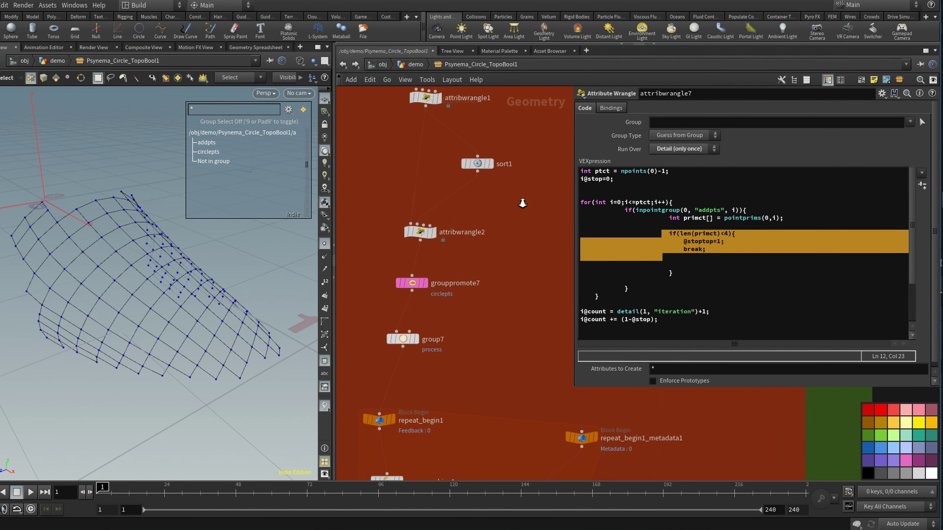
{"action": "middle_click_drag", "start_coordinate": [523, 203], "coordinate": [543, 375]}
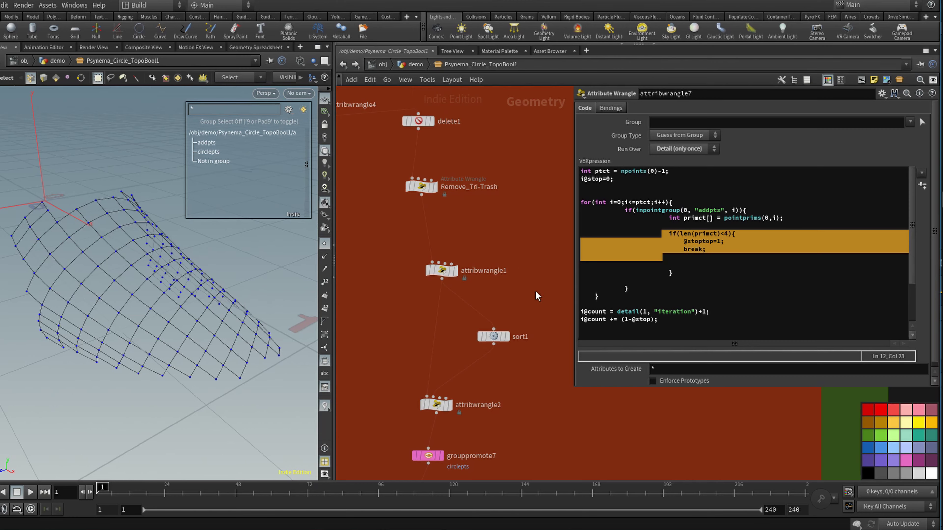
{"action": "middle_click_drag", "start_coordinate": [536, 292], "coordinate": [536, 199]}
{"action": "middle_click_drag", "start_coordinate": [538, 318], "coordinate": [533, 179]}
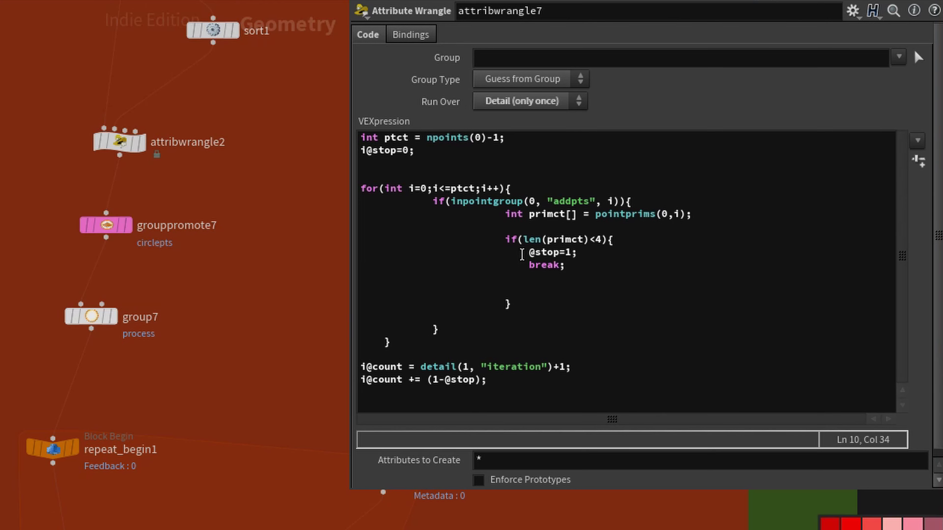
{"action": "left_click_drag", "start_coordinate": [523, 253], "coordinate": [591, 256]}
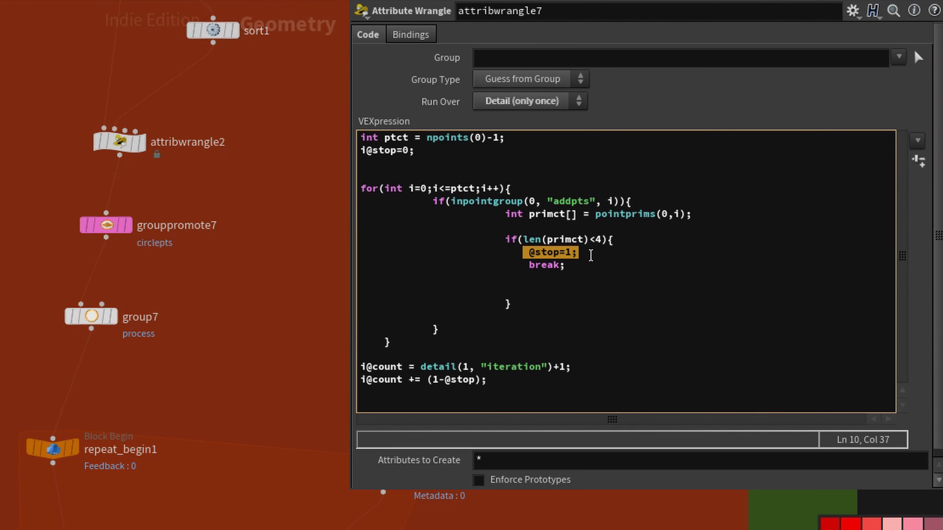
{"action": "left_click_drag", "start_coordinate": [523, 264], "coordinate": [573, 265]}
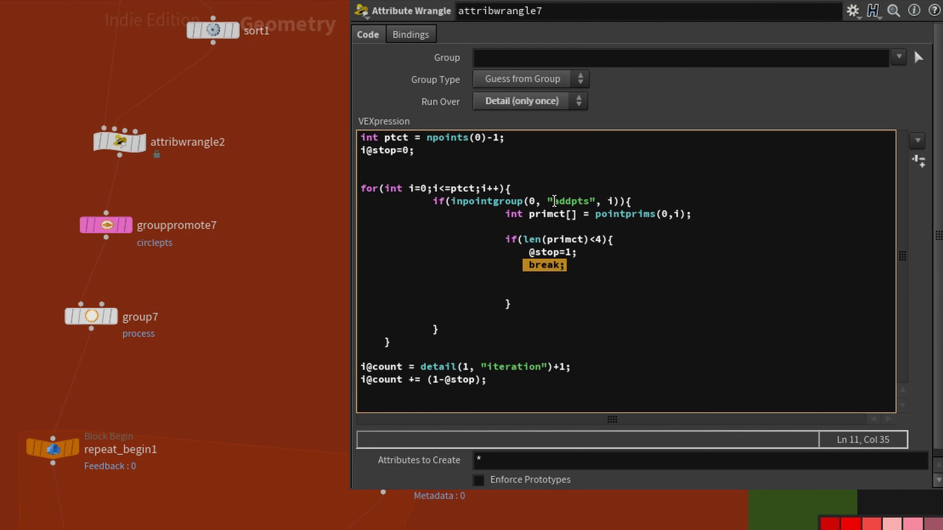
{"action": "left_click", "coordinate": [576, 271]}
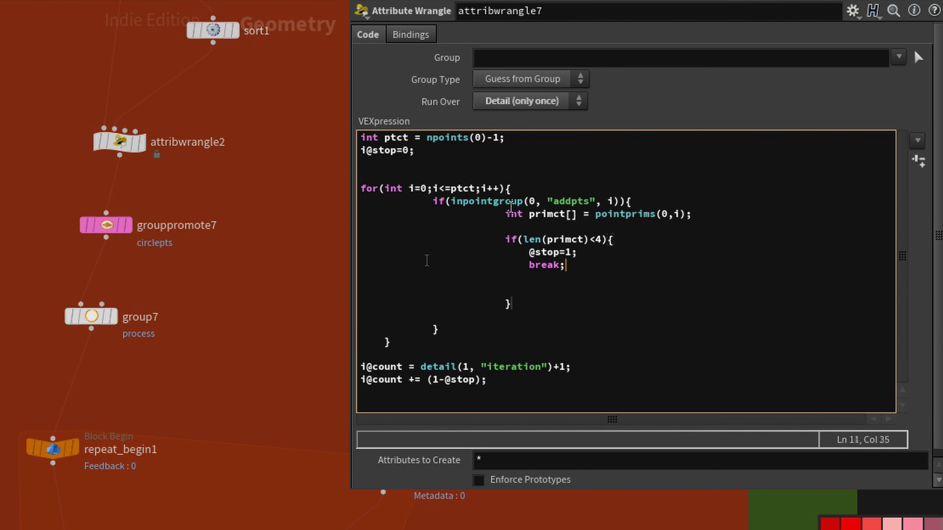
{"action": "left_click", "coordinate": [576, 300]}
{"action": "left_click_drag", "start_coordinate": [362, 367], "coordinate": [635, 363]}
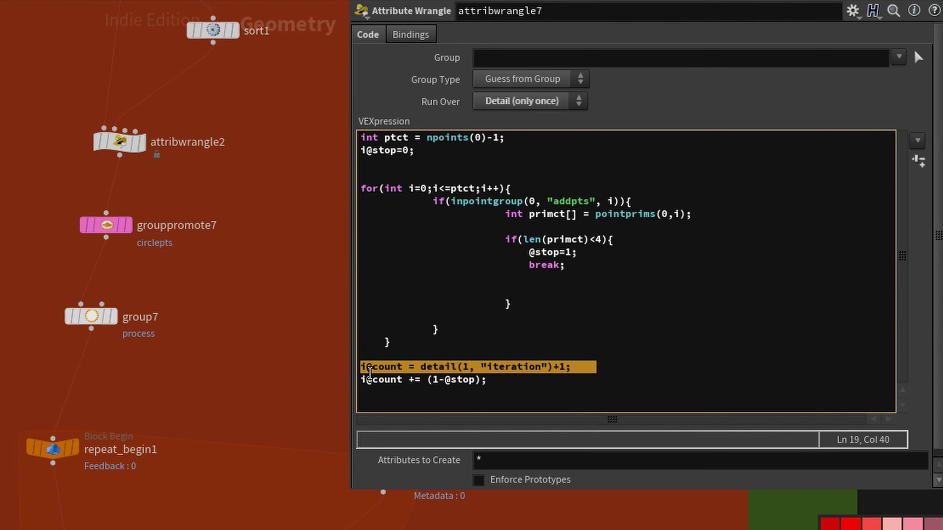
{"action": "left_click", "coordinate": [370, 368]}
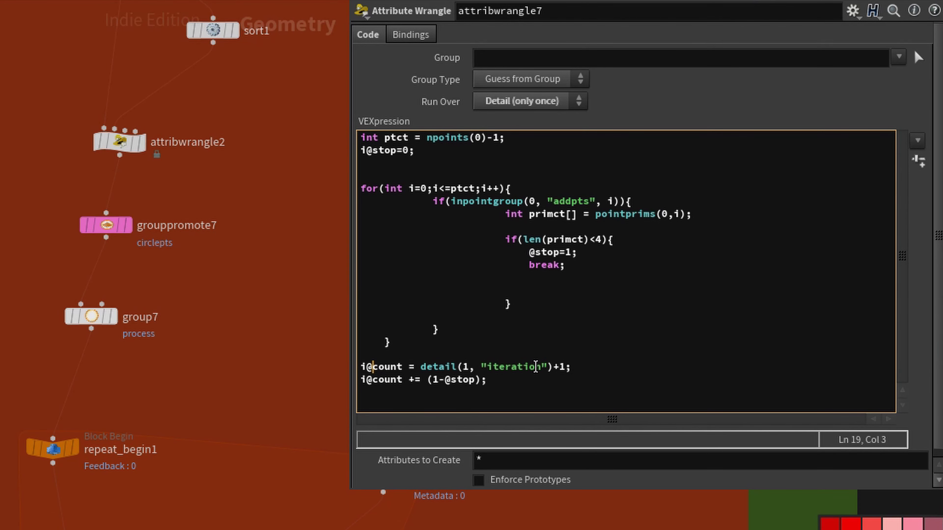
{"action": "middle_click_drag", "start_coordinate": [191, 389], "coordinate": [197, 120]}
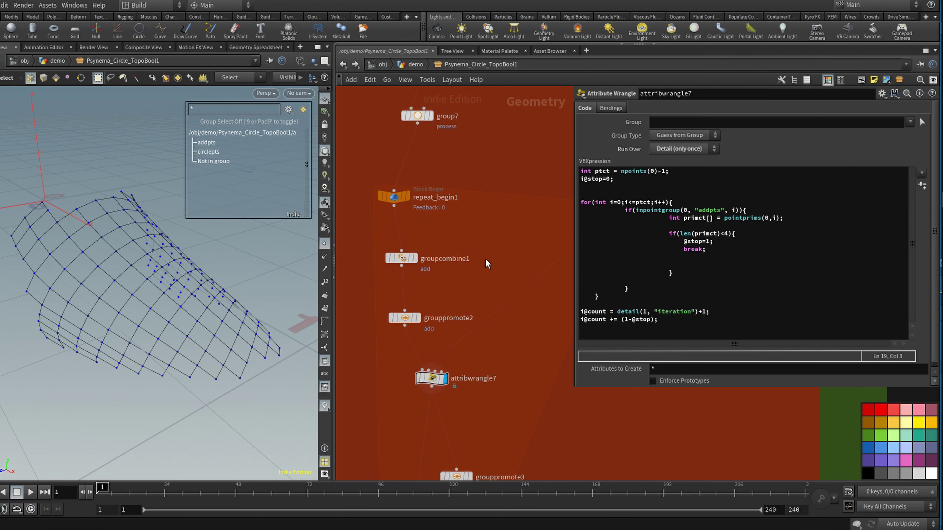
{"action": "middle_click_drag", "start_coordinate": [488, 264], "coordinate": [499, 211]}
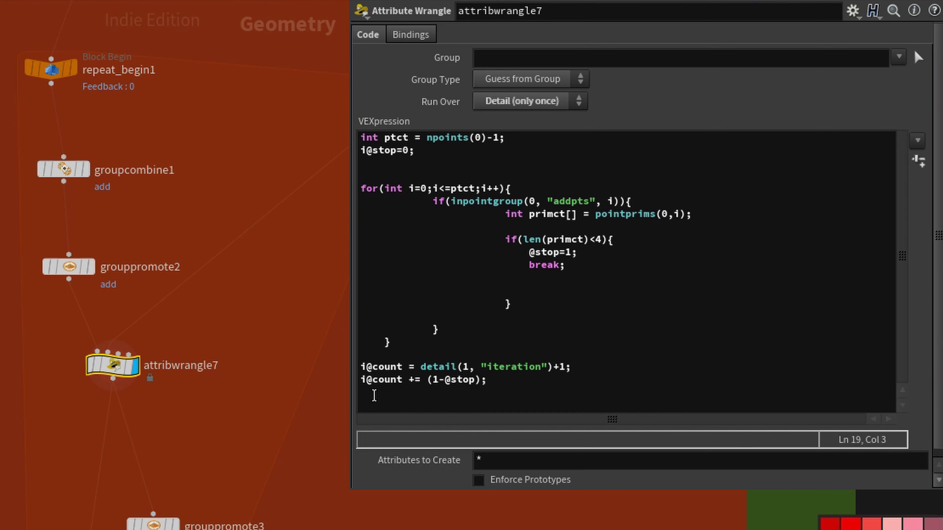
{"action": "left_click_drag", "start_coordinate": [367, 380], "coordinate": [468, 389]}
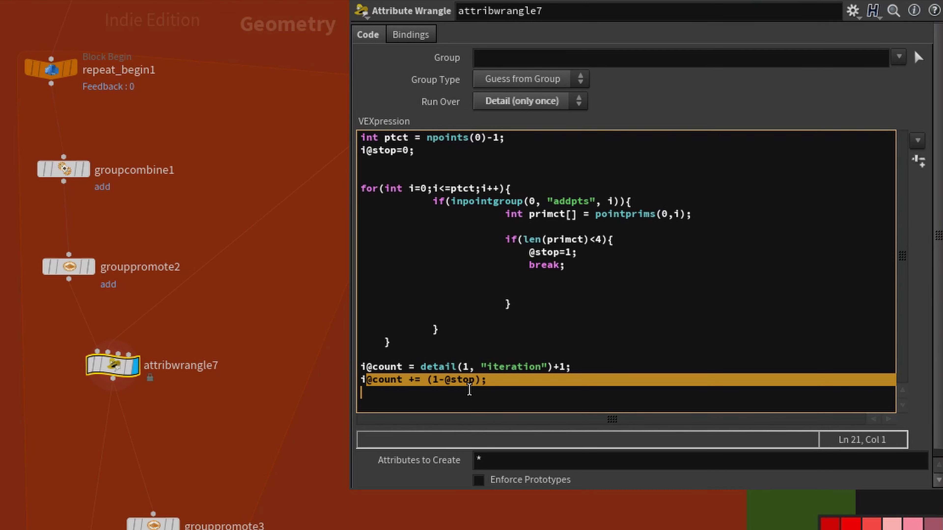
{"action": "left_click_drag", "start_coordinate": [571, 367], "coordinate": [363, 362]}
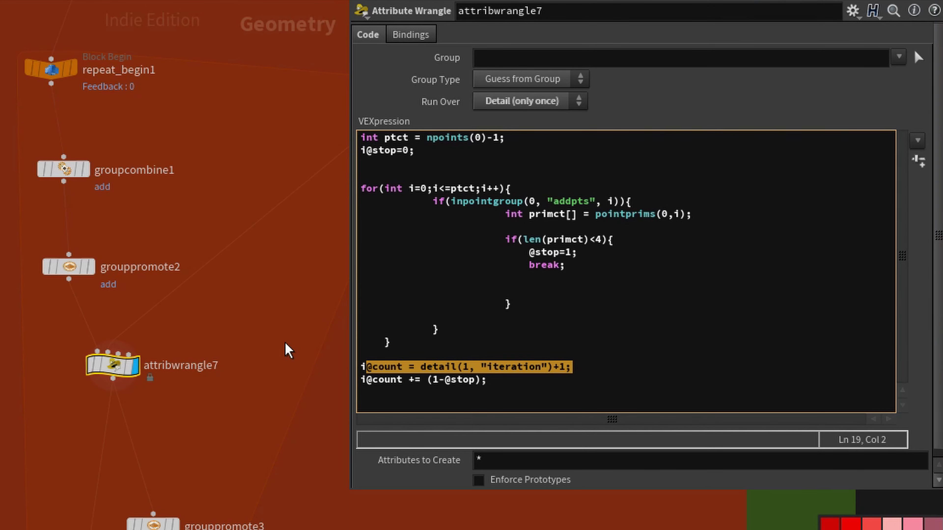
{"action": "left_click_drag", "start_coordinate": [360, 380], "coordinate": [498, 388]}
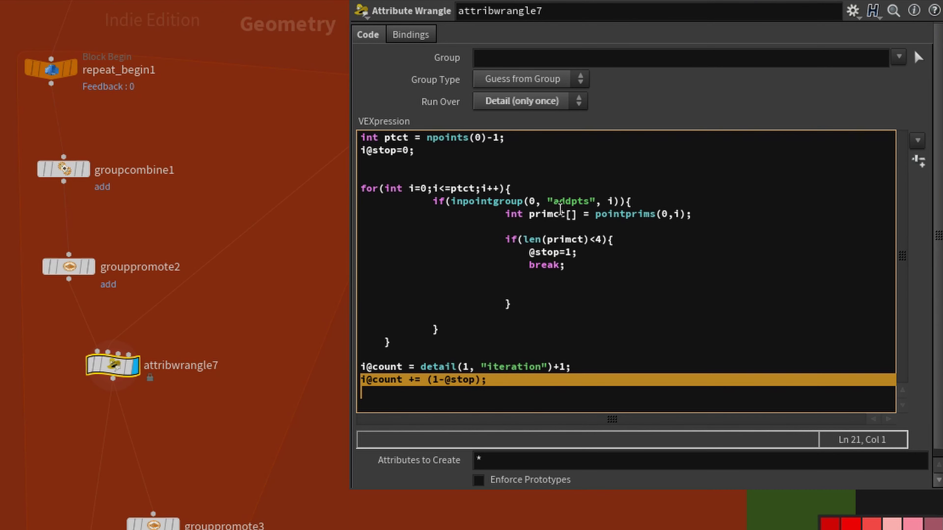
Compare the inpointgroup block with the i@count lines of the wrangle and view the nodes down to repeat_end1.
{"action": "left_click_drag", "start_coordinate": [428, 202], "coordinate": [652, 288]}
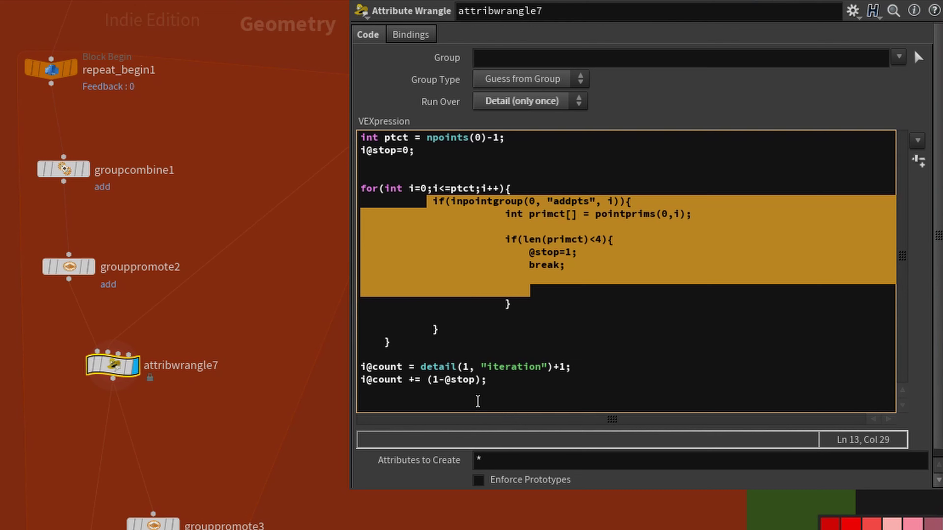
{"action": "left_click", "coordinate": [655, 327]}
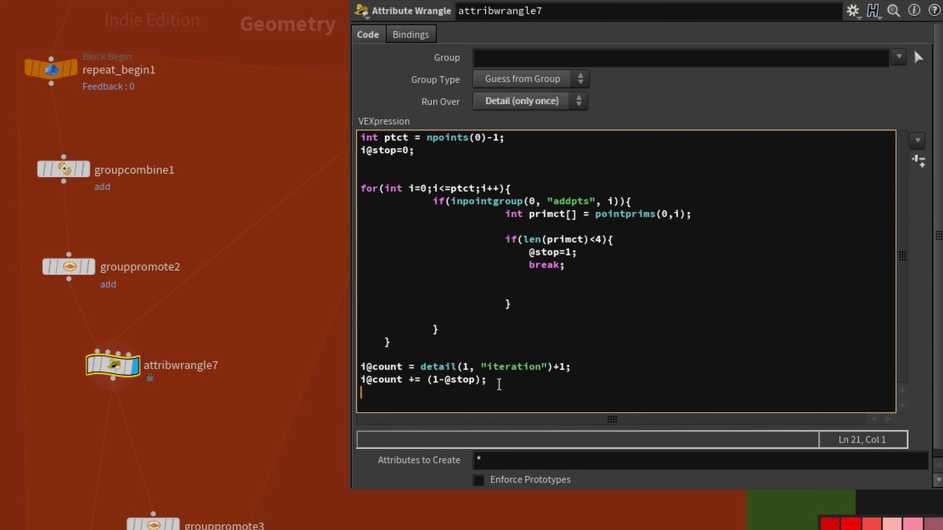
{"action": "left_click_drag", "start_coordinate": [661, 320], "coordinate": [575, 319]}
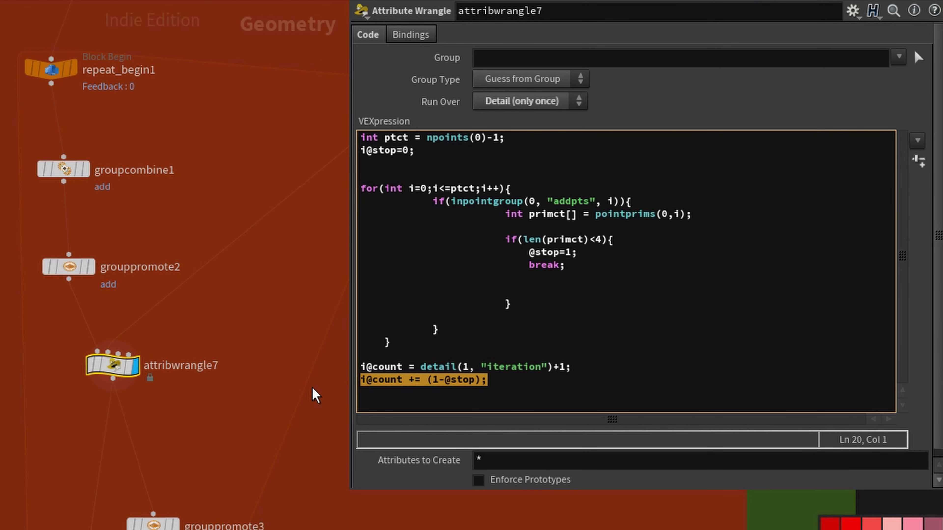
{"action": "middle_click_drag", "start_coordinate": [313, 394], "coordinate": [267, 239]}
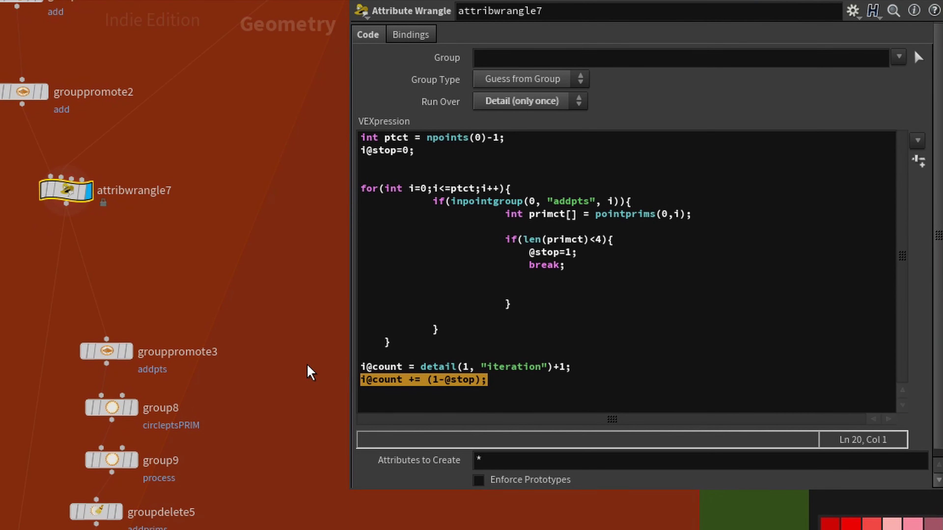
{"action": "right_click_drag", "start_coordinate": [307, 365], "coordinate": [285, 390]}
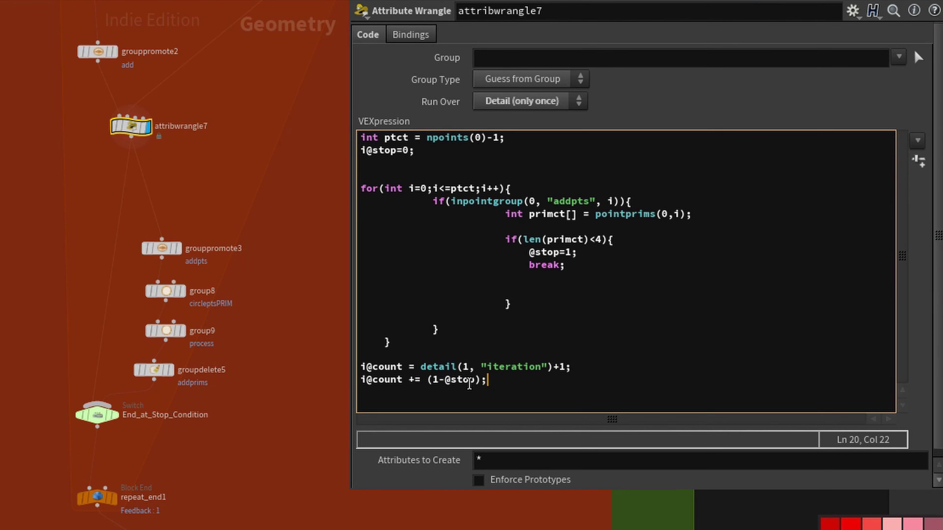
{"action": "left_click_drag", "start_coordinate": [373, 369], "coordinate": [611, 372]}
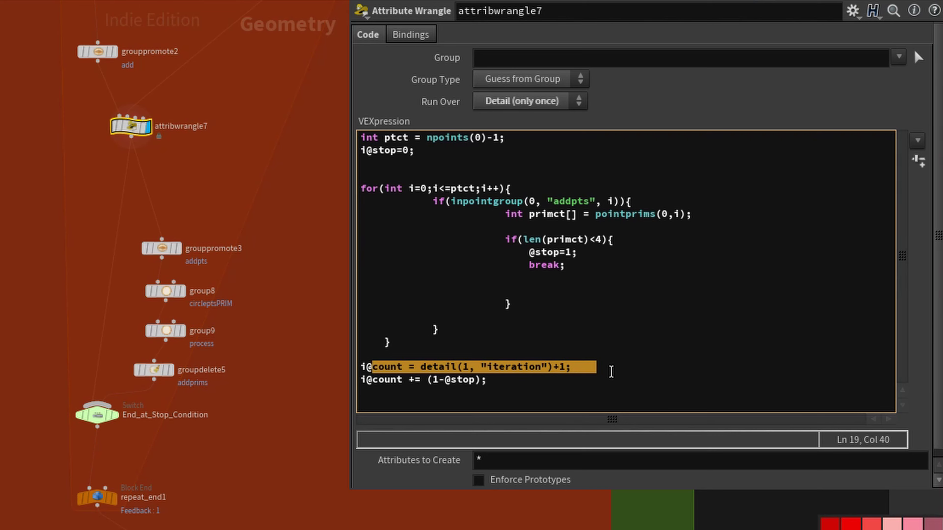
{"action": "left_click", "coordinate": [492, 388]}
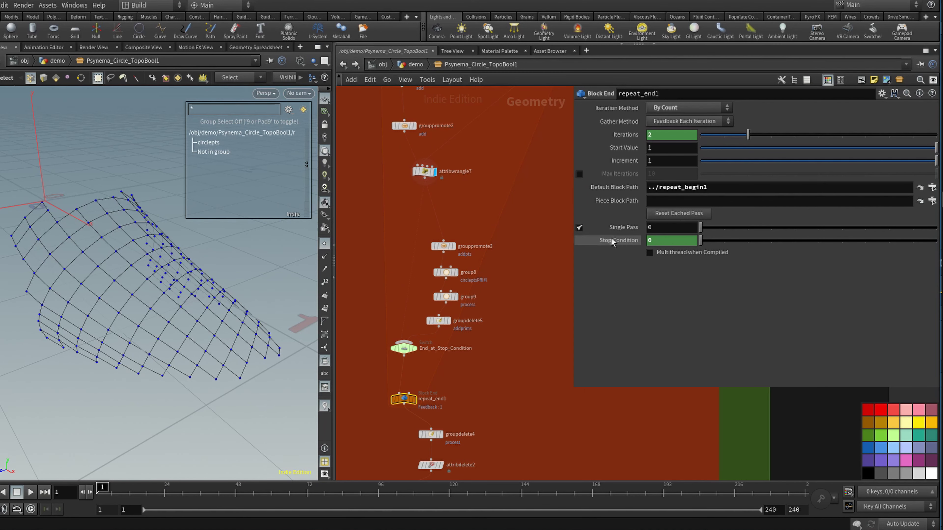
Reveal the expressions behind repeat_end1's Stop Condition and Iterations parameters, and return to the attribwrangle7 code.
{"action": "left_click", "coordinate": [611, 241]}
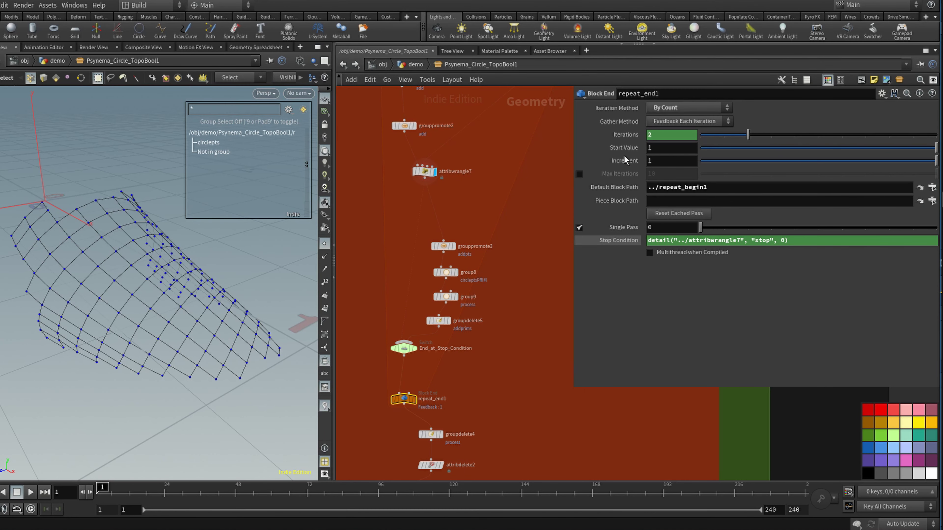
{"action": "left_click", "coordinate": [620, 137]}
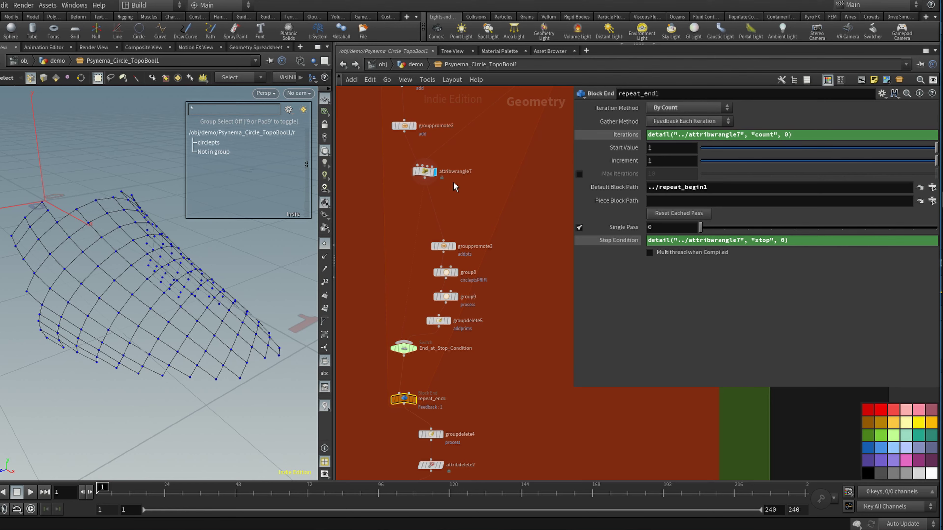
{"action": "left_click", "coordinate": [424, 172]}
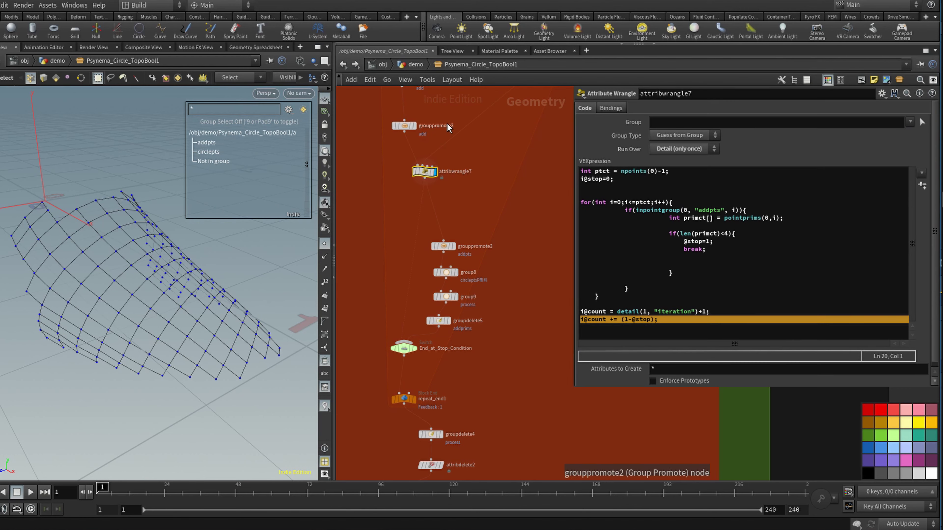
Inspect repeat_end1's Iterations expression by highlighting its attribwrangle7 and "count" arguments.
{"action": "left_click", "coordinate": [404, 396]}
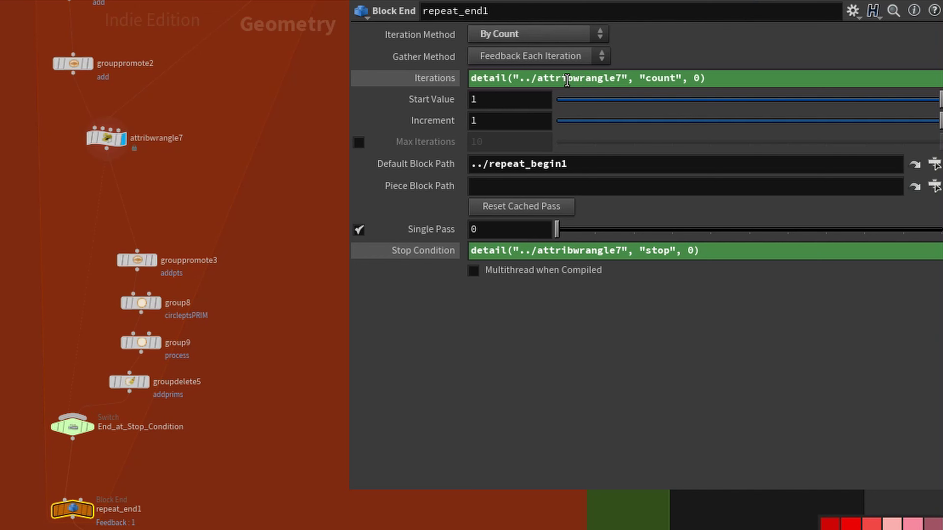
{"action": "left_click_drag", "start_coordinate": [548, 79], "coordinate": [624, 79]}
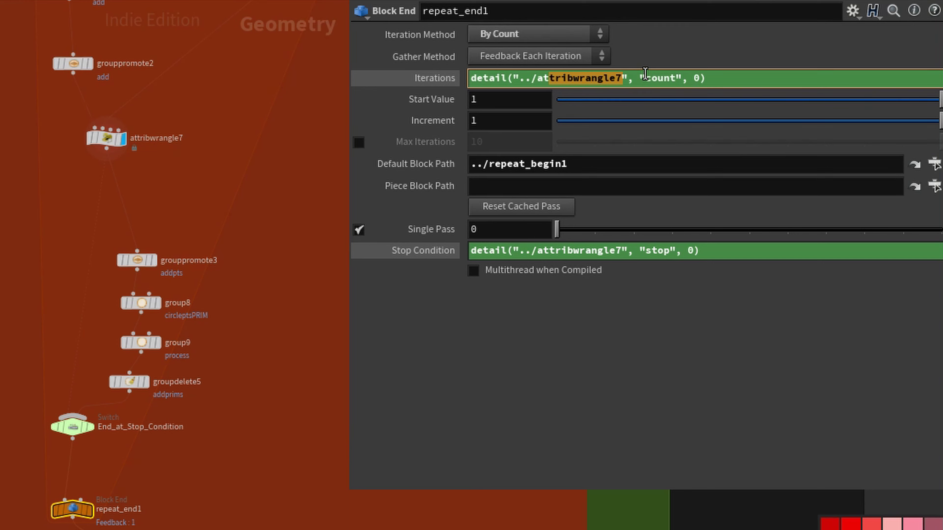
{"action": "left_click_drag", "start_coordinate": [639, 78], "coordinate": [695, 82]}
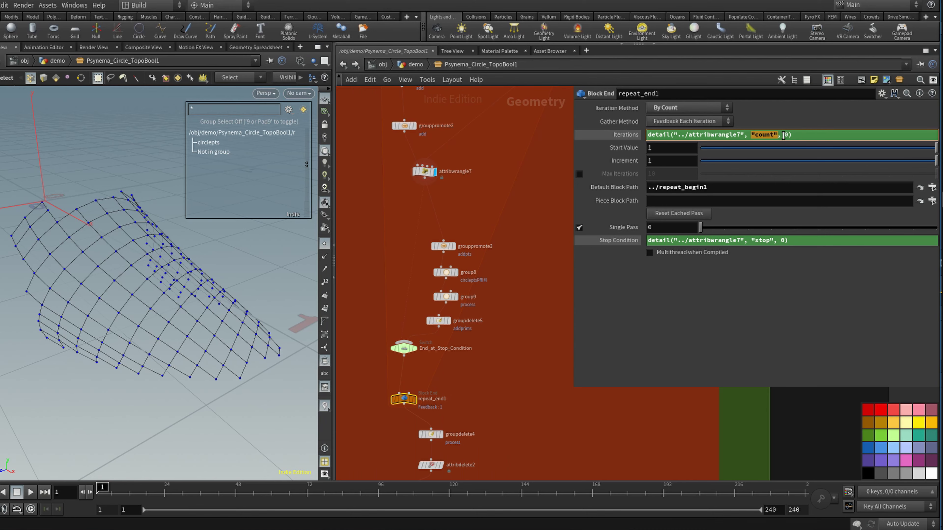
{"action": "double_click", "coordinate": [787, 134]}
{"action": "left_click", "coordinate": [795, 135]}
{"action": "left_click", "coordinate": [724, 268]}
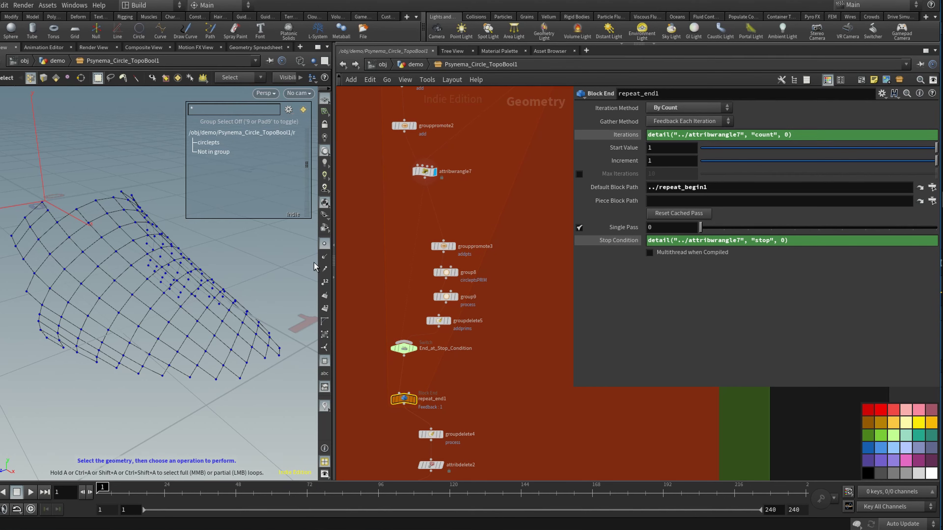
Reopen attribwrangle7's VEX code to review the stop and count logic.
{"action": "scroll", "coordinate": [490, 216], "scroll_direction": "up", "scroll_amount": 2}
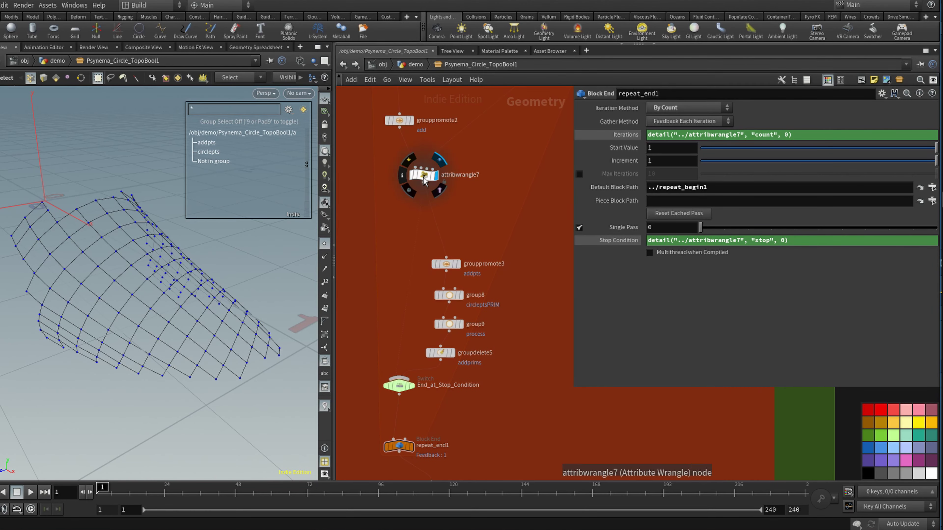
{"action": "left_click", "coordinate": [423, 177]}
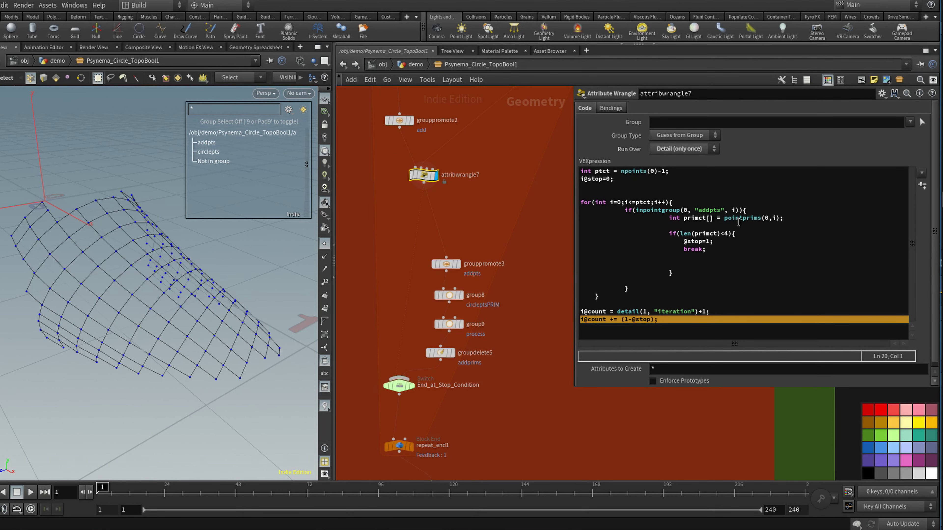
{"action": "middle_click_drag", "start_coordinate": [521, 334], "coordinate": [525, 290]}
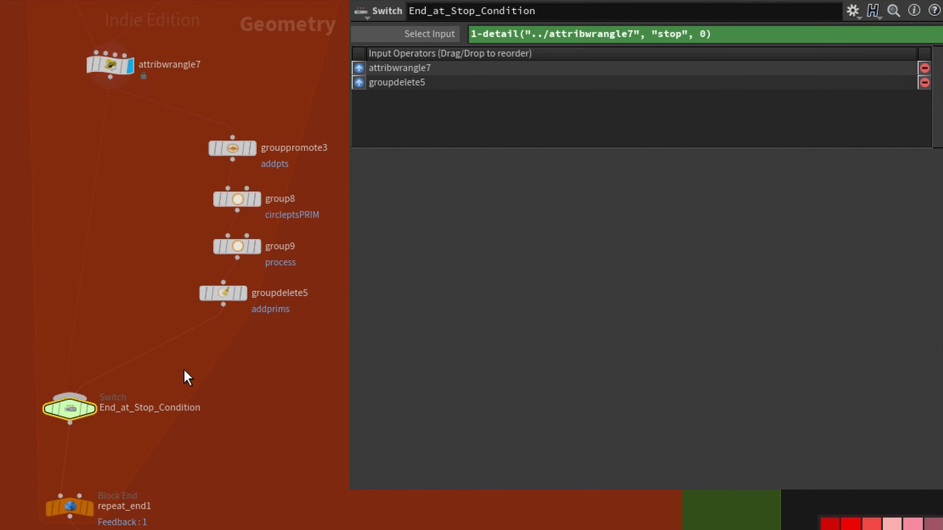
Review the parameters of group8, group9, groupdelete5 and grouppromote3 in the branch below attribwrangle7.
{"action": "left_click", "coordinate": [237, 199]}
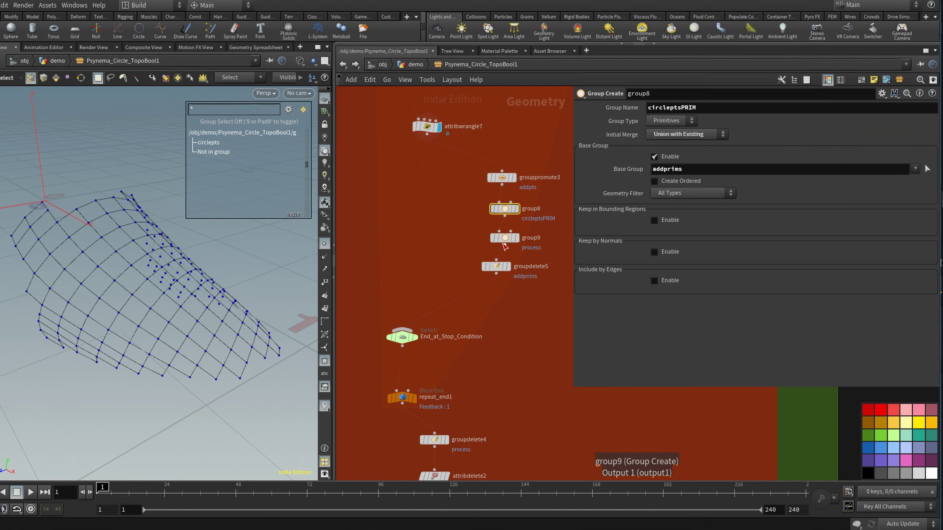
{"action": "left_click", "coordinate": [504, 241]}
{"action": "left_click", "coordinate": [497, 267]}
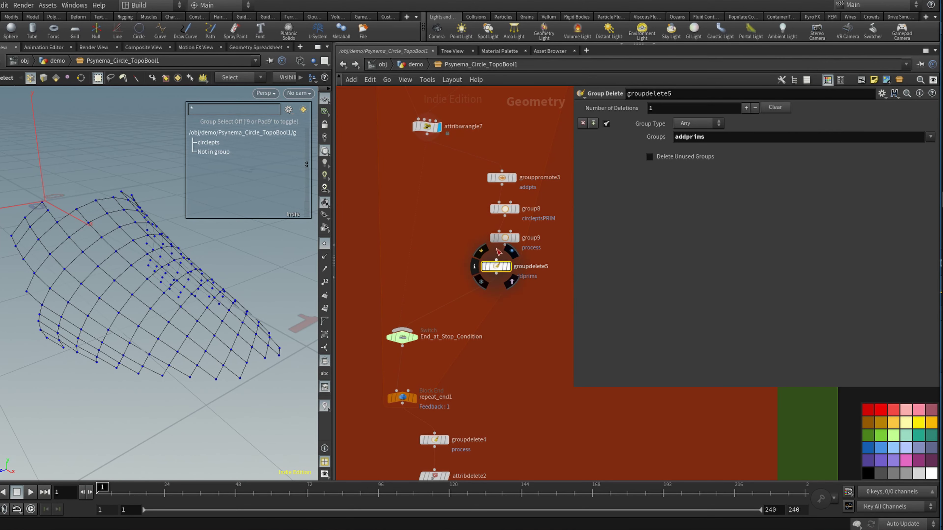
{"action": "left_click", "coordinate": [505, 209]}
{"action": "left_click", "coordinate": [500, 178]}
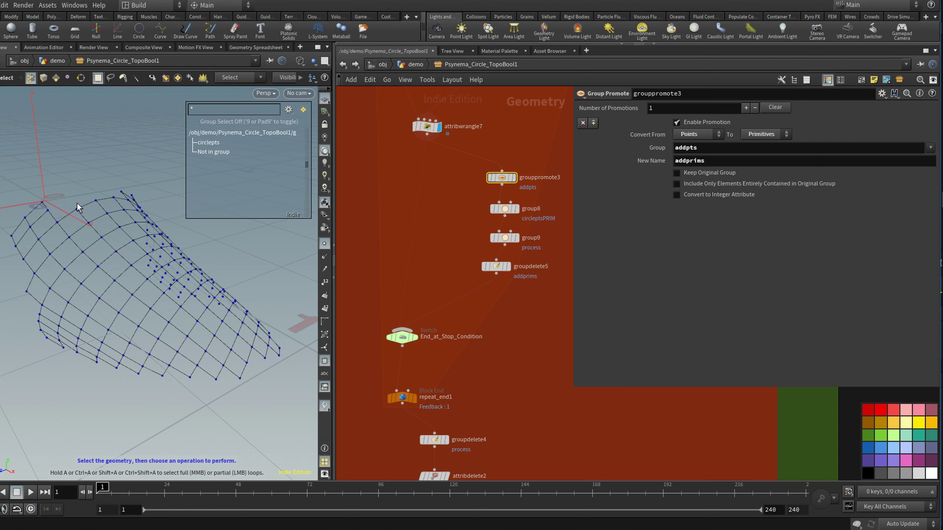
Inspect the End_at_Stop_Condition switch and toggle its Select Input between value and expression.
{"action": "left_click", "coordinate": [401, 337]}
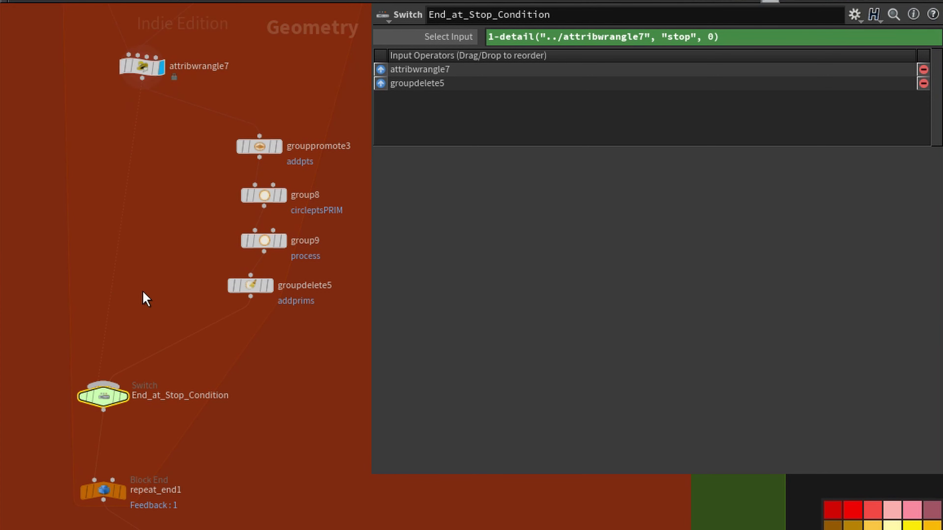
{"action": "mouse_move", "coordinate": [102, 489]}
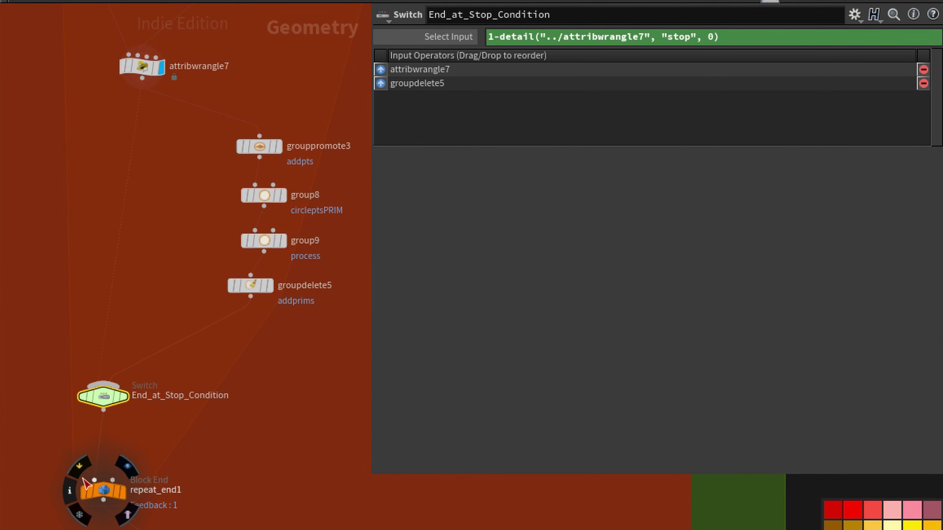
{"action": "mouse_move", "coordinate": [108, 399]}
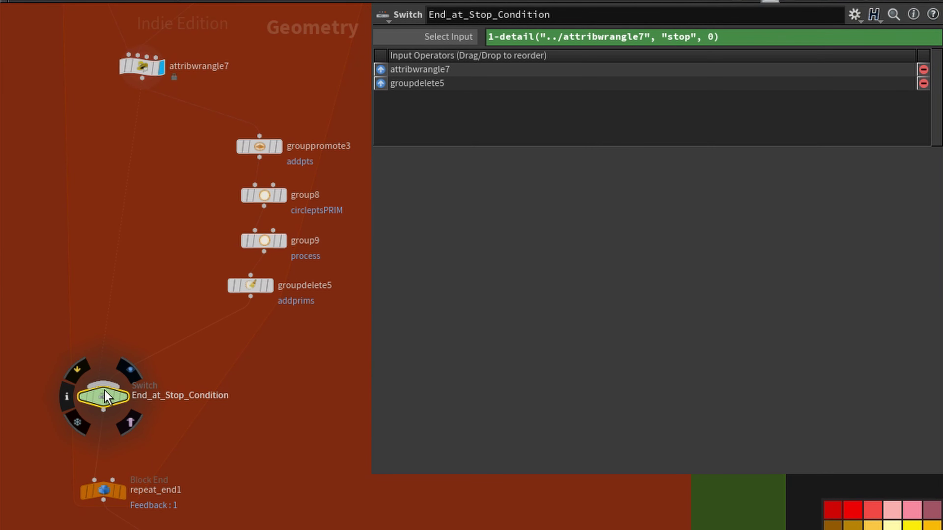
{"action": "left_click", "coordinate": [447, 37]}
{"action": "left_click", "coordinate": [447, 36]}
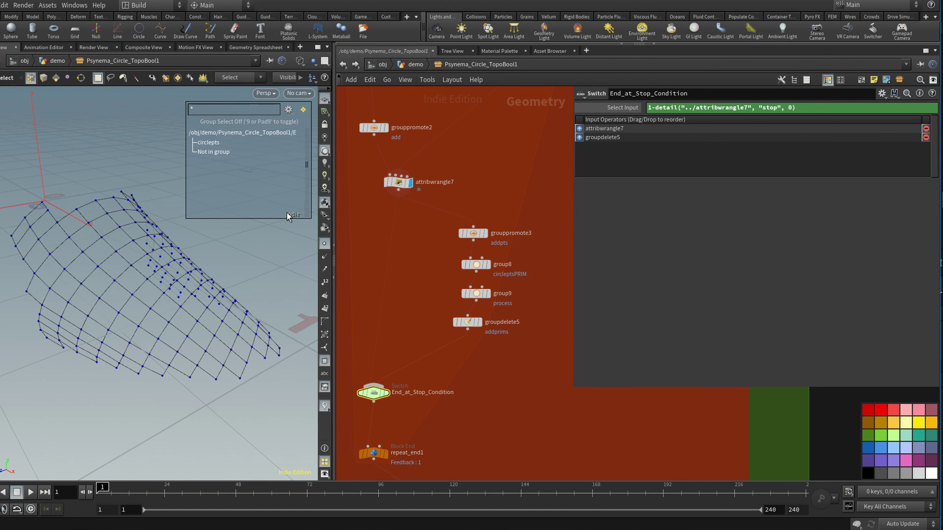
Display grouppromote3's output and set the viewport selection mode to primitives.
{"action": "middle_click_drag", "start_coordinate": [417, 193], "coordinate": [417, 214]}
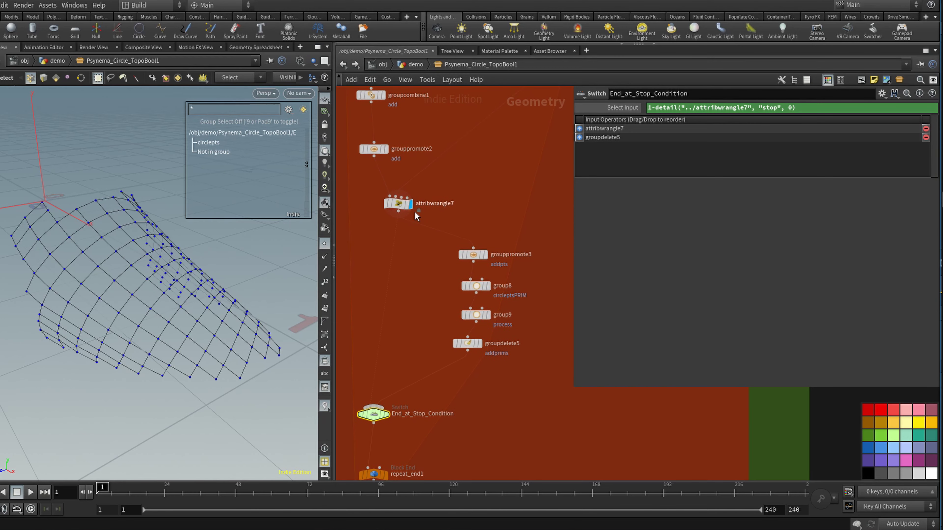
{"action": "scroll", "coordinate": [485, 222], "scroll_direction": "up", "scroll_amount": 4}
{"action": "middle_click_drag", "start_coordinate": [511, 236], "coordinate": [468, 150]}
{"action": "left_click", "coordinate": [415, 219]}
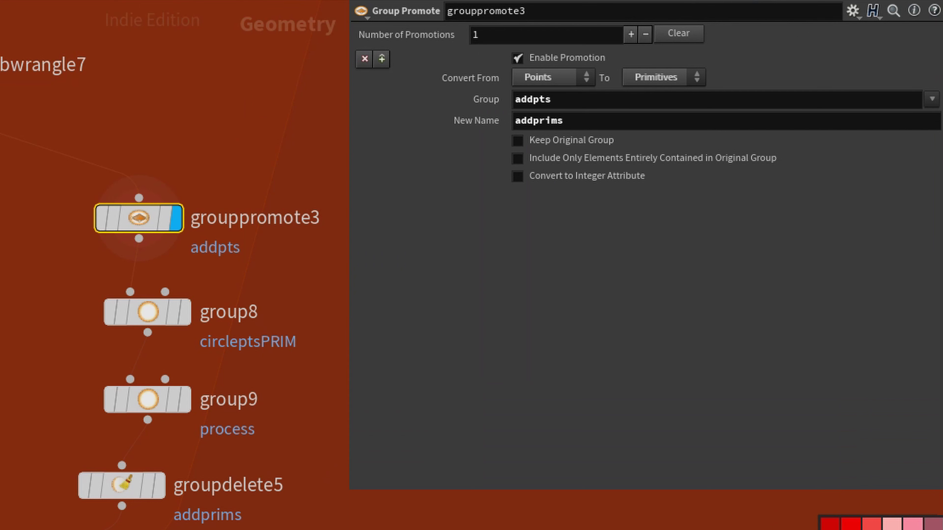
{"action": "mouse_move", "coordinate": [444, 225]}
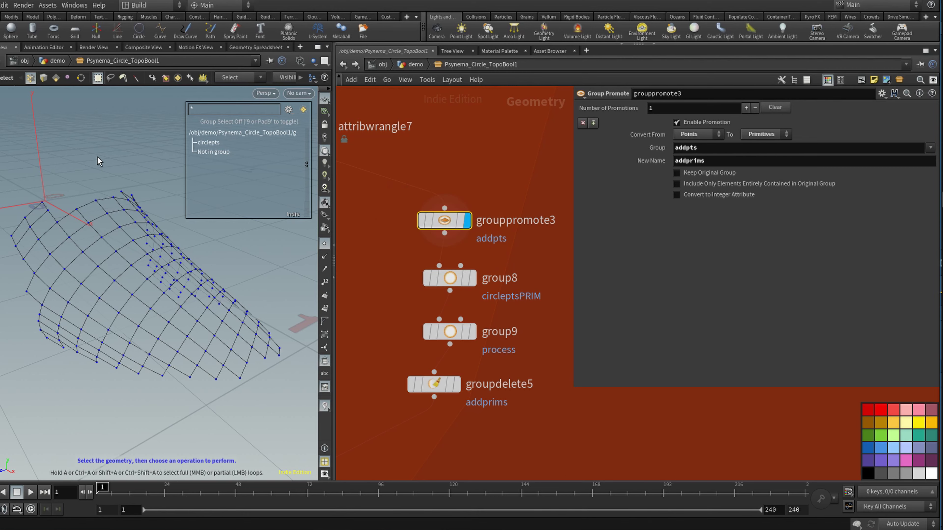
{"action": "left_click", "coordinate": [56, 78]}
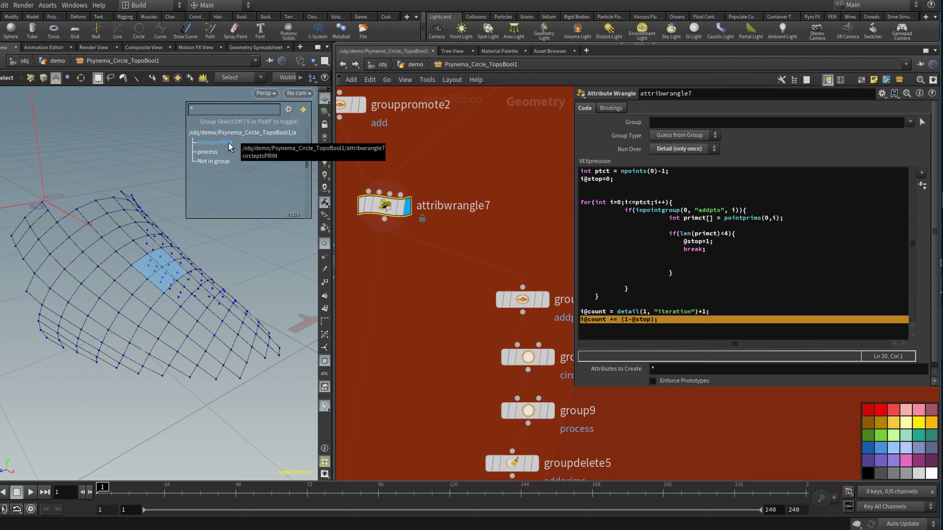
Compare the primitive groups at attribwrangle7 with those at grouppromote3, including addprims and circleptsPRIM.
{"action": "middle_click_drag", "start_coordinate": [526, 302], "coordinate": [464, 270]}
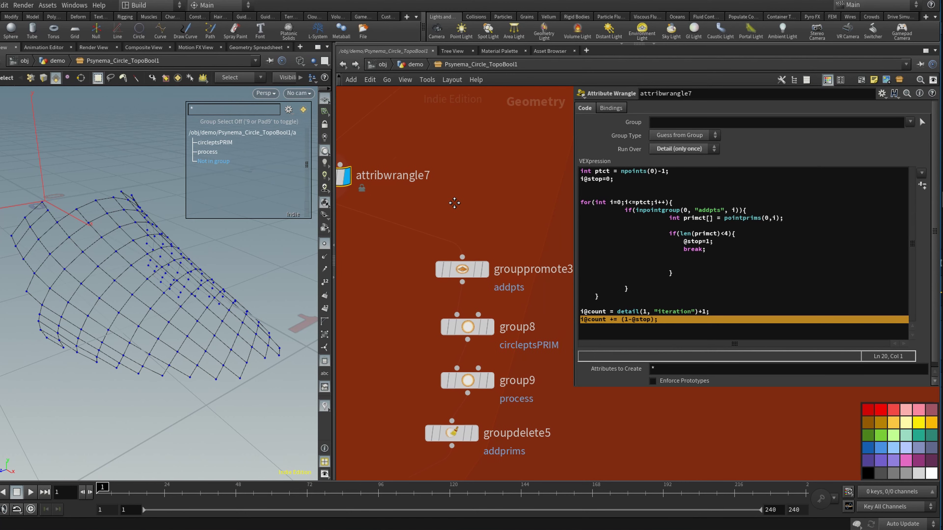
{"action": "mouse_move", "coordinate": [464, 270]}
{"action": "left_click", "coordinate": [464, 270]}
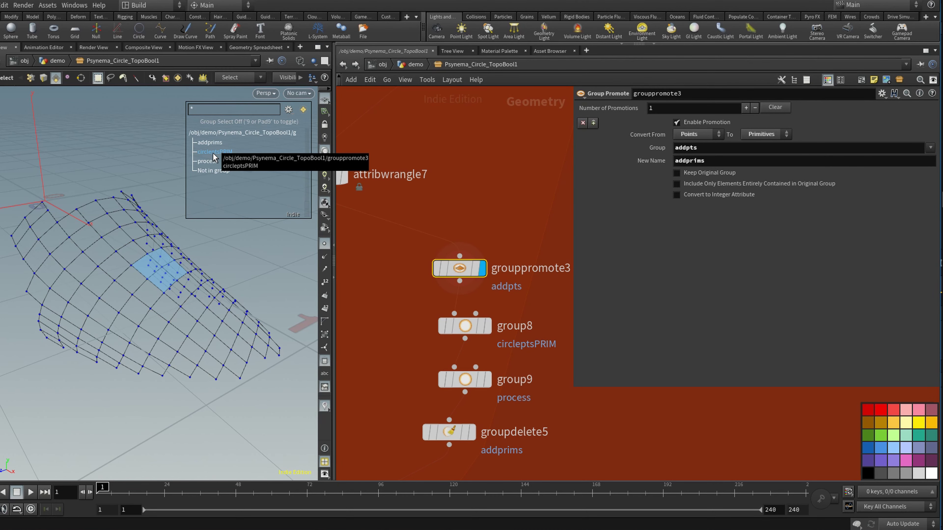
Display group8 and preview its circleptsPRIM group, merged with addprims by Union with Existing.
{"action": "middle_click_drag", "start_coordinate": [423, 315], "coordinate": [392, 284]}
{"action": "mouse_move", "coordinate": [445, 297]}
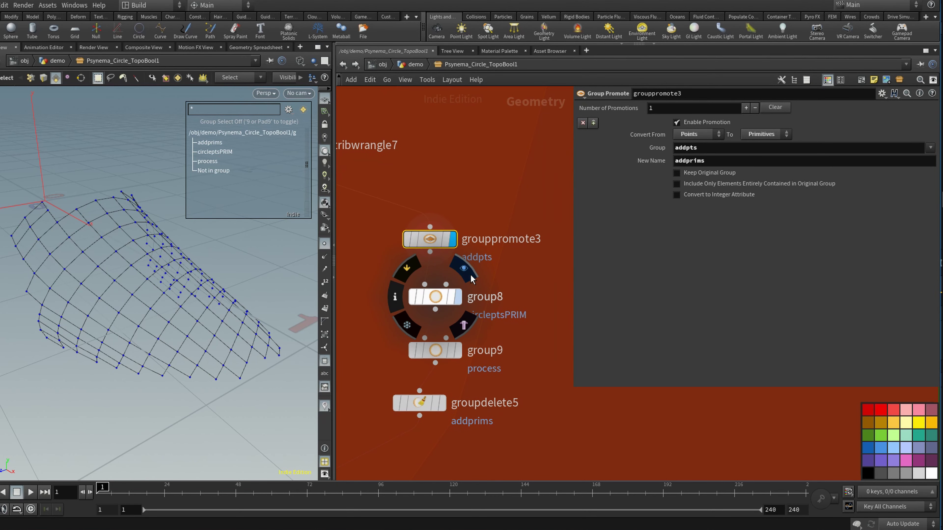
{"action": "left_click", "coordinate": [468, 275]}
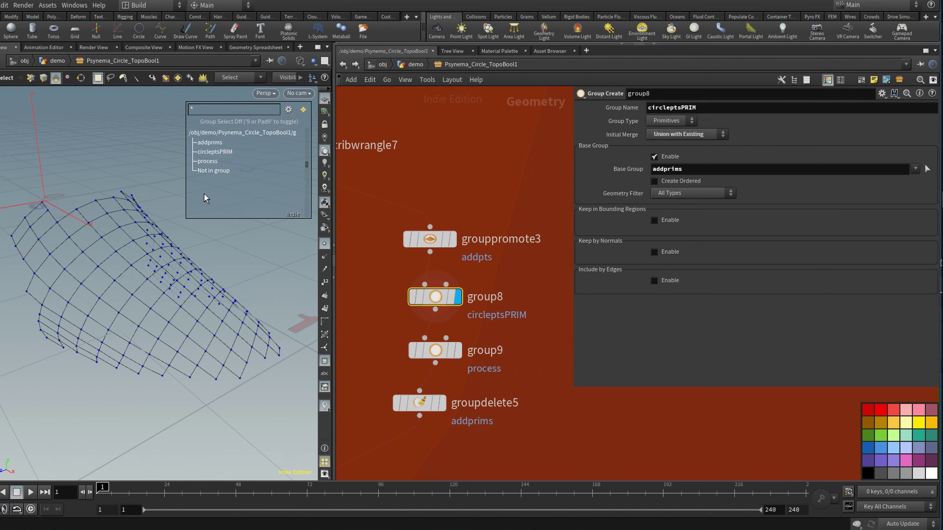
{"action": "mouse_move", "coordinate": [210, 154]}
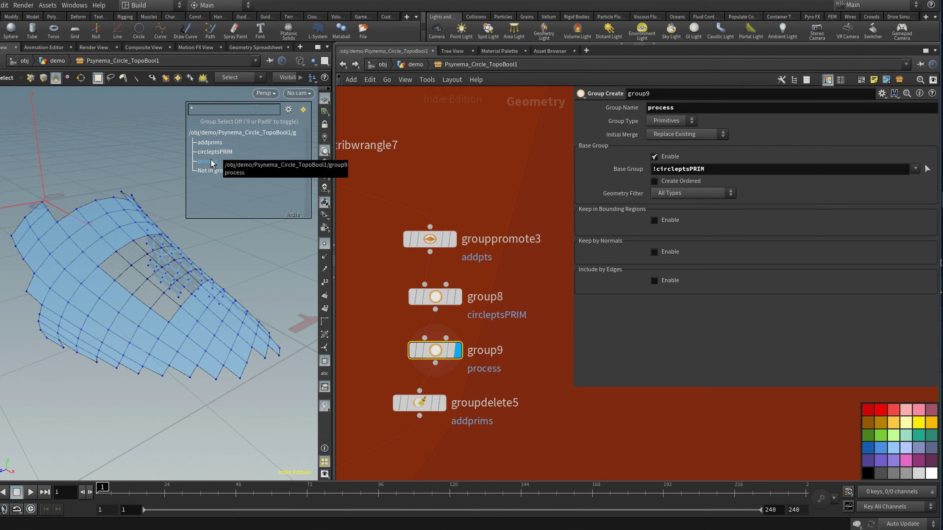
Compare group8's output with group9's, checking the process group defined by the !circleptsPRIM base group.
{"action": "left_click", "coordinate": [459, 297]}
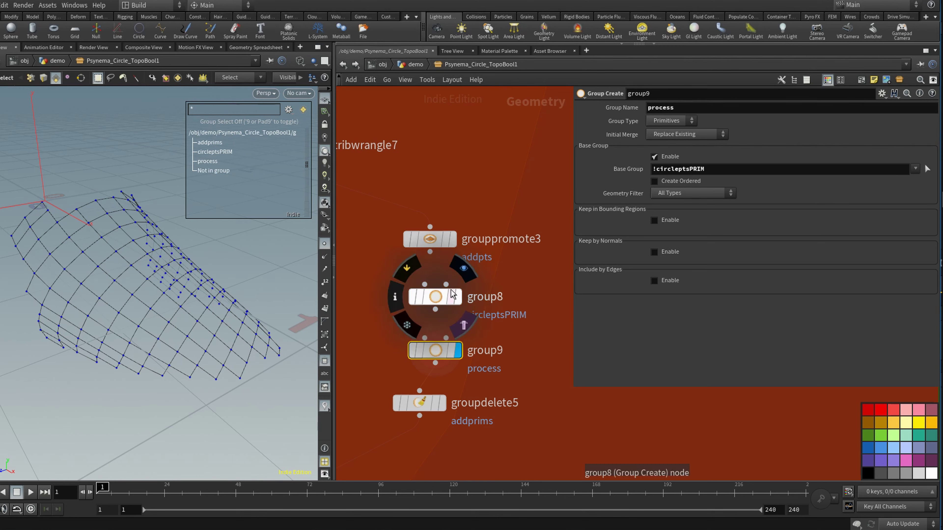
{"action": "left_click", "coordinate": [441, 303]}
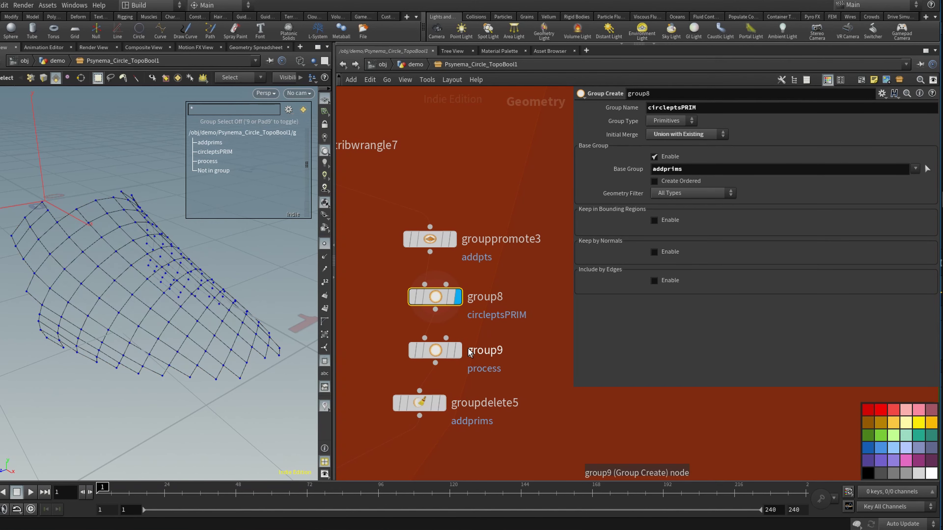
{"action": "left_click", "coordinate": [459, 347]}
{"action": "left_click", "coordinate": [440, 351]}
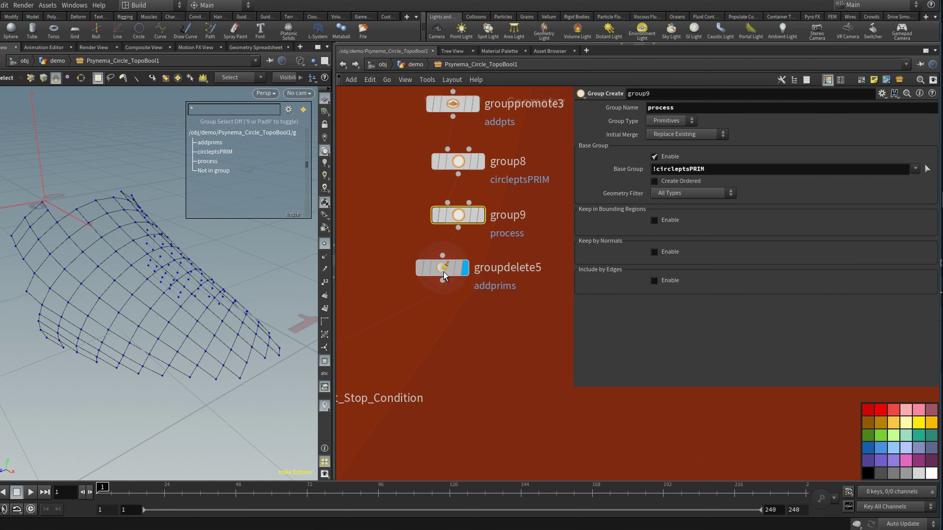
Examine how grouppromote3's addprims group is removed by groupdelete5 at the end of the branch.
{"action": "left_click", "coordinate": [445, 276]}
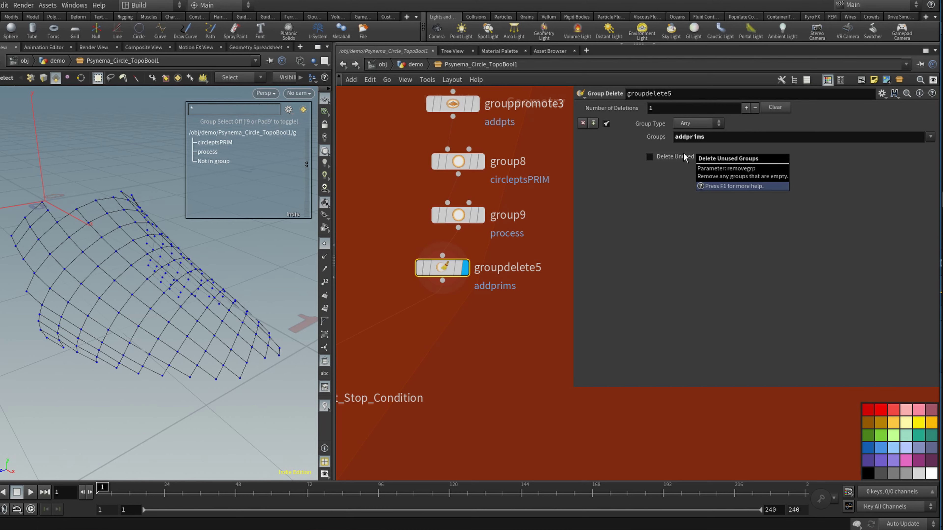
{"action": "middle_click_drag", "start_coordinate": [543, 160], "coordinate": [541, 179]}
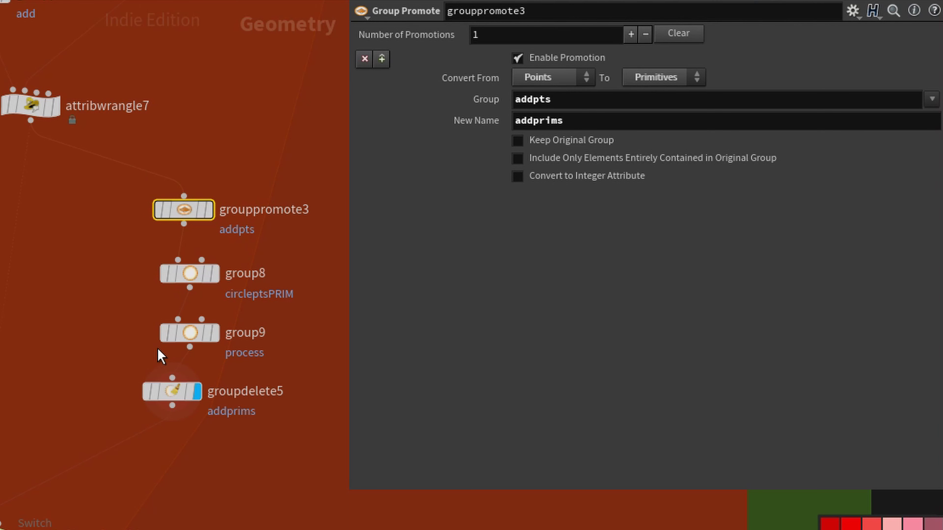
{"action": "left_click", "coordinate": [169, 393]}
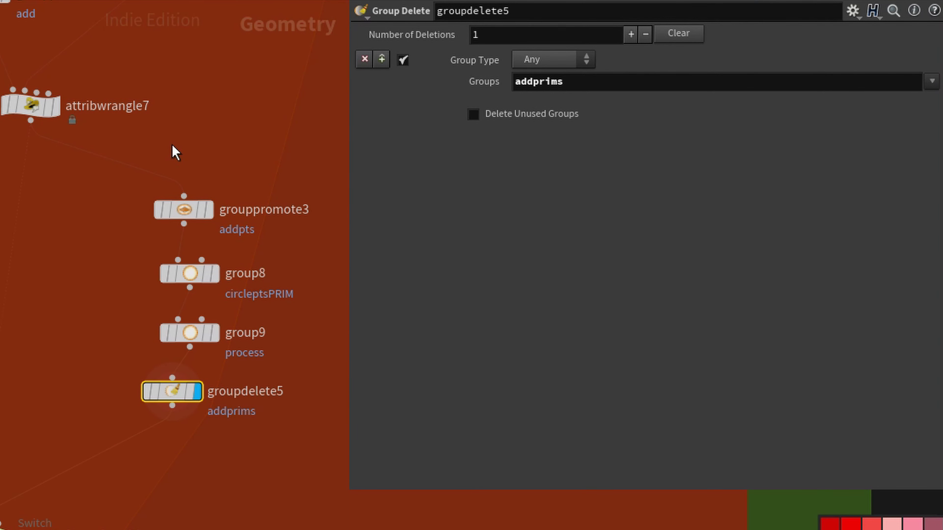
Follow the branch through End_at_Stop_Condition, then display repeat_end1's result with its Block End parameters.
{"action": "middle_click_drag", "start_coordinate": [171, 143], "coordinate": [212, 74]}
{"action": "scroll", "coordinate": [211, 74], "scroll_direction": "down", "scroll_amount": 2}
{"action": "mouse_move", "coordinate": [401, 323]}
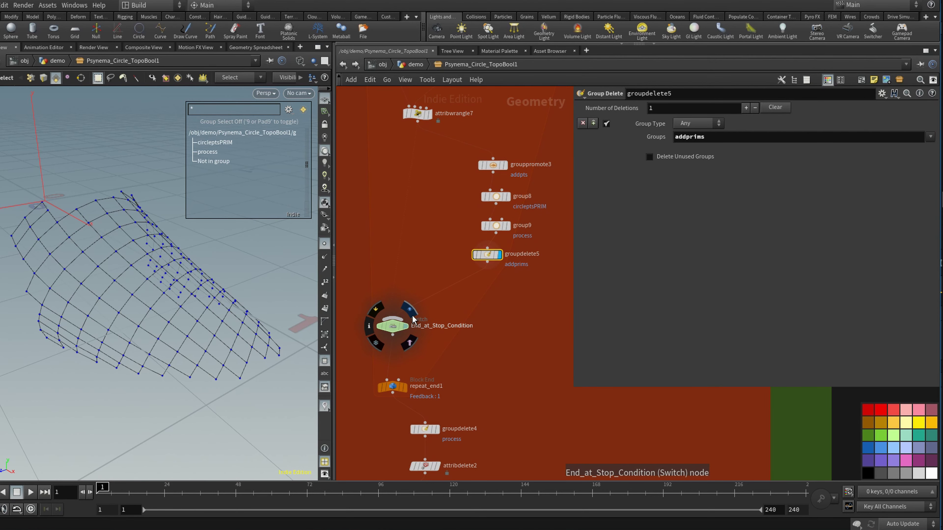
{"action": "scroll", "coordinate": [484, 309], "scroll_direction": "up", "scroll_amount": 3}
{"action": "scroll", "coordinate": [462, 283], "scroll_direction": "up", "scroll_amount": 1}
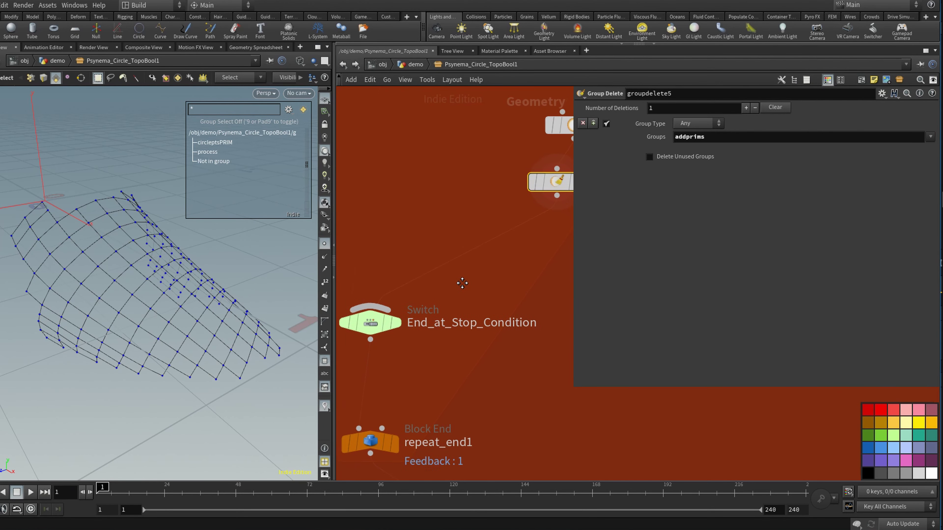
{"action": "middle_click_drag", "start_coordinate": [462, 284], "coordinate": [492, 247]}
{"action": "middle_click_drag", "start_coordinate": [438, 364], "coordinate": [447, 287]}
{"action": "mouse_move", "coordinate": [430, 329]}
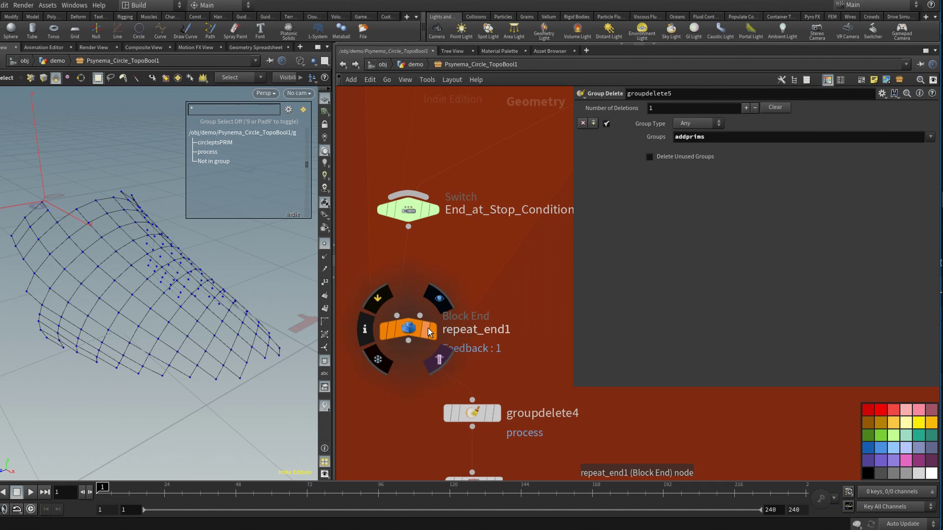
{"action": "left_click", "coordinate": [440, 307]}
{"action": "left_click", "coordinate": [412, 336]}
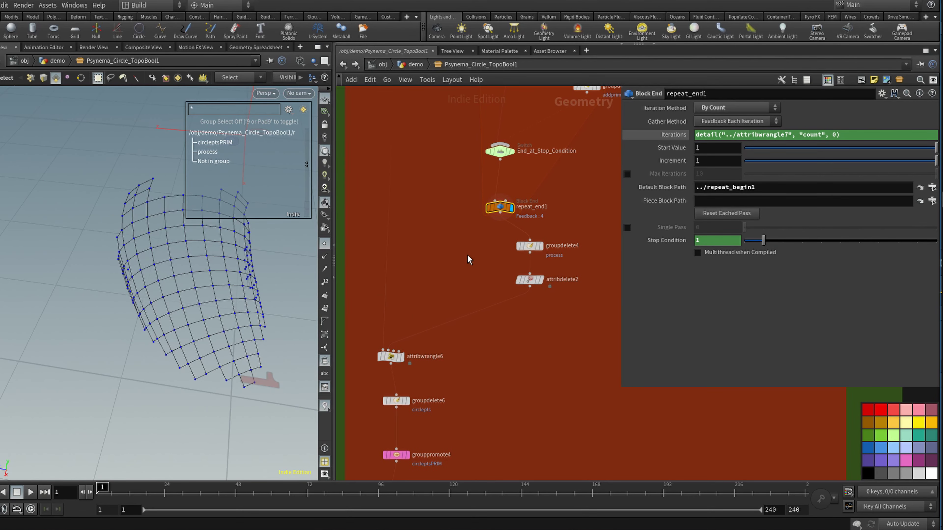
Display groupdelete4 and inspect the distcent point attribute and count and stop detail attributes removed by attribdelete2.
{"action": "left_click", "coordinate": [536, 245]}
{"action": "left_click", "coordinate": [555, 235]}
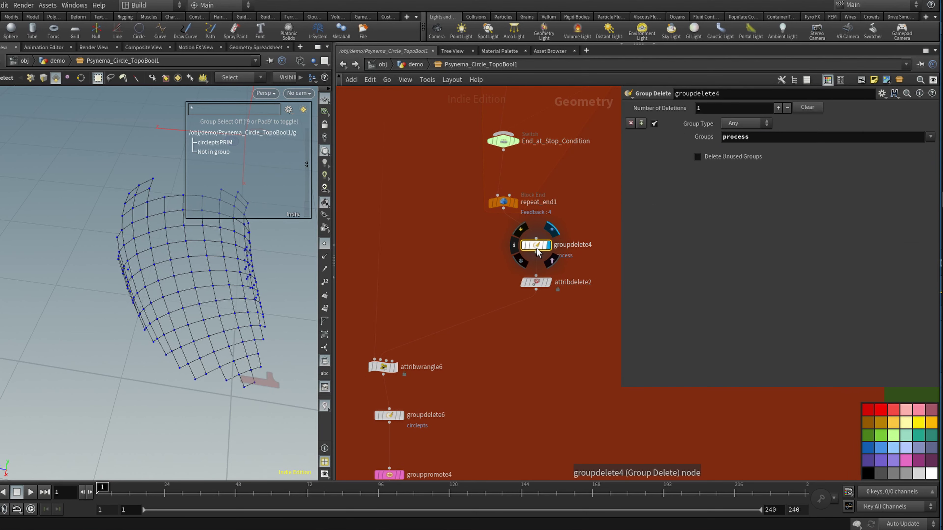
{"action": "left_click", "coordinate": [536, 283]}
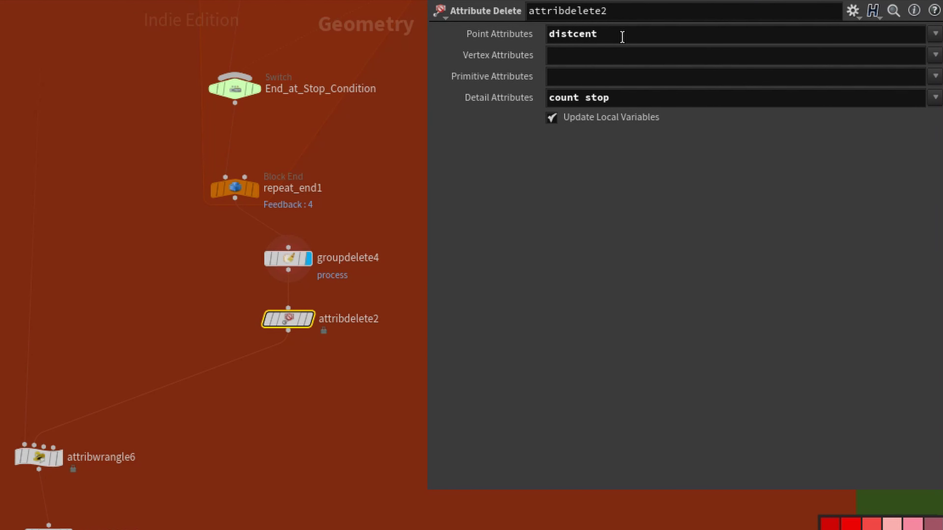
{"action": "left_click_drag", "start_coordinate": [622, 36], "coordinate": [538, 30]}
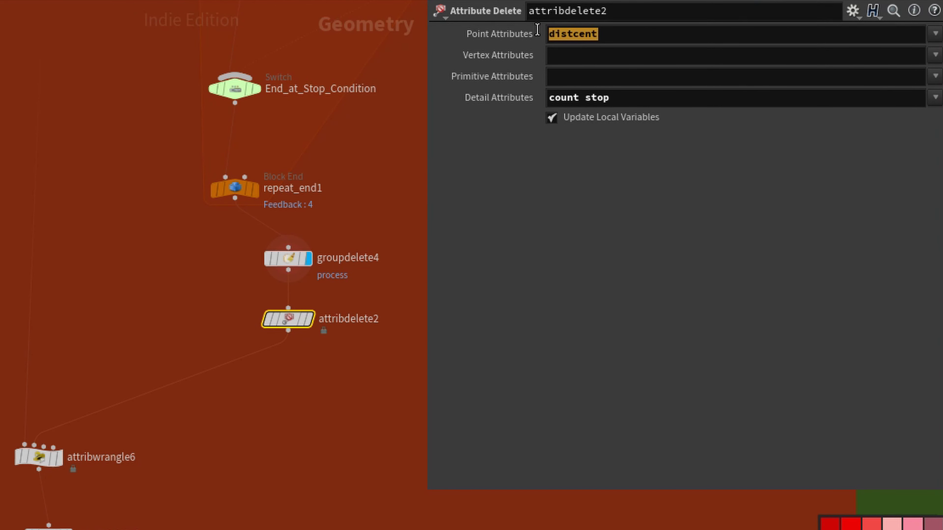
{"action": "left_click_drag", "start_coordinate": [634, 96], "coordinate": [543, 89]}
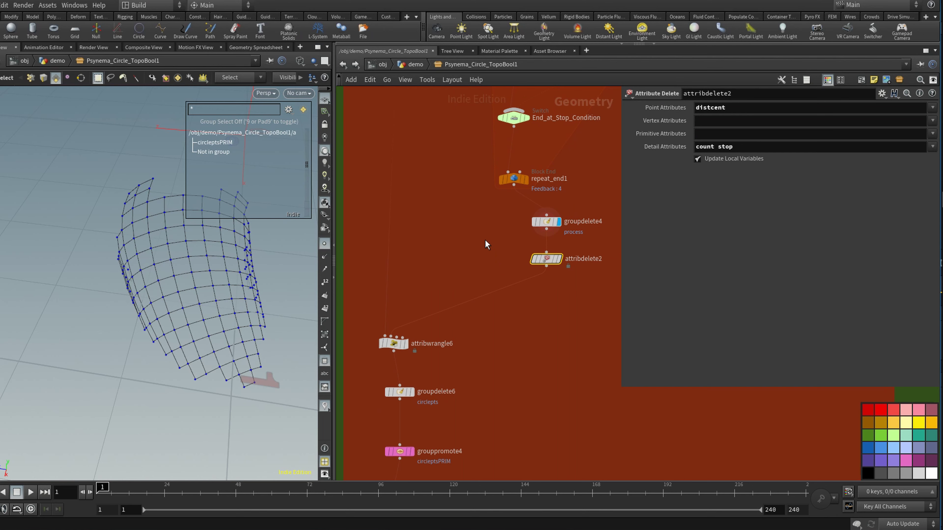
Display attribwrangle6 with its VEXpression code and switch the viewport from wireframe to shaded.
{"action": "middle_click_drag", "start_coordinate": [468, 242], "coordinate": [549, 192]}
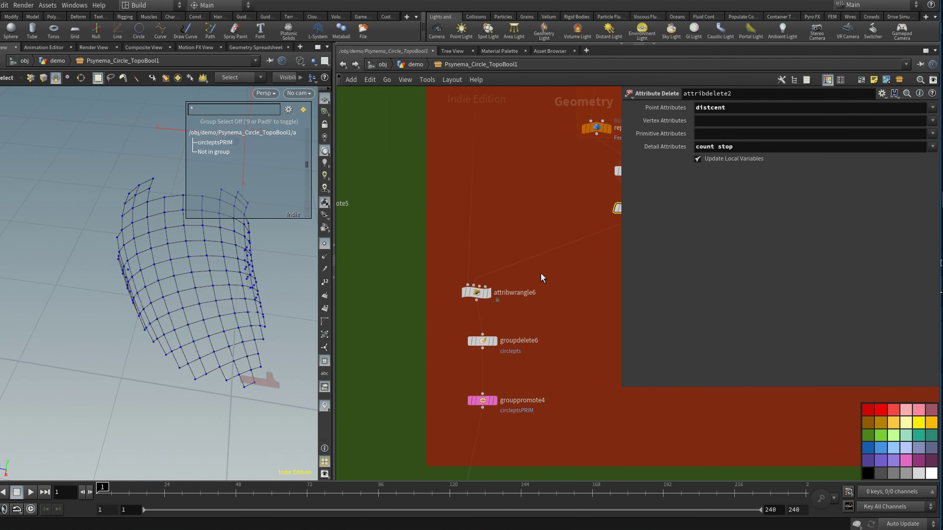
{"action": "right_click_drag", "start_coordinate": [541, 273], "coordinate": [559, 273]}
{"action": "middle_click_drag", "start_coordinate": [558, 273], "coordinate": [467, 277]}
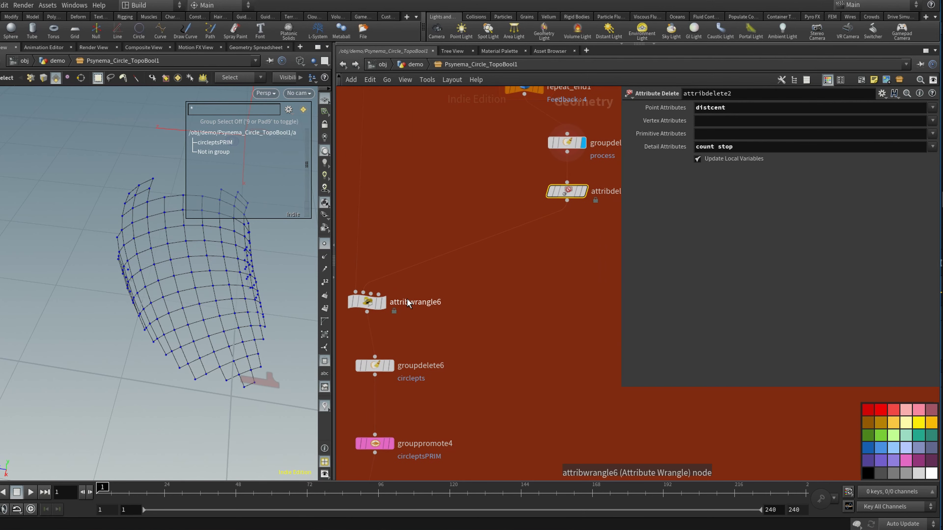
{"action": "left_click", "coordinate": [360, 306]}
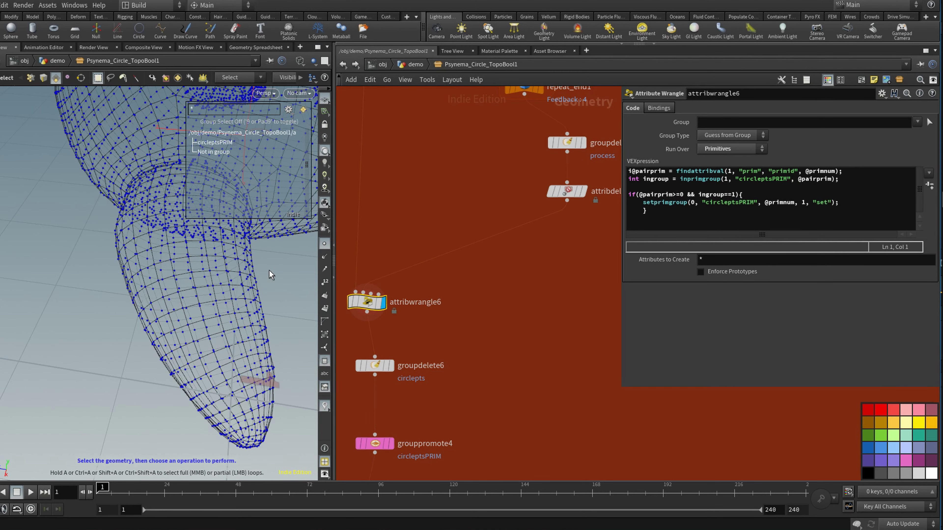
{"action": "key", "text": "w"}
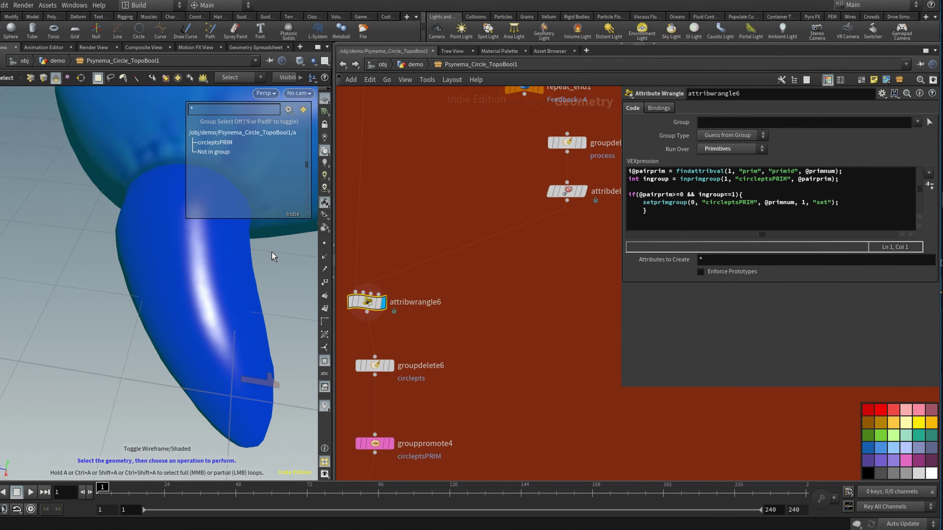
{"action": "left_click_drag", "start_coordinate": [365, 304], "coordinate": [365, 306]}
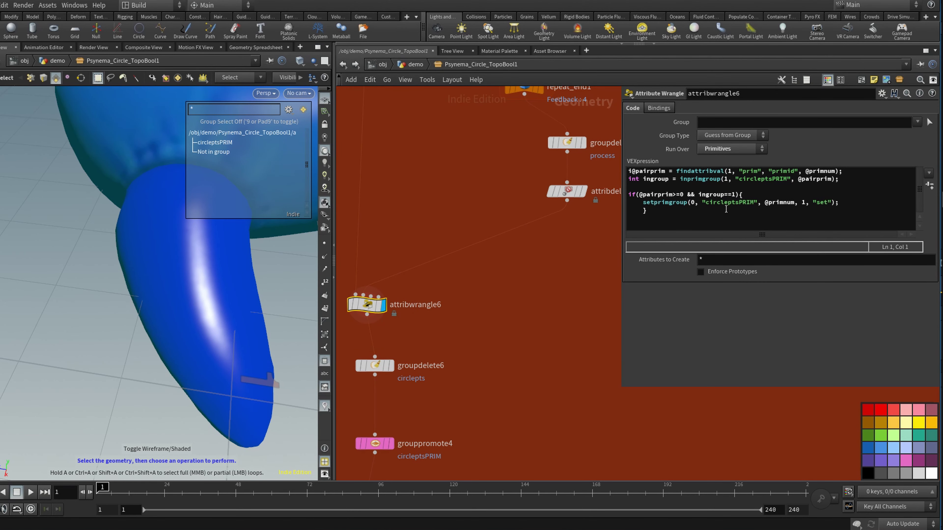
Compare the attribdelete2 patch with the full model at attribwrangle6, viewing the limb from another angle.
{"action": "scroll", "coordinate": [529, 148], "scroll_direction": "down", "scroll_amount": 4}
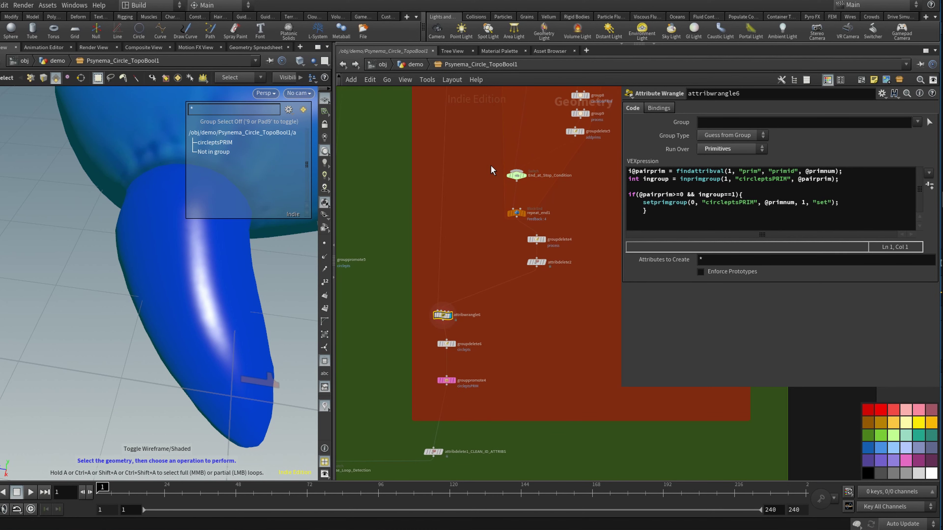
{"action": "mouse_move", "coordinate": [441, 316]}
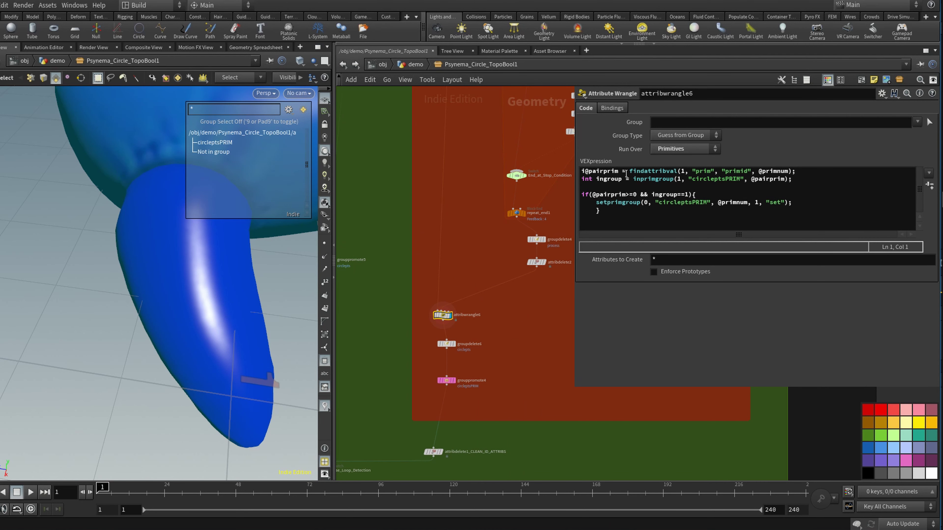
{"action": "left_click_drag", "start_coordinate": [244, 289], "coordinate": [188, 316], "text": "alt"}
{"action": "right_click_drag", "start_coordinate": [188, 316], "coordinate": [187, 305], "text": "alt"}
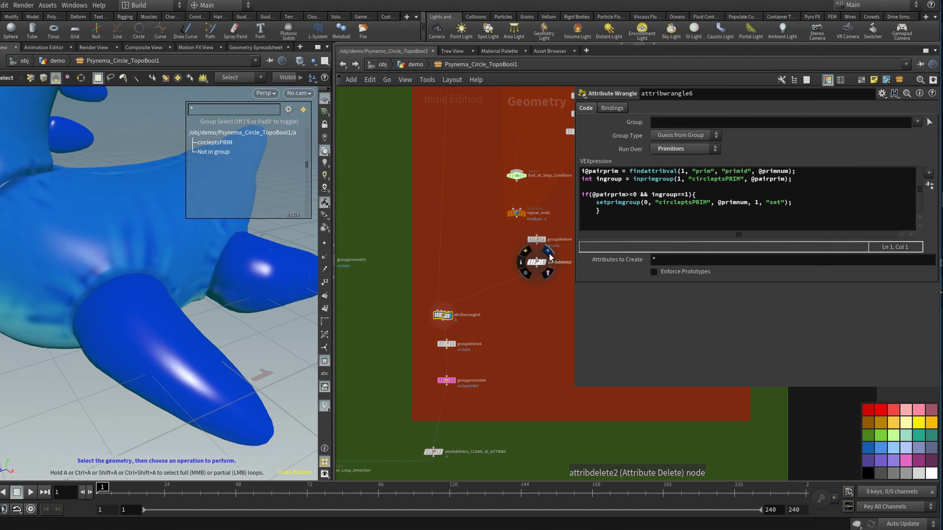
{"action": "left_click", "coordinate": [549, 255]}
{"action": "left_click", "coordinate": [454, 306]}
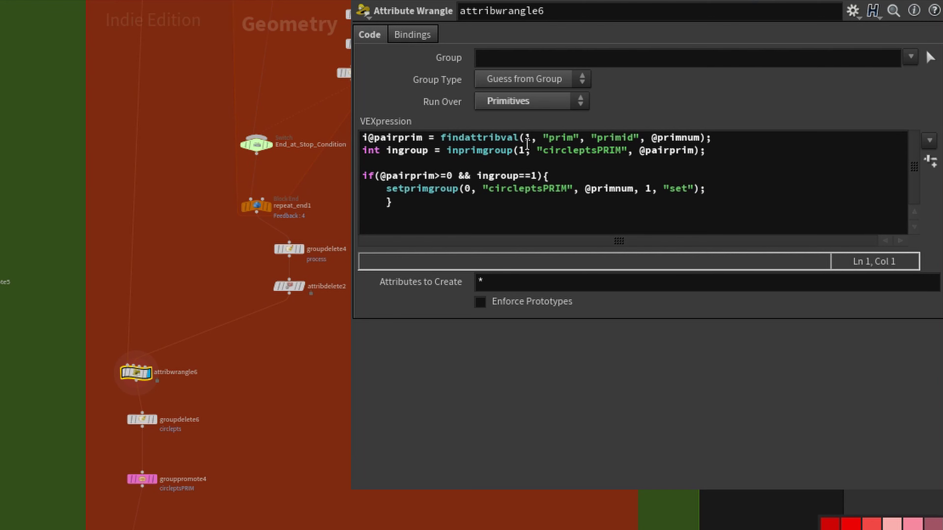
Highlight findattribval and its input number 1 in the wrangle code, then examine attribwrangle6's input connectors.
{"action": "left_click_drag", "start_coordinate": [441, 137], "coordinate": [509, 137]}
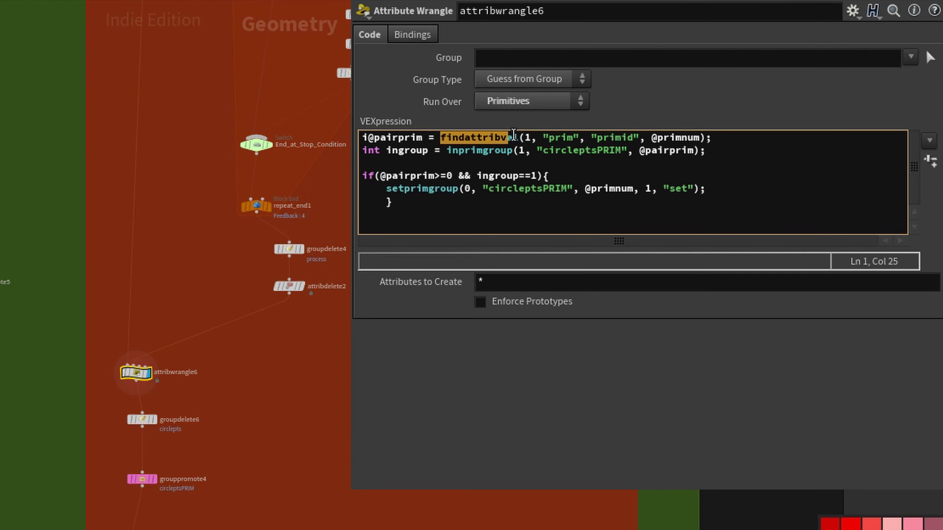
{"action": "left_click", "coordinate": [522, 138]}
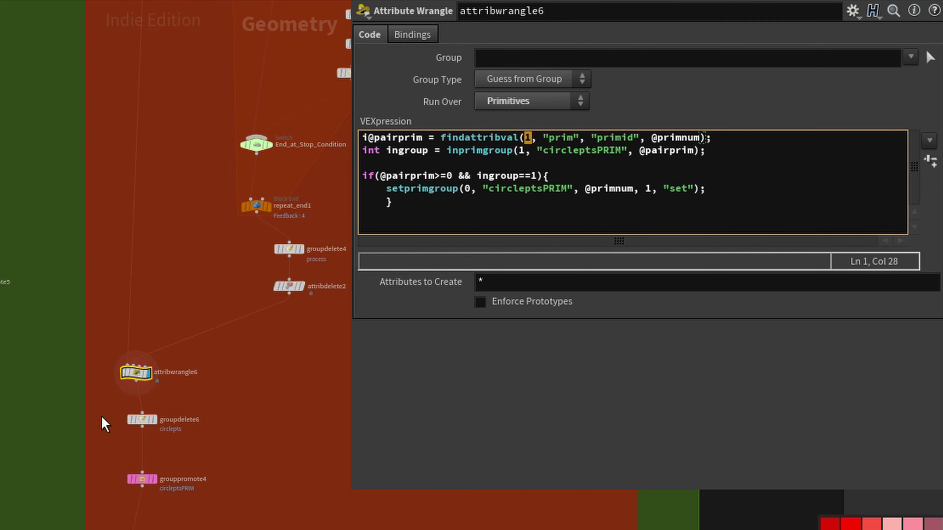
{"action": "mouse_move", "coordinate": [130, 373]}
{"action": "right_click_drag", "start_coordinate": [208, 364], "coordinate": [352, 364]}
{"action": "middle_click_drag", "start_coordinate": [125, 343], "coordinate": [281, 274]}
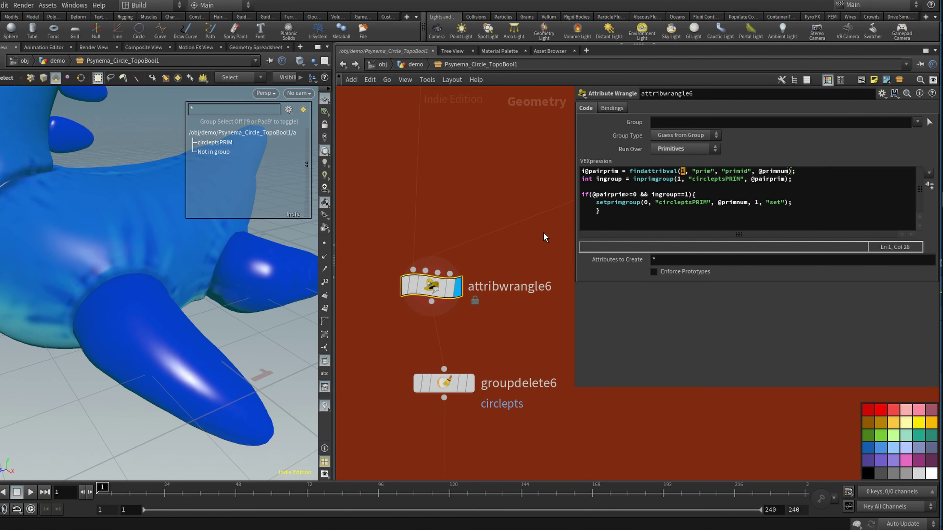
Trace attribwrangle6's second input up to attribdelete2 and compare the displayed output of both nodes.
{"action": "middle_click_drag", "start_coordinate": [543, 233], "coordinate": [470, 274]}
{"action": "right_click_drag", "start_coordinate": [470, 274], "coordinate": [424, 280]}
{"action": "middle_click_drag", "start_coordinate": [525, 241], "coordinate": [493, 236]}
{"action": "mouse_move", "coordinate": [480, 232]}
{"action": "left_click", "coordinate": [496, 216]}
{"action": "left_click", "coordinate": [481, 233]}
{"action": "left_click", "coordinate": [396, 319]}
{"action": "left_click", "coordinate": [380, 320]}
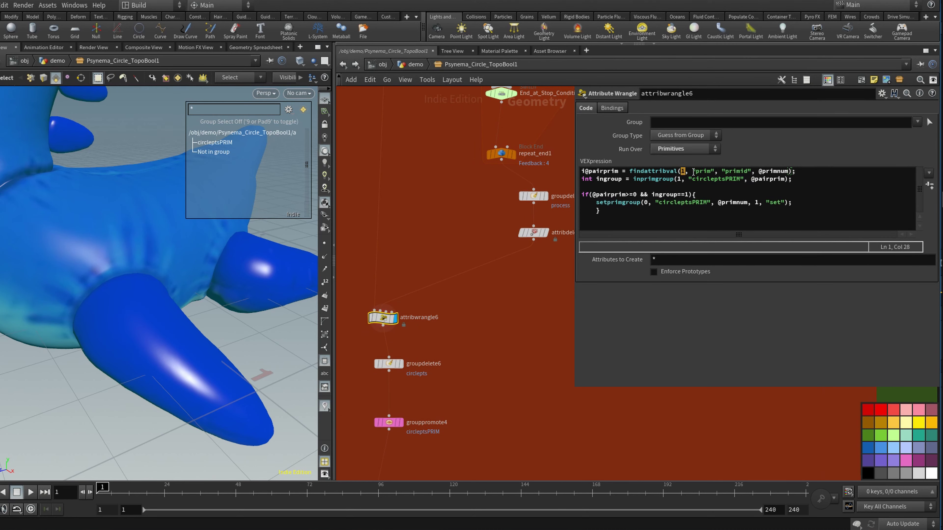
Highlight the "prim" and "primid" arguments of findattribval and check them against the attribdelete2 geometry feeding attribwrangle6.
{"action": "left_click_drag", "start_coordinate": [693, 171], "coordinate": [751, 172]}
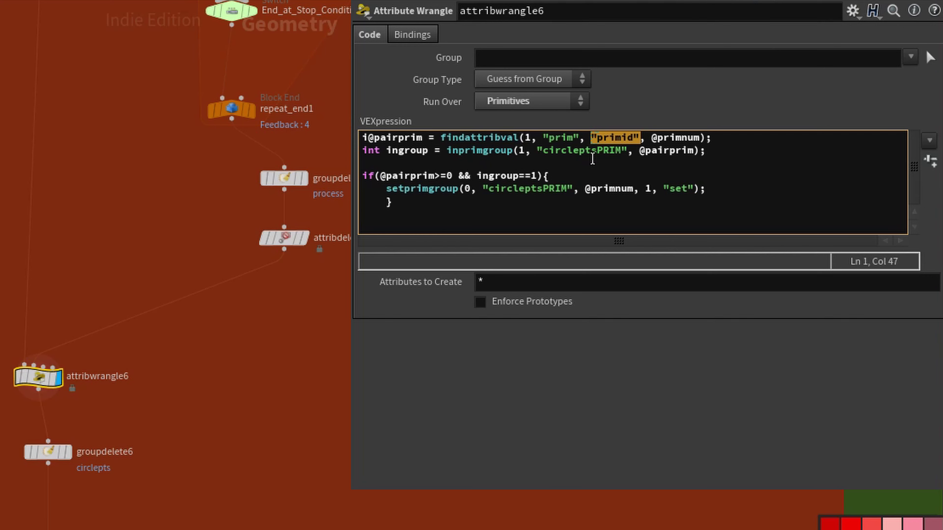
{"action": "mouse_move", "coordinate": [304, 239]}
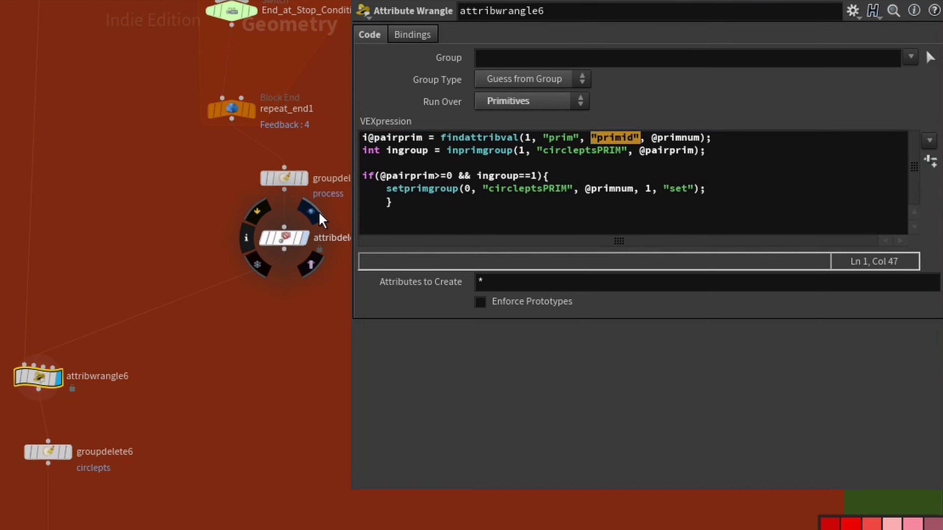
{"action": "left_click", "coordinate": [285, 240]}
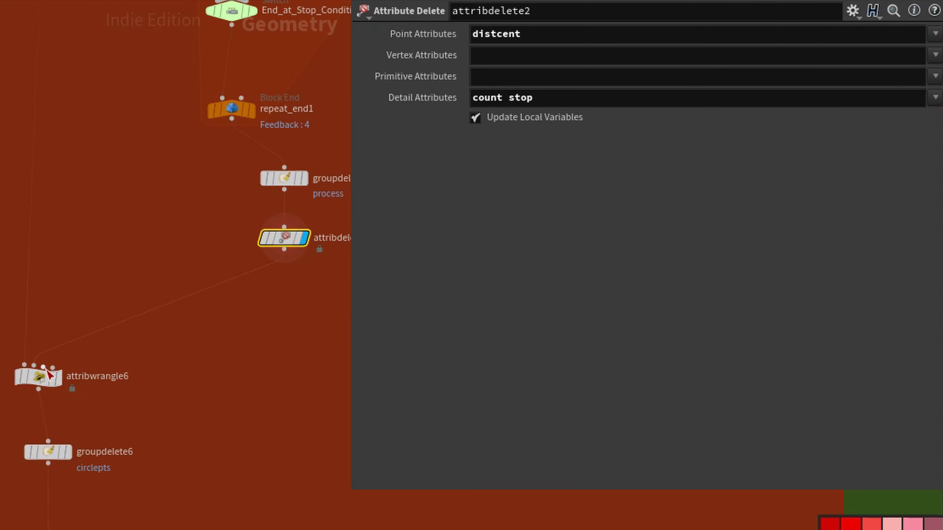
{"action": "mouse_move", "coordinate": [39, 377]}
{"action": "left_click", "coordinate": [64, 352]}
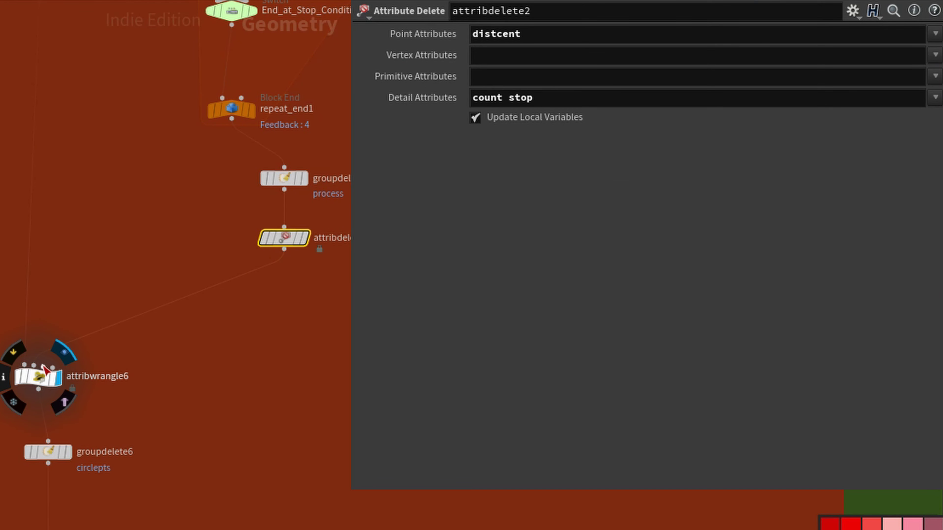
{"action": "left_click", "coordinate": [42, 379]}
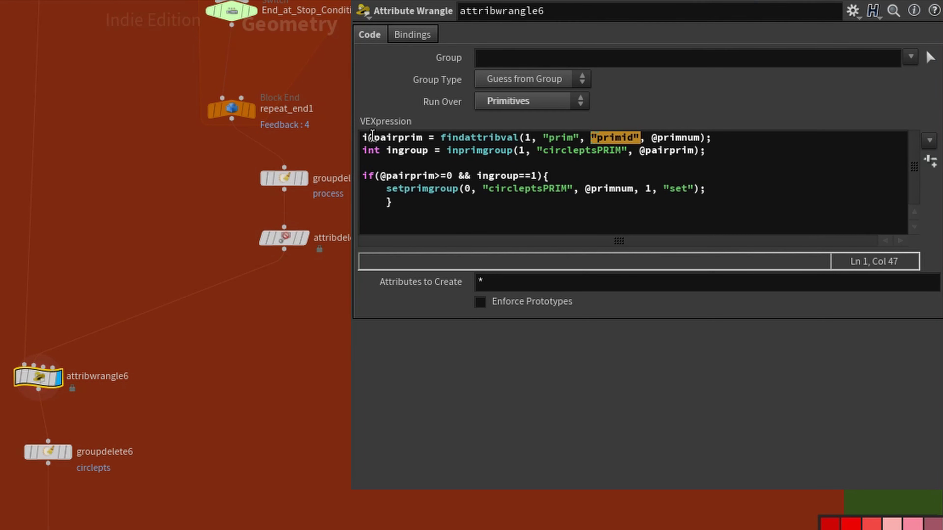
Highlight the pairprim attribute in the code and compare attribdelete2's primitives with attribwrangle6's full model.
{"action": "double_click", "coordinate": [377, 136]}
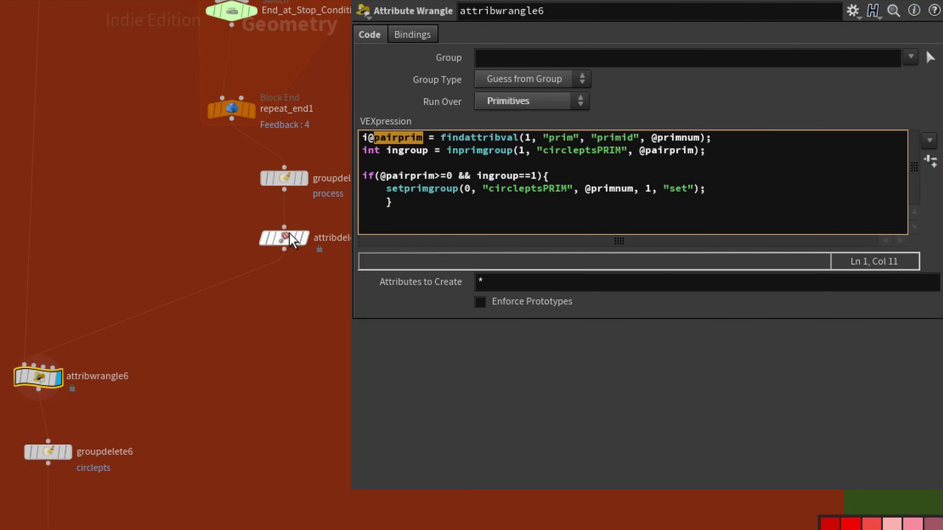
{"action": "left_click", "coordinate": [313, 220]}
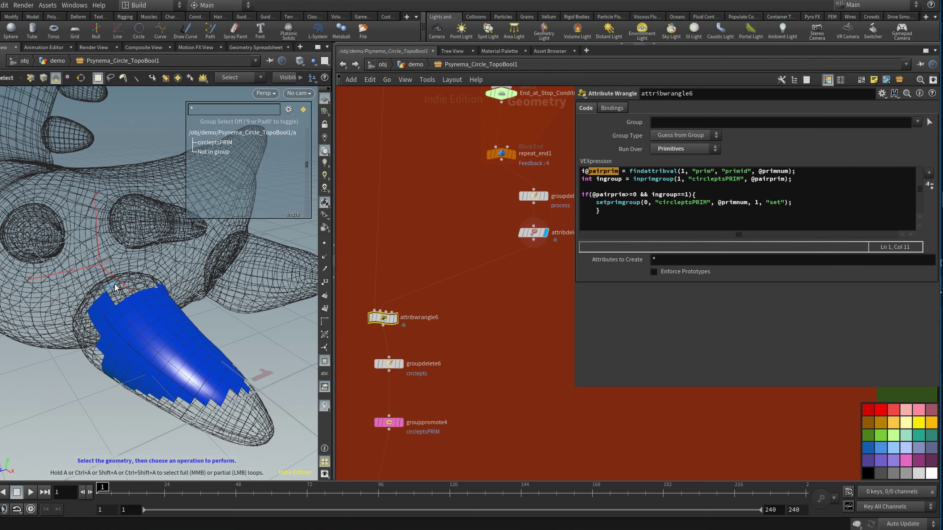
{"action": "mouse_move", "coordinate": [390, 323]}
{"action": "left_click", "coordinate": [400, 317]}
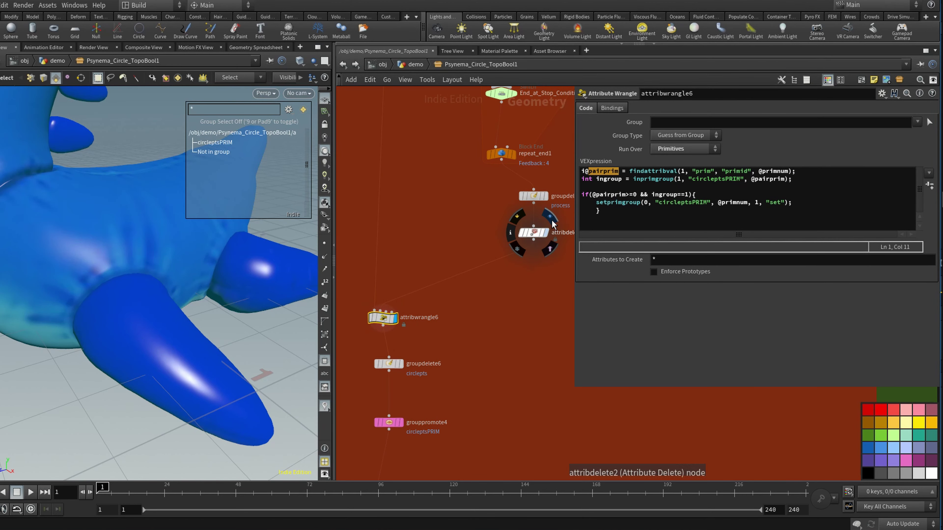
{"action": "left_click", "coordinate": [582, 185]}
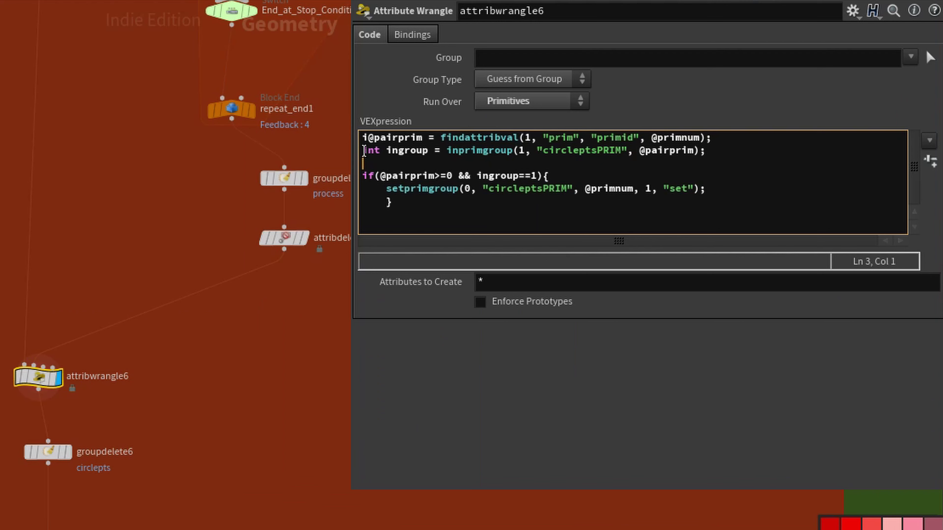
{"action": "left_click_drag", "start_coordinate": [364, 151], "coordinate": [428, 154]}
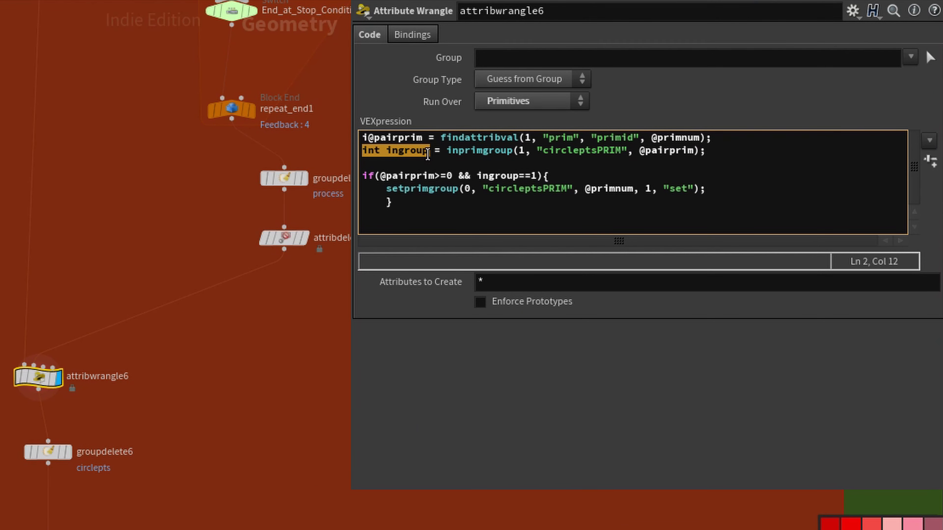
{"action": "left_click", "coordinate": [386, 160]}
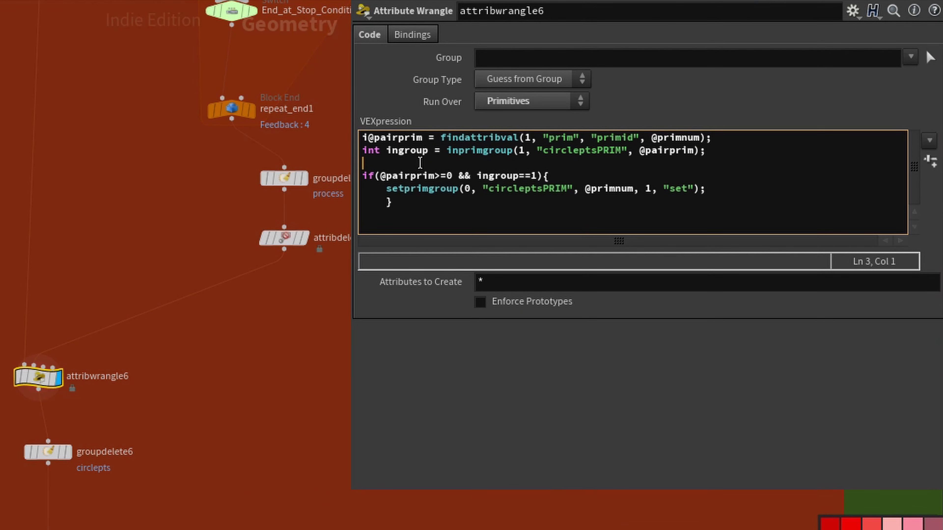
{"action": "double_click", "coordinate": [447, 151]}
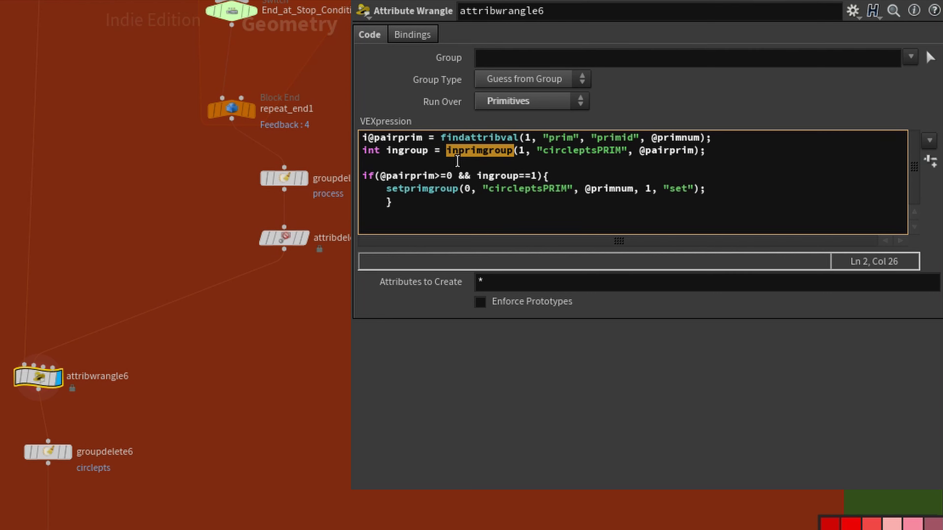
{"action": "left_click_drag", "start_coordinate": [640, 150], "coordinate": [693, 153]}
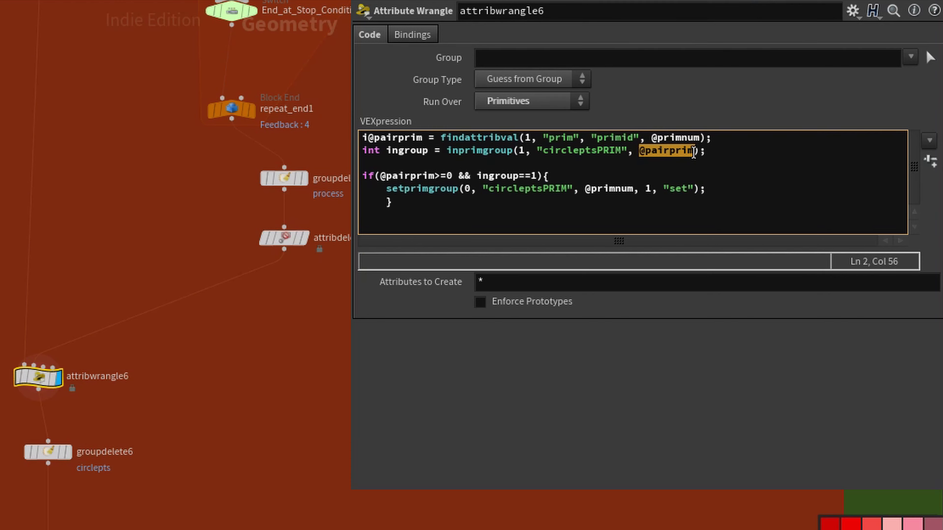
{"action": "left_click", "coordinate": [380, 175]}
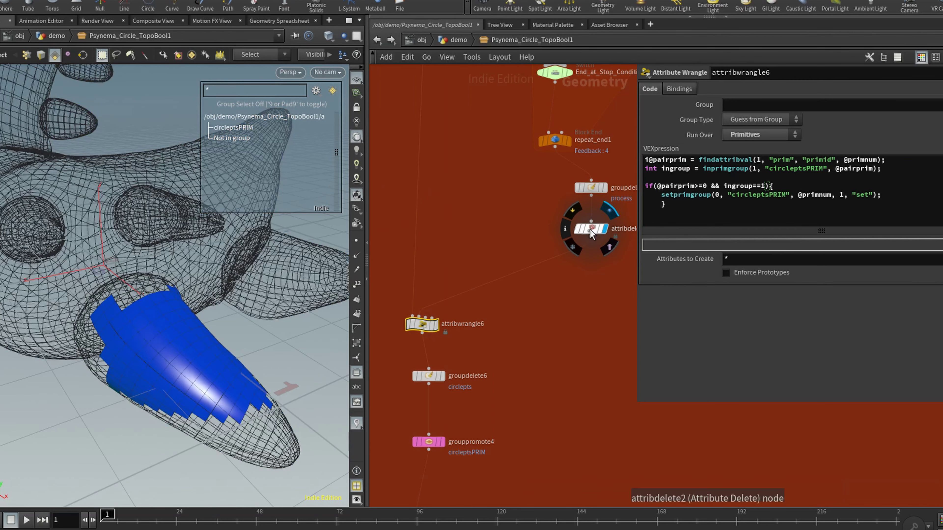
{"action": "left_click", "coordinate": [302, 238]}
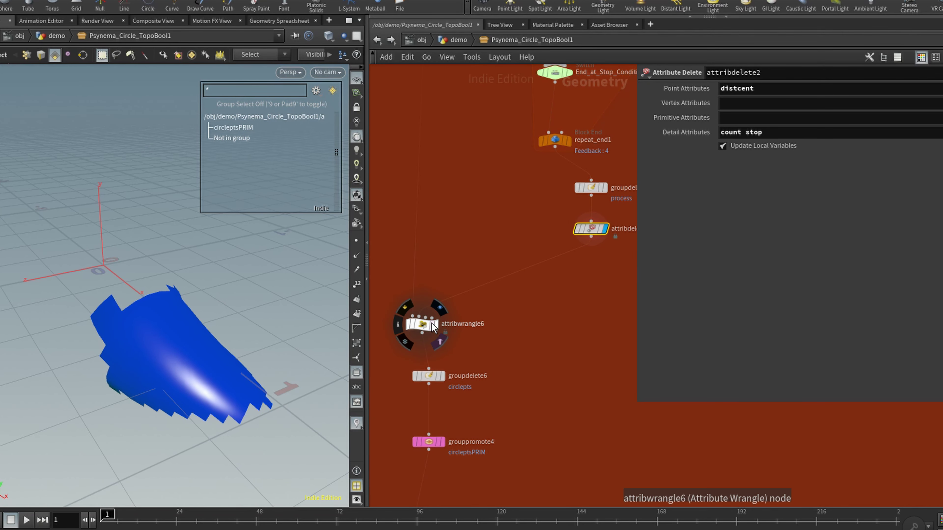
{"action": "left_click", "coordinate": [438, 312]}
{"action": "left_click", "coordinate": [422, 325]}
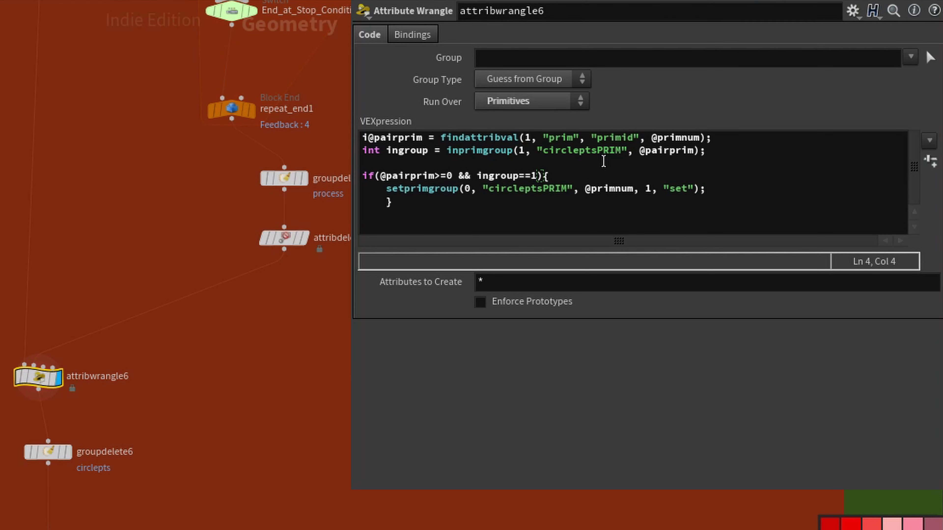
Highlight circleptsPRIM in the inprimgroup call and compare that group between attribdelete2 and attribwrangle6.
{"action": "left_click", "coordinate": [545, 156]}
{"action": "key", "text": "shift+Down"}
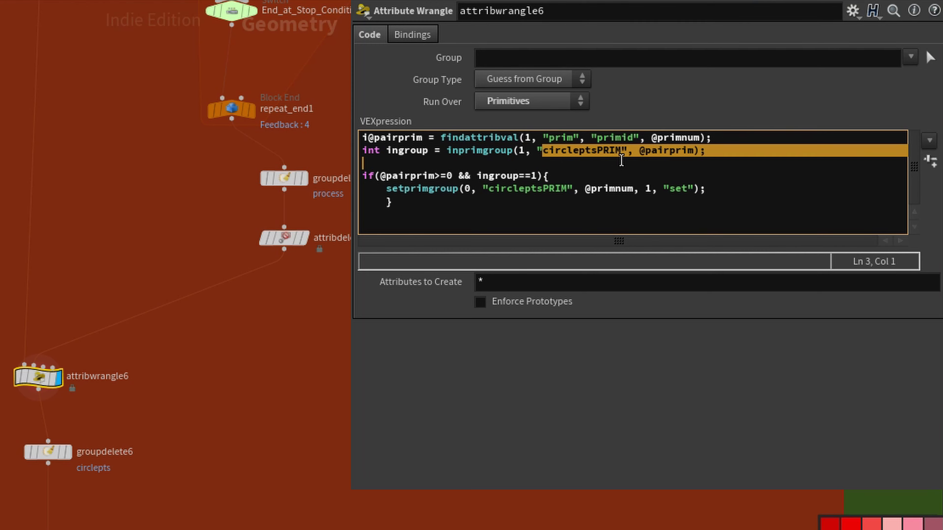
{"action": "left_click_drag", "start_coordinate": [621, 157], "coordinate": [620, 154]}
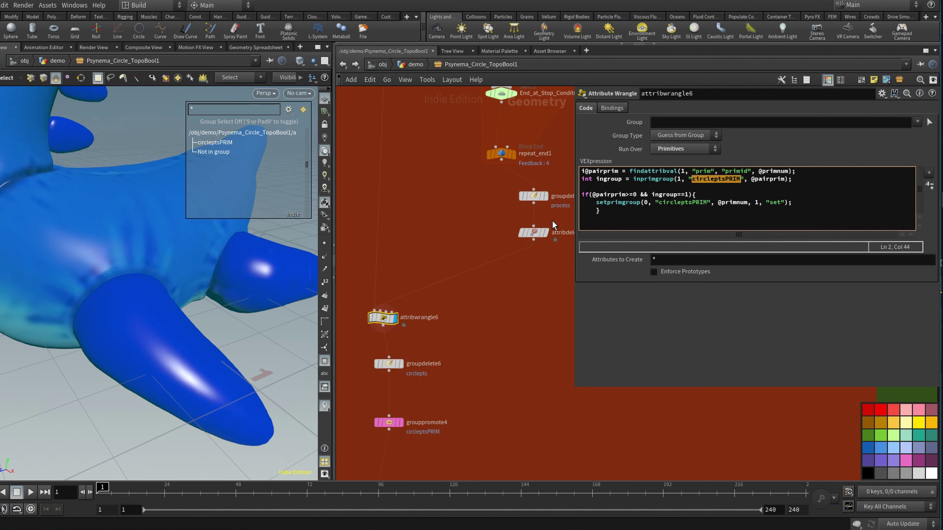
{"action": "mouse_move", "coordinate": [312, 216]}
{"action": "left_click", "coordinate": [550, 219]}
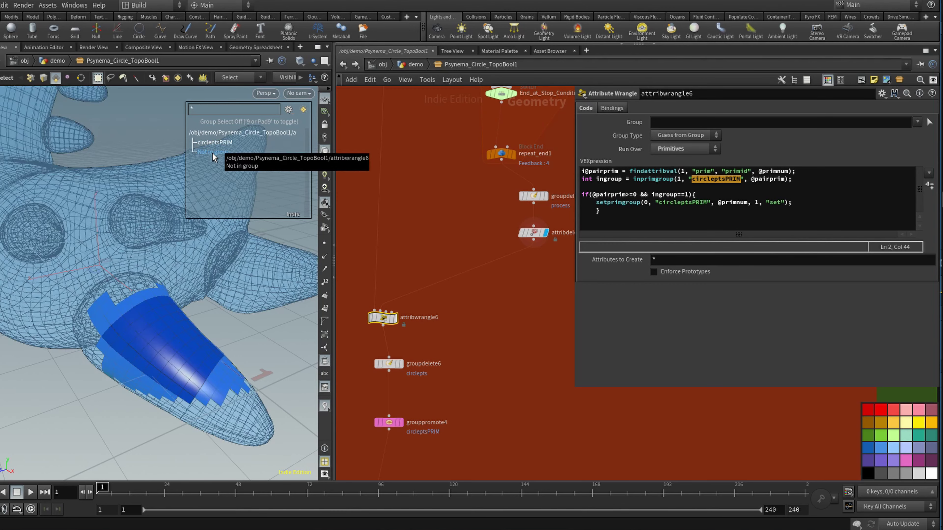
{"action": "left_click", "coordinate": [395, 318]}
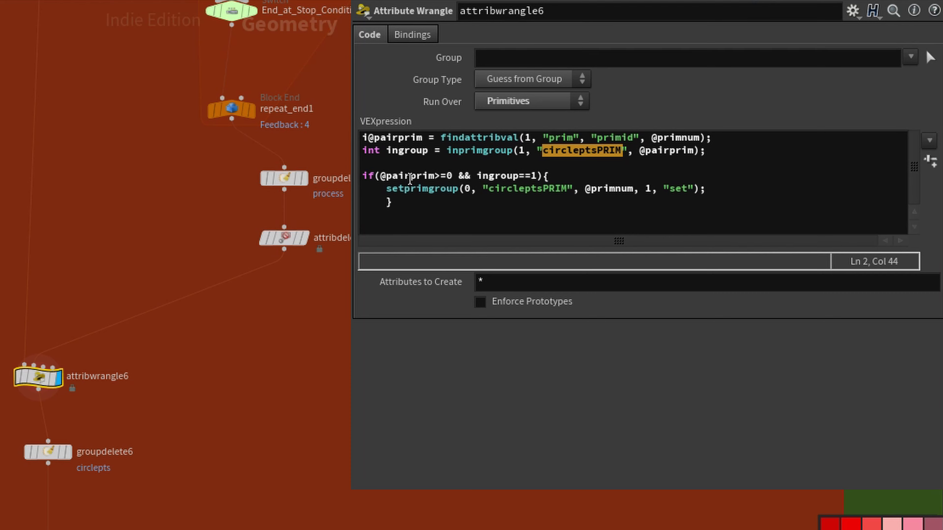
{"action": "left_click", "coordinate": [312, 211]}
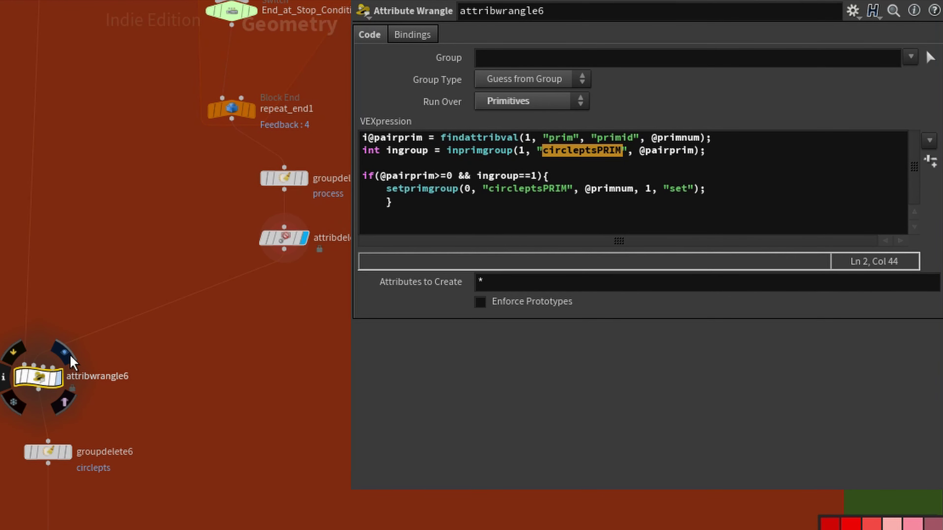
{"action": "left_click", "coordinate": [69, 358]}
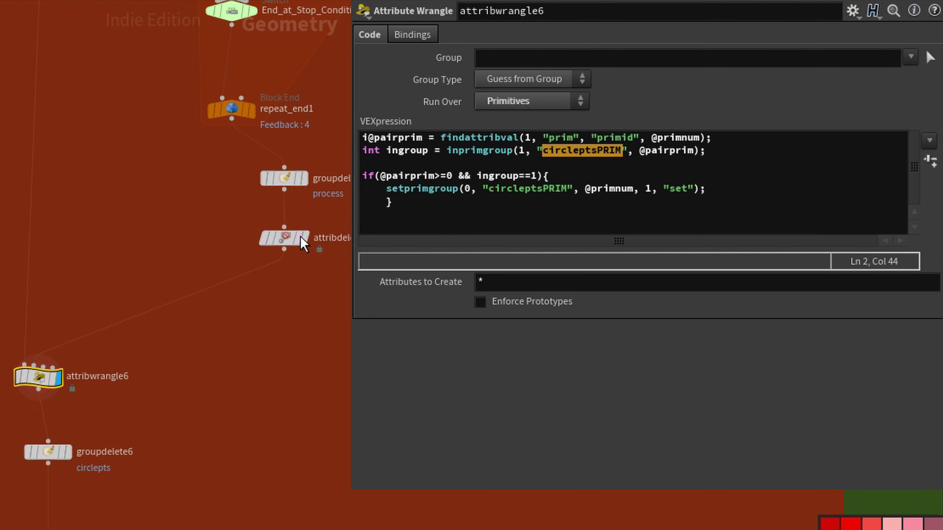
Compare attribdelete2's output with attribwrangle6 and inspect the wrangle's primitive pairprim and circleptsPRIM values in the geometry spreadsheet.
{"action": "left_click", "coordinate": [311, 214]}
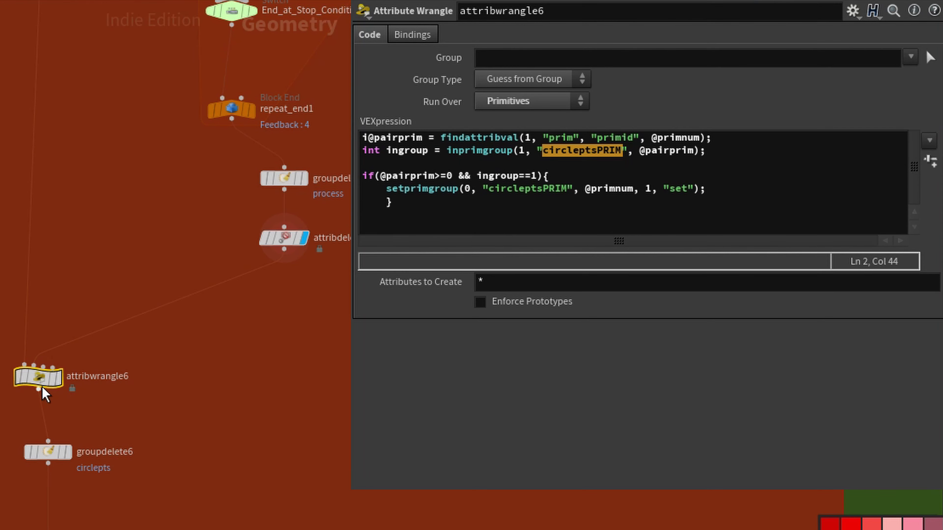
{"action": "mouse_move", "coordinate": [52, 375]}
{"action": "left_click", "coordinate": [63, 357]}
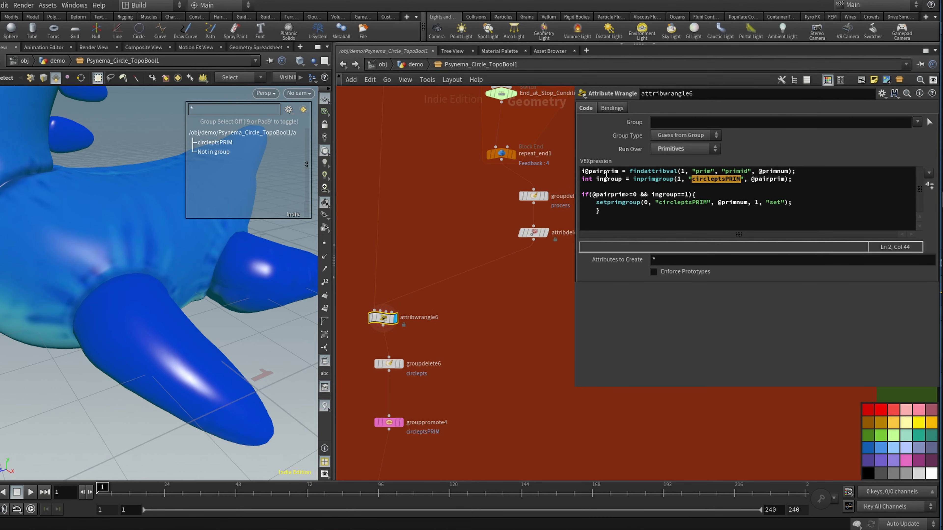
{"action": "left_click", "coordinate": [256, 47]}
{"action": "left_click", "coordinate": [76, 77]}
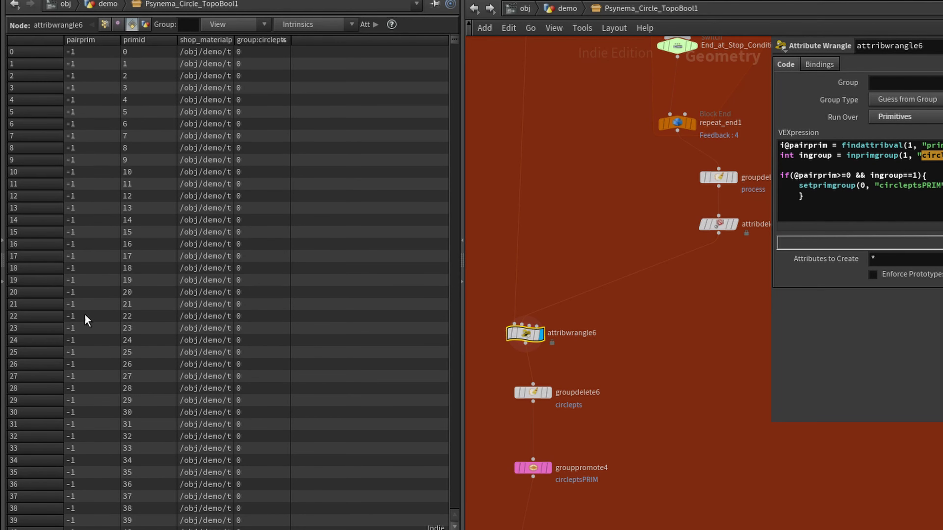
{"action": "left_click_drag", "start_coordinate": [455, 43], "coordinate": [488, 524]}
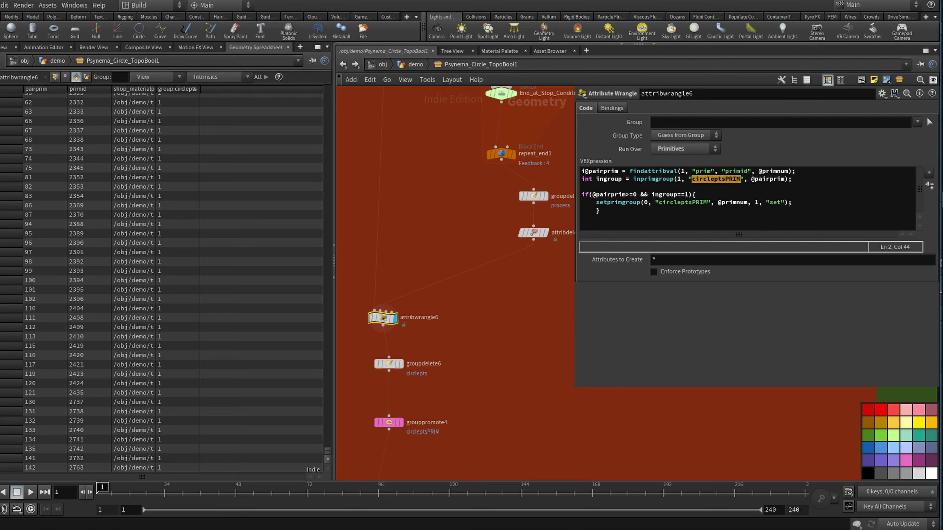
{"action": "left_click", "coordinate": [5, 48]}
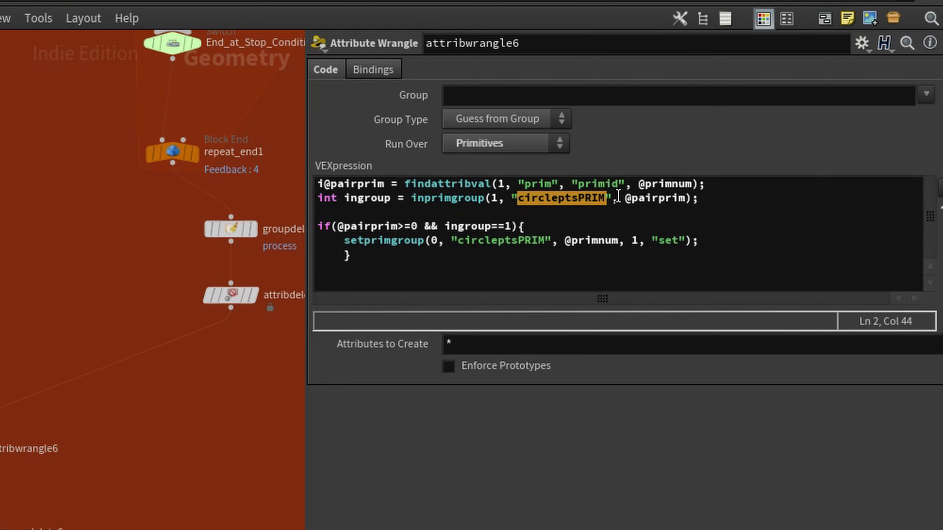
Highlight circleptsPRIM in the inprimgroup call and examine the setprimgroup function with its group name and value arguments.
{"action": "left_click", "coordinate": [608, 199]}
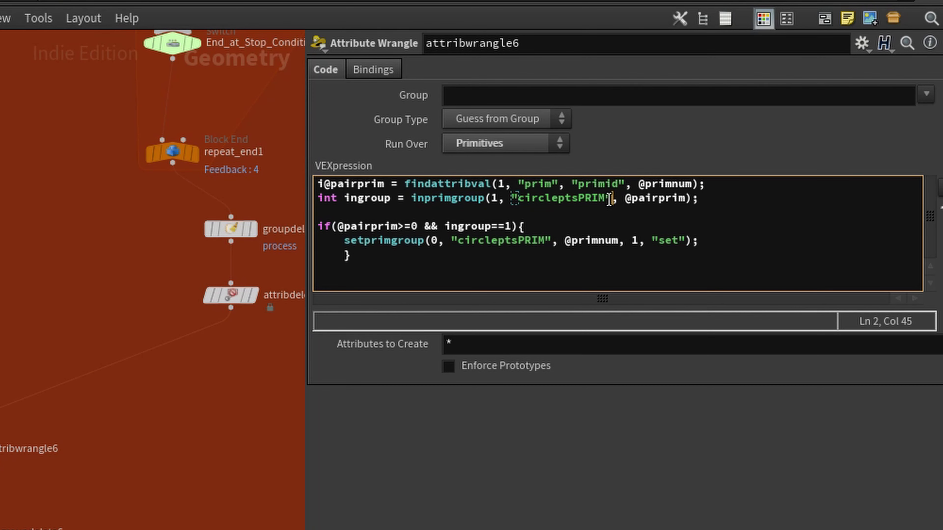
{"action": "left_click_drag", "start_coordinate": [608, 199], "coordinate": [517, 198]}
{"action": "left_click_drag", "start_coordinate": [343, 240], "coordinate": [432, 240]}
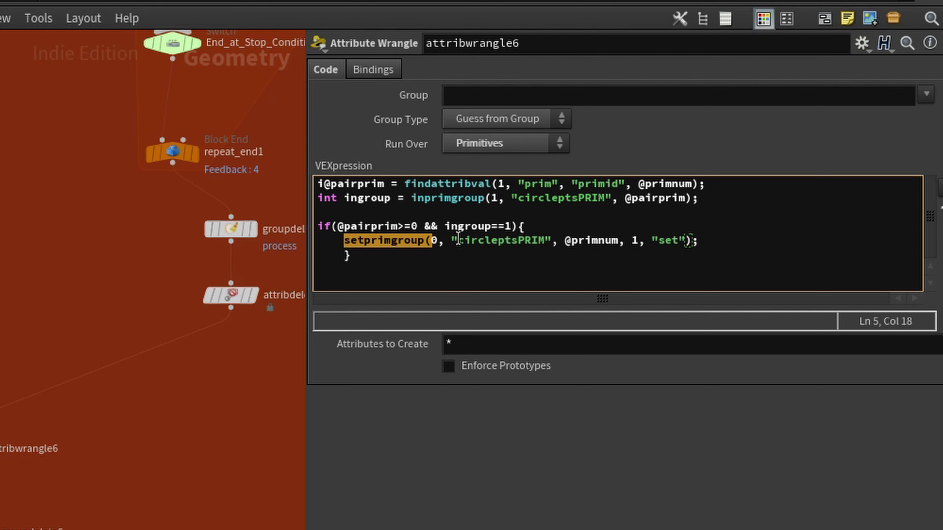
{"action": "left_click_drag", "start_coordinate": [451, 241], "coordinate": [553, 240]}
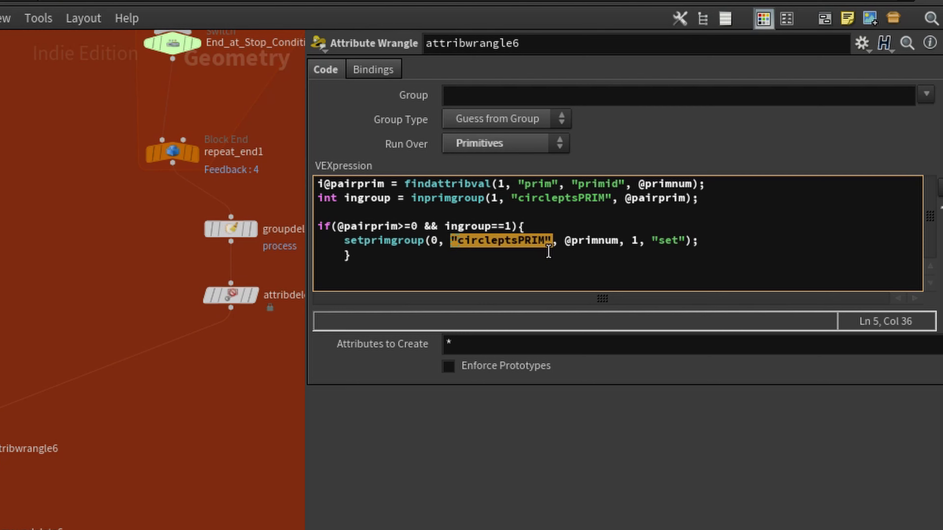
{"action": "left_click_drag", "start_coordinate": [558, 241], "coordinate": [647, 242]}
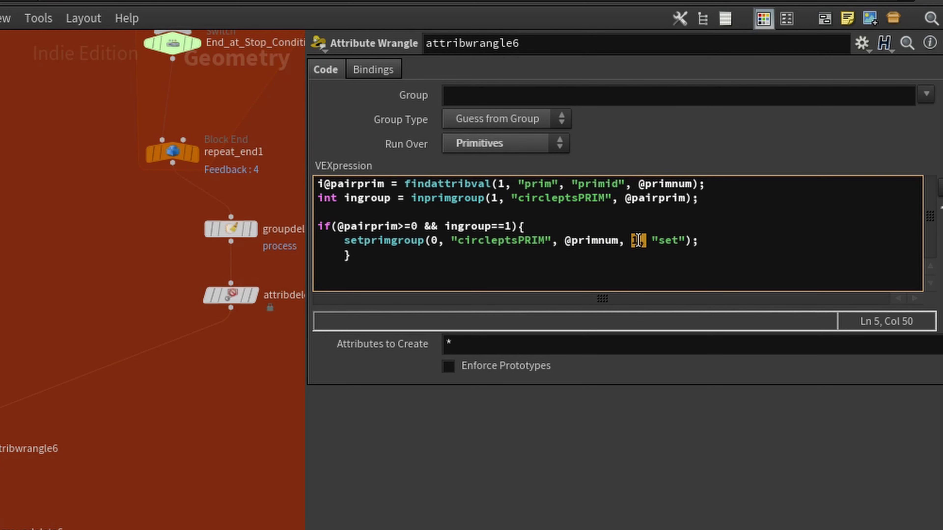
{"action": "left_click", "coordinate": [643, 244]}
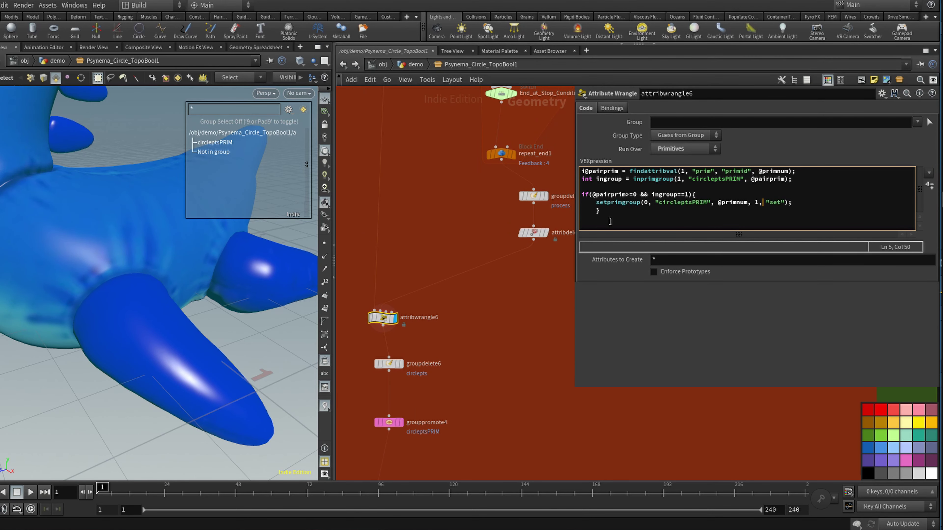
Compare the isolated patch from attribdelete2 with attribwrangle6's full model and preview its circleptsPRIM group.
{"action": "left_click", "coordinate": [551, 217]}
{"action": "left_click", "coordinate": [534, 235]}
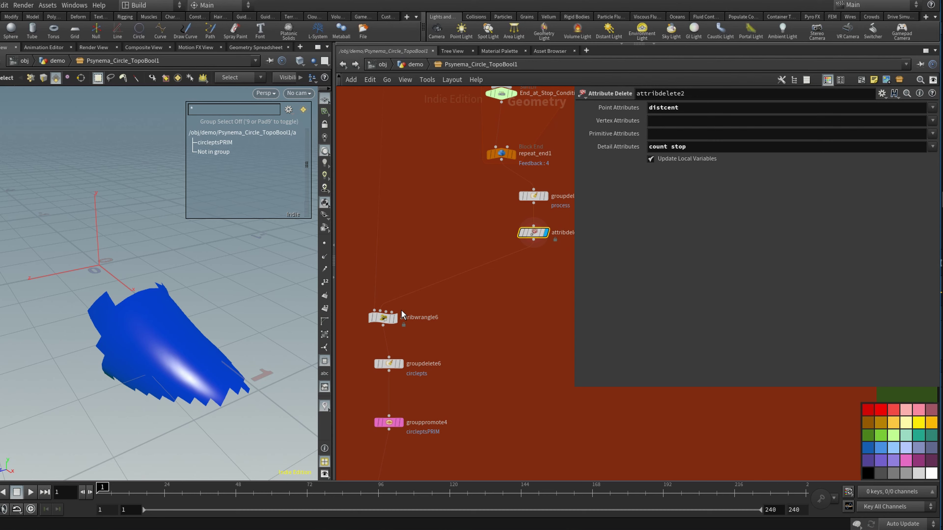
{"action": "mouse_move", "coordinate": [394, 313]}
{"action": "left_click", "coordinate": [394, 317]}
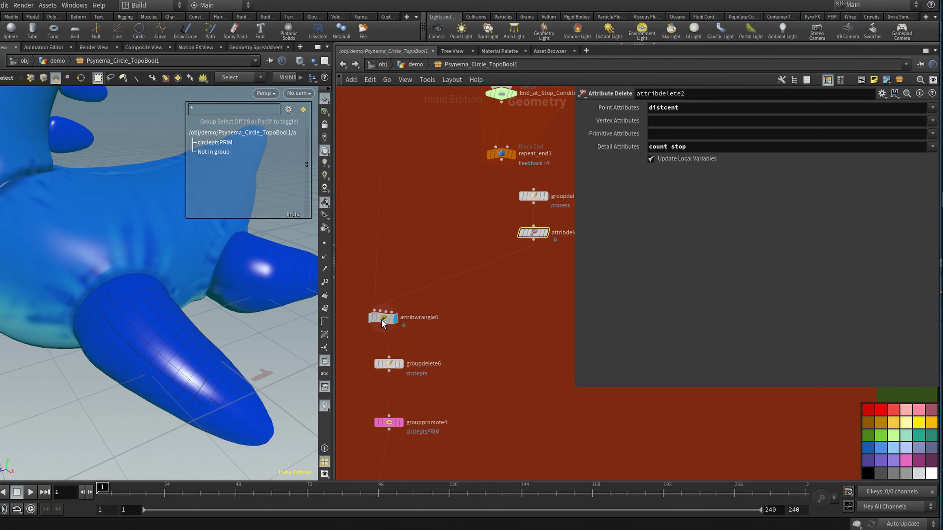
{"action": "left_click", "coordinate": [382, 319]}
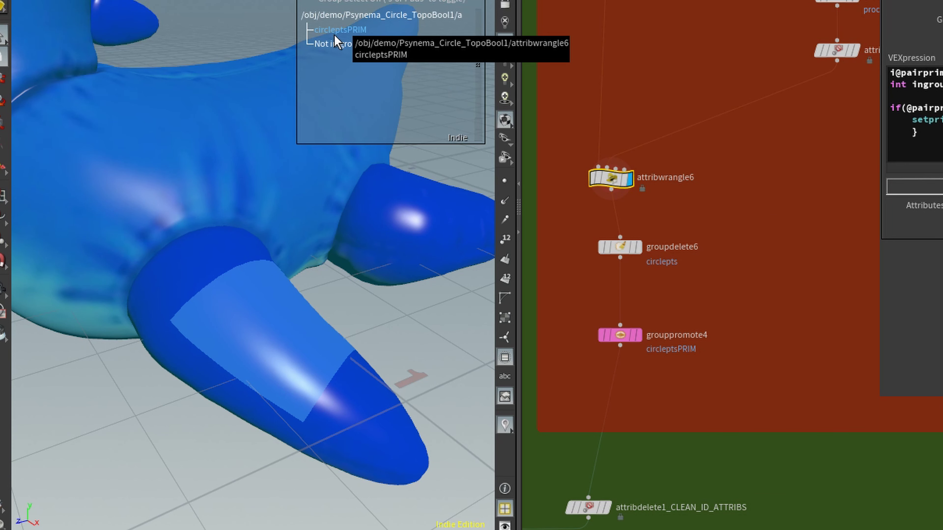
Switch the viewport selection to points and compare the circlepts group between attribdelete2 and attribwrangle6.
{"action": "key", "text": "2"}
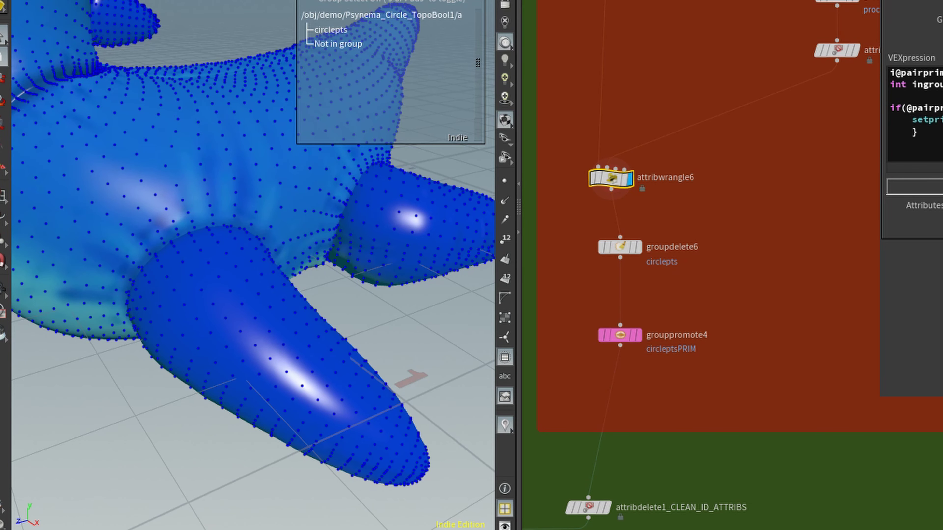
{"action": "mouse_move", "coordinate": [331, 32]}
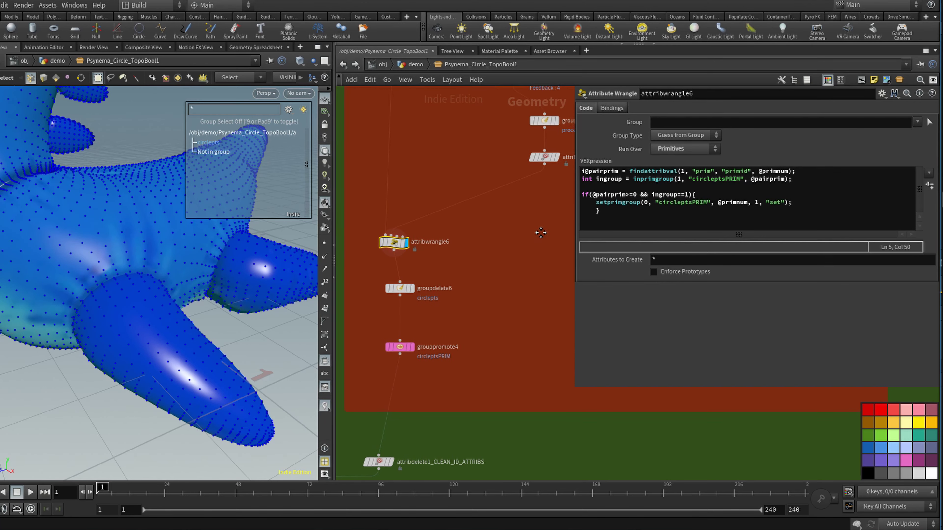
{"action": "middle_click_drag", "start_coordinate": [555, 158], "coordinate": [518, 184]}
{"action": "left_click", "coordinate": [529, 173]}
{"action": "left_click", "coordinate": [509, 183]}
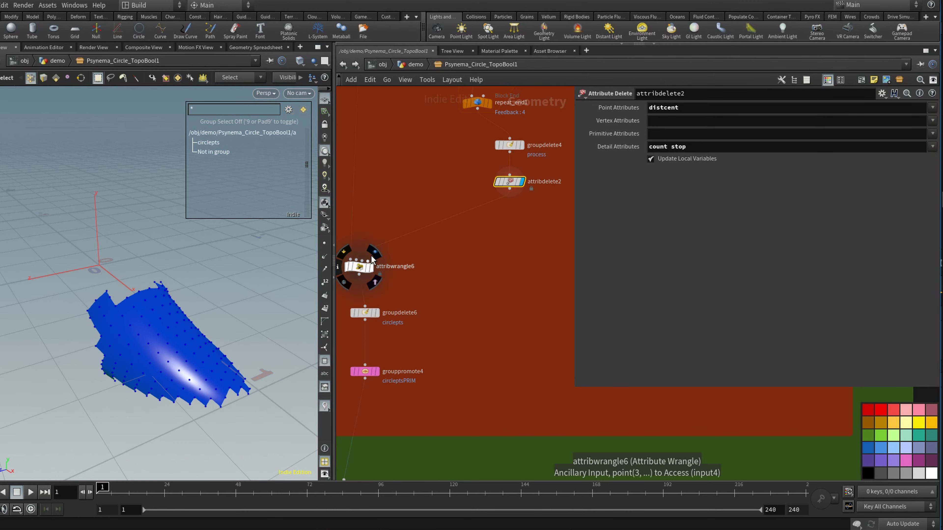
{"action": "left_click", "coordinate": [372, 257]}
{"action": "left_click", "coordinate": [359, 266]}
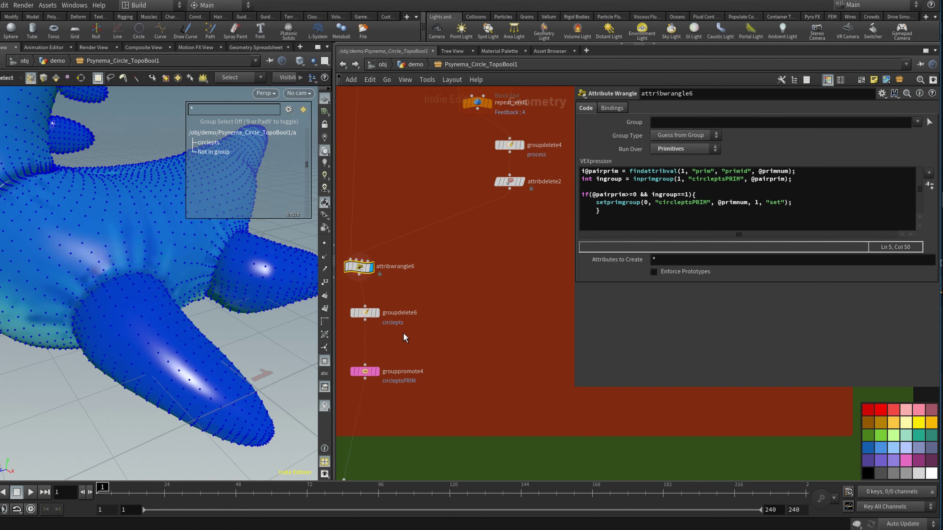
Inspect groupdelete6's circlepts deletion, grouppromote4's primitive-to-point promotion, and the attributes removed by attribdelete1_CLEAN_ID_ATTRIBS.
{"action": "left_click", "coordinate": [365, 314]}
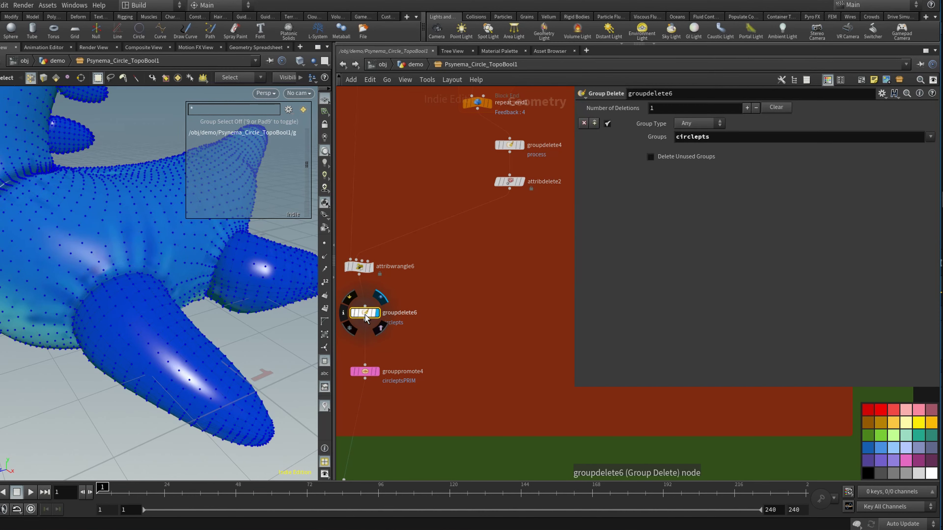
{"action": "mouse_move", "coordinate": [376, 369]}
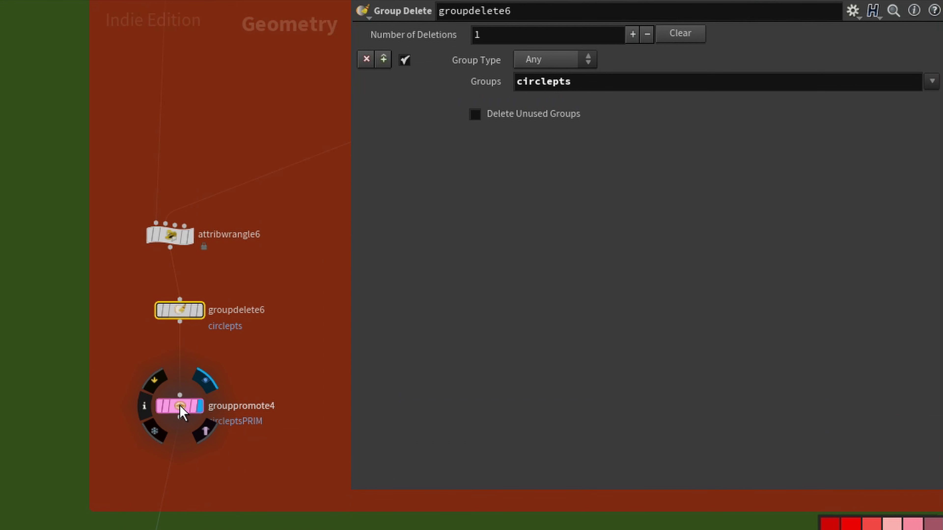
{"action": "left_click", "coordinate": [180, 409]}
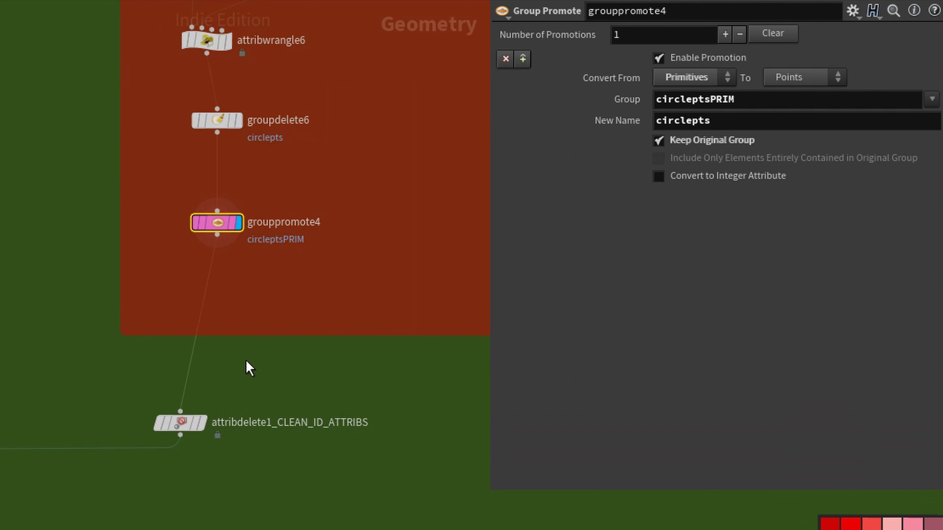
{"action": "mouse_move", "coordinate": [451, 450]}
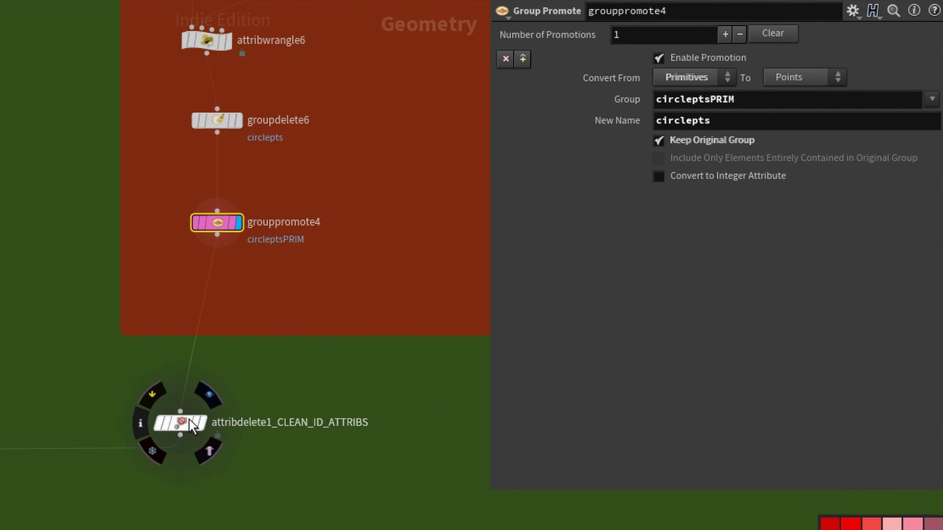
{"action": "left_click", "coordinate": [184, 428]}
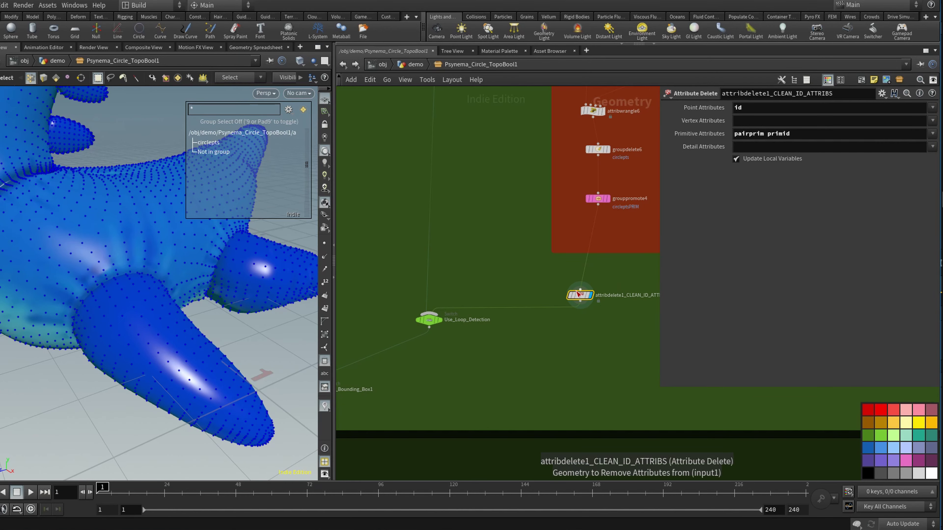
Examine the Use_Loop_Detection switch's inputs and follow its output to the Use_Bounding_Box1 switch.
{"action": "right_click_drag", "start_coordinate": [459, 329], "coordinate": [509, 323]}
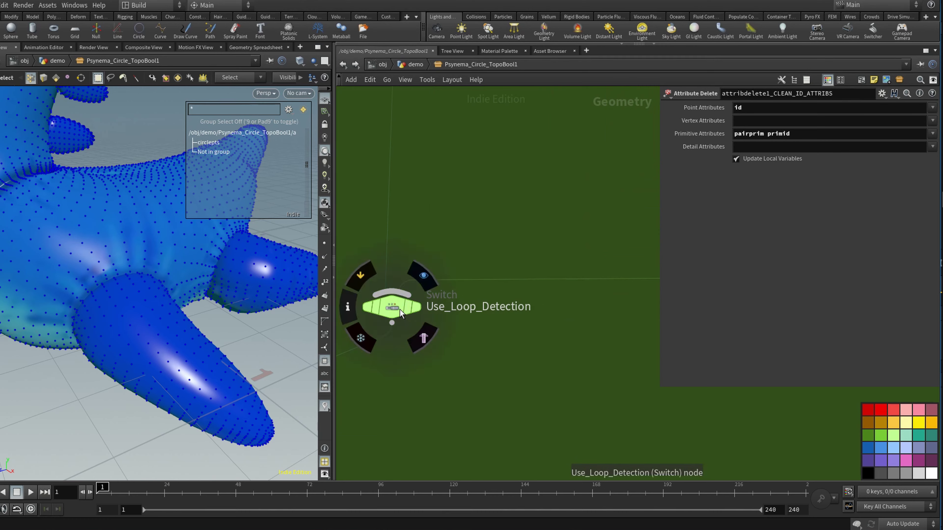
{"action": "left_click", "coordinate": [392, 307]}
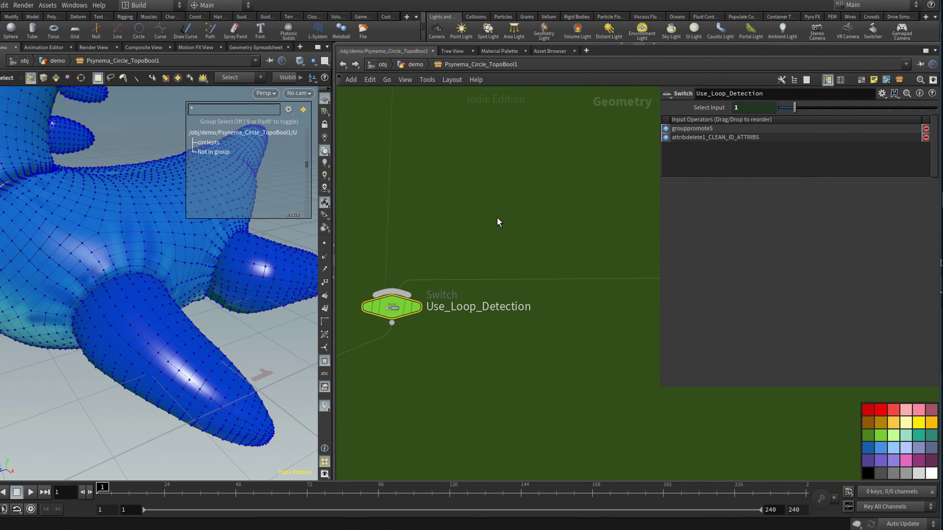
{"action": "right_click_drag", "start_coordinate": [502, 214], "coordinate": [423, 225]}
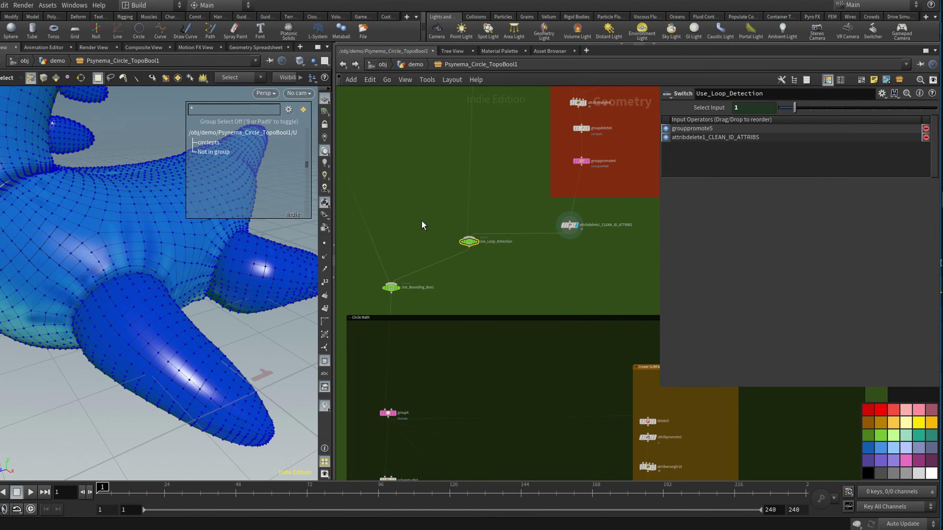
{"action": "middle_click_drag", "start_coordinate": [412, 226], "coordinate": [481, 199]}
{"action": "right_click_drag", "start_coordinate": [490, 215], "coordinate": [527, 206]}
{"action": "middle_click_drag", "start_coordinate": [479, 192], "coordinate": [516, 168]}
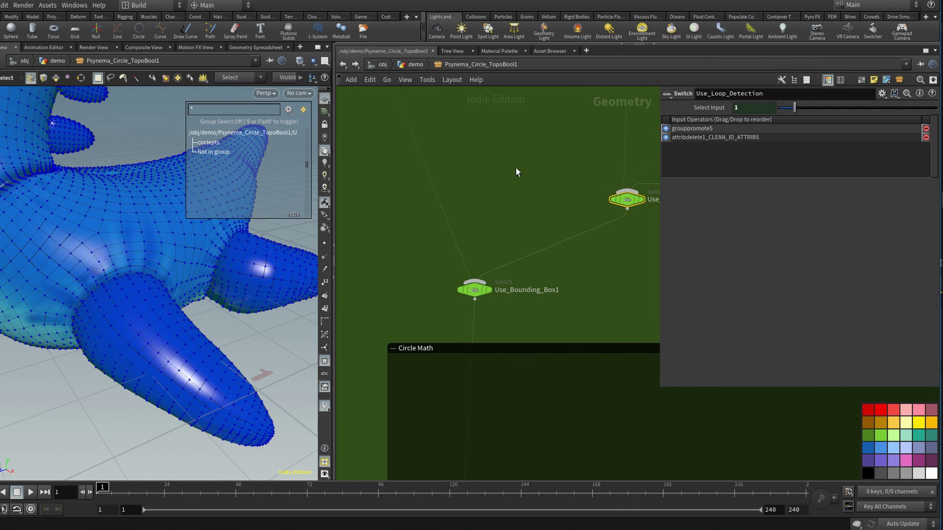
{"action": "right_click_drag", "start_coordinate": [487, 209], "coordinate": [522, 224]}
{"action": "mouse_move", "coordinate": [479, 331]}
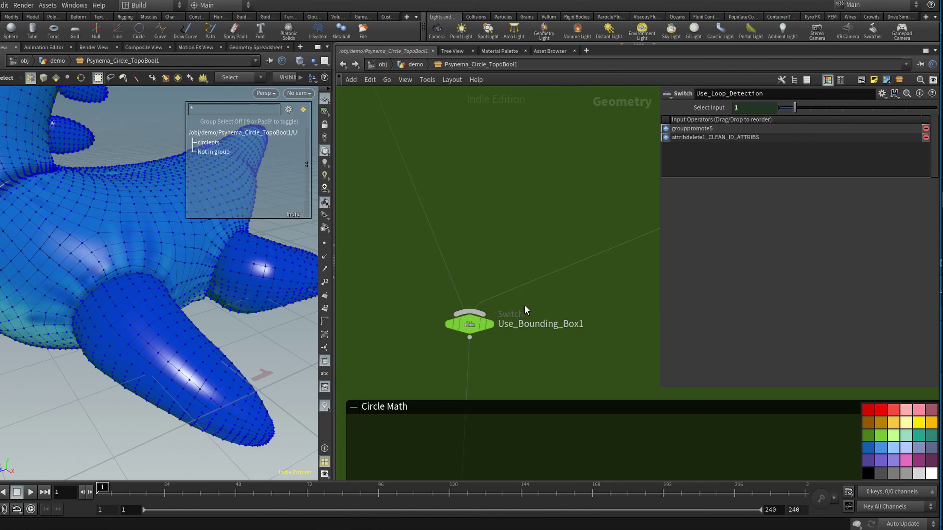
Follow the network below Use_Bounding_Box1 to survey the Circle Math section and the boxes beneath it.
{"action": "scroll", "coordinate": [600, 293], "scroll_direction": "down", "scroll_amount": 5}
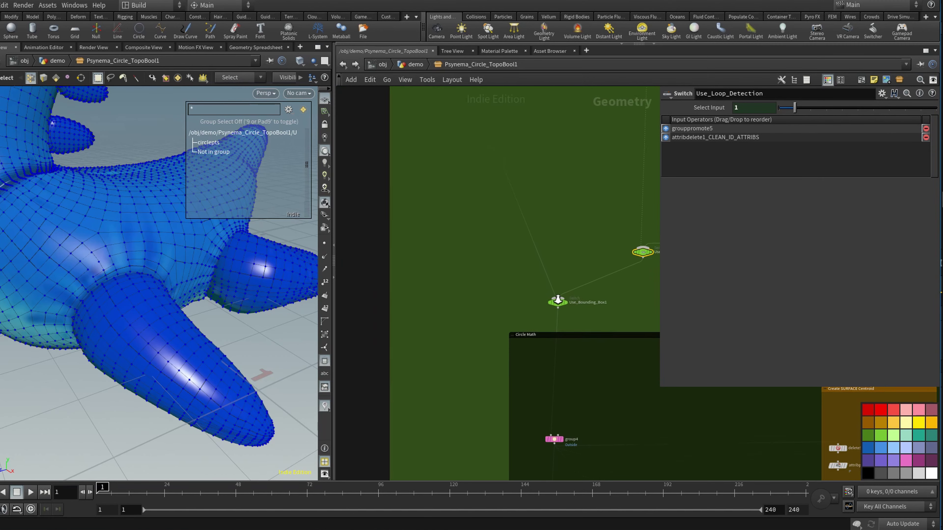
{"action": "middle_click_drag", "start_coordinate": [543, 302], "coordinate": [364, 239]}
{"action": "right_click_drag", "start_coordinate": [514, 251], "coordinate": [420, 259]}
{"action": "middle_click_drag", "start_coordinate": [421, 263], "coordinate": [398, 264]}
{"action": "right_click_drag", "start_coordinate": [417, 319], "coordinate": [456, 322]}
{"action": "middle_click_drag", "start_coordinate": [439, 316], "coordinate": [381, 264]}
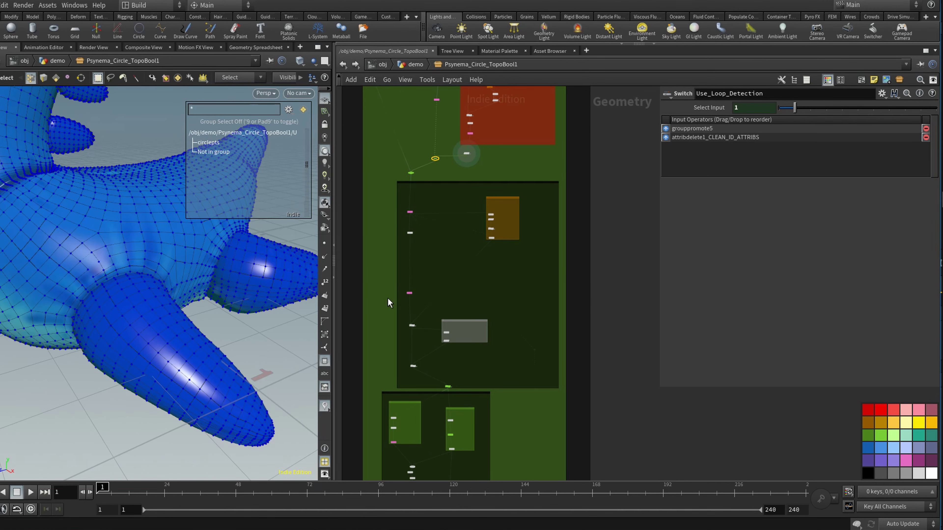
{"action": "right_click_drag", "start_coordinate": [388, 299], "coordinate": [423, 302]}
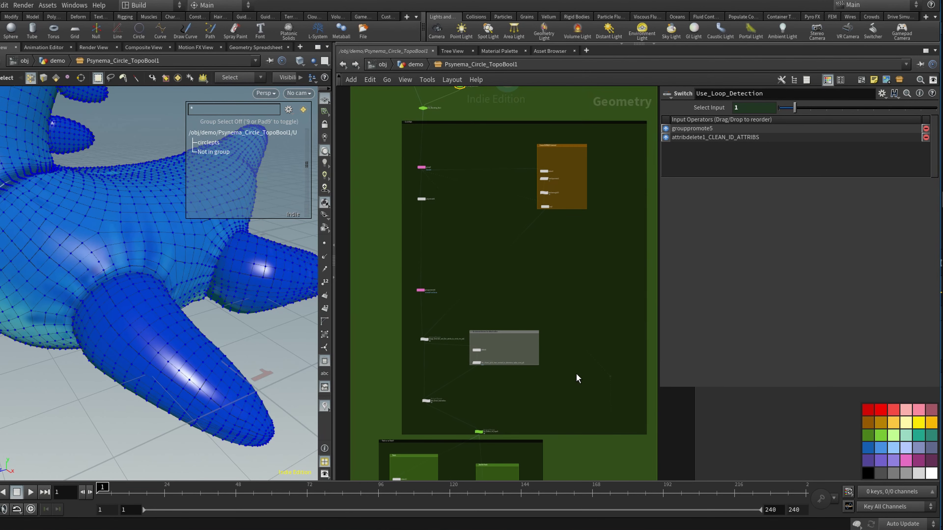
Review the upper part of the network, from the Circle Math section up to the red detection boxes and input nodes.
{"action": "right_click_drag", "start_coordinate": [592, 372], "coordinate": [566, 376]}
{"action": "middle_click_drag", "start_coordinate": [566, 376], "coordinate": [555, 416]}
{"action": "middle_click_drag", "start_coordinate": [609, 263], "coordinate": [612, 358]}
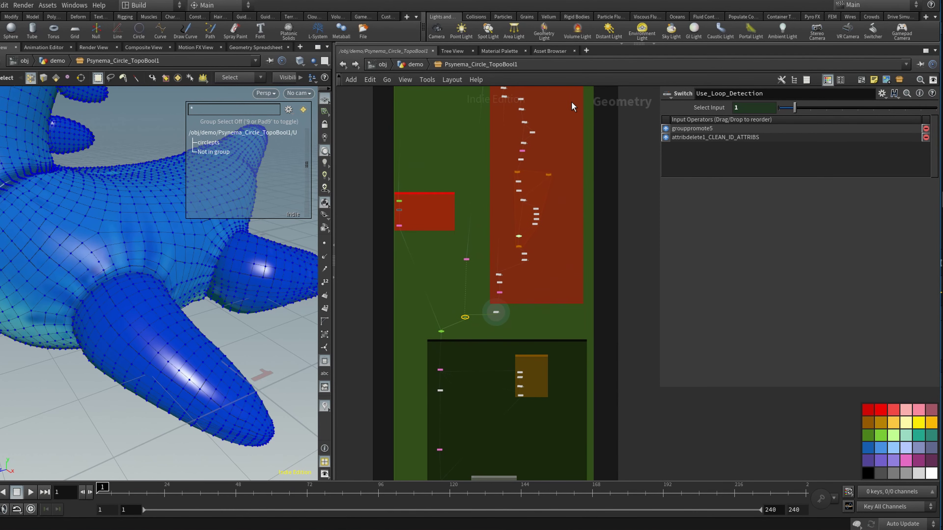
{"action": "middle_click_drag", "start_coordinate": [574, 107], "coordinate": [575, 222]}
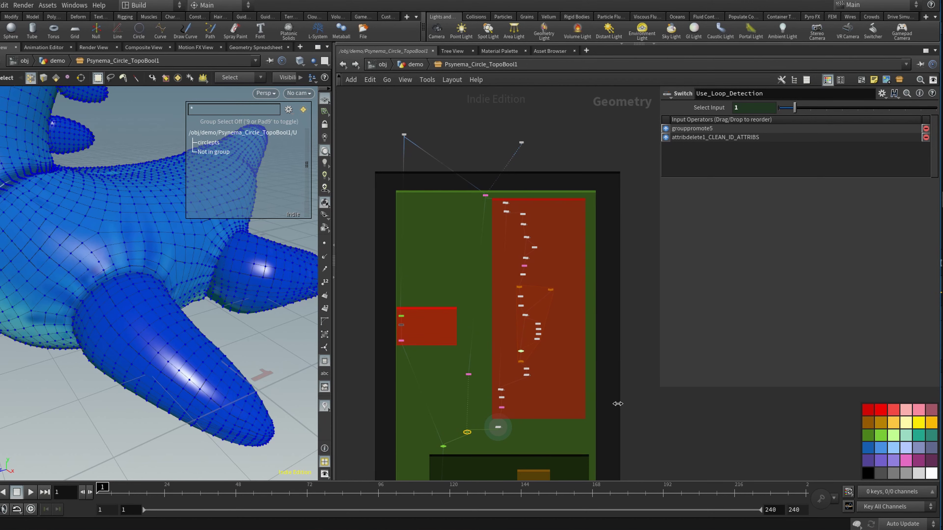
{"action": "right_click_drag", "start_coordinate": [618, 403], "coordinate": [604, 407]}
{"action": "middle_click_drag", "start_coordinate": [627, 415], "coordinate": [607, 262]}
{"action": "right_click_drag", "start_coordinate": [608, 262], "coordinate": [644, 268]}
{"action": "middle_click_drag", "start_coordinate": [593, 281], "coordinate": [674, 271]}
{"action": "right_click_drag", "start_coordinate": [627, 268], "coordinate": [638, 266]}
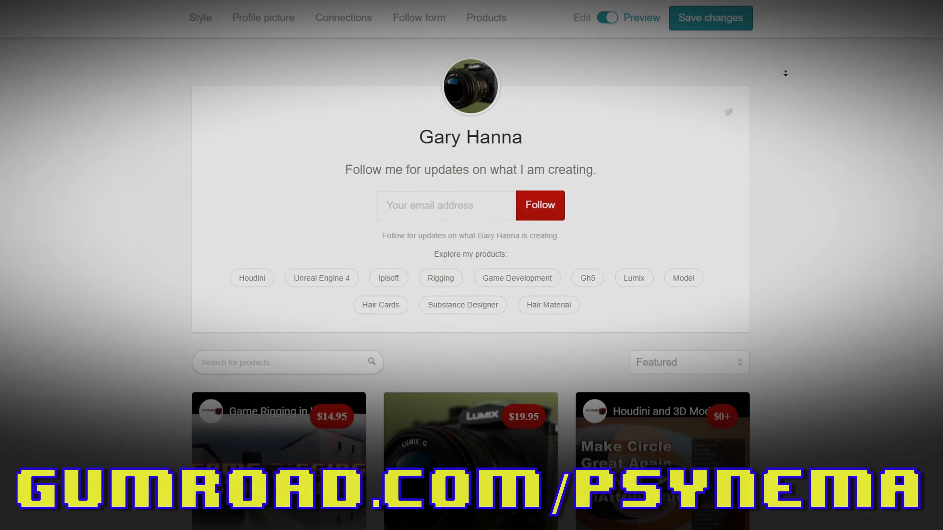
Switch to the Gumroad store page, browse its products and play the Hairdini kit's preview video.
{"action": "scroll", "coordinate": [786, 84], "scroll_direction": "down", "scroll_amount": 3}
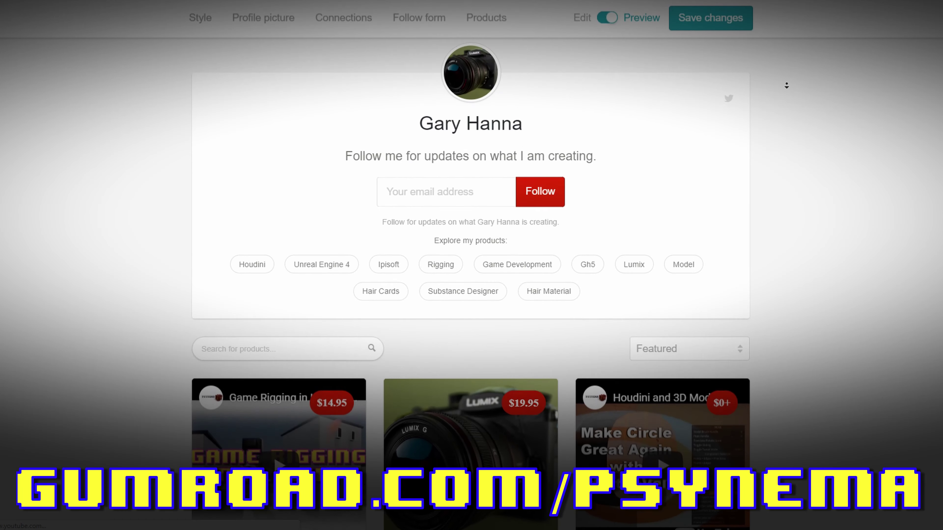
{"action": "scroll", "coordinate": [787, 91], "scroll_direction": "down", "scroll_amount": 8}
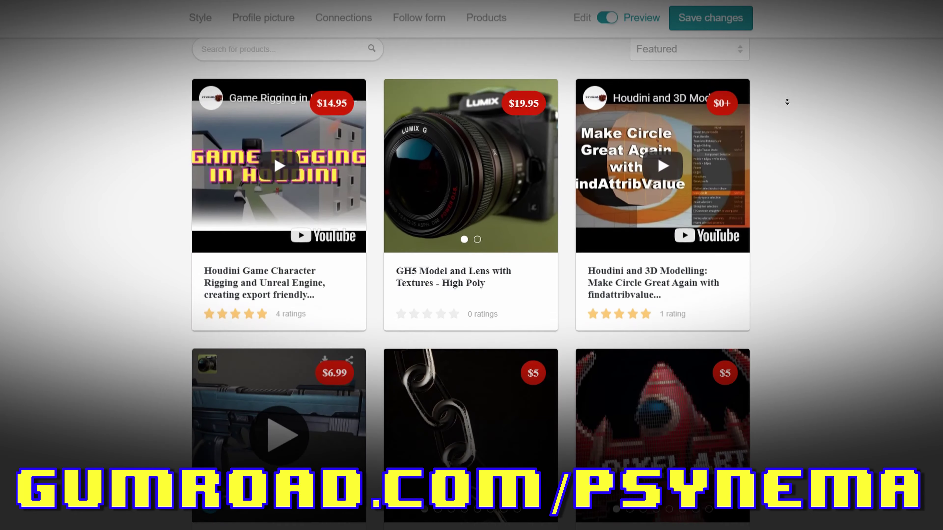
{"action": "scroll", "coordinate": [788, 87], "scroll_direction": "down", "scroll_amount": 1}
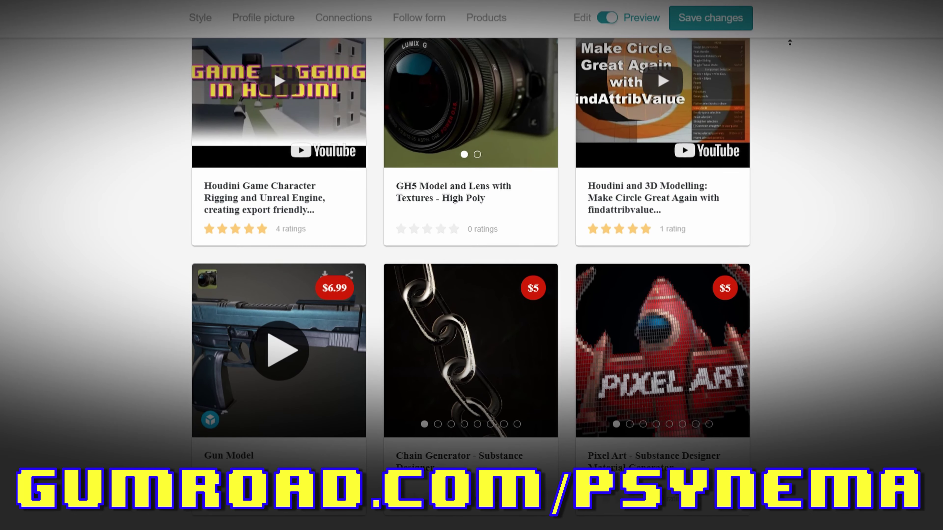
{"action": "scroll", "coordinate": [789, 56], "scroll_direction": "up", "scroll_amount": 2}
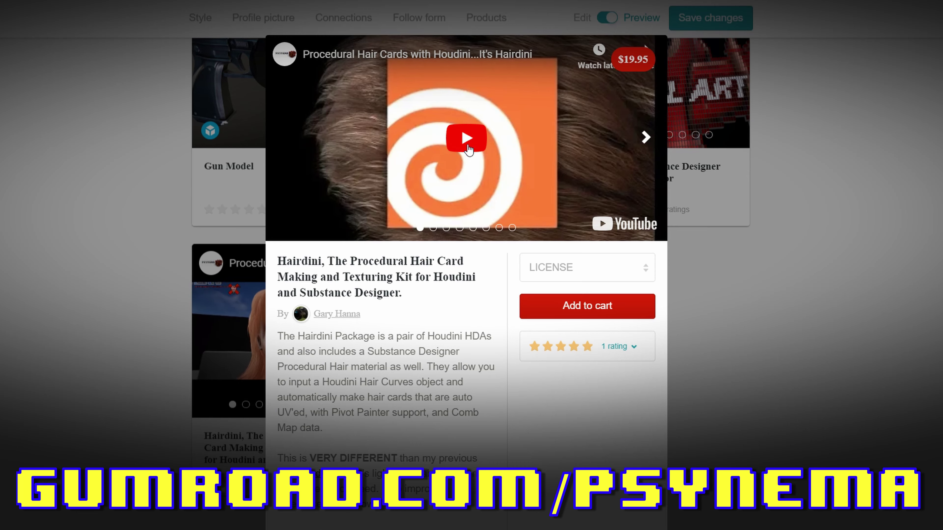
{"action": "left_click", "coordinate": [467, 145]}
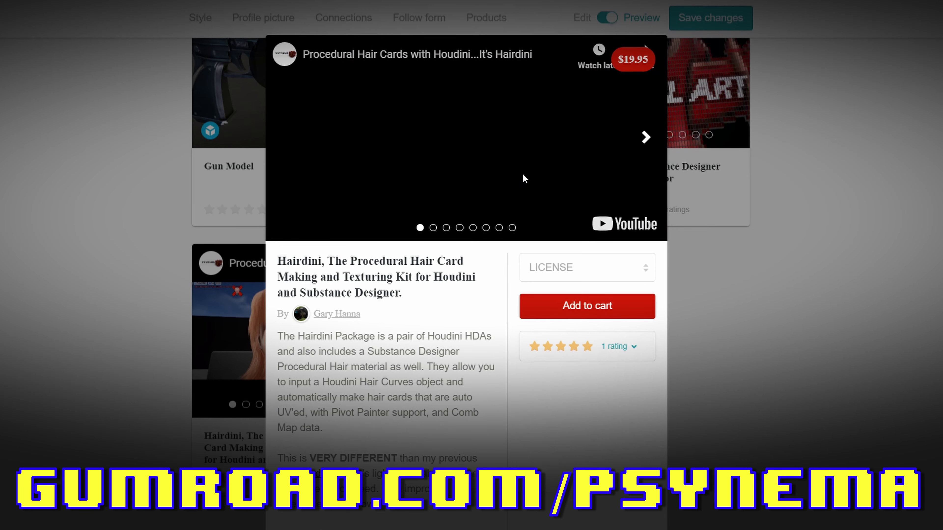